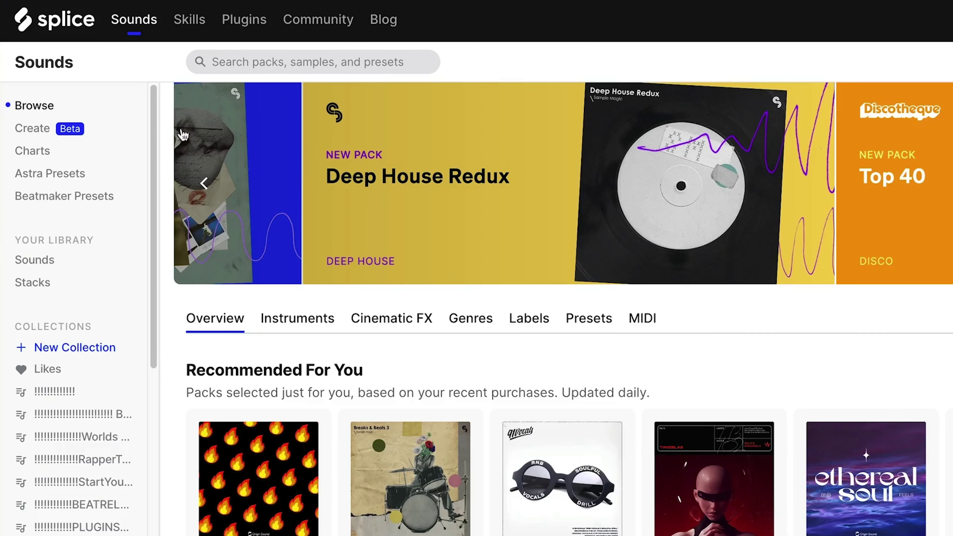
- Create a new stack in the Soulful Beats style and listen to it, including the Drums layer on its own
click(30, 131)
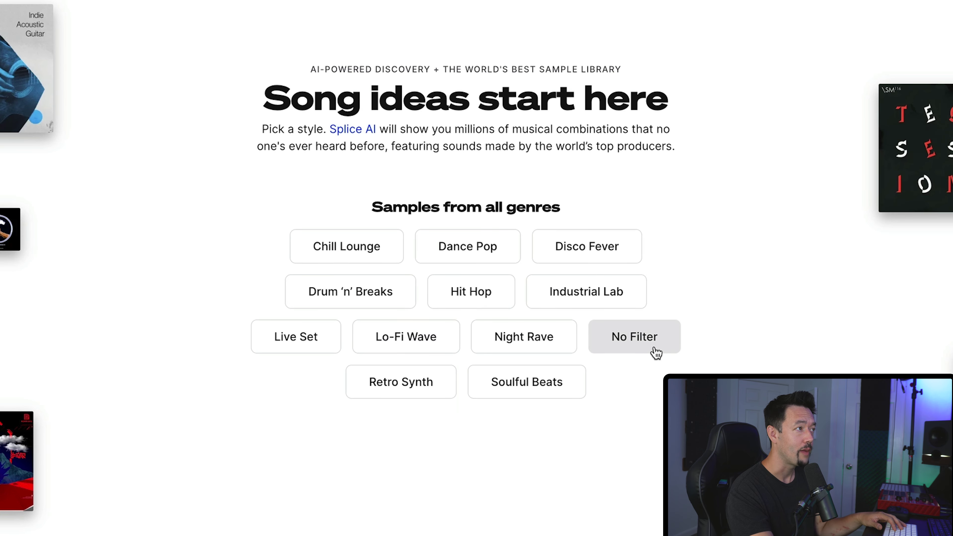
click(560, 389)
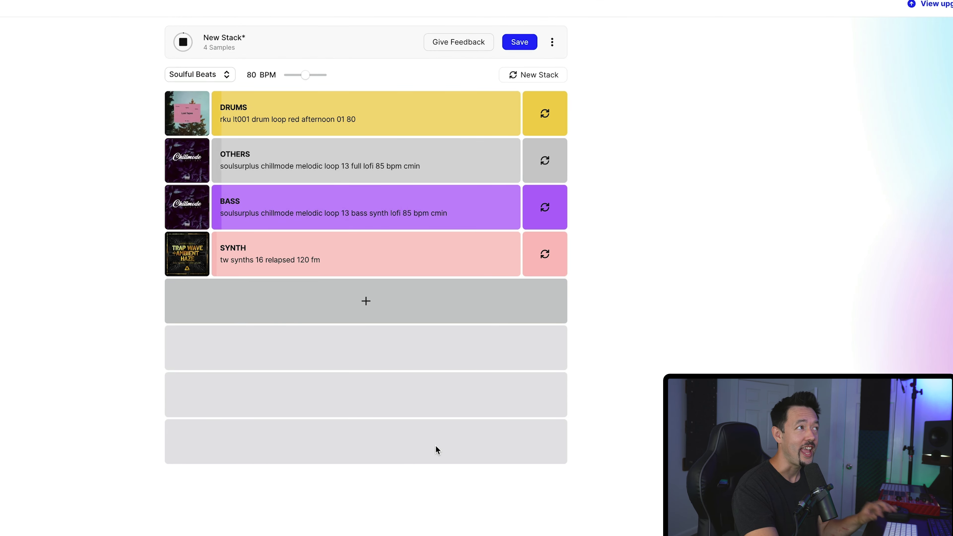
mouse_move(397, 282)
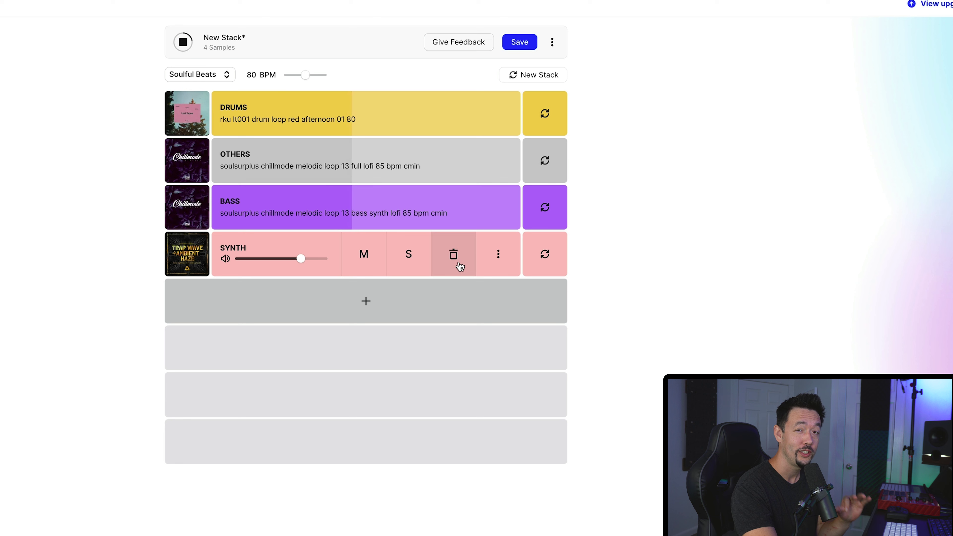
key(space)
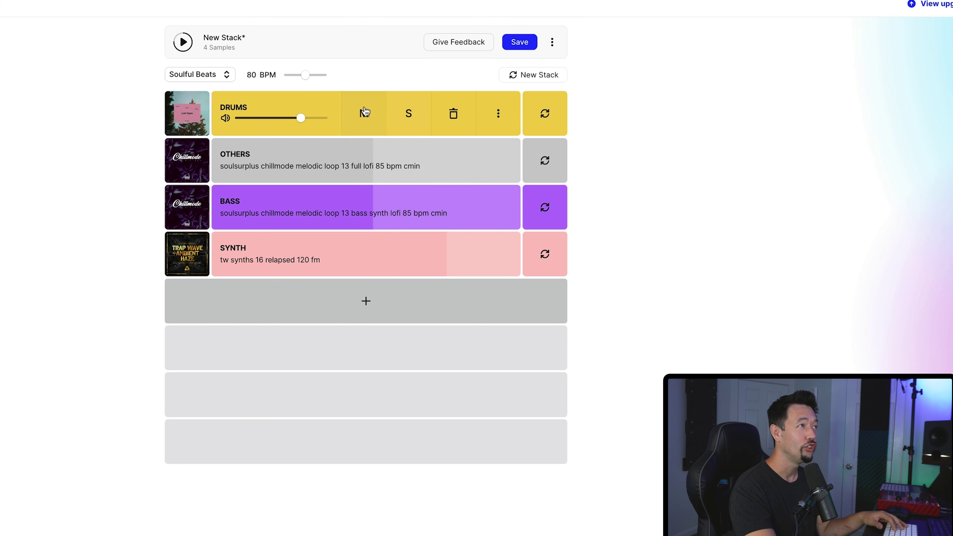
click(408, 113)
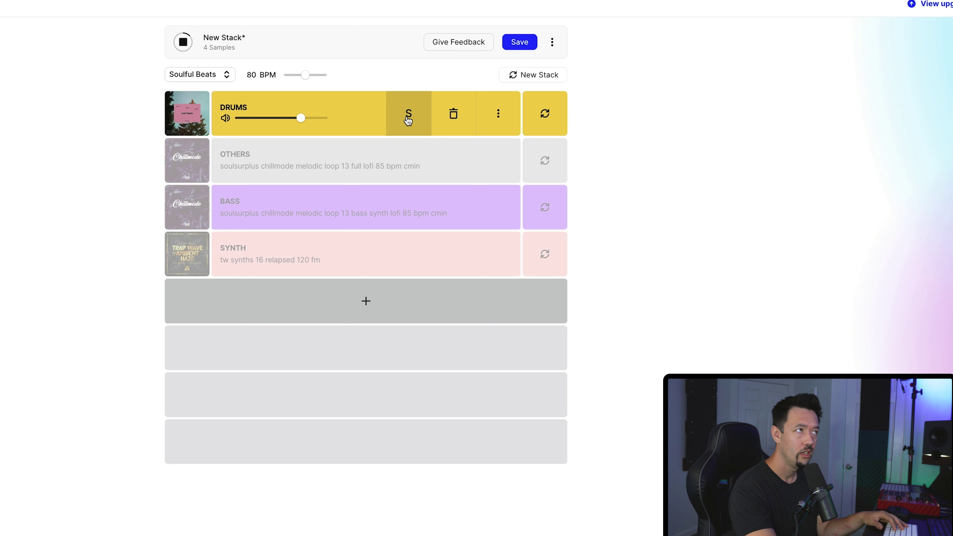
click(408, 117)
- Shuffle the Others layer to a different sample and mute the Bass layer
click(545, 160)
mouse_move(492, 306)
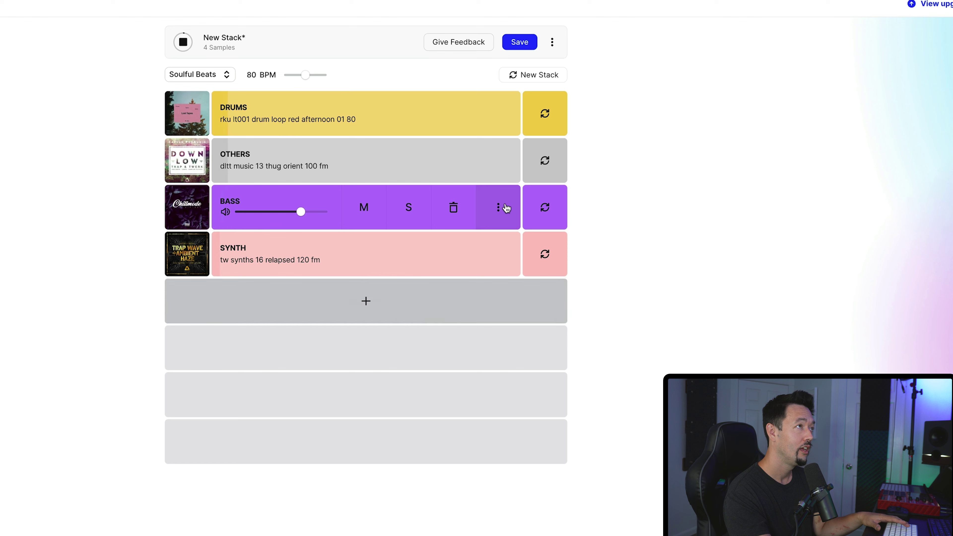
click(362, 208)
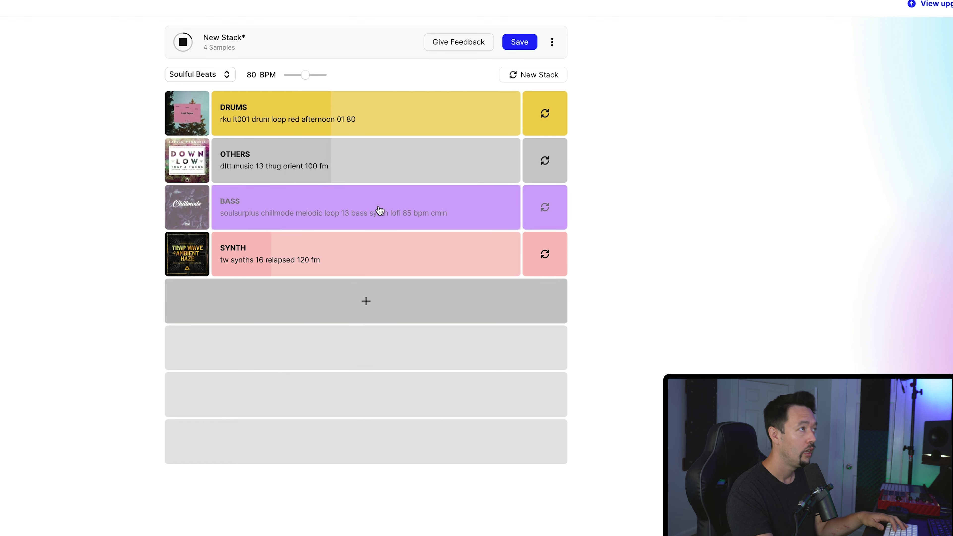
- Remove the Others, Bass and Synth layers so that only Drums remains in the stack
click(405, 300)
click(463, 310)
click(454, 270)
click(458, 174)
click(458, 173)
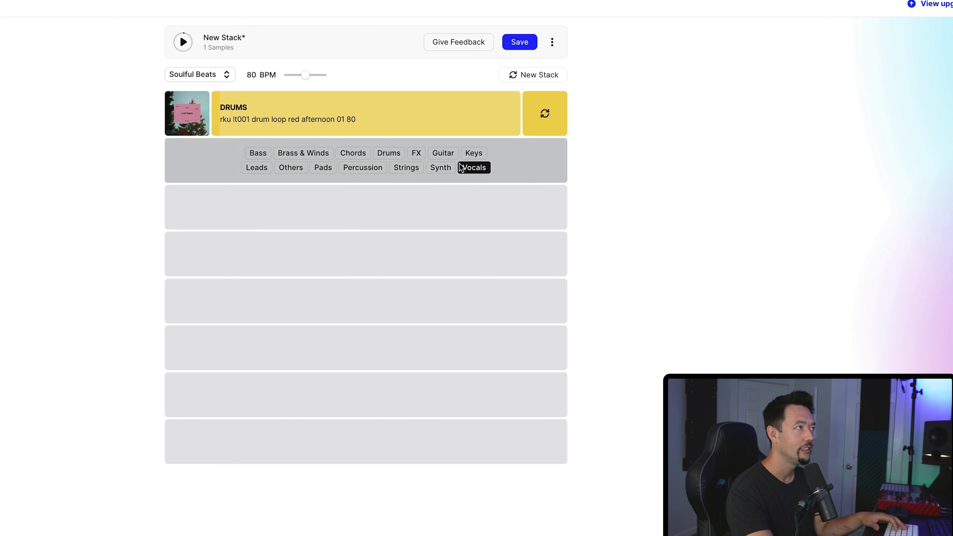
- Add a Chords layer and shuffle its sample to pch 70 electric keys stack amber fm
click(363, 154)
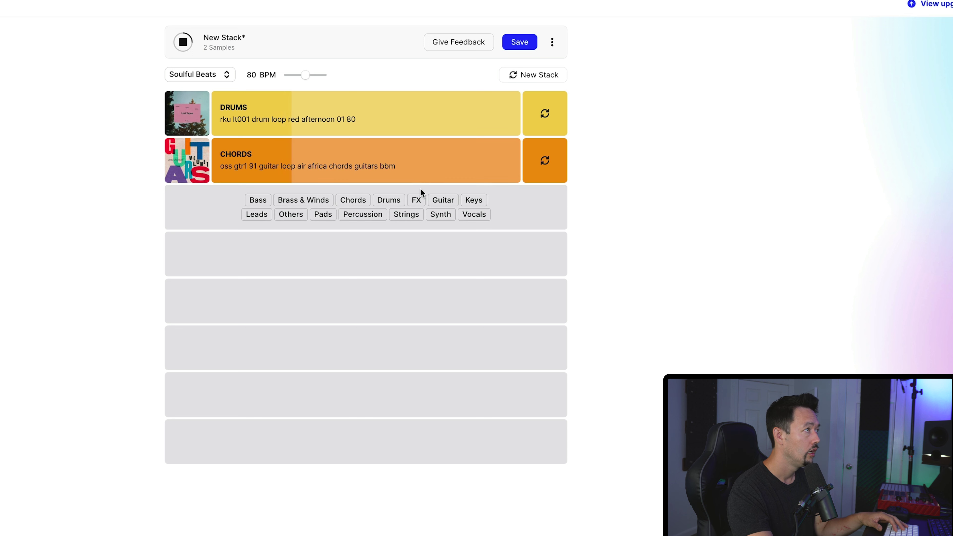
click(558, 165)
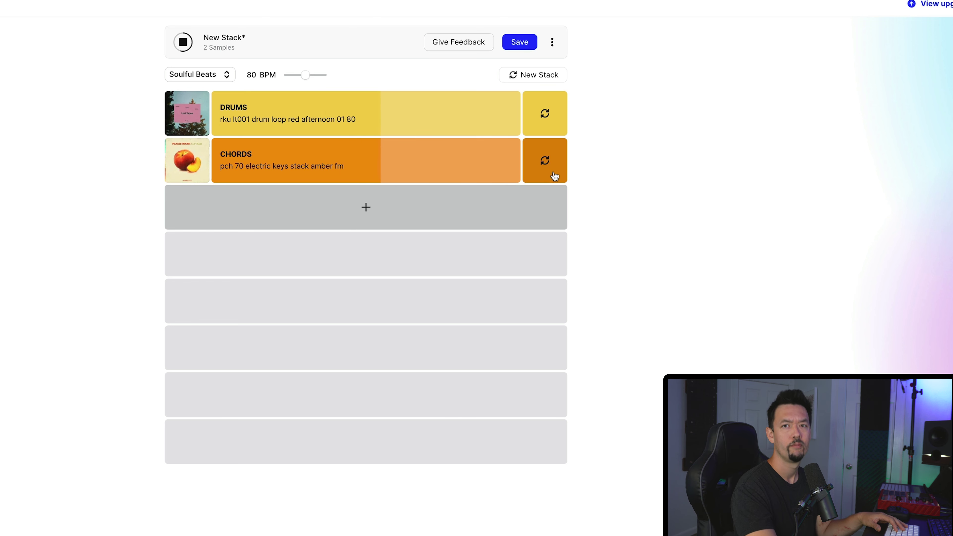
key(space)
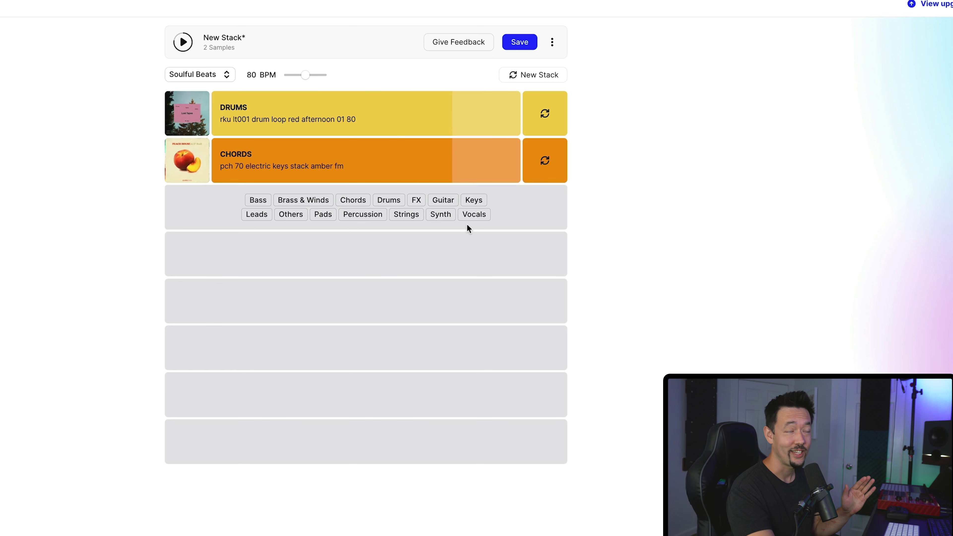
- Add a Strings layer, shuffle its sample to rhh melodic loop sprays 90 am and audition it on its own
mouse_move(397, 224)
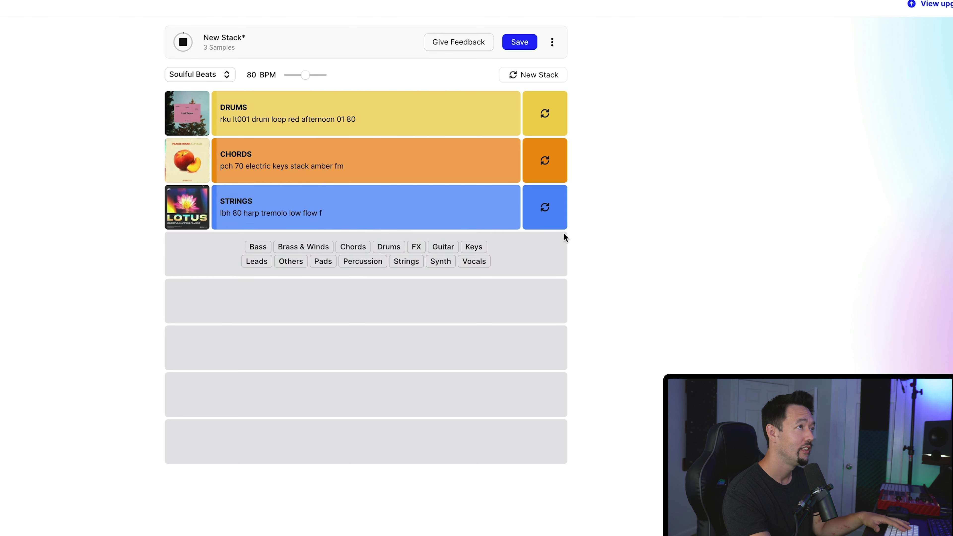
click(543, 212)
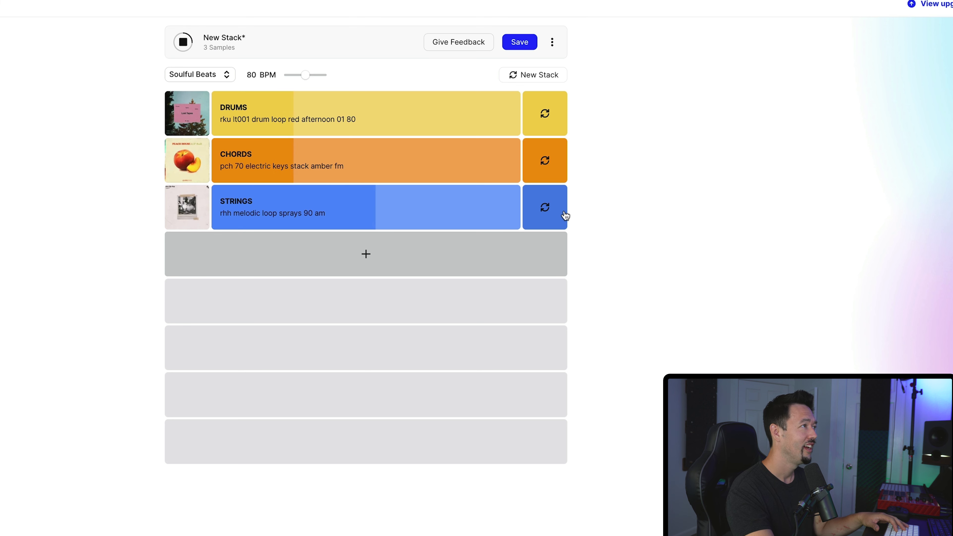
click(408, 209)
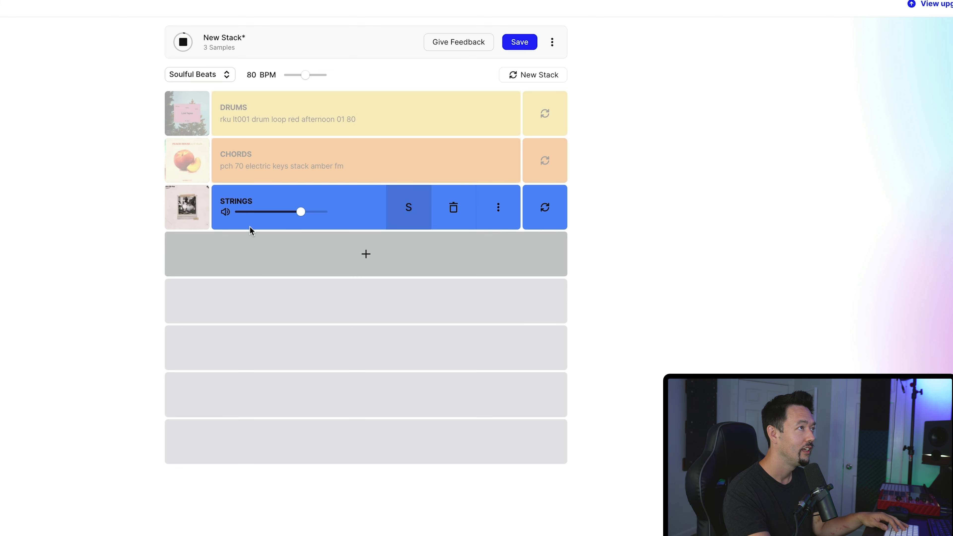
- Add a Guitar layer to the stack and listen to it with all the other layers
click(259, 238)
click(443, 247)
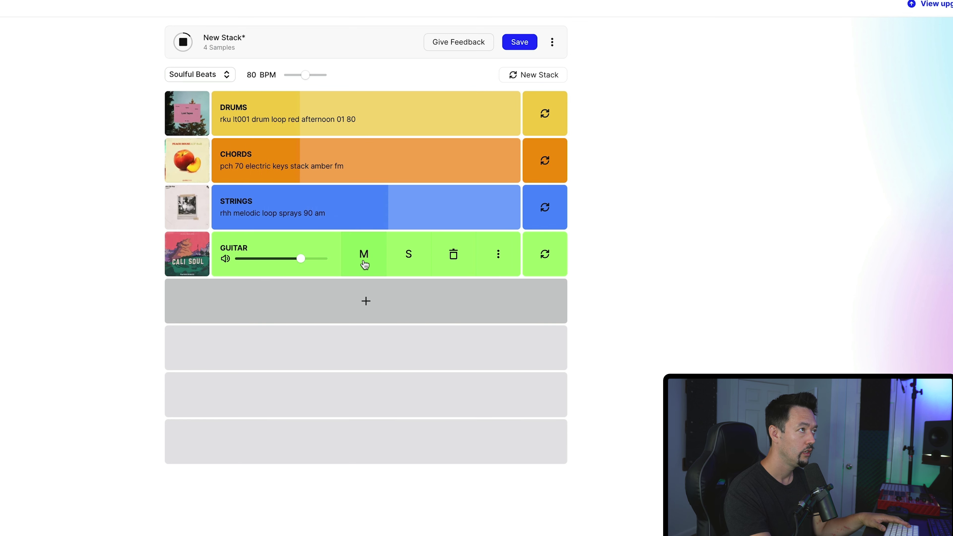
key(space)
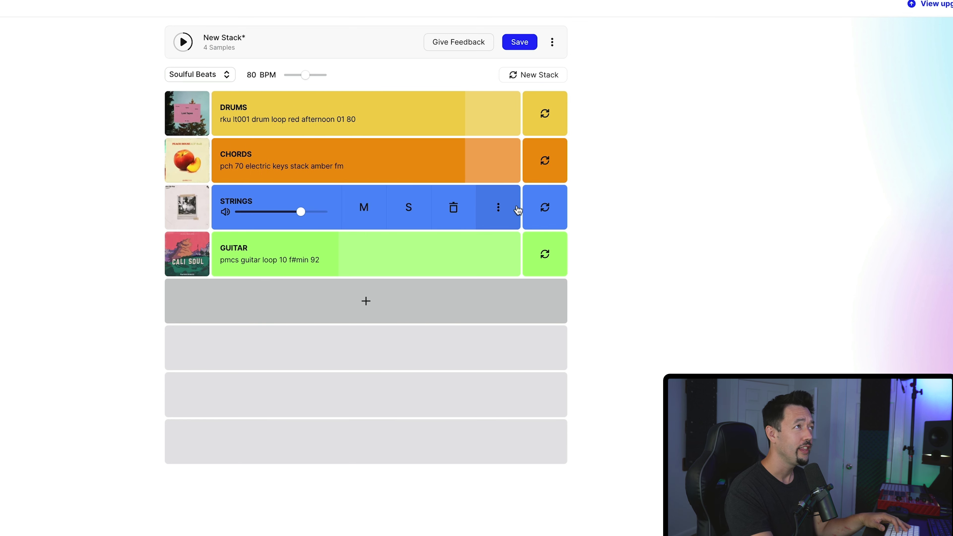
- Save the stack under the randomly generated name Lush Friend
click(524, 48)
click(414, 337)
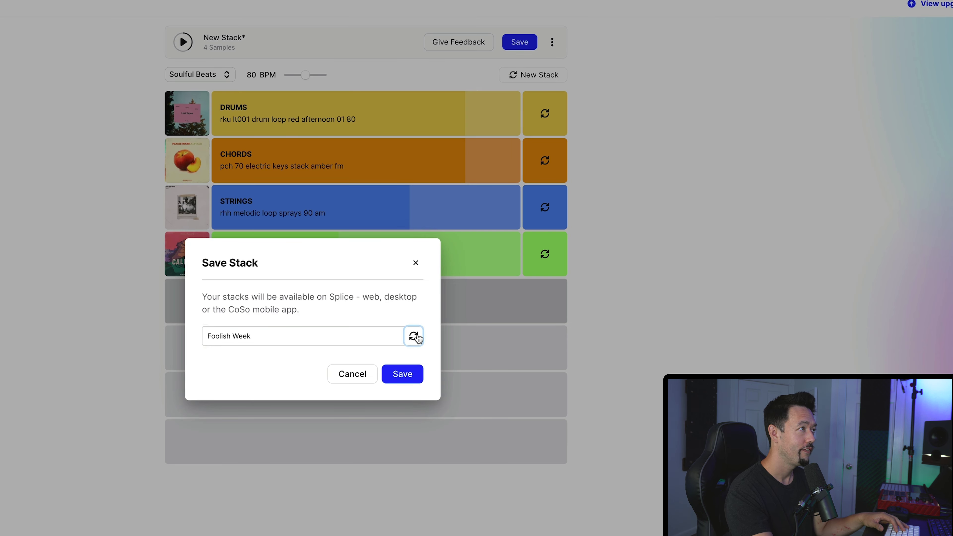
click(402, 374)
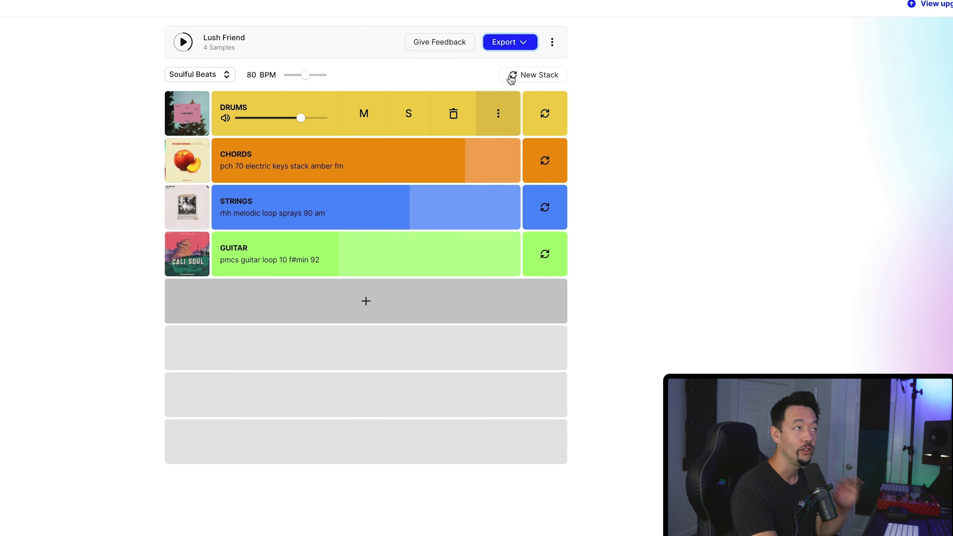
- Export the stack as an Ableton Live session and open Lush Friend.als in Ableton Live
click(505, 41)
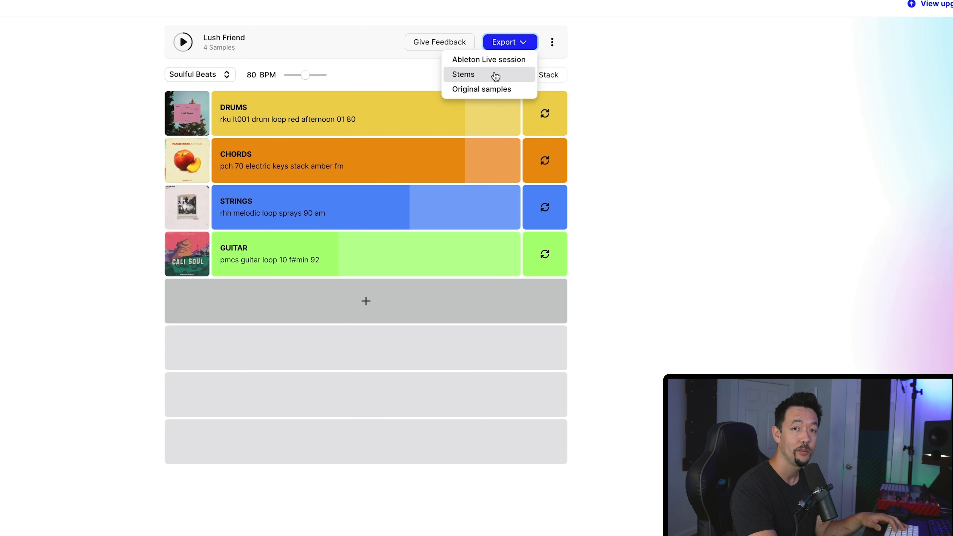
click(509, 60)
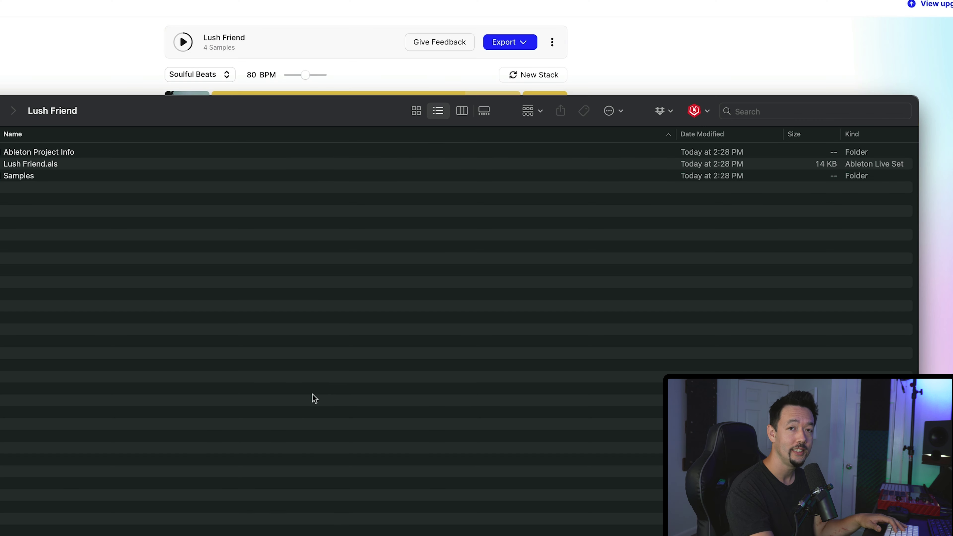
click(39, 164)
key(Down)
click(49, 165)
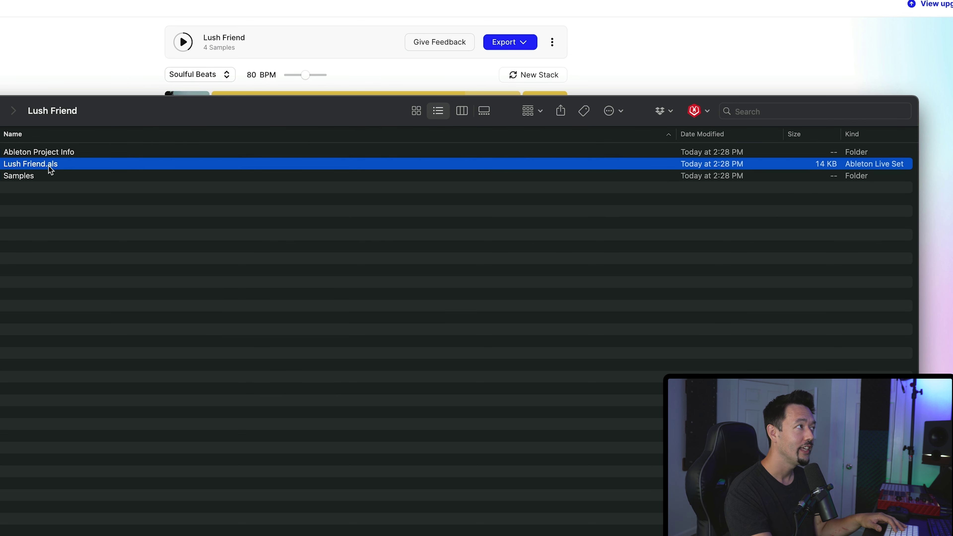
double_click(17, 164)
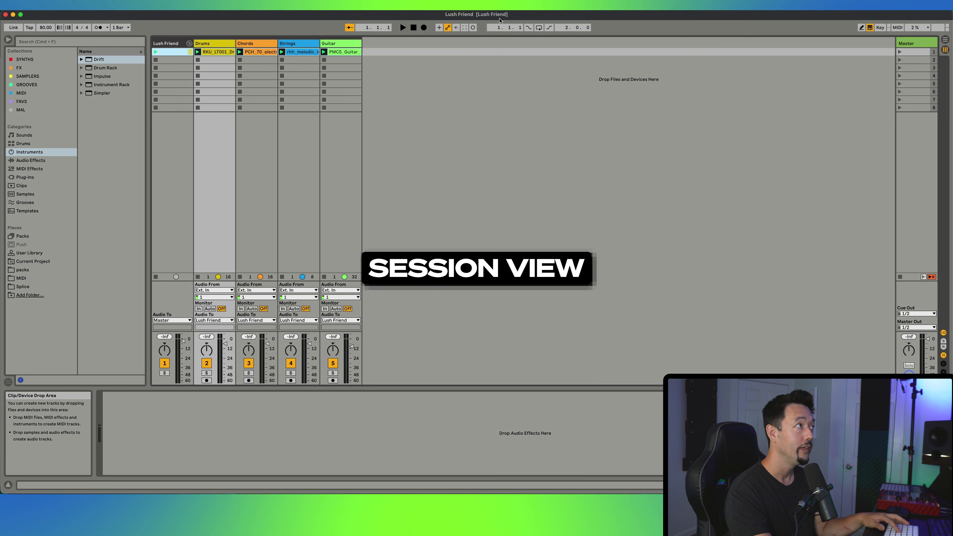
- Examine the Lush Friend group track and the imported Drums, Chords and Strings tracks in Session View
click(165, 43)
click(206, 43)
click(249, 44)
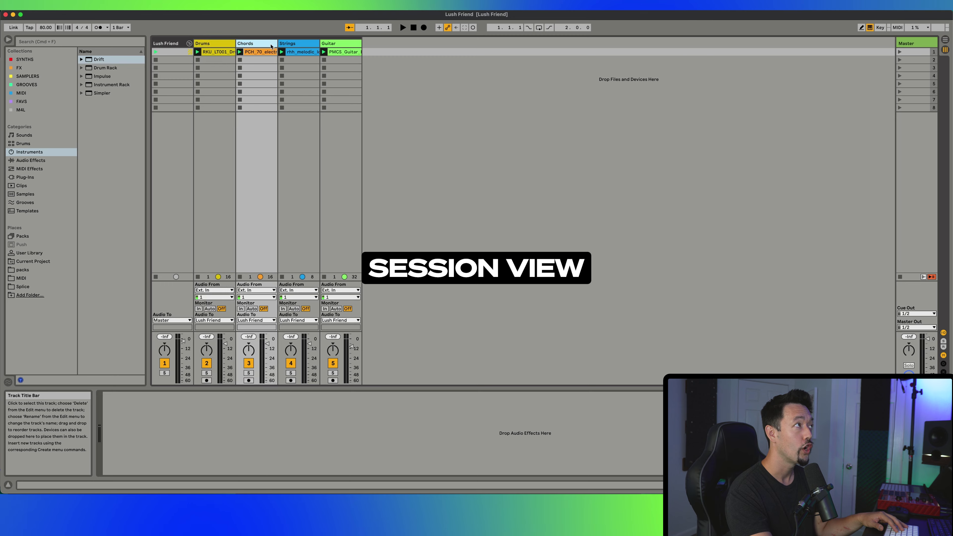
click(301, 44)
click(249, 43)
click(173, 44)
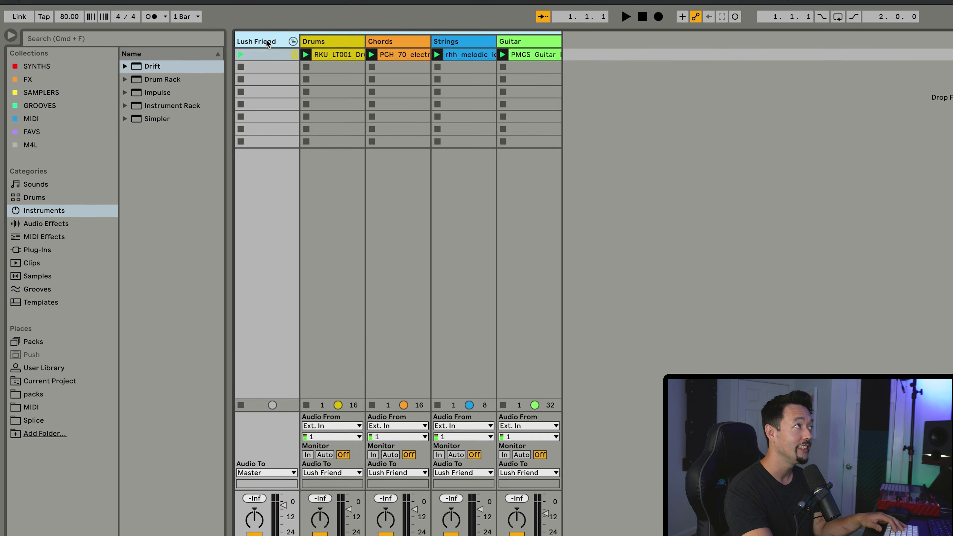
- Fold the Lush Friend group track to hide its tracks and unfold it again
click(293, 41)
click(293, 41)
click(336, 40)
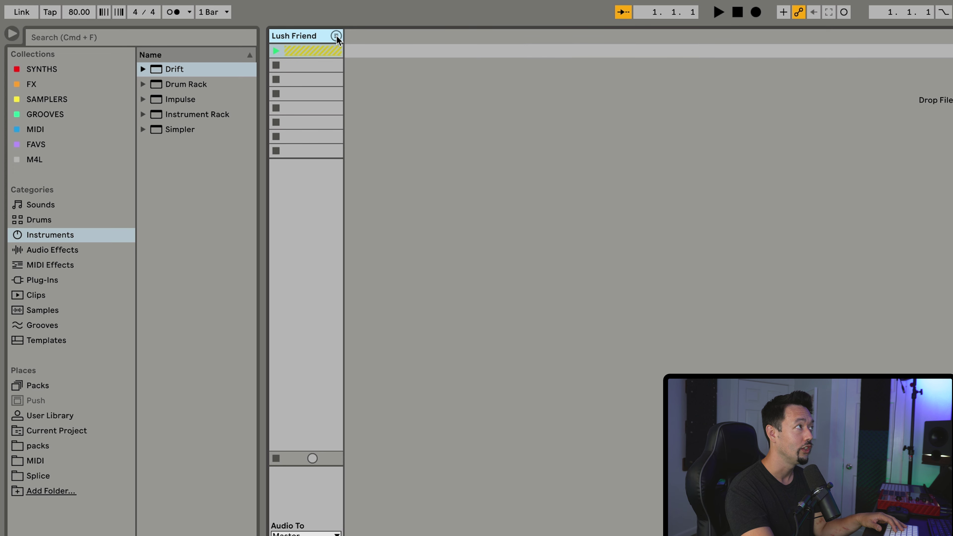
click(337, 40)
- Review the Drums, Chords, Strings and Guitar tracks inside the group one after another, and the Master track
key(Right)
key(Right)
click(380, 43)
click(456, 42)
click(553, 47)
click(605, 45)
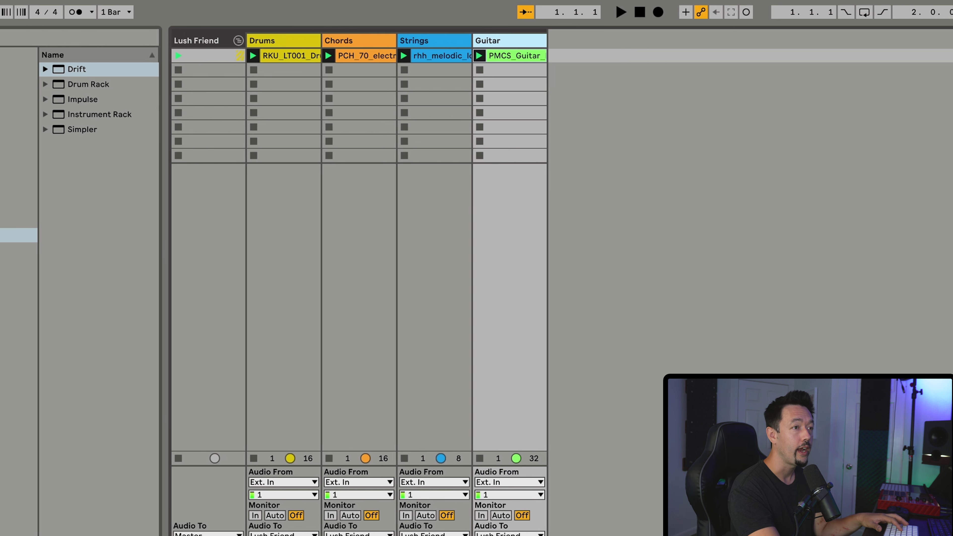
click(899, 39)
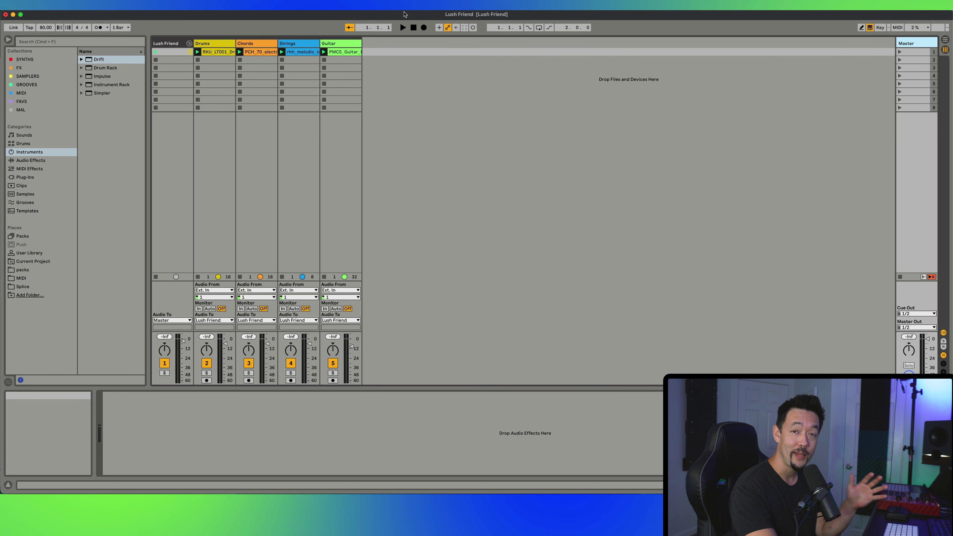
- Preview the session clips briefly and record their playback into the arrangement for about four bars
key(space)
key(space)
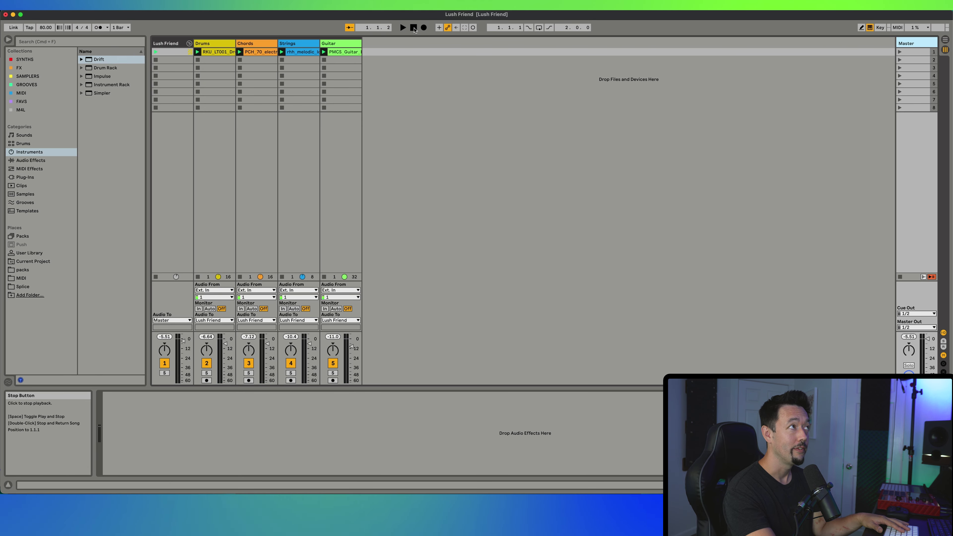
key(space)
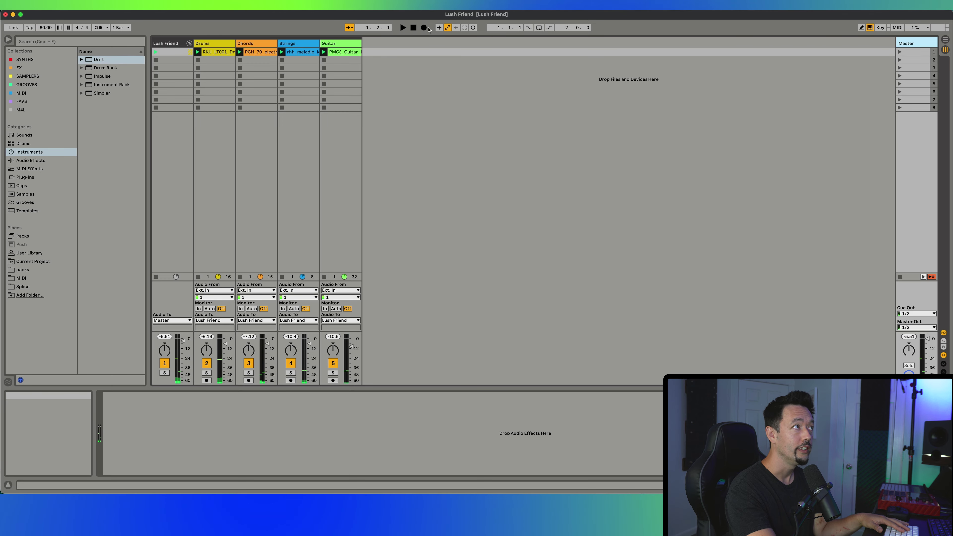
click(424, 28)
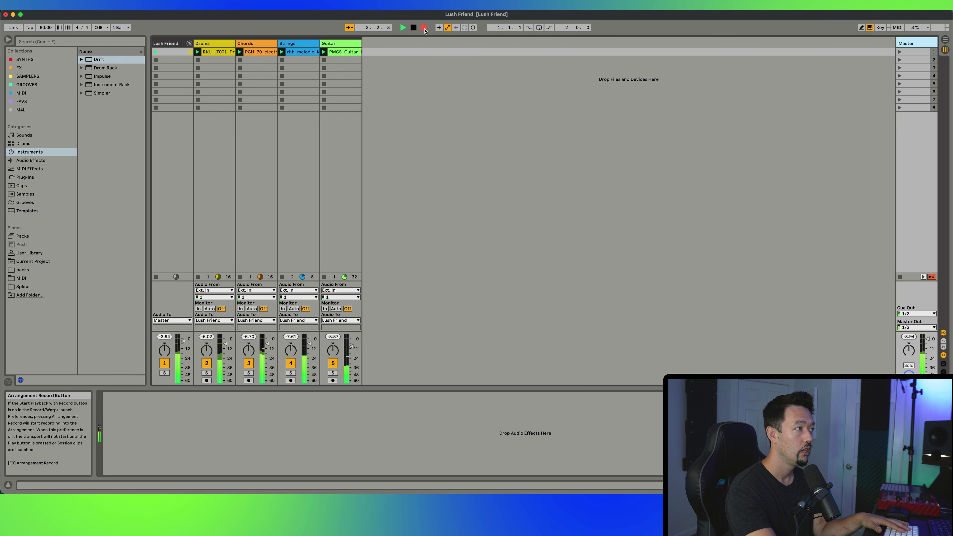
key(space)
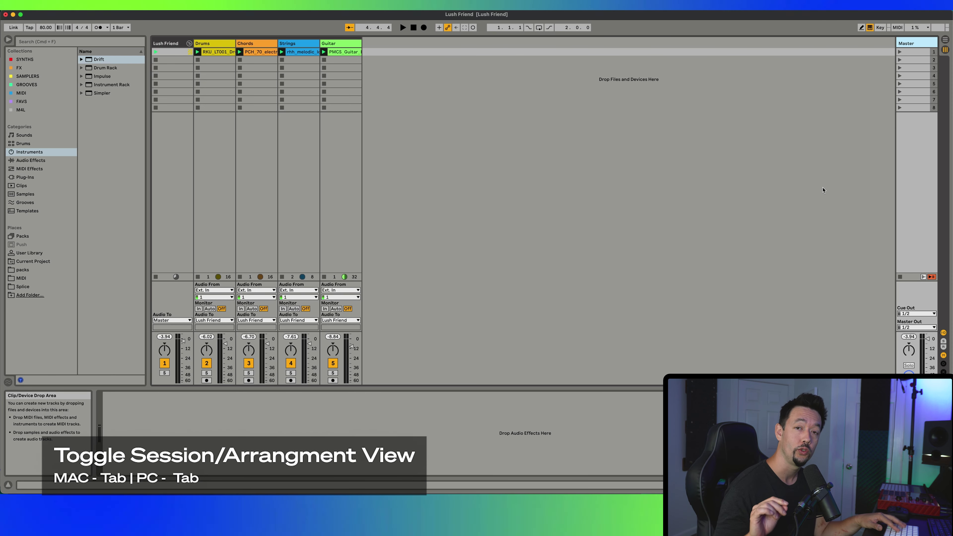
- Switch to Arrangement View and unfold the Drums, Chords, Strings and Guitar tracks
key(Tab)
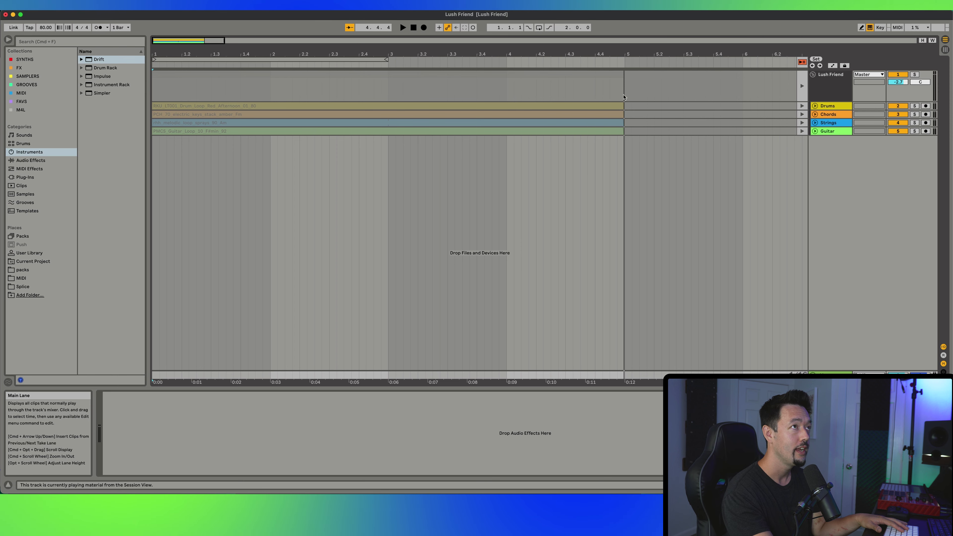
click(815, 106)
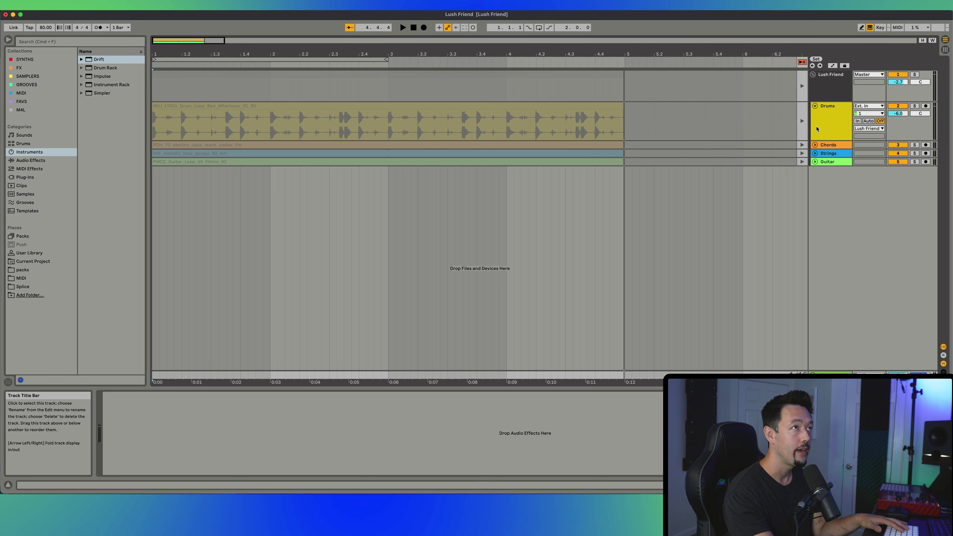
click(815, 145)
click(815, 183)
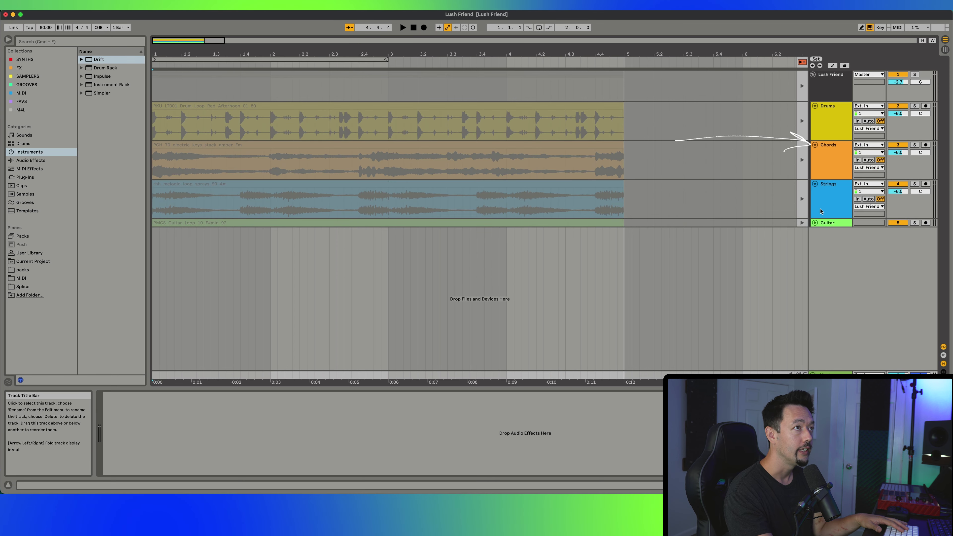
click(815, 223)
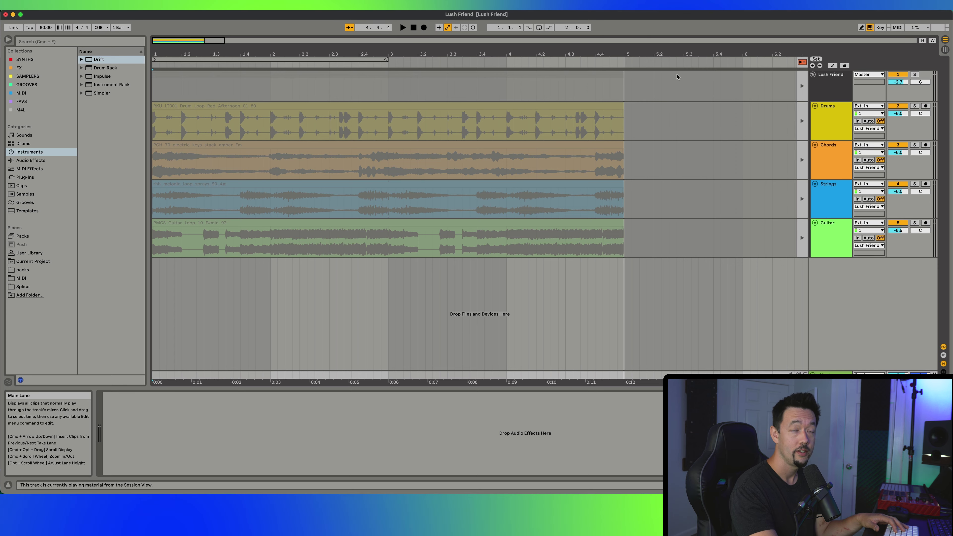
- Undo the recording of the session clips in the arrangement and play the set briefly from the beginning
click(625, 120)
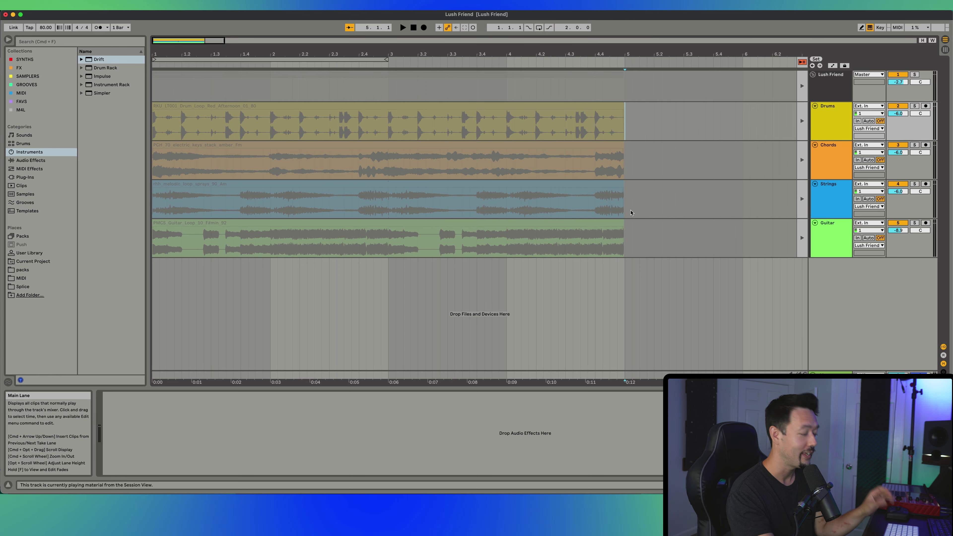
key(super+z)
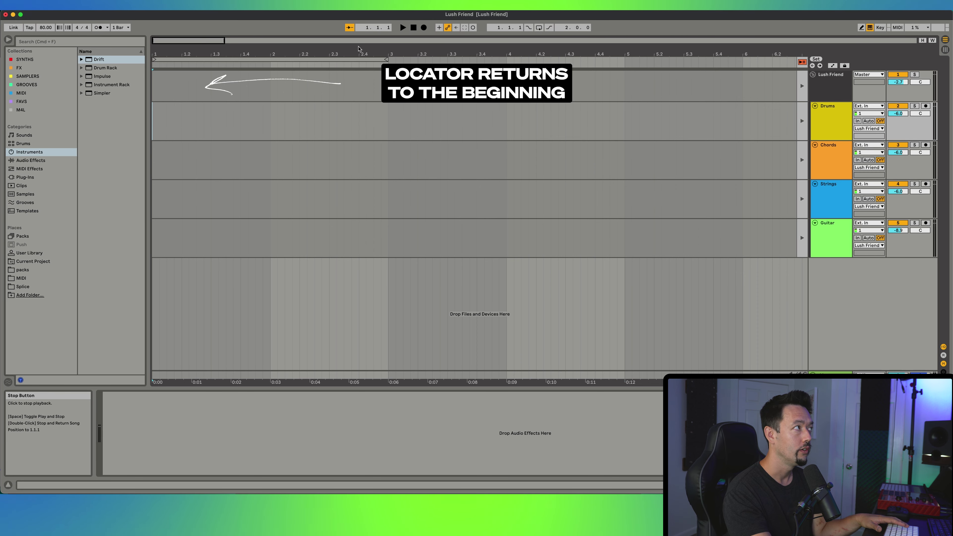
key(space)
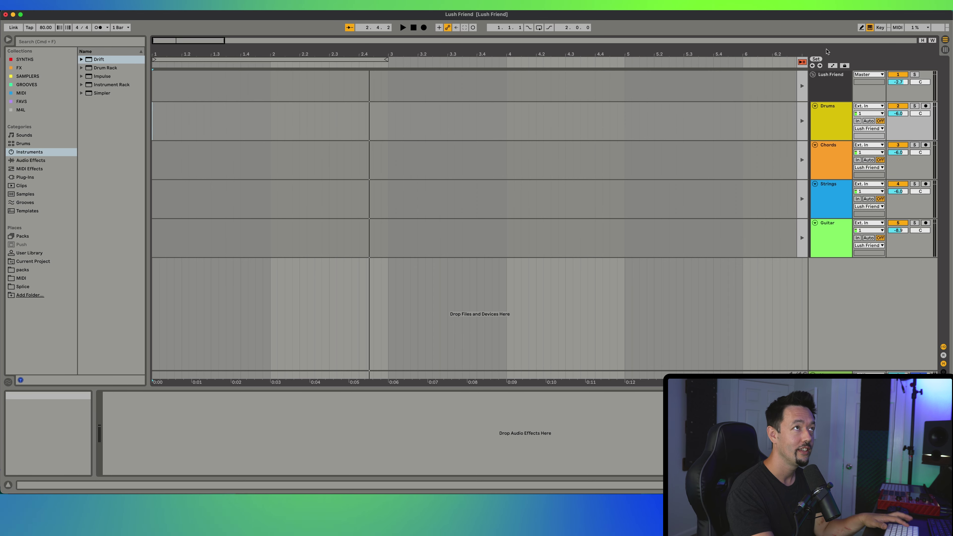
key(space)
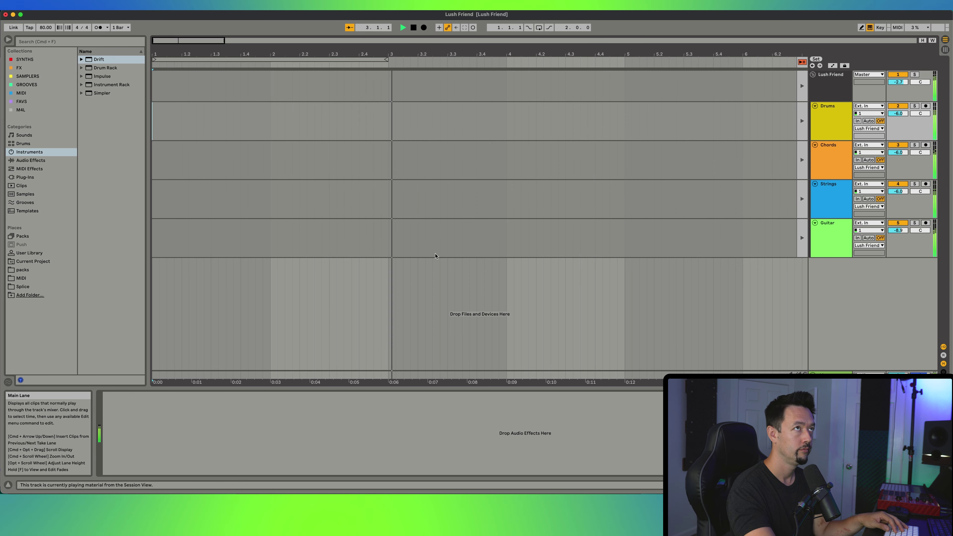
key(space)
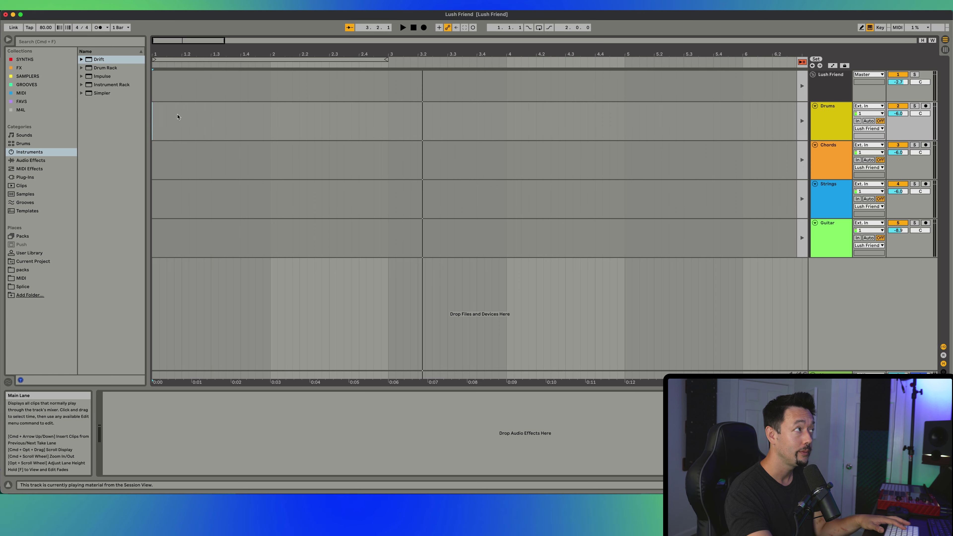
- Compare the Session View clips, including the Strings loop, with the empty Arrangement View
key(Tab)
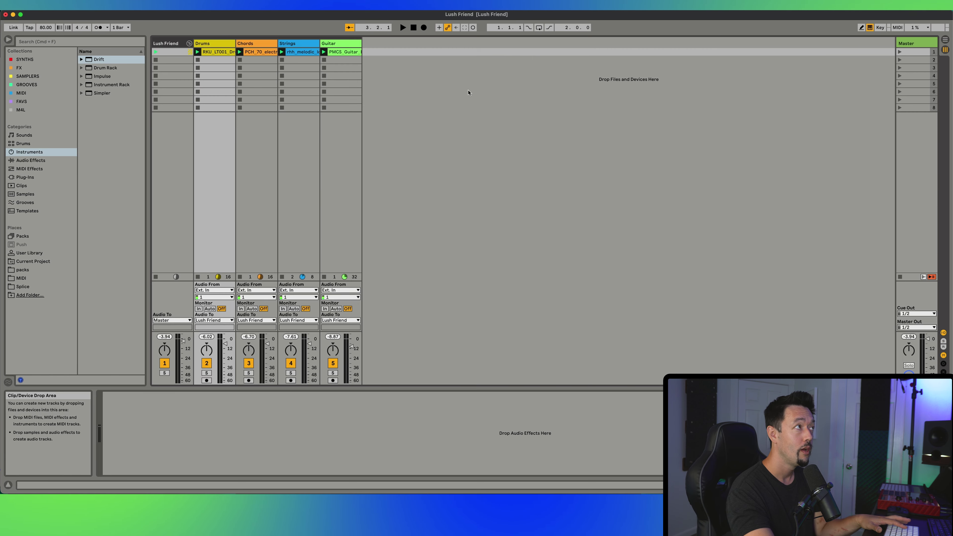
click(311, 57)
key(Tab)
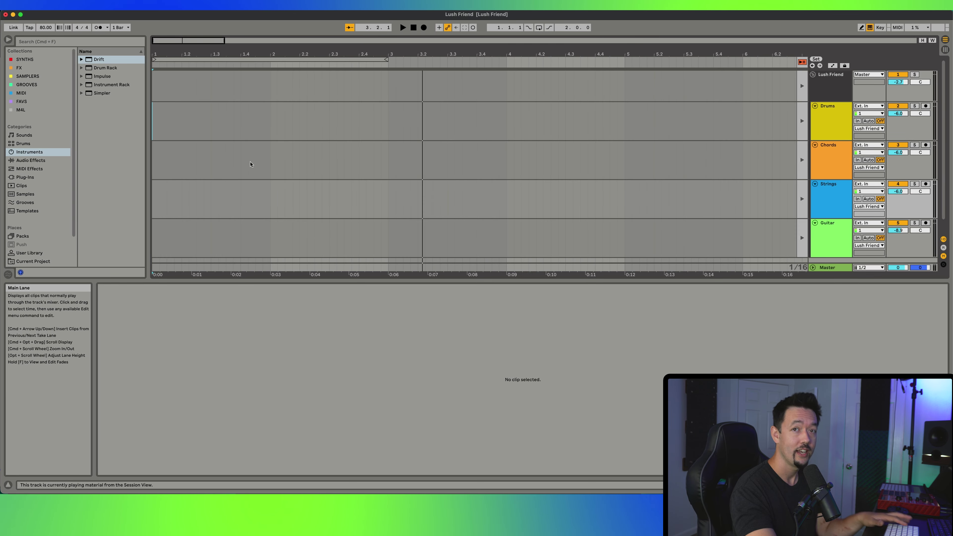
key(Tab)
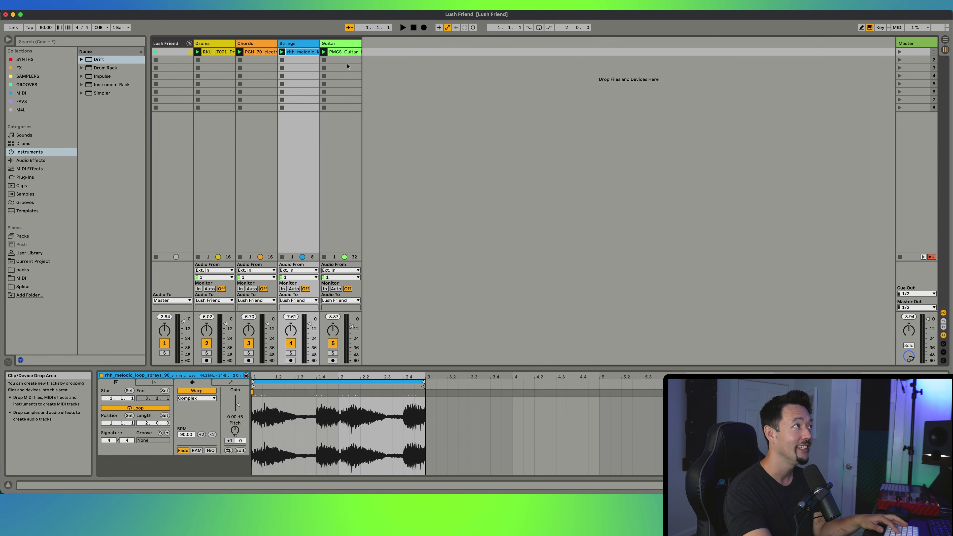
key(Tab)
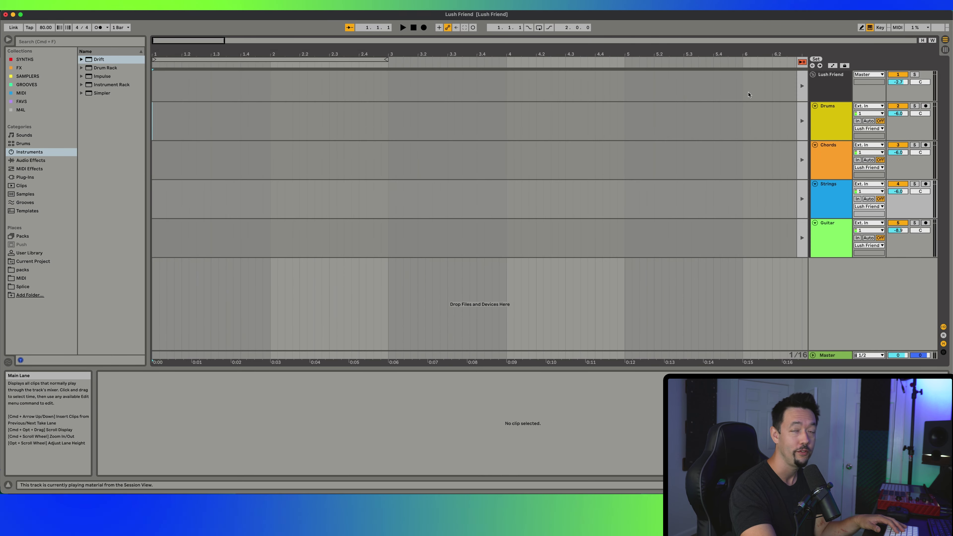
- Return playback to the arrangement's own contents with Back to Arrangement, and stop playback
key(super+alt+b)
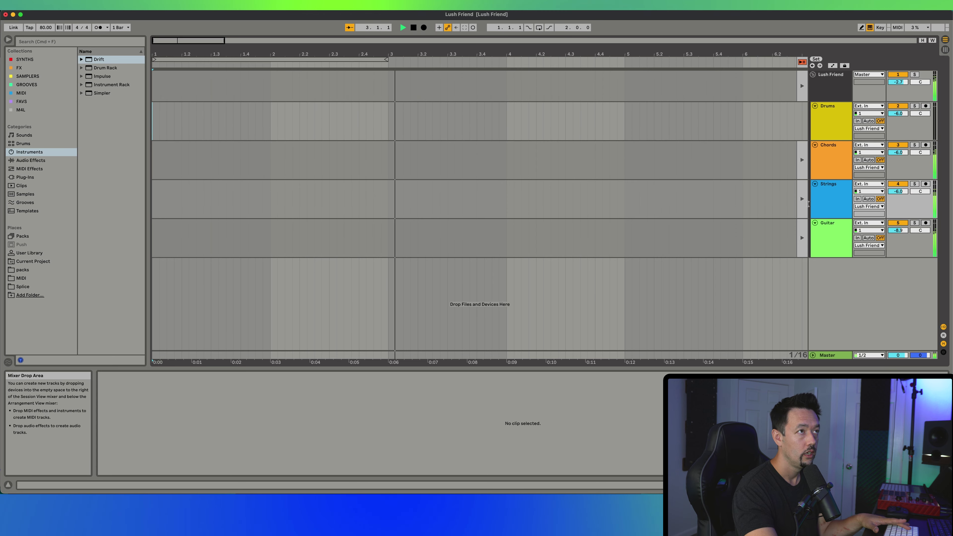
click(801, 61)
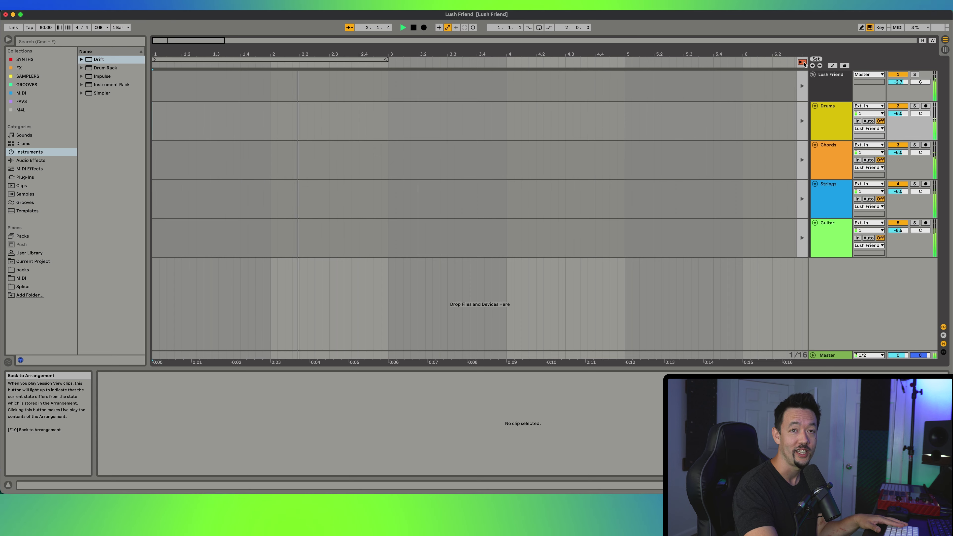
click(803, 63)
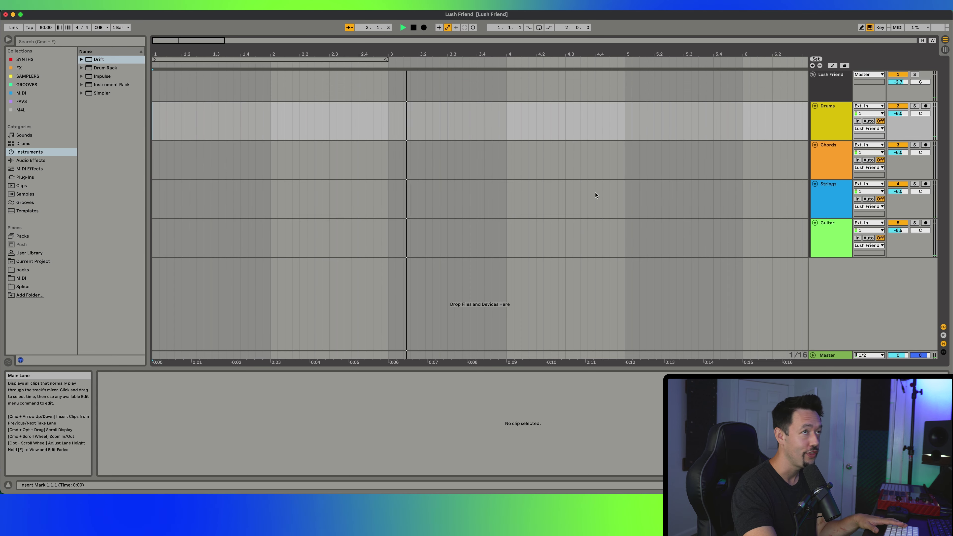
key(space)
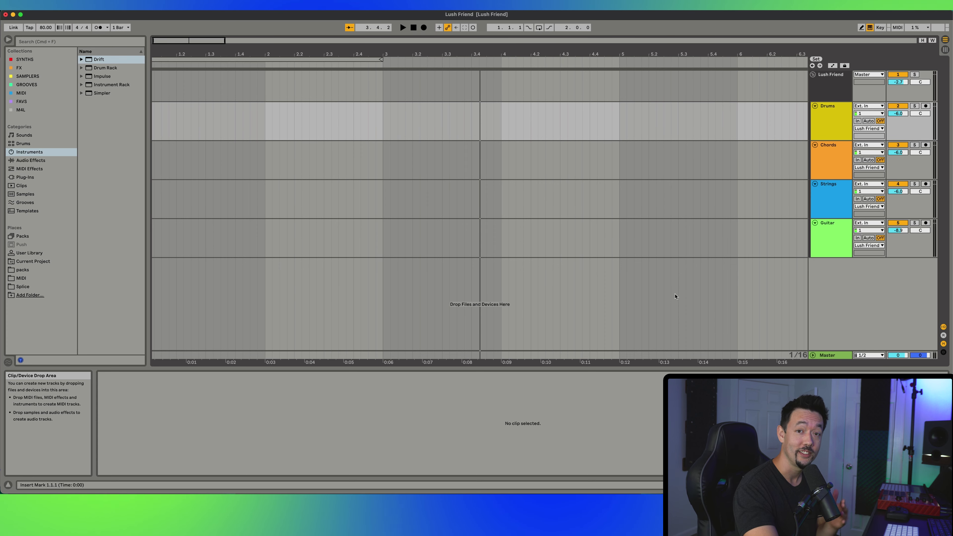
- Switch between Session View and Arrangement View, ending in Session View, and launch scene 1 to play all four loops
click(945, 39)
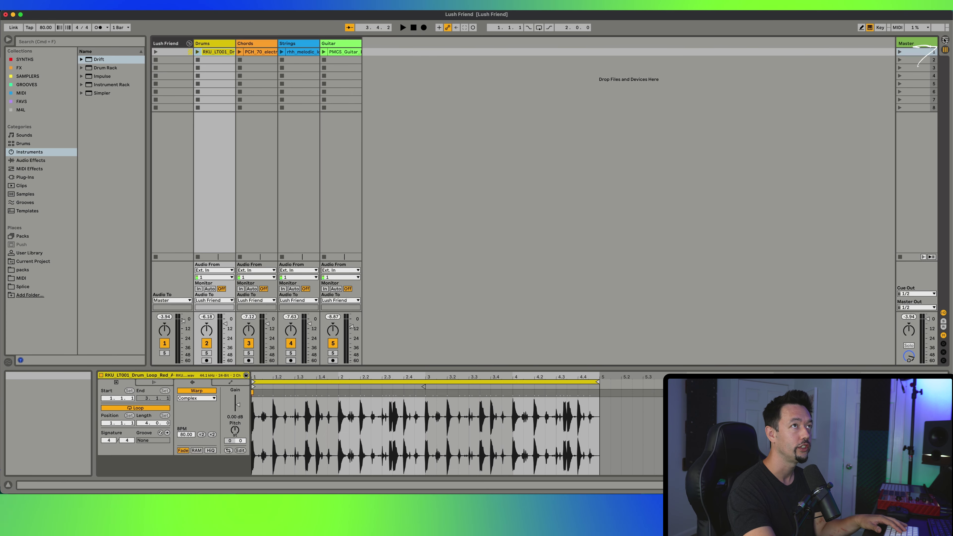
click(946, 41)
click(945, 41)
click(945, 41)
click(946, 41)
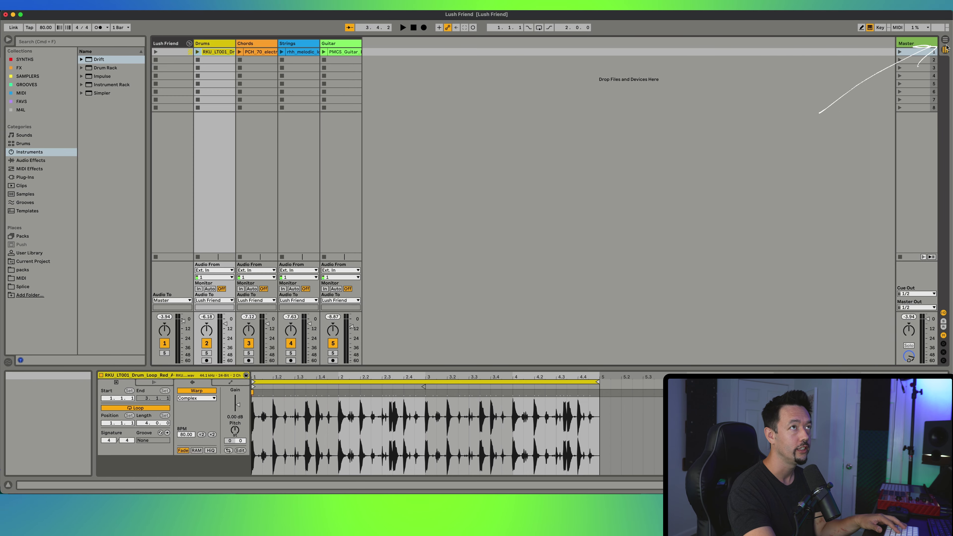
click(945, 40)
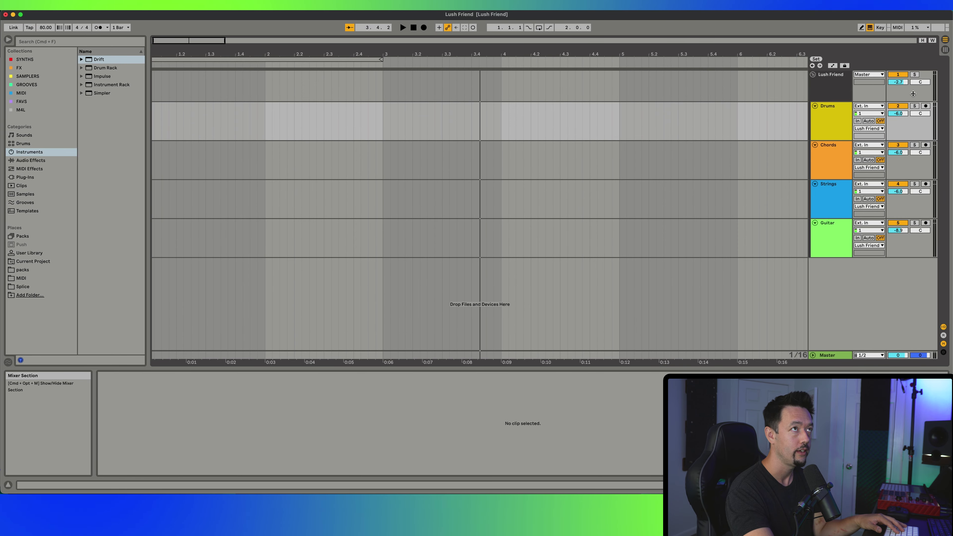
click(951, 52)
click(951, 52)
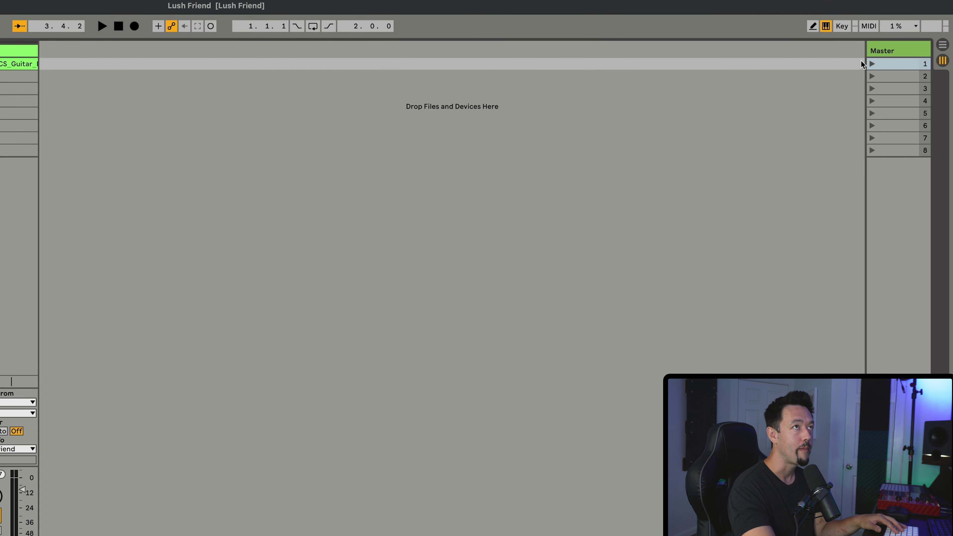
click(873, 64)
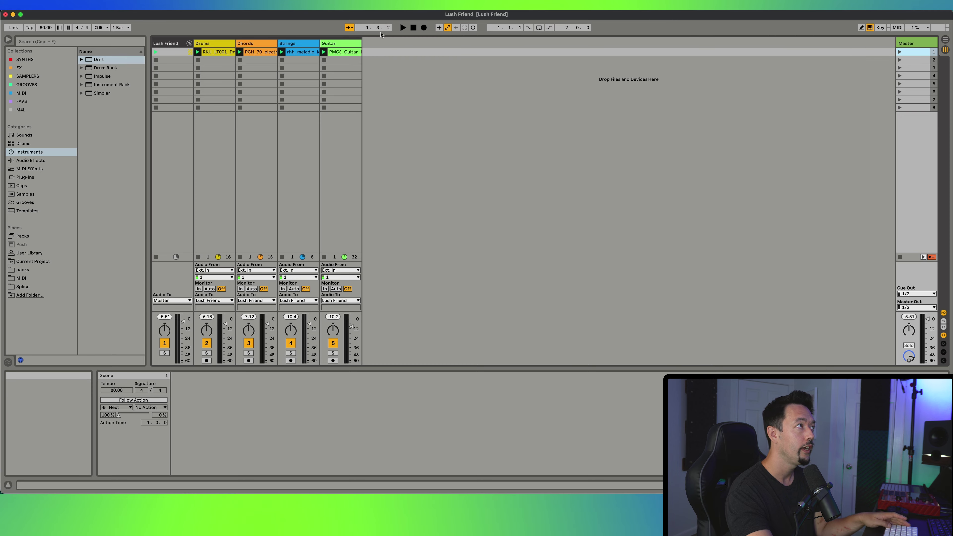
- Duplicate the Chords, Strings and Guitar clips into scene 2, and the Drums clip into scenes 2 through 6
drag(342, 55, 223, 77)
drag(219, 76, 221, 84)
drag(220, 84, 222, 93)
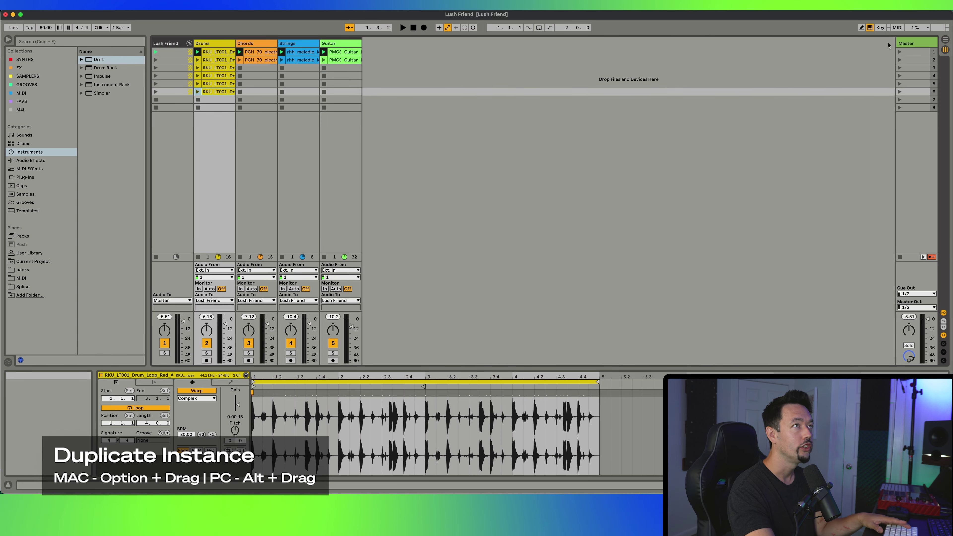
- Delete the Drums clips from scenes 1 and 2
click(220, 53)
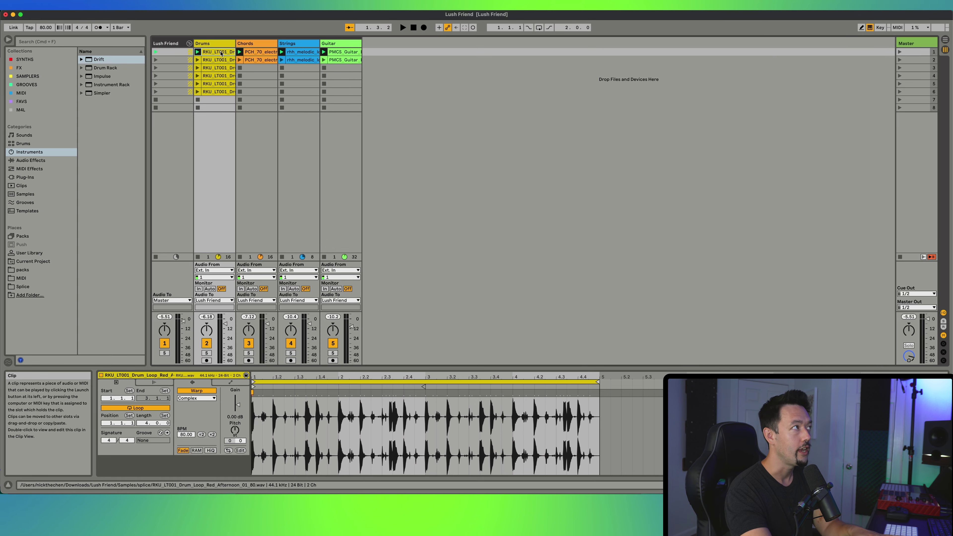
key(Delete)
click(222, 62)
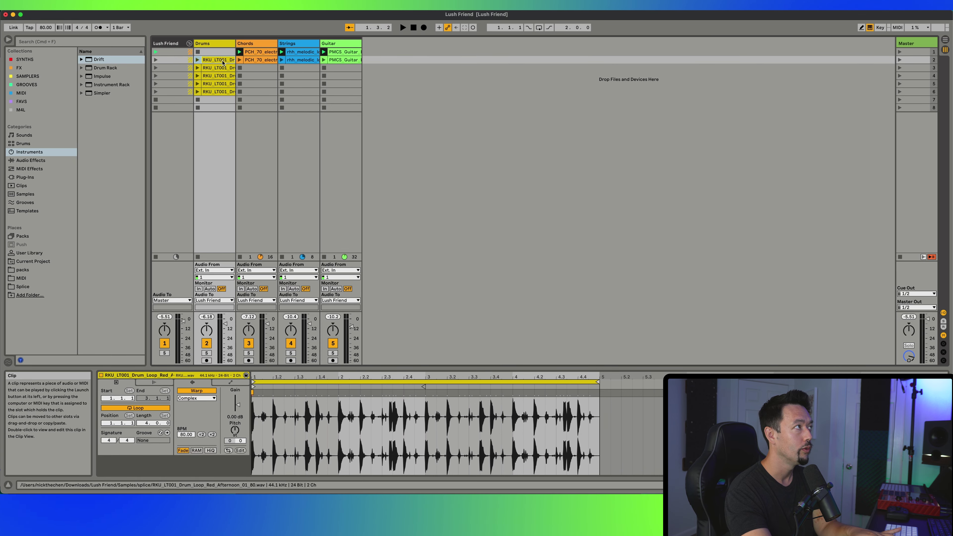
key(Delete)
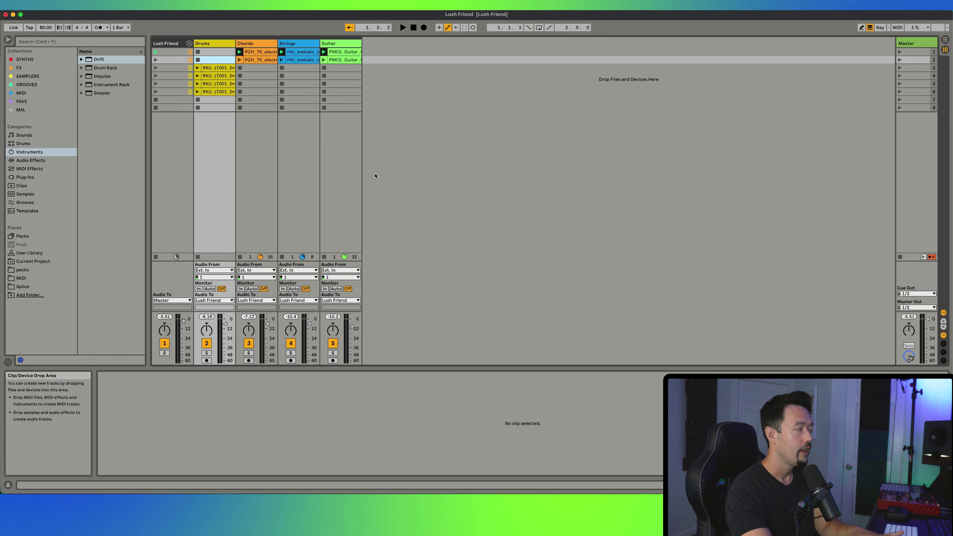
- Duplicate the Chords electric keys clip into scenes 3 and 4
click(269, 58)
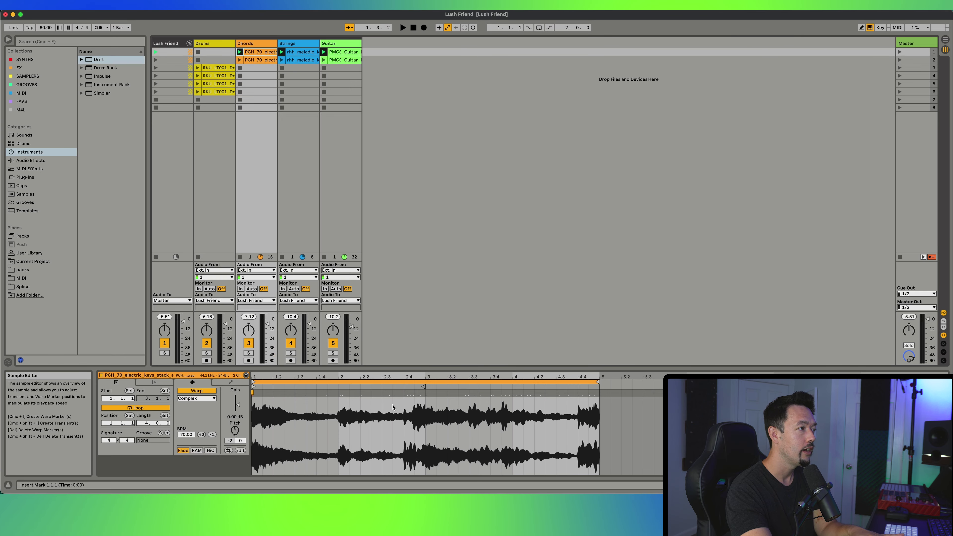
click(226, 70)
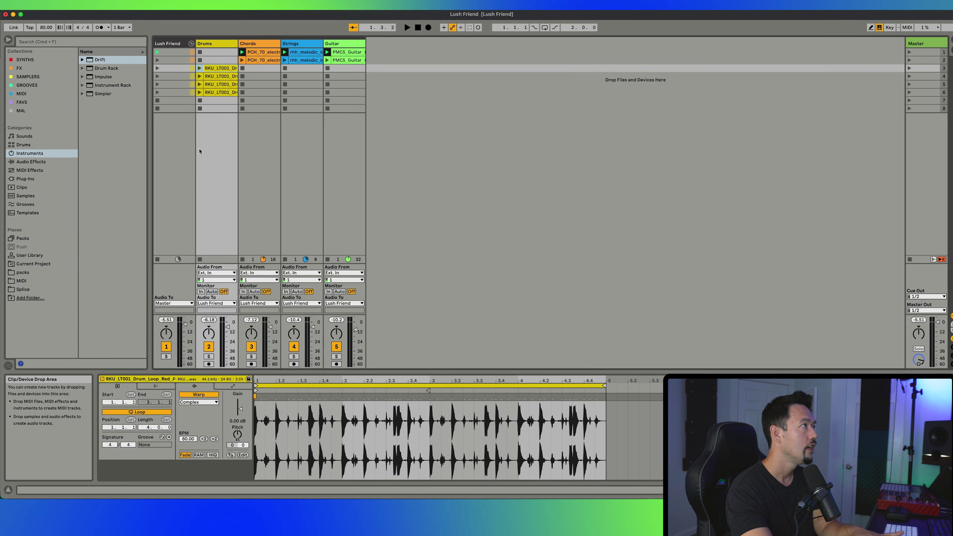
click(263, 53)
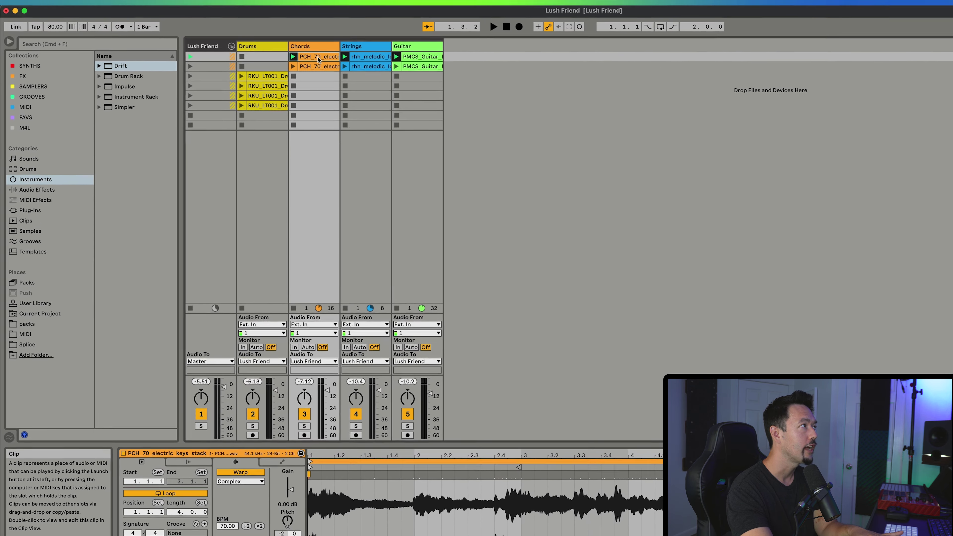
drag(318, 59, 320, 80)
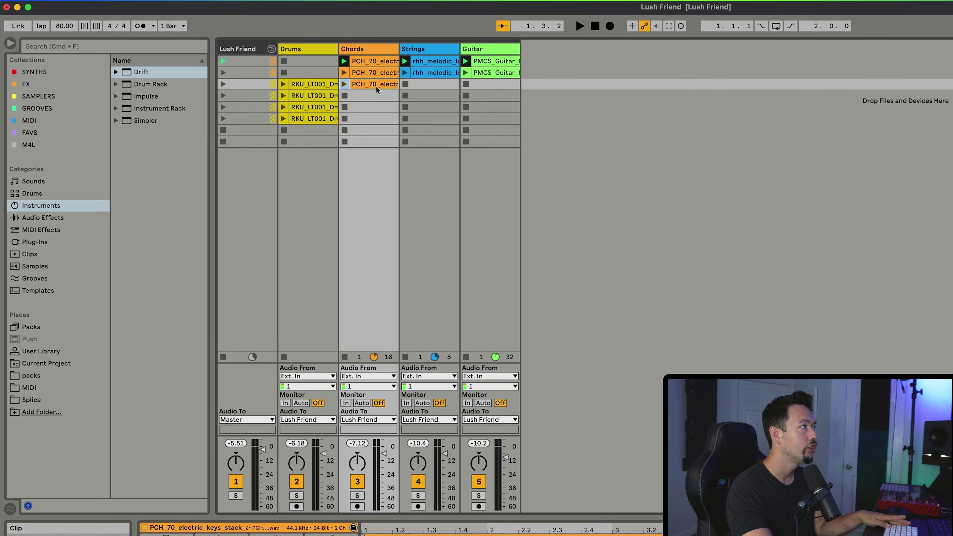
drag(376, 90, 375, 95)
- Duplicate the Strings and Guitar clips into scenes 3 and 4
drag(428, 73, 429, 88)
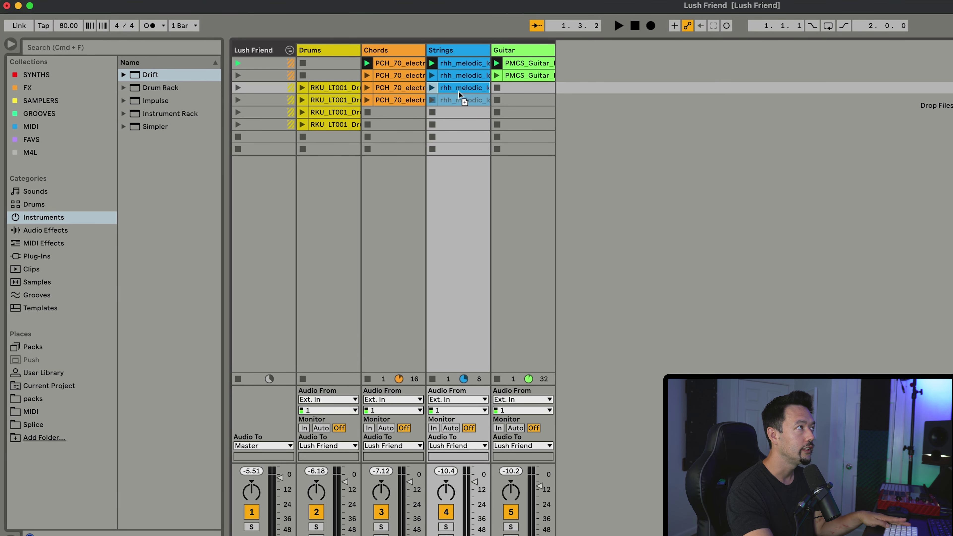
drag(527, 78, 526, 100)
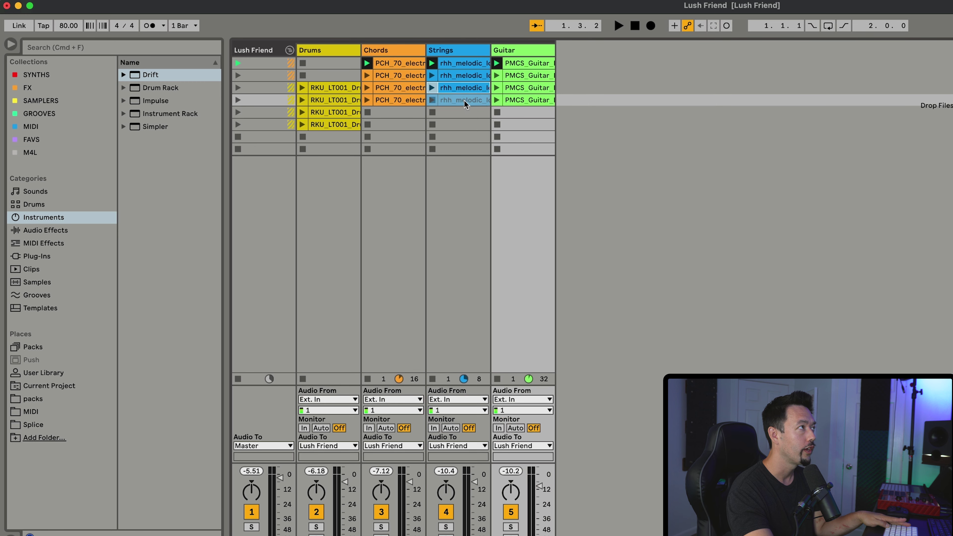
drag(465, 105, 465, 100)
- Delete the Guitar clips from scenes 1 and 2, the Strings clip from scene 1 and the Drums clip from scene 3
drag(544, 66, 539, 76)
click(477, 65)
key(Delete)
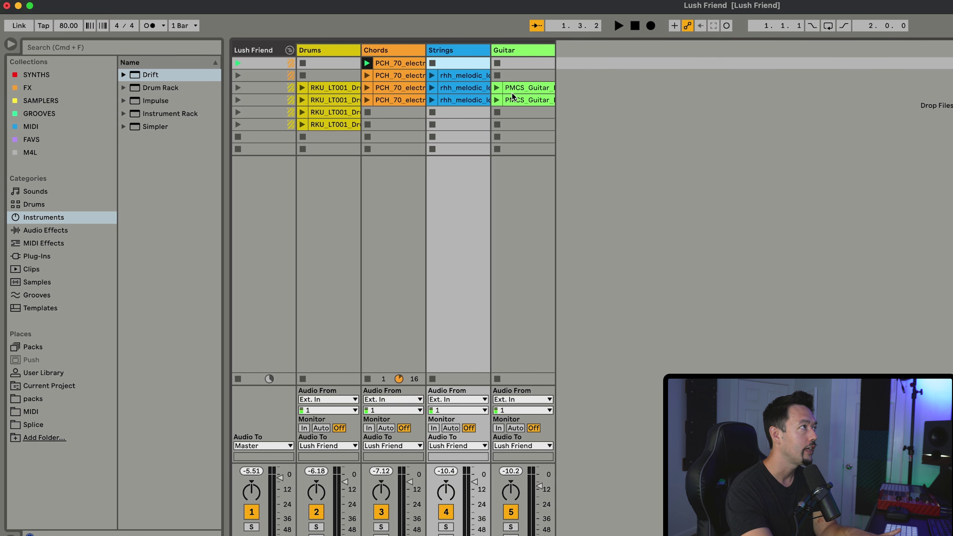
click(344, 88)
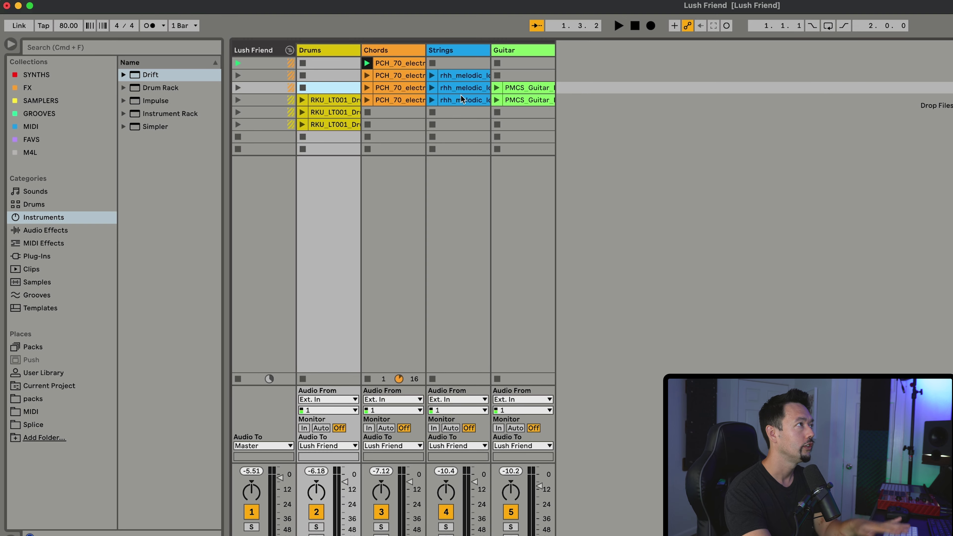
- Duplicate the Chords, Strings and Guitar clips into scene 5
drag(401, 107, 400, 112)
drag(465, 100, 481, 114)
drag(538, 100, 539, 117)
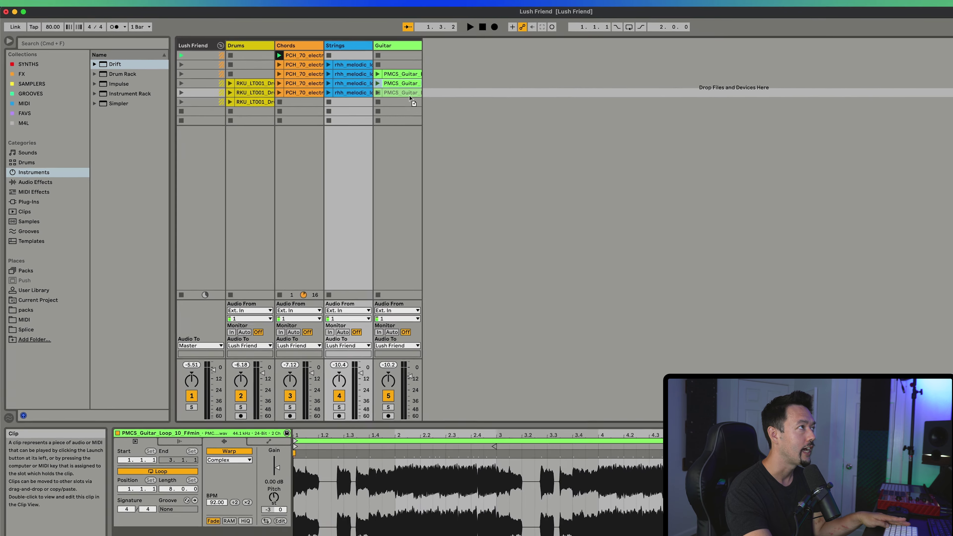
drag(410, 97, 409, 94)
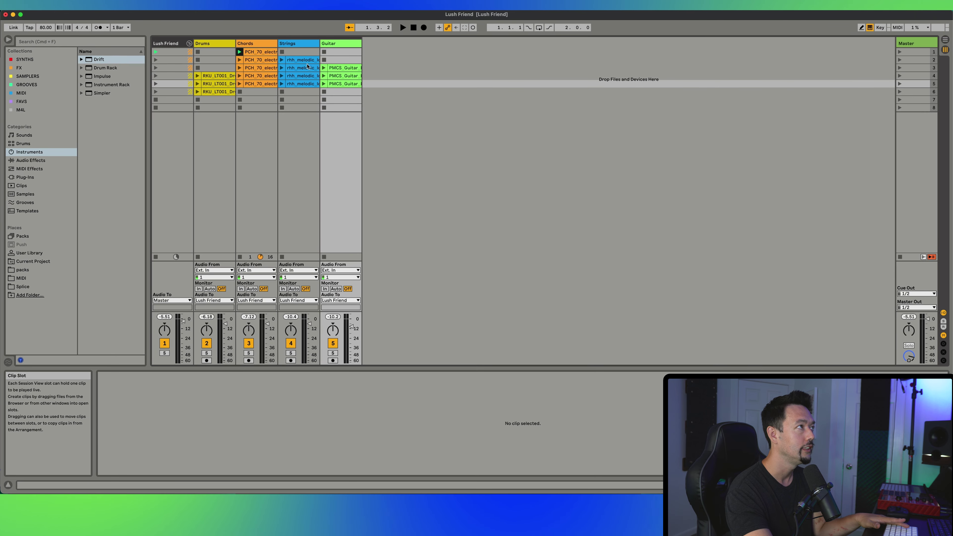
- Launch scenes 1, 2, 3 and 4 one after another to audition the layered build-up
click(899, 53)
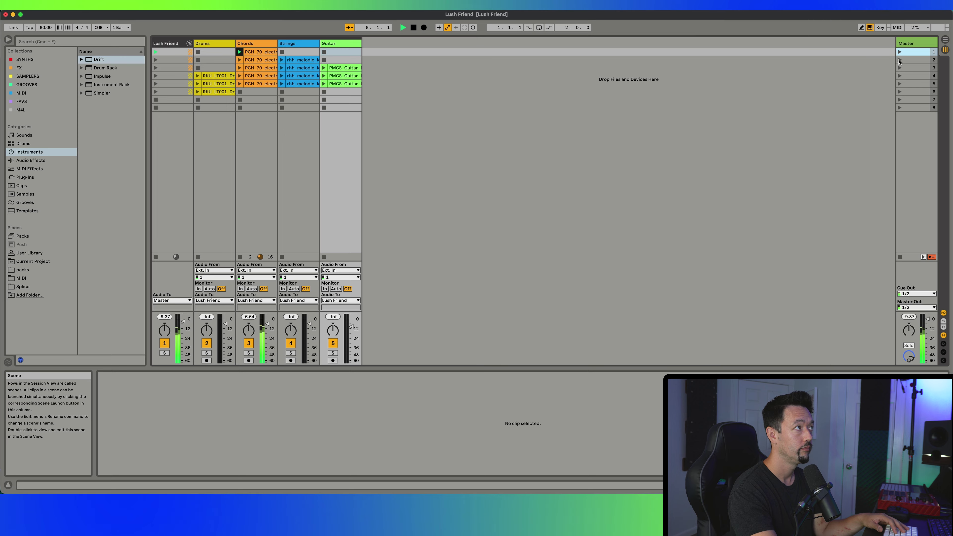
click(900, 60)
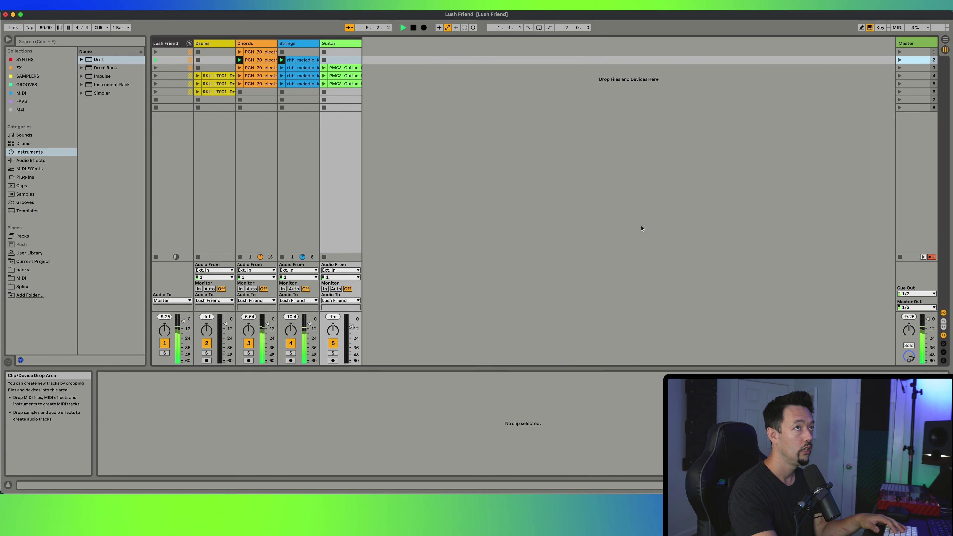
click(899, 68)
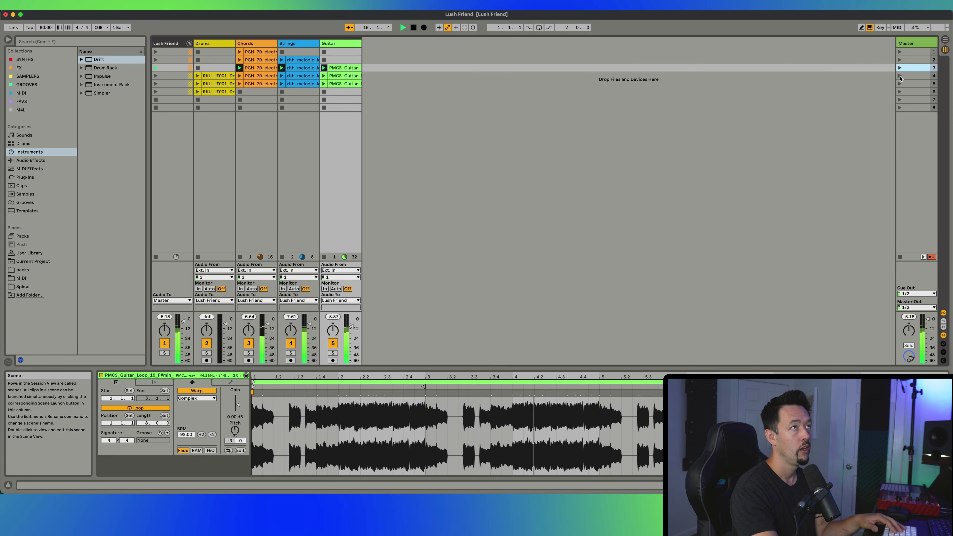
click(900, 77)
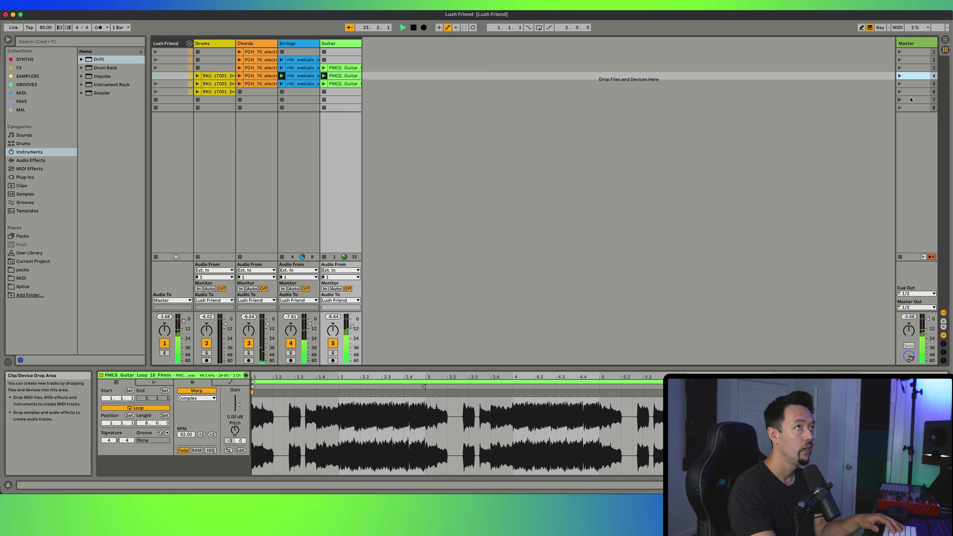
- Select the Drums clip in scene 6, and collapse and expand the Lush Friend group track
click(217, 92)
click(189, 43)
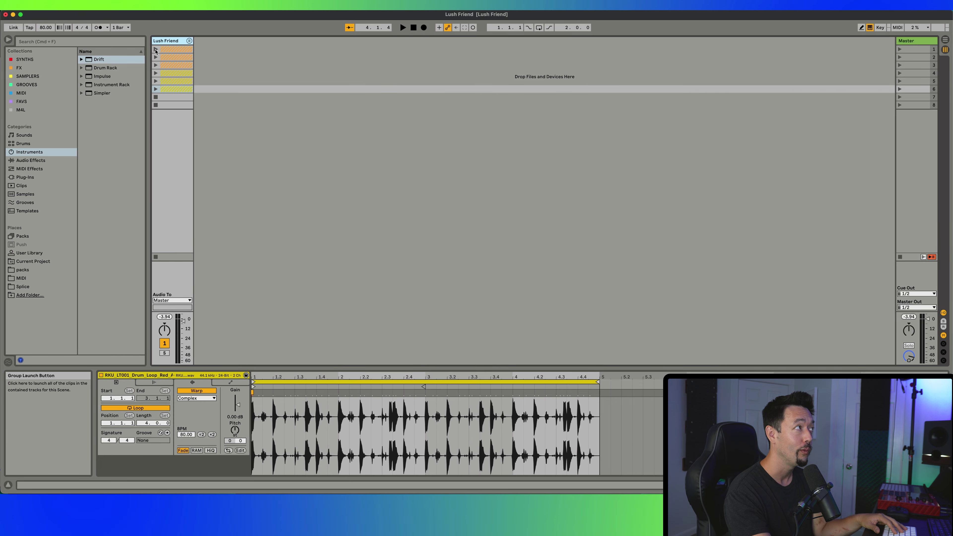
click(190, 40)
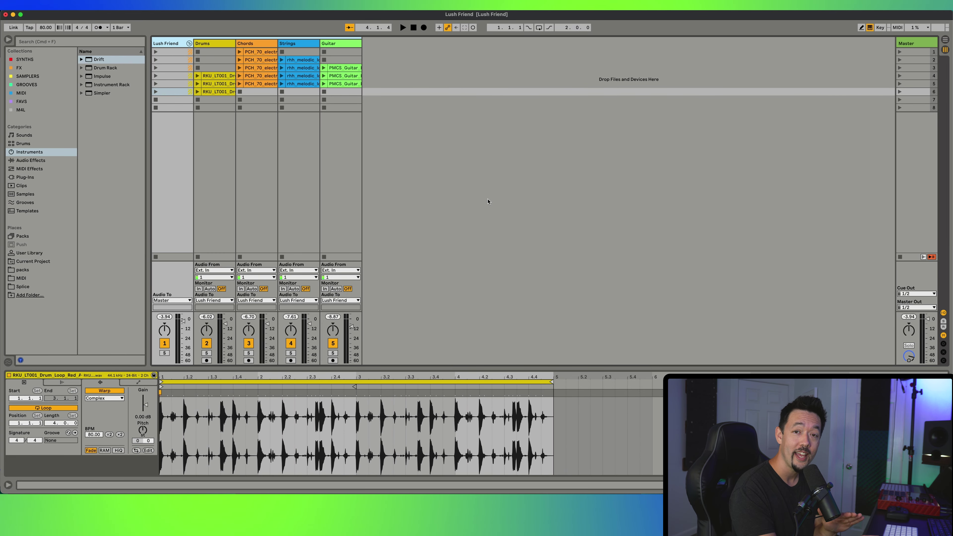
- Toggle the Info View off and back on
key(shift+question)
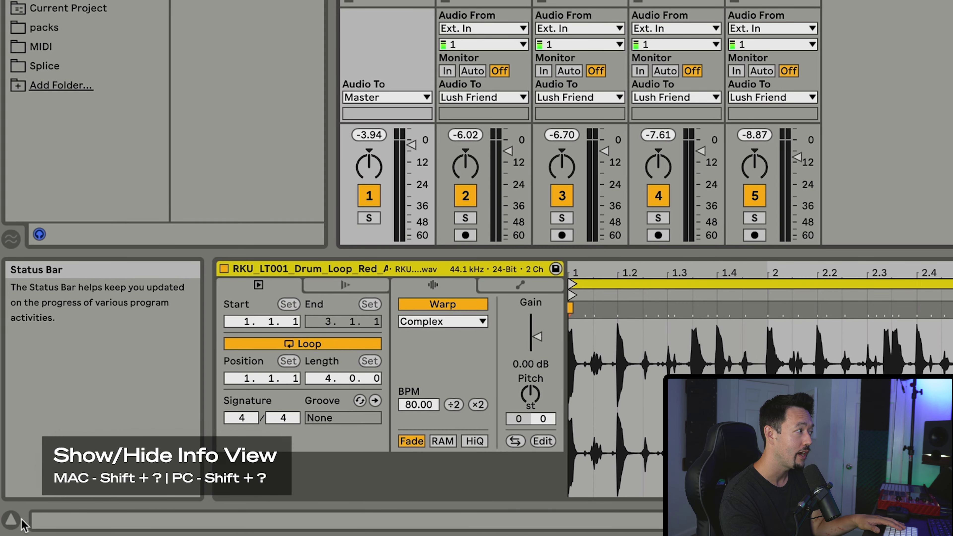
click(19, 521)
click(19, 521)
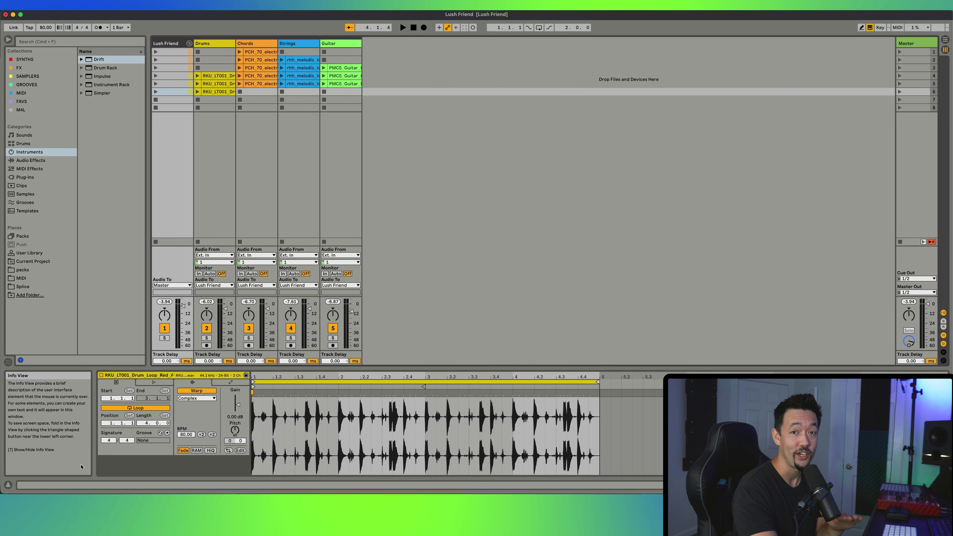
- Launch scene 5 to hear all four tracks together, stop playback and move the selection up to scene 4
key(Up)
key(Return)
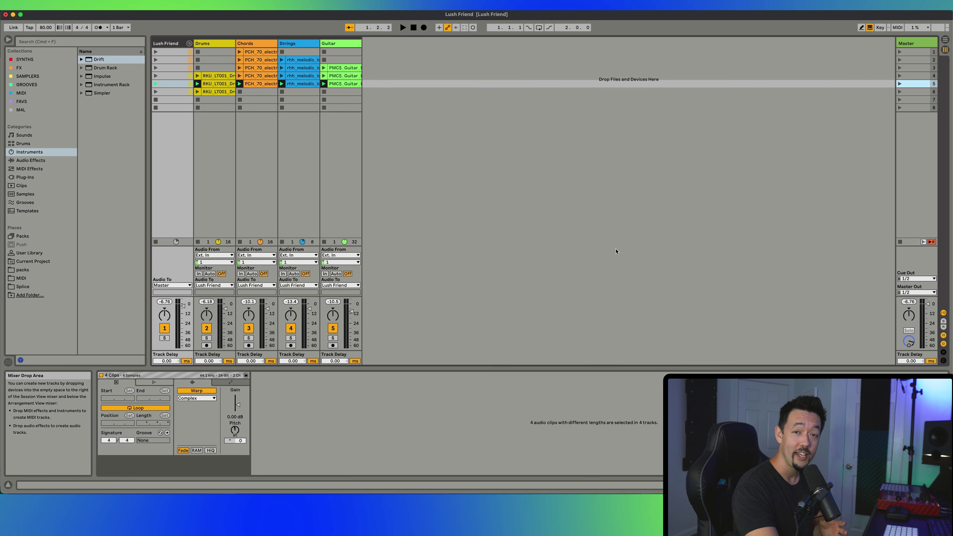
key(space)
key(Up)
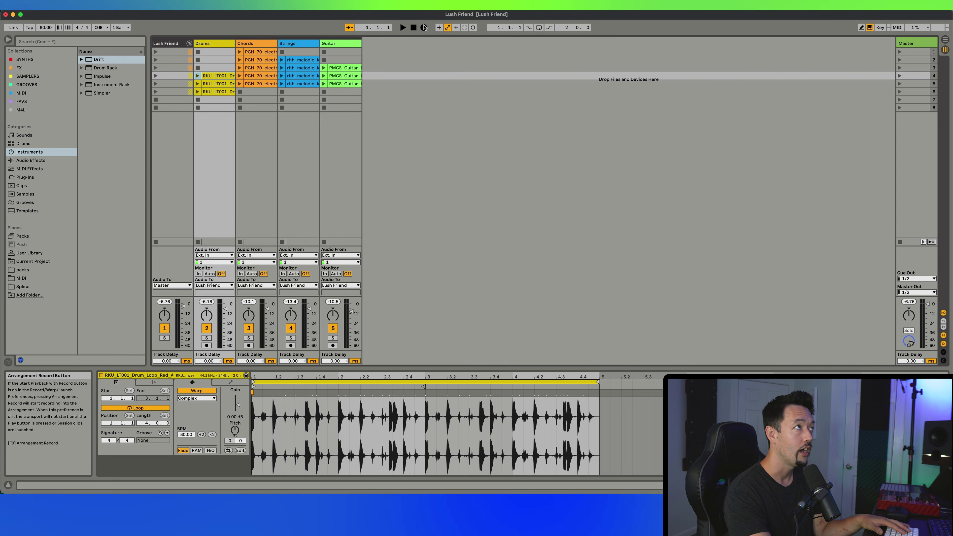
- Start recording the Session View performance into the Arrangement and launch scene 1
key(Tab)
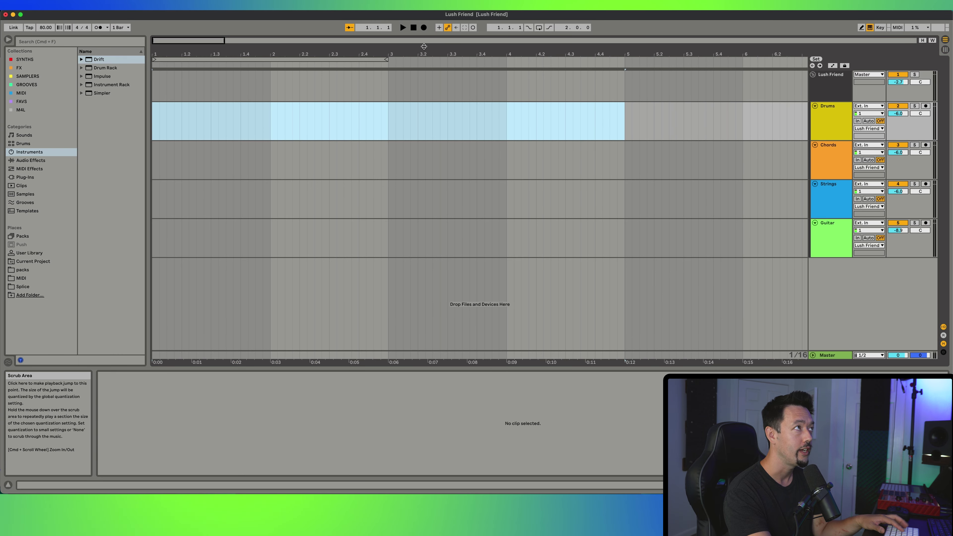
key(Tab)
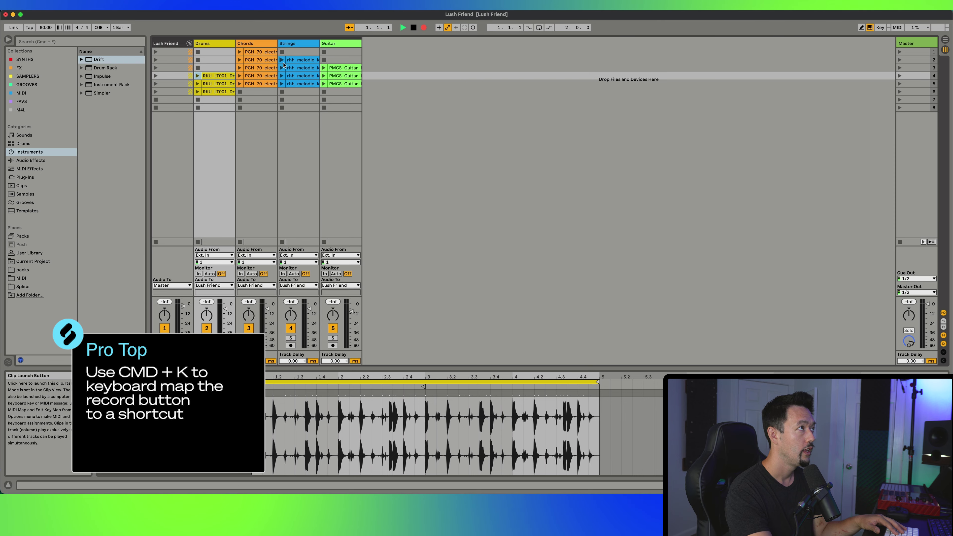
key(Tab)
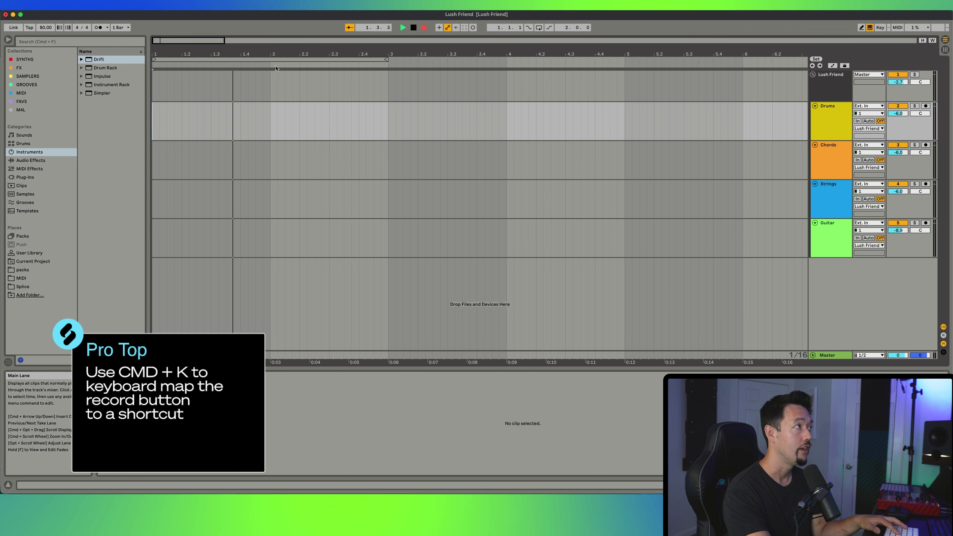
key(Tab)
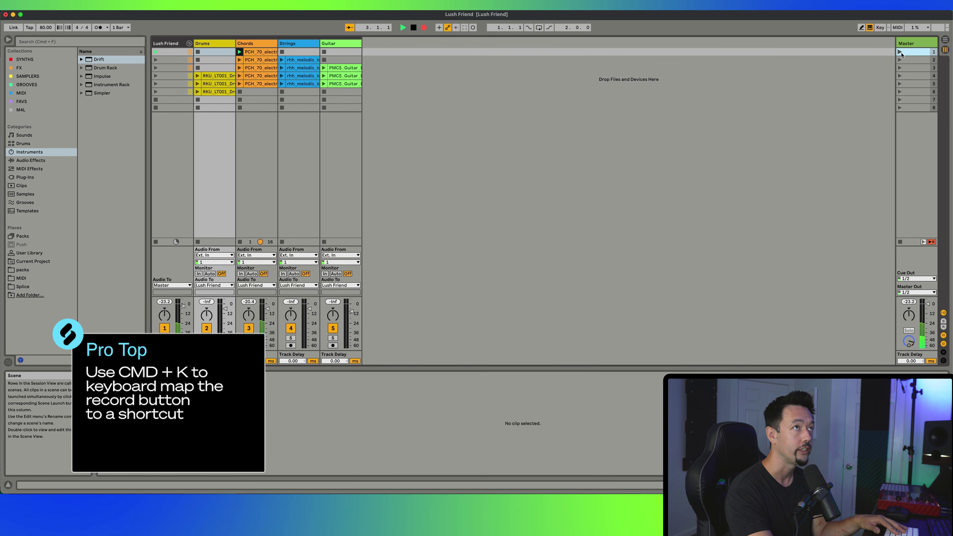
- Launch scene 2 during the recording and check the recorded Chords and Strings clips in Arrangement View
key(Tab)
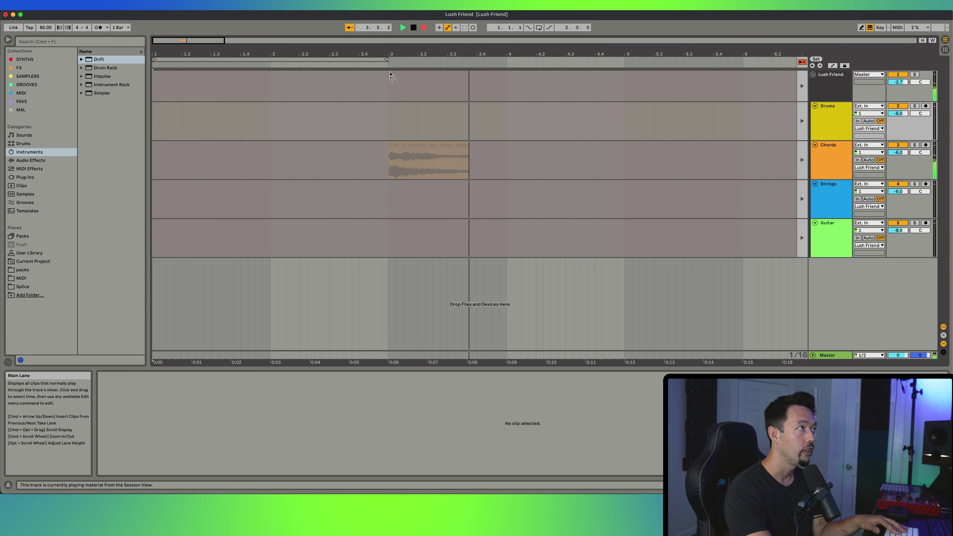
key(Tab)
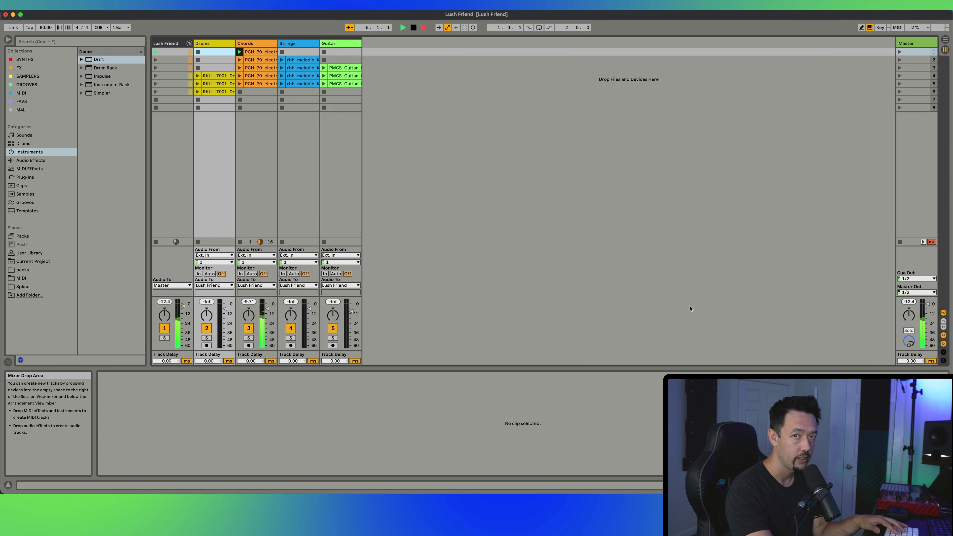
key(Tab)
key(Tab)
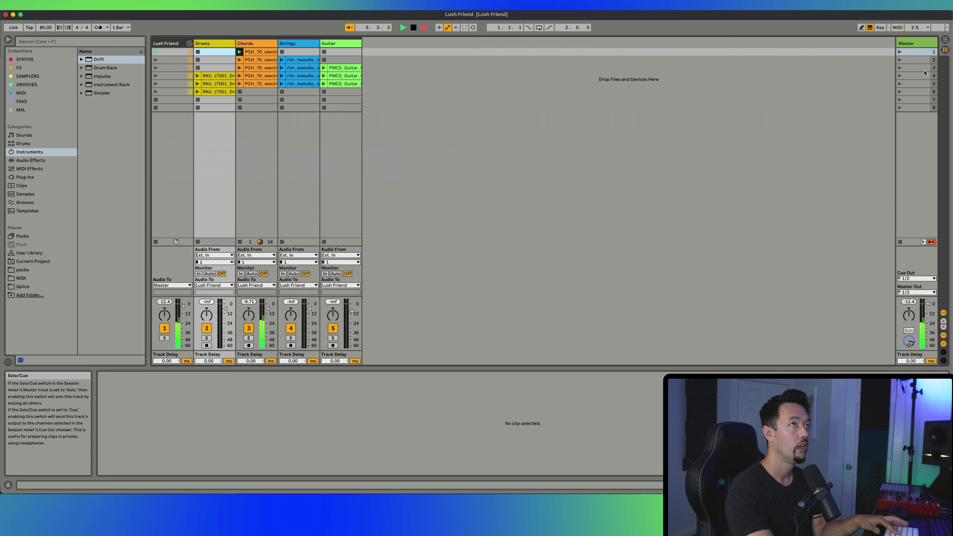
click(900, 59)
key(Tab)
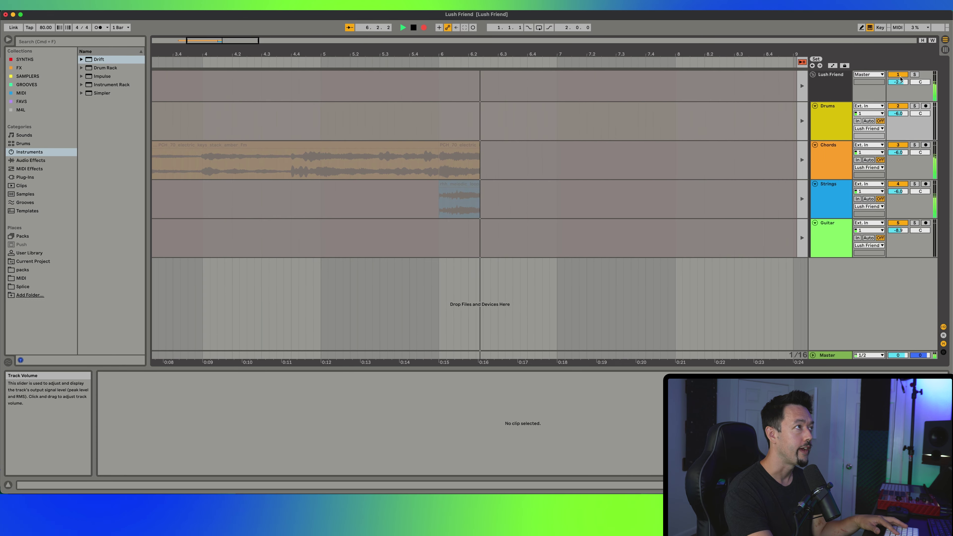
- Launch scenes 3 and 4 to add the Guitar and Drums, stop the recording and show the Arrangement View
key(Tab)
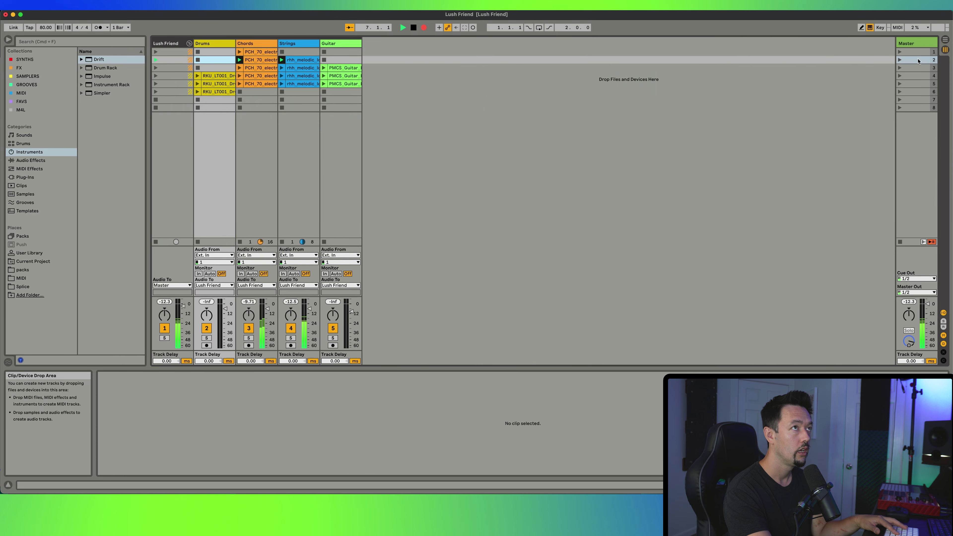
key(Tab)
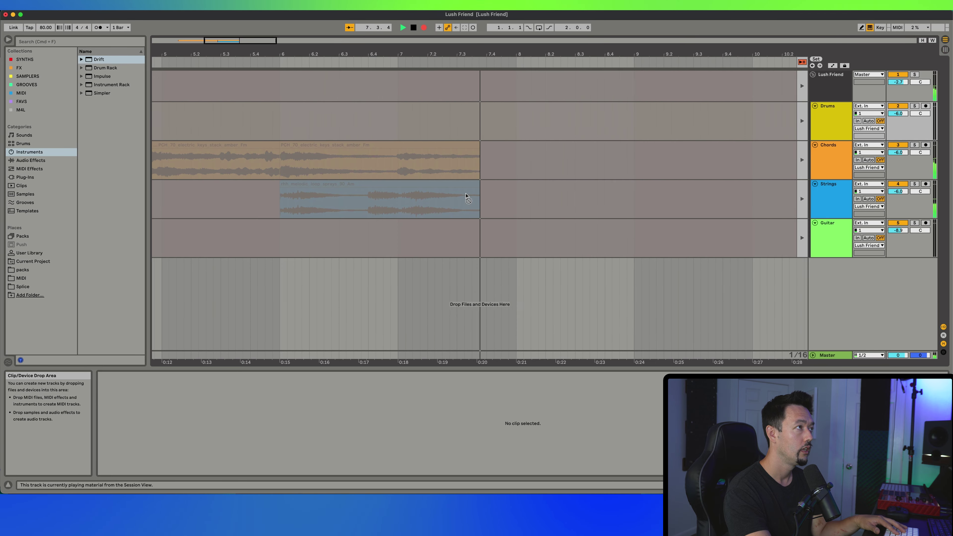
key(Tab)
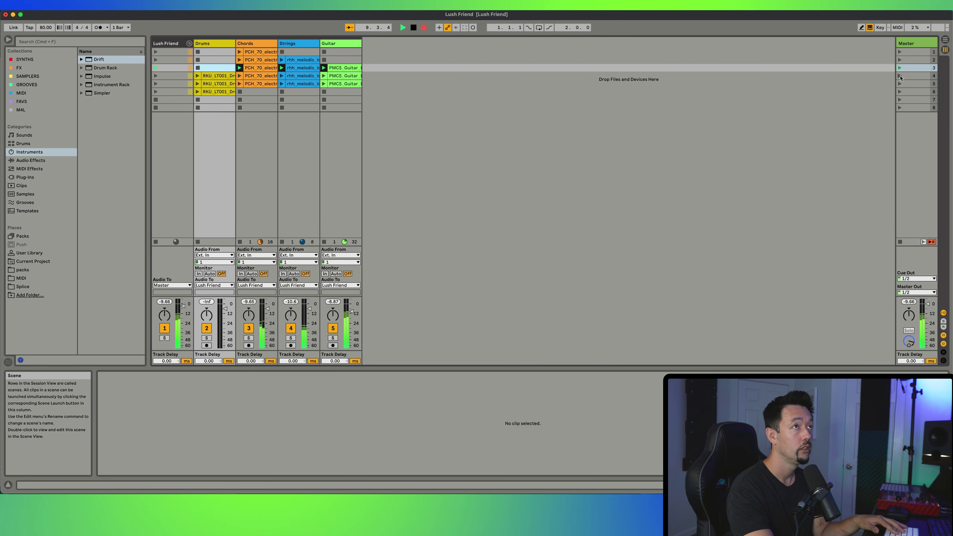
key(Tab)
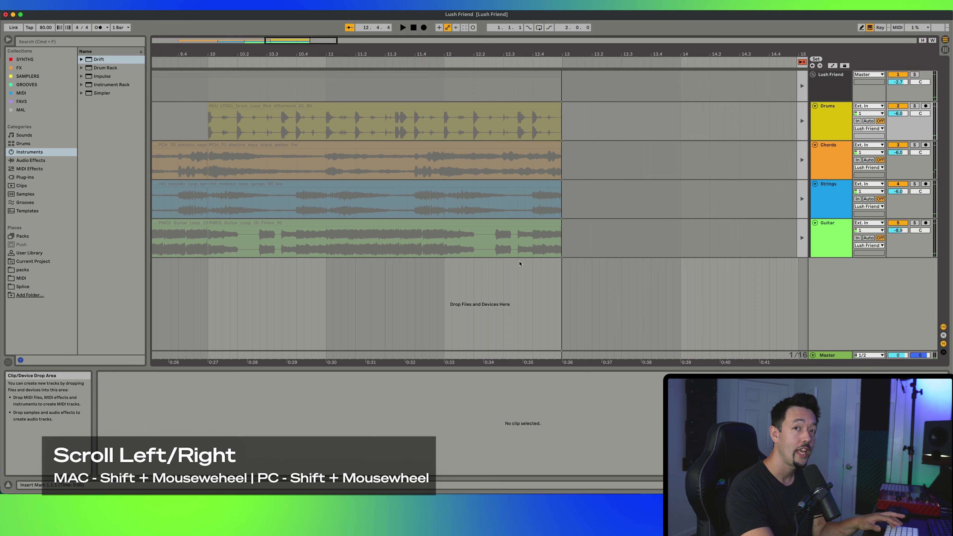
- Examine the recorded arrangement back to bar 1 and across its full length on the timeline
scroll(520, 263, left, 10)
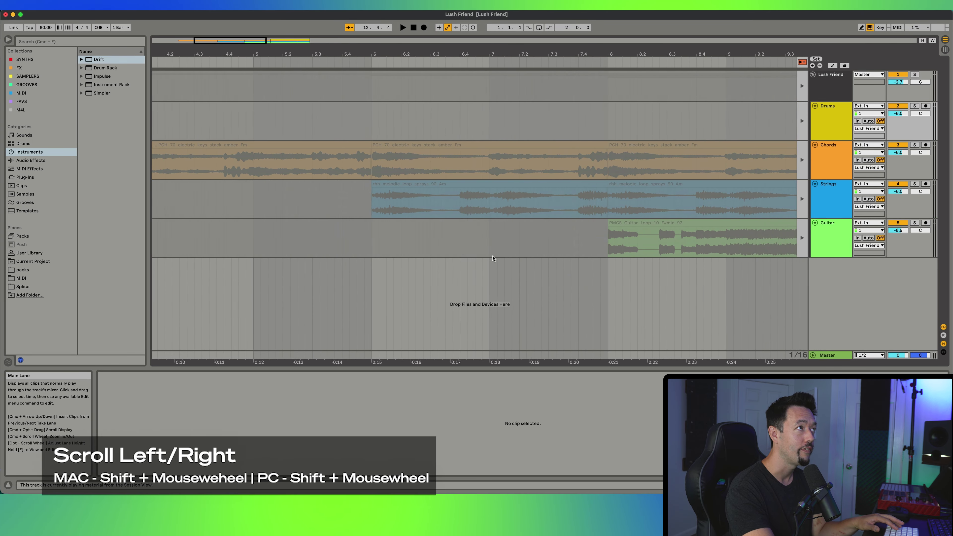
scroll(491, 261, left, 6)
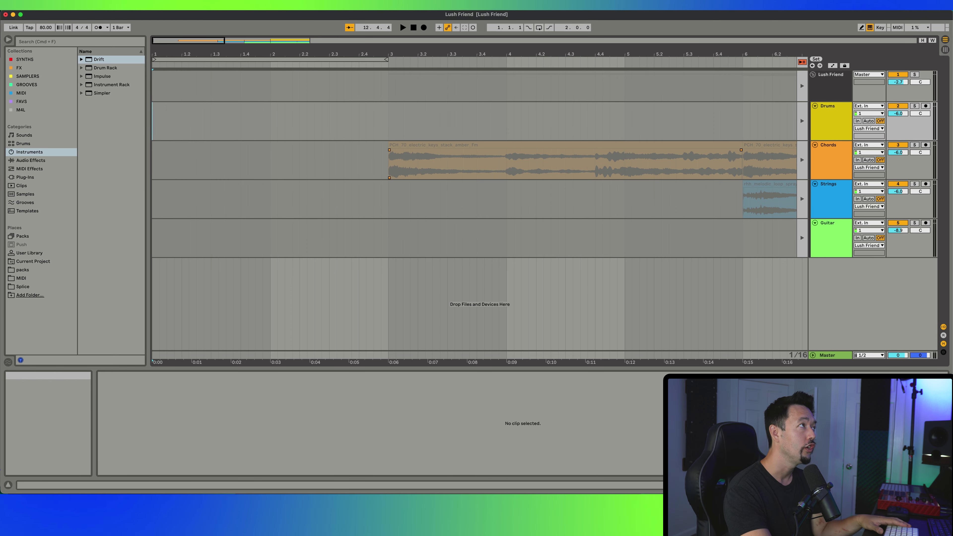
mouse_move(187, 40)
mouse_down()
mouse_move(338, 40)
mouse_move(229, 41)
mouse_move(229, 23)
mouse_move(298, 228)
mouse_up()
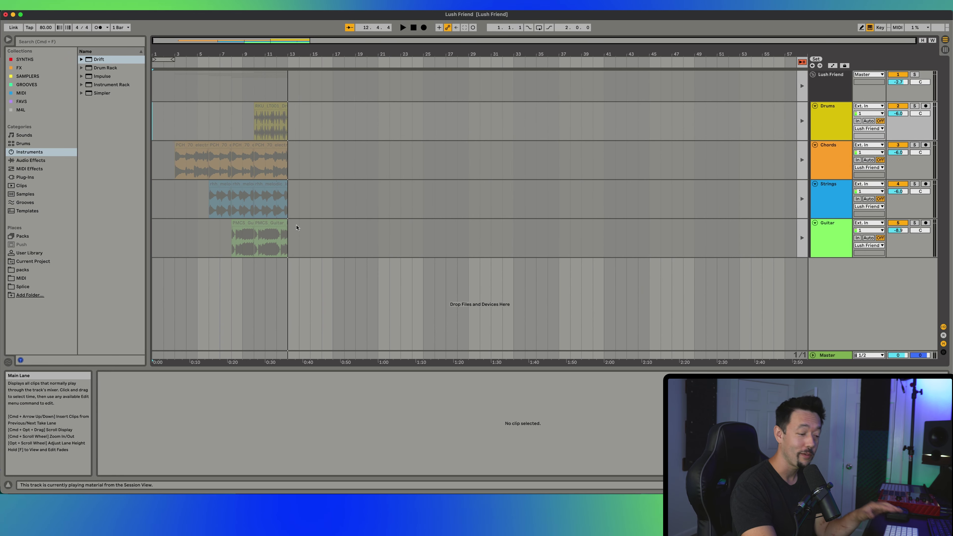
key(plus)
key(minus)
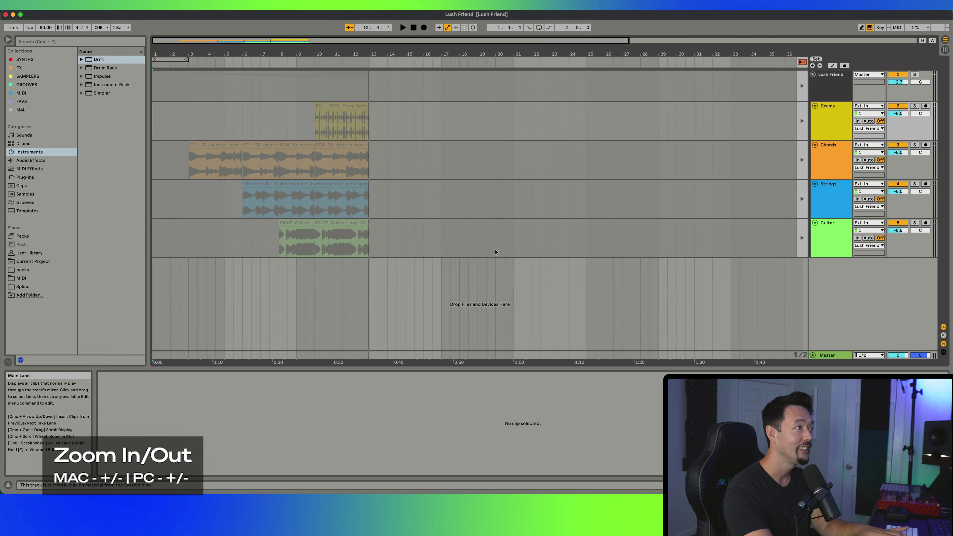
- Increase the Guitar track's height and examine the recorded clips from bar 3 onward up close
key(plus)
scroll(332, 253, down, 3)
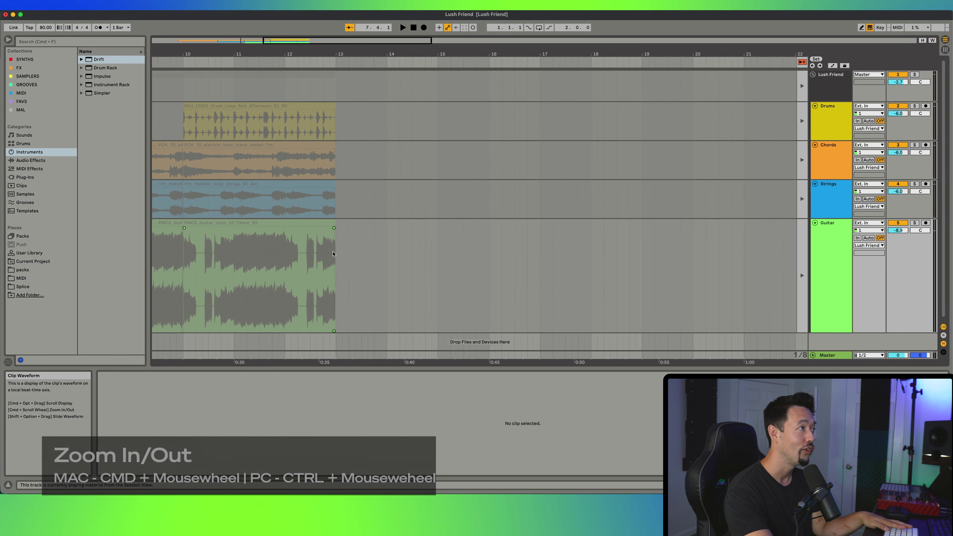
scroll(332, 253, left, 10)
scroll(332, 254, up, 2)
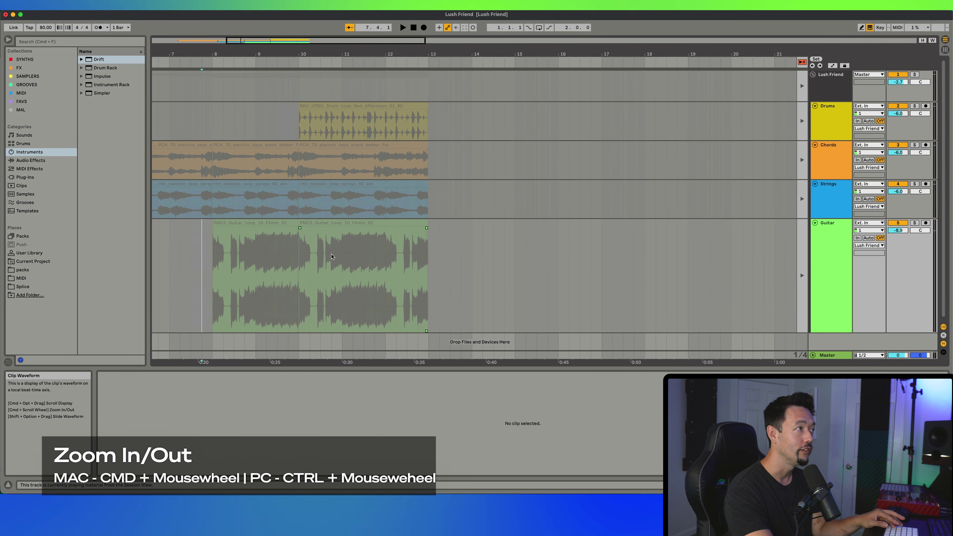
scroll(331, 257, up, 3)
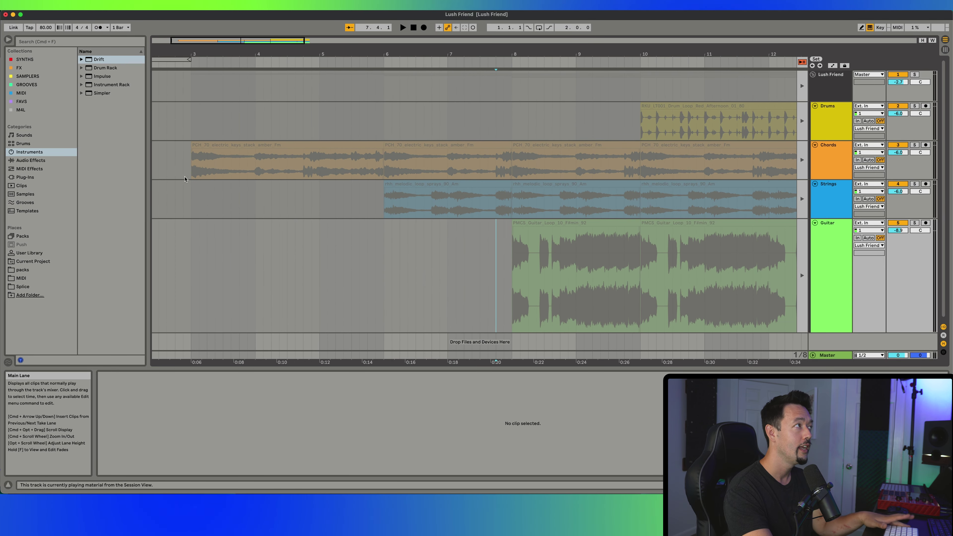
scroll(154, 169, left, 2)
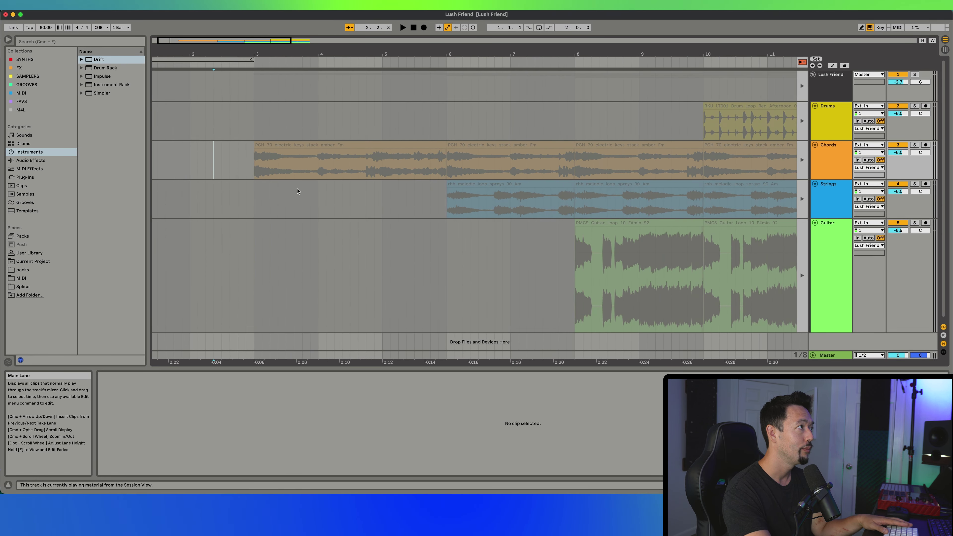
- Switch all tracks back to Arrangement playback and play the recorded clips from bar 3
click(253, 166)
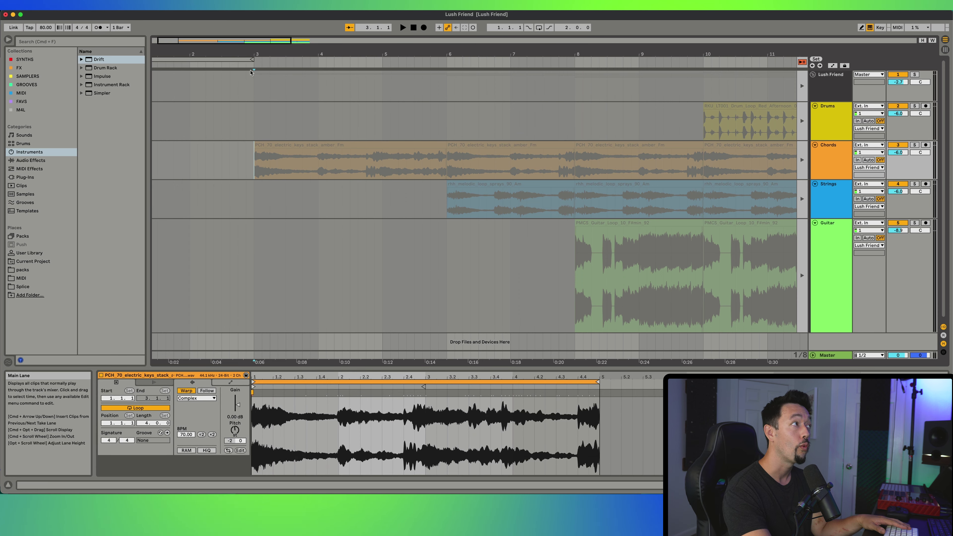
click(234, 118)
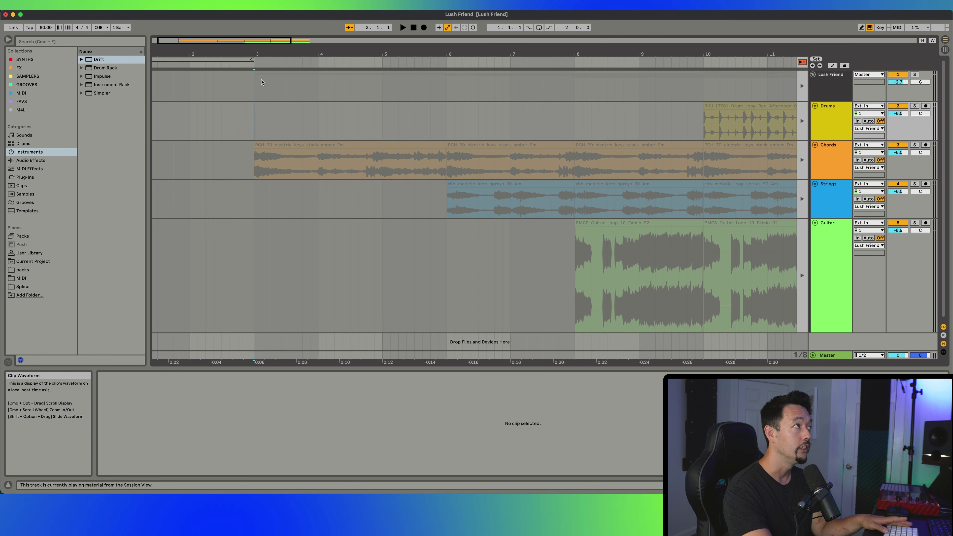
scroll(337, 274, left, 1)
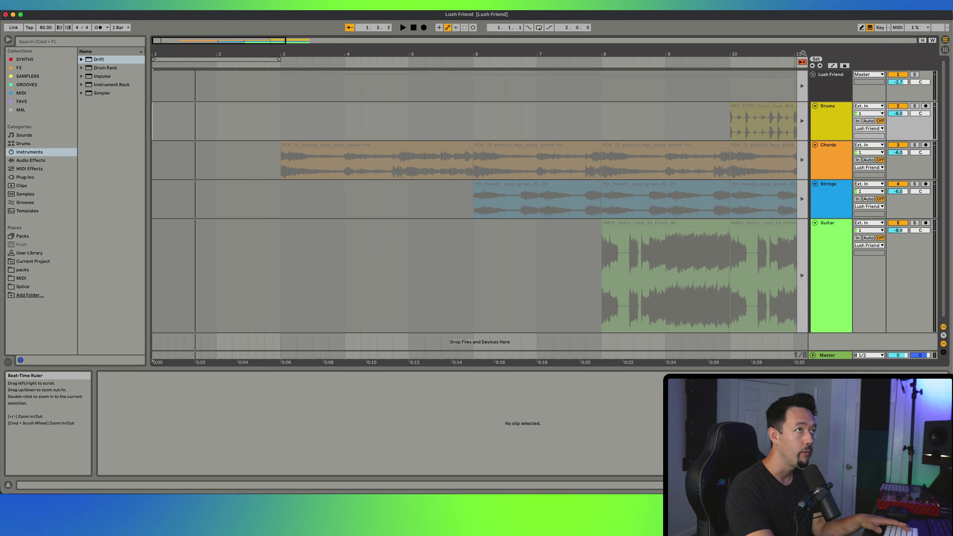
click(802, 62)
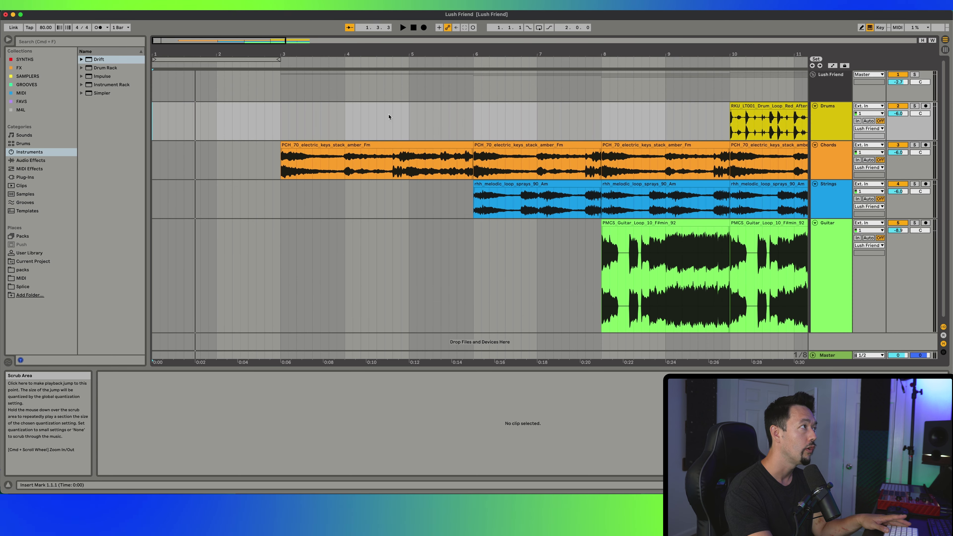
click(276, 109)
key(space)
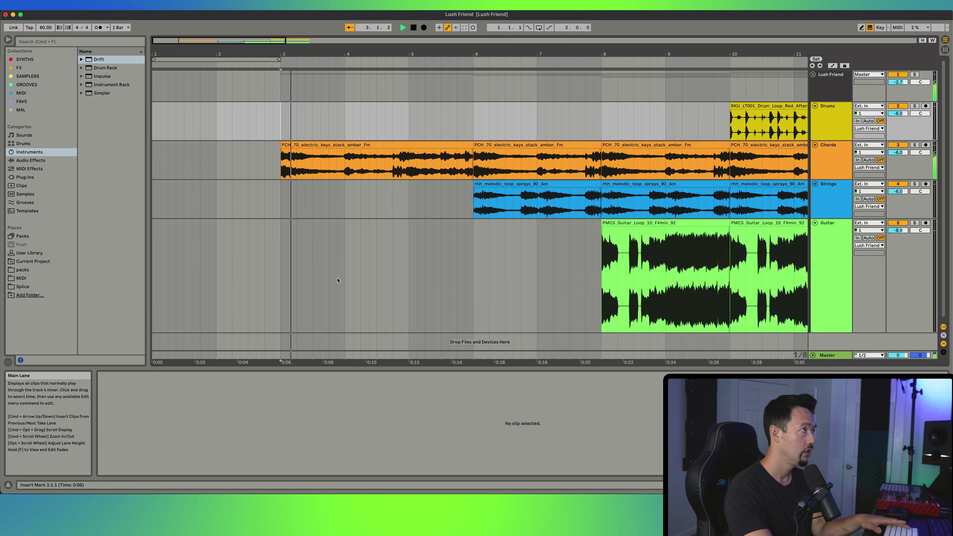
- Stop playback and delete all recorded clips on every track from bar 1 to bar 14
scroll(378, 317, right, 3)
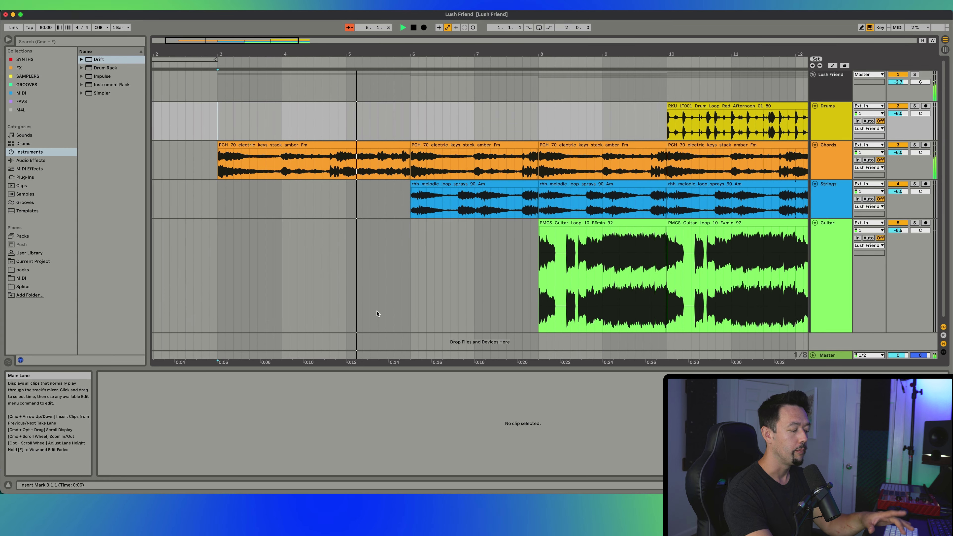
scroll(377, 314, down, 5)
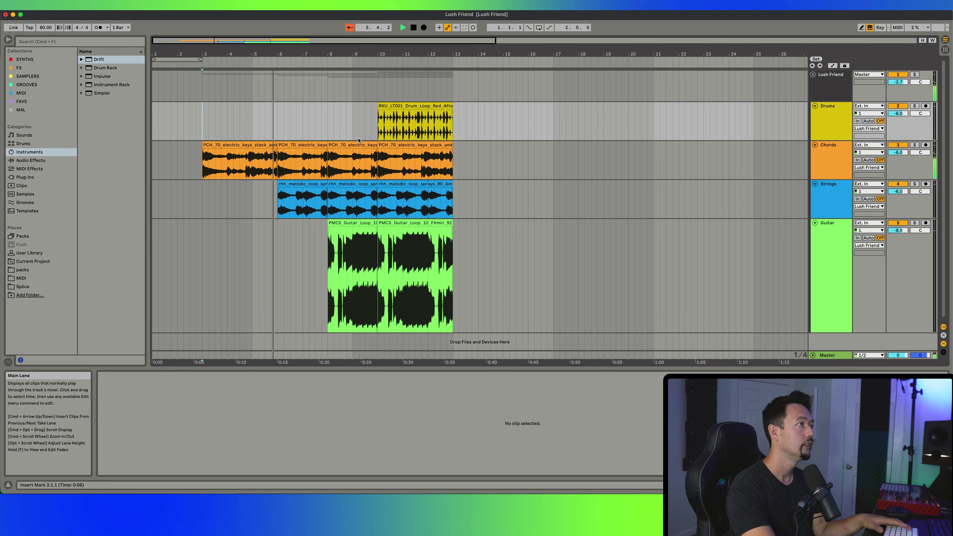
key(space)
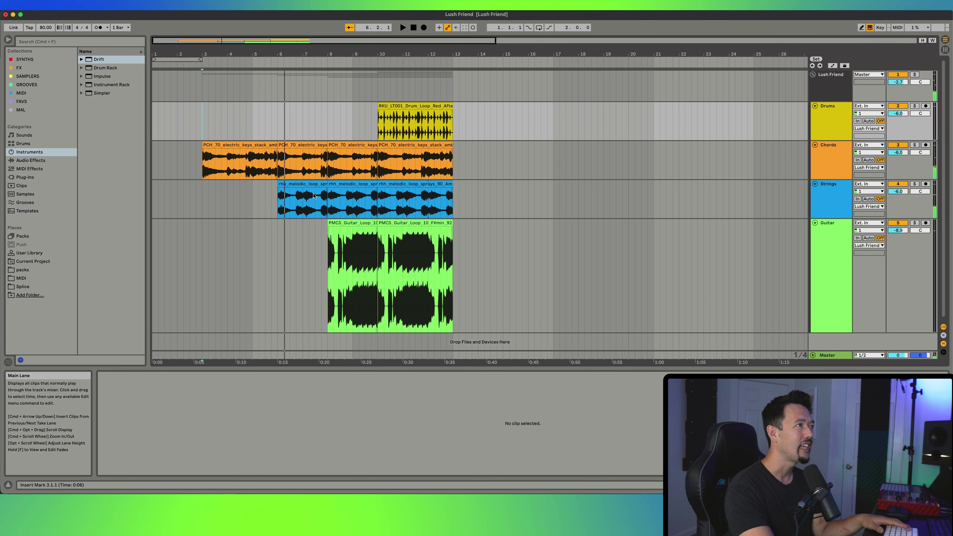
drag(497, 73, 140, 331)
key(Delete)
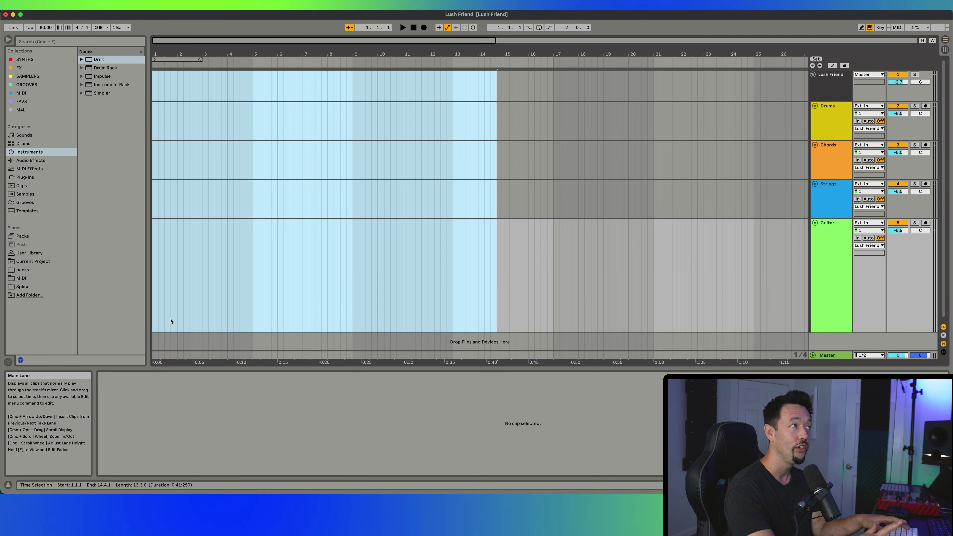
drag(214, 83, 570, 293)
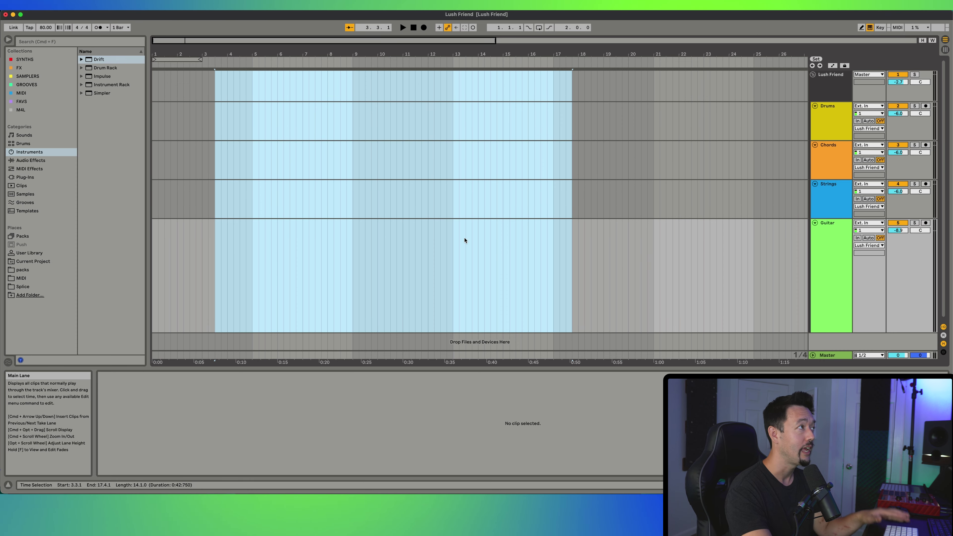
- Bring the Session View drum loop into the Arrangement on the Drums track at bar 9
key(Tab)
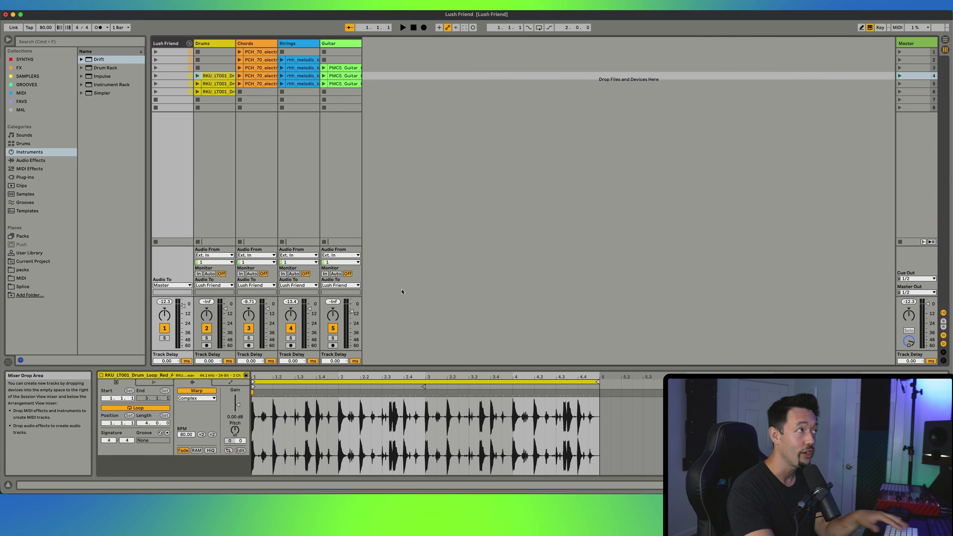
click(210, 76)
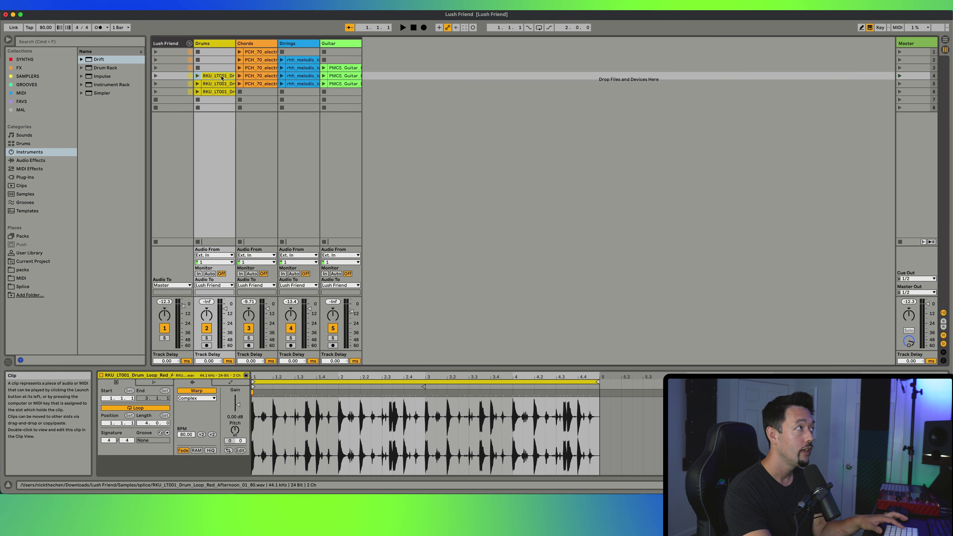
key(Tab)
drag(222, 78, 353, 122)
- Bring the Session View Chords clip into the Arrangement at bar 1 and duplicate it five times, up to bar 25
key(Tab)
drag(250, 52, 239, 74)
key(Tab)
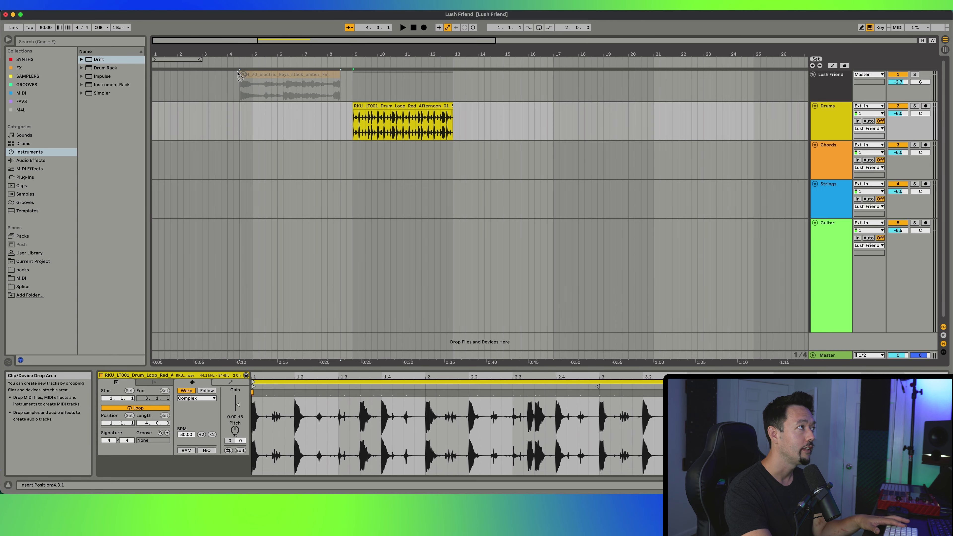
drag(155, 150, 153, 150)
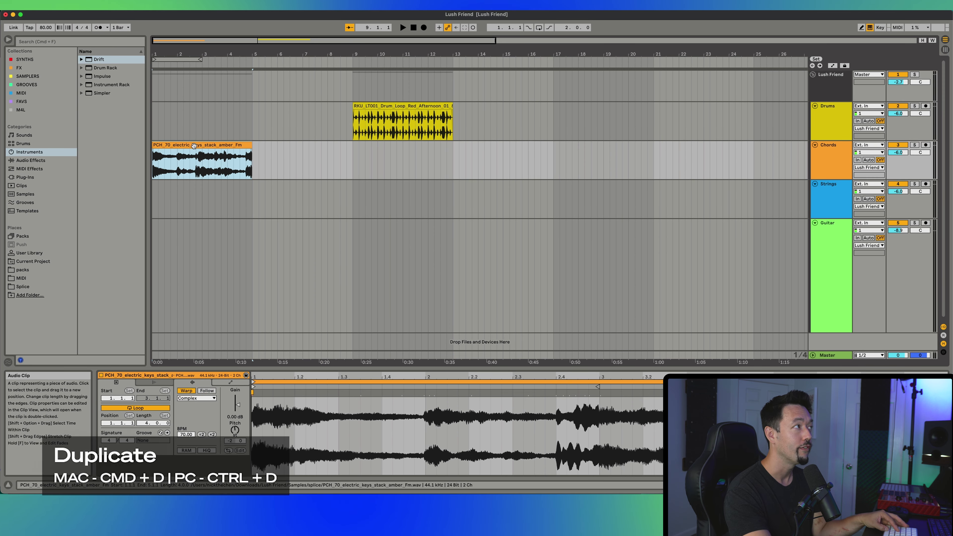
key(super+d)
key(super+d)
key(super+d)
key(super+d)
key(super+d)
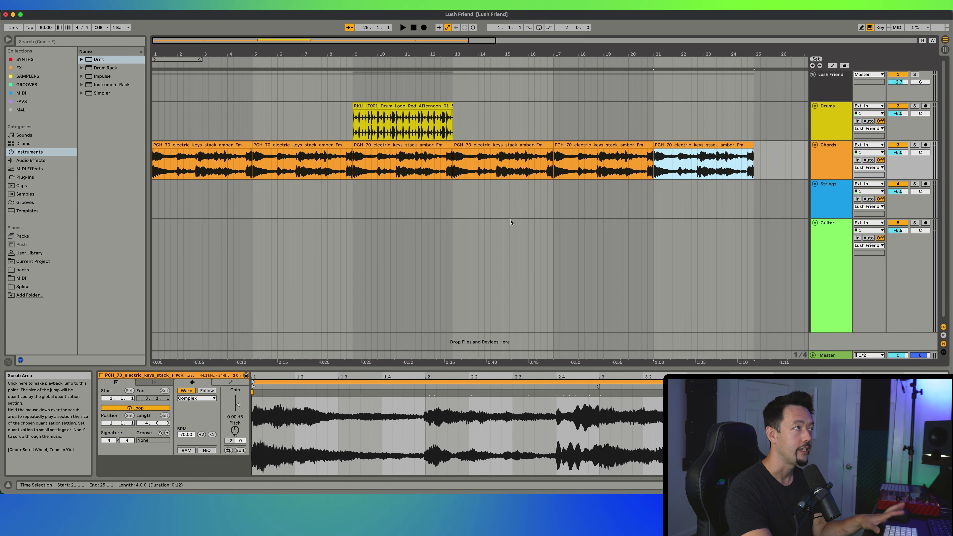
- Bring the Session View Strings loop into the Arrangement at bar 3, start playback and duplicate the clip twice, up to bar 9
key(Tab)
drag(318, 68, 202, 200)
key(Tab)
key(space)
key(super+d)
key(super+d)
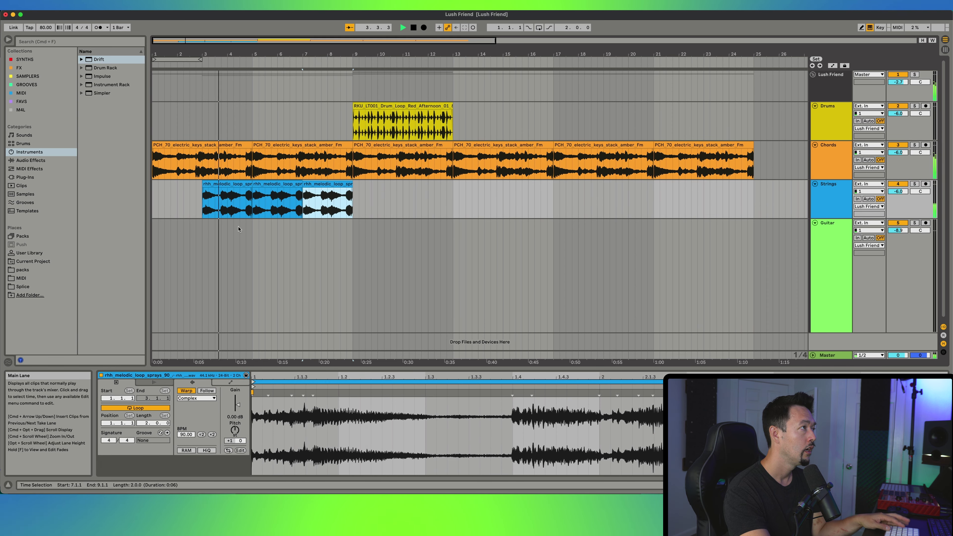
- Place the Guitar loop at bar 5 with one duplicate, and repeat the Strings loop up to bar 17
drag(488, 262, 255, 263)
key(super+d)
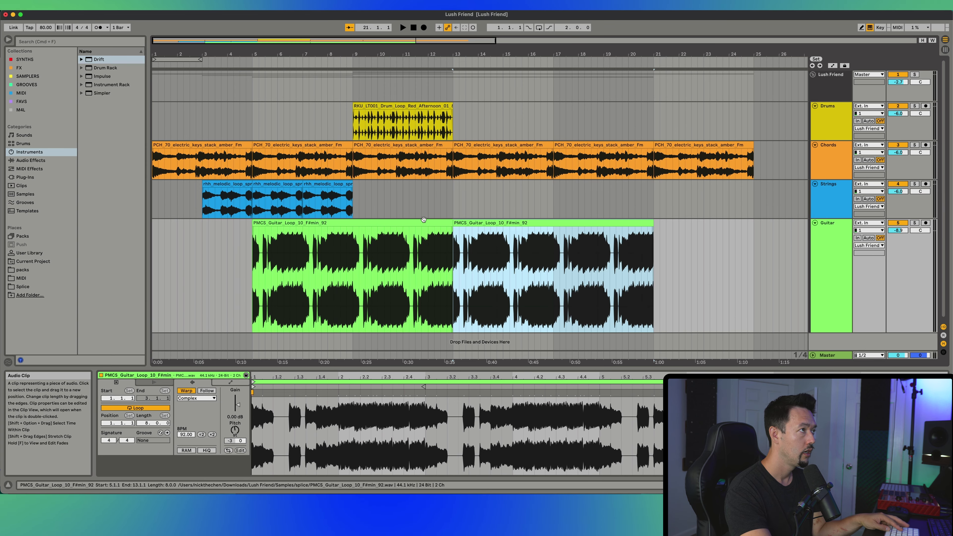
click(316, 184)
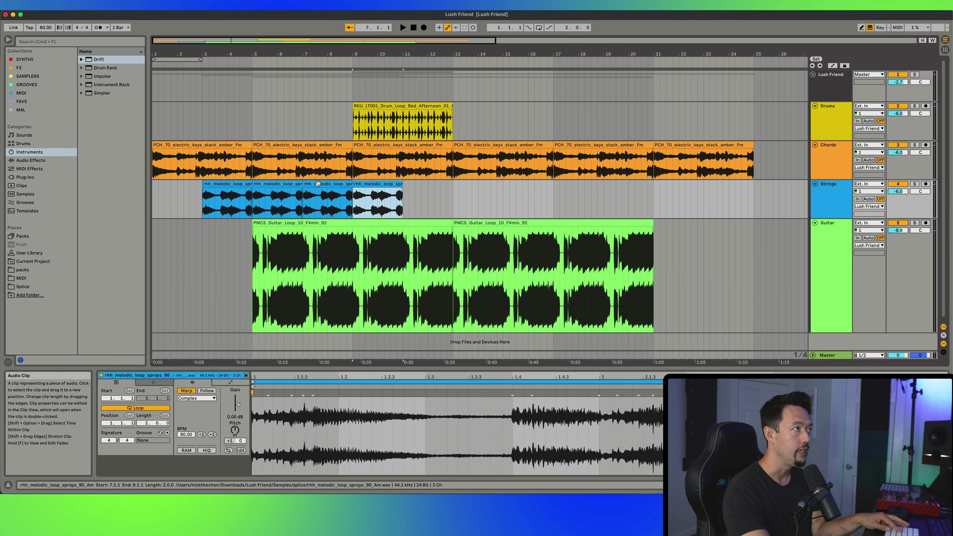
- Duplicate the drum loop at bar 9 three times, up to bar 25
click(420, 106)
key(super+d)
key(super+d)
key(super+d)
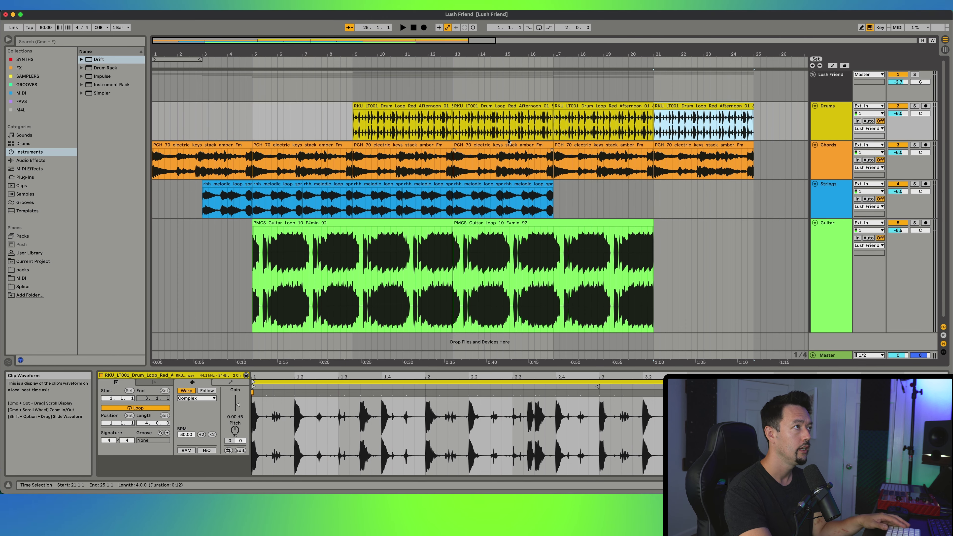
- Duplicate the last Strings clip four times up to bar 25, and the last Guitar clip once up to bar 29
click(535, 184)
key(super+d)
key(super+d)
key(super+d)
key(super+d)
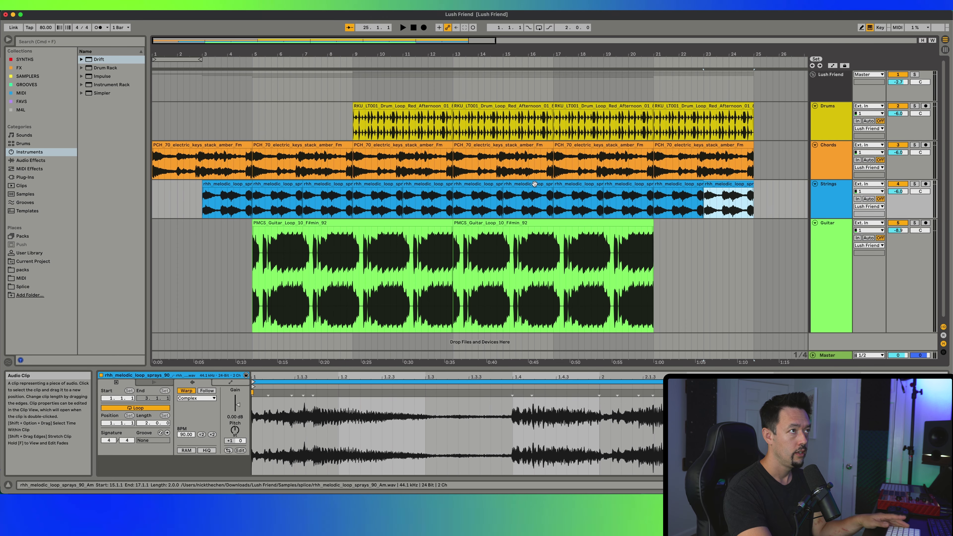
click(466, 222)
key(super+d)
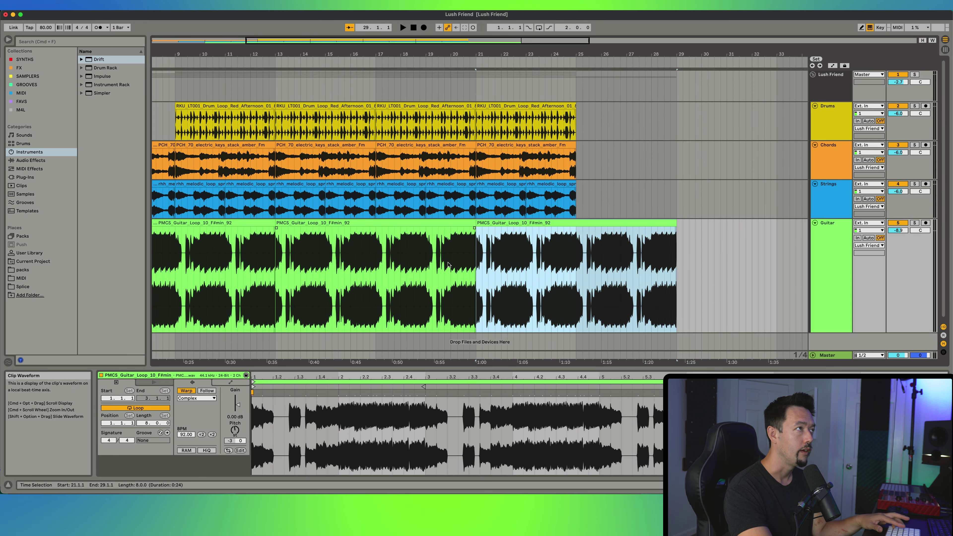
- Play the arrangement from bar 1 and enlarge the Chords track's height
scroll(448, 264, left, 10)
click(151, 166)
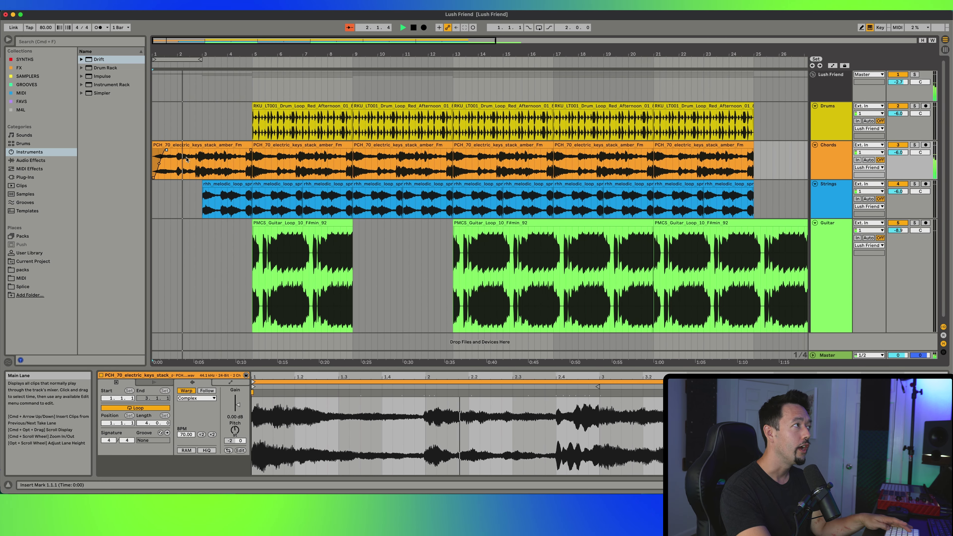
scroll(185, 164, up, 3)
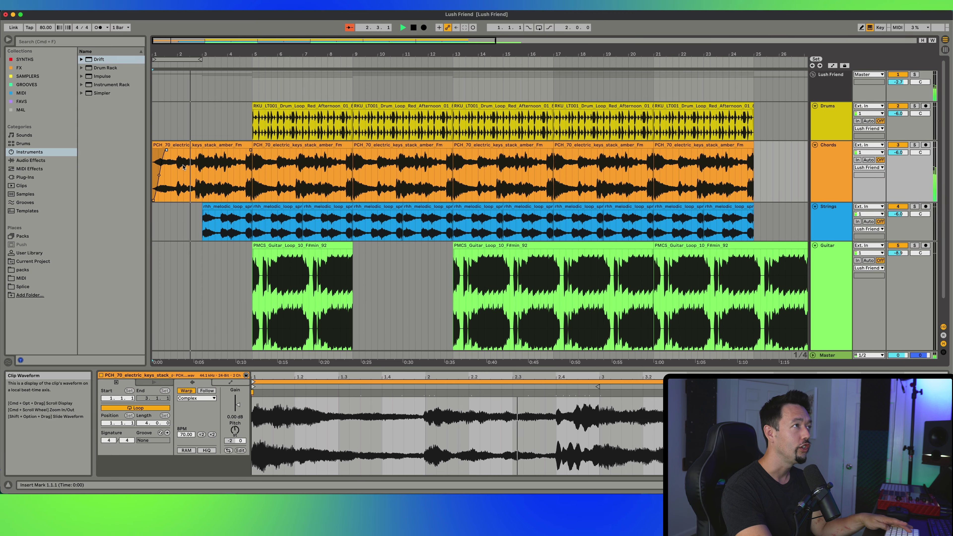
scroll(184, 167, up, 5)
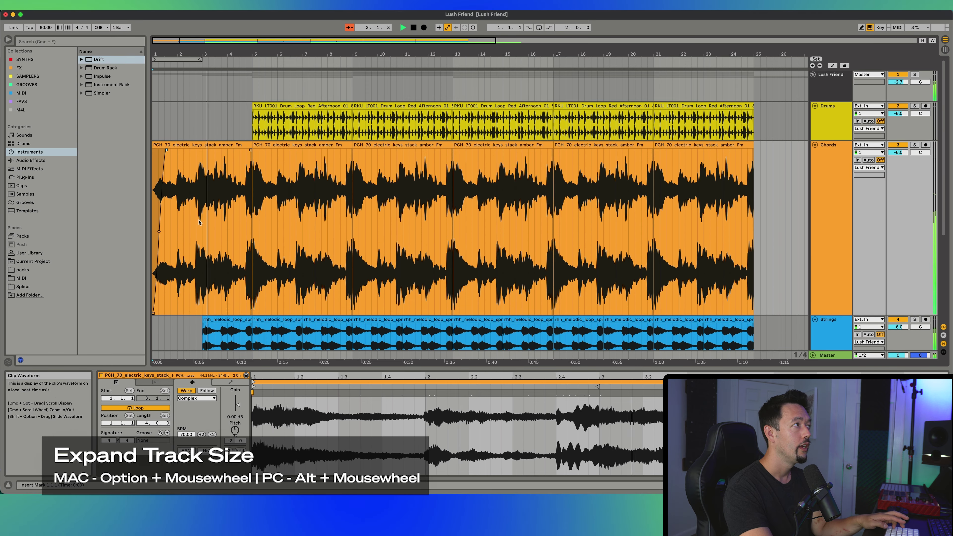
- Lengthen the fade-in of the first Chords clip to about one and a half beats and play from bar 1
scroll(178, 237, up, 10)
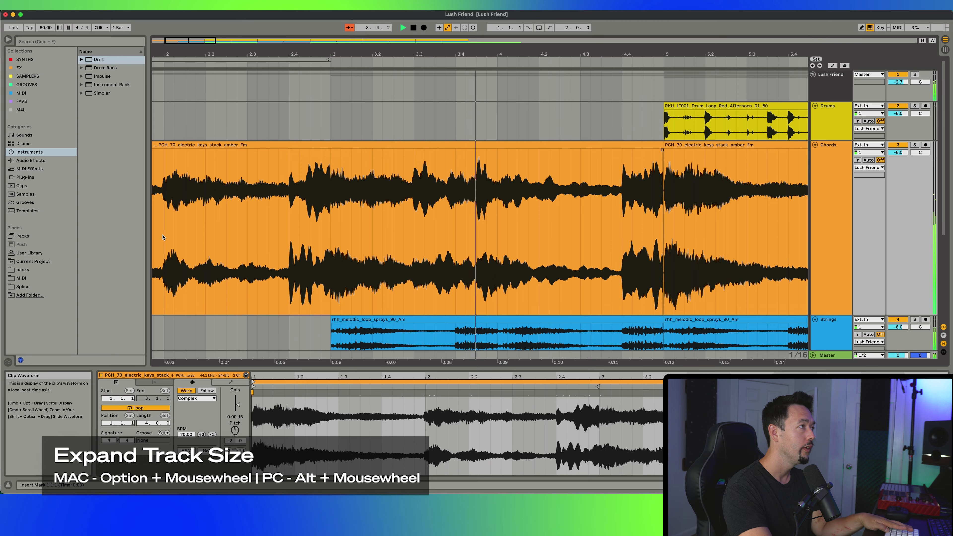
scroll(199, 238, left, 5)
drag(153, 150, 214, 150)
key(space)
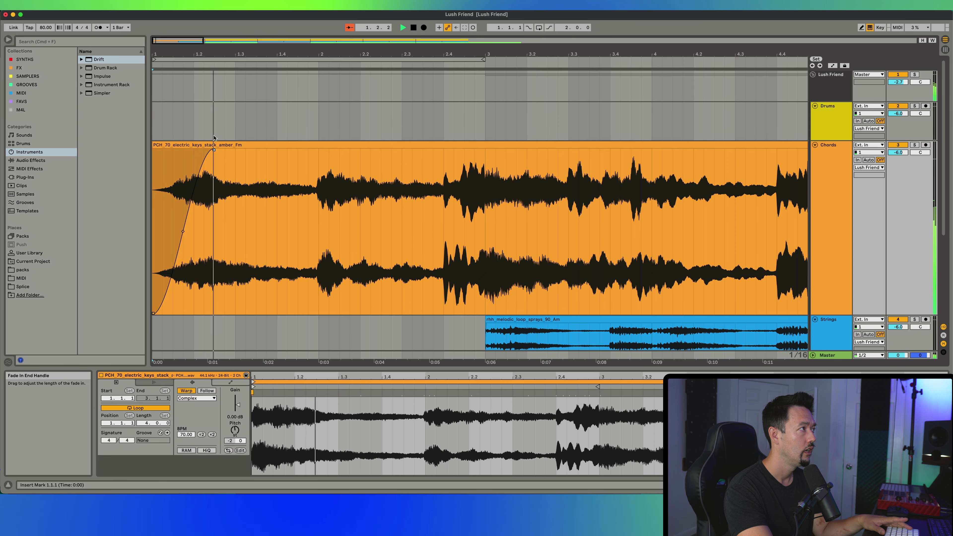
- Reverse the first Strings clip at bar 3 and play it back
scroll(263, 187, down, 8)
click(328, 232)
key(space)
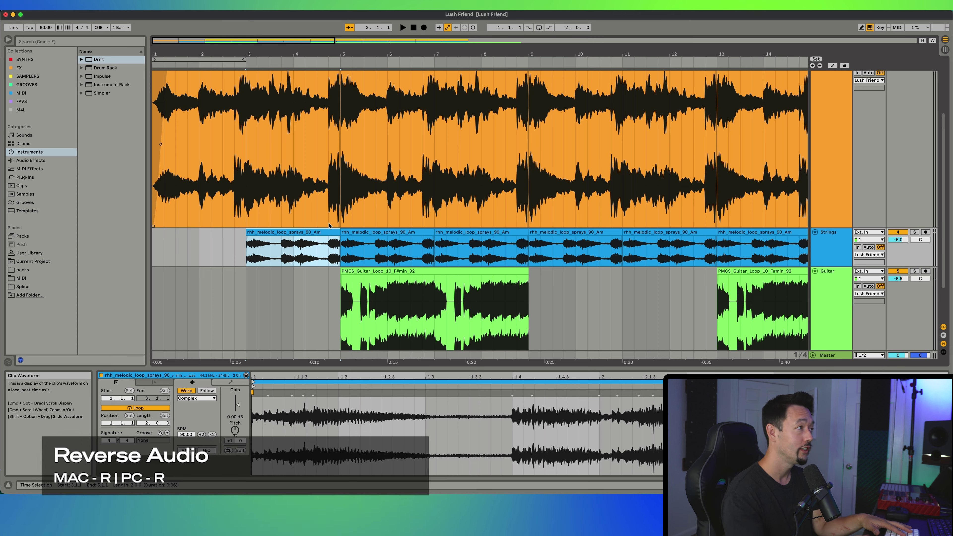
key(r)
key(space)
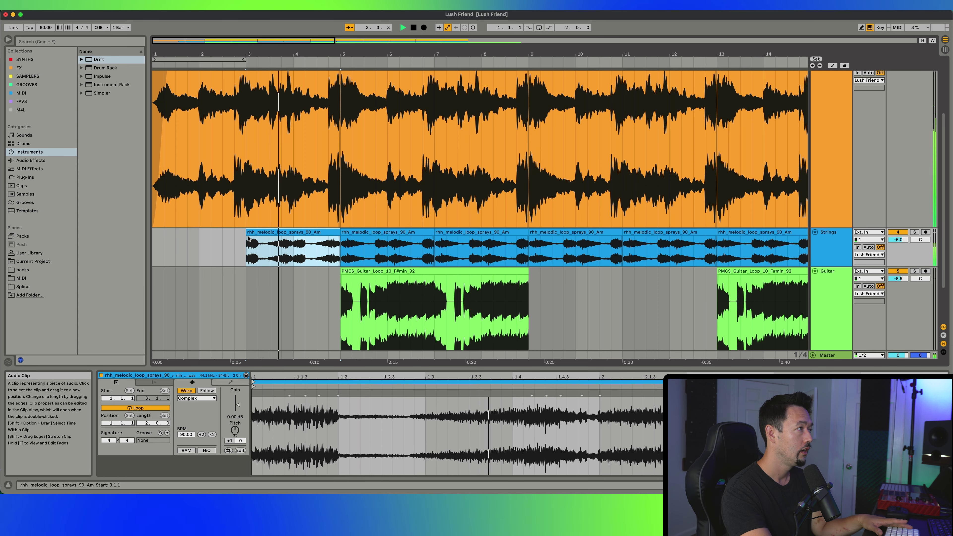
- Trim the reversed Strings clip to start at 4.3.1, adjust the fade at its end and play from 4.2.1
drag(248, 232, 322, 237)
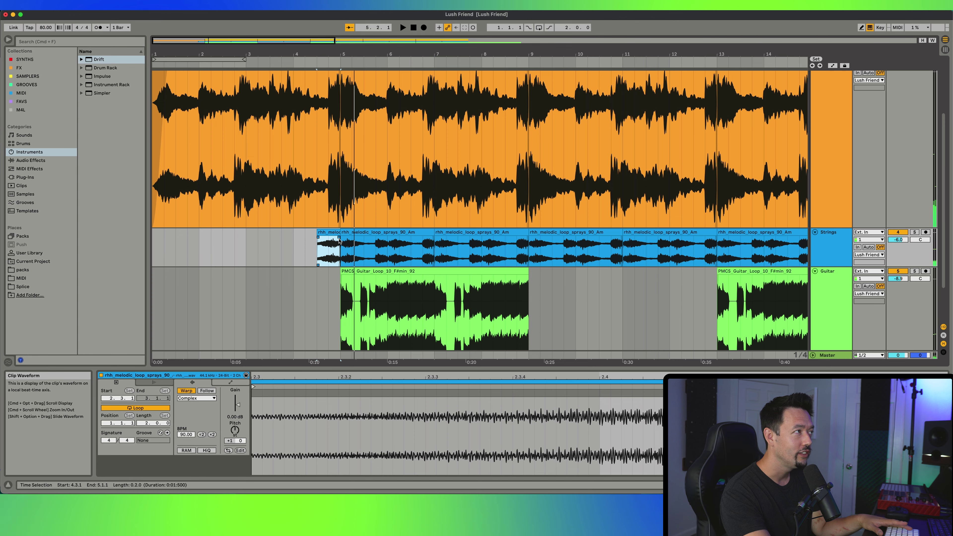
click(337, 240)
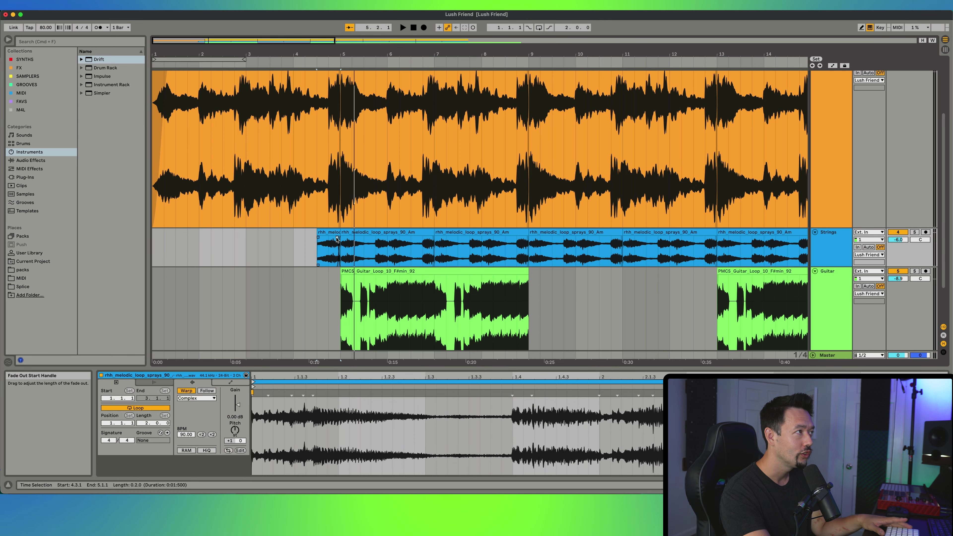
click(305, 248)
key(space)
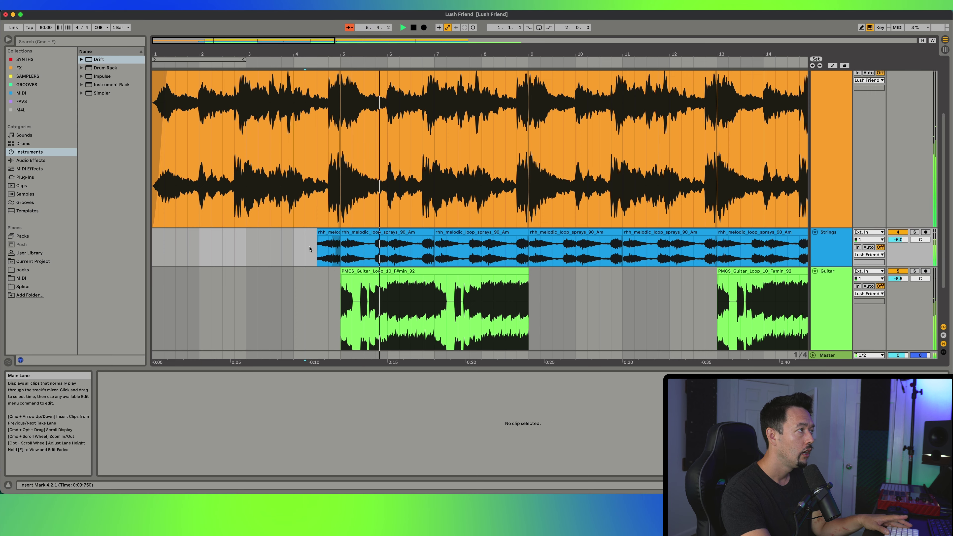
- Delete the Guitar clip between bars 5 and 9 and play the arrangement from bar 5
key(space)
click(483, 273)
key(Delete)
key(space)
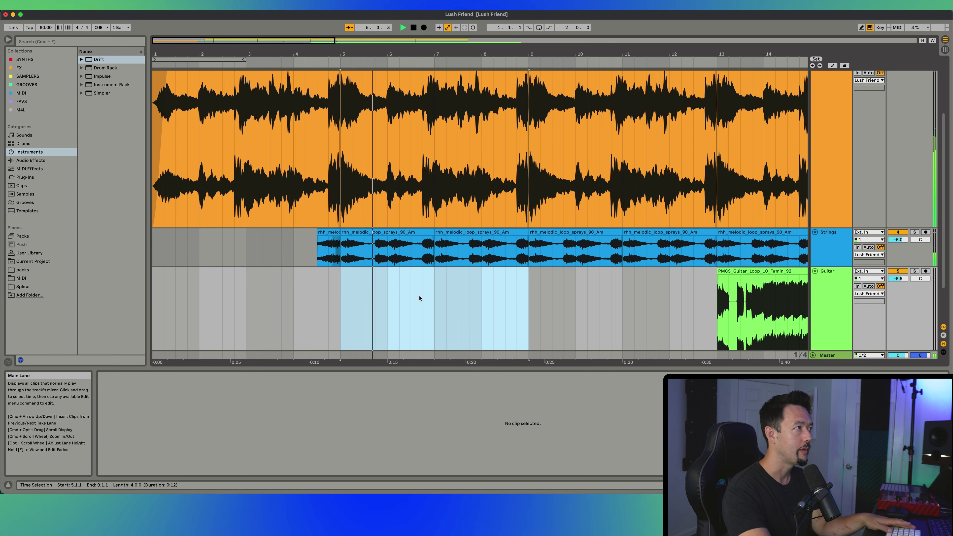
scroll(417, 299, down, 5)
scroll(417, 299, down, 1)
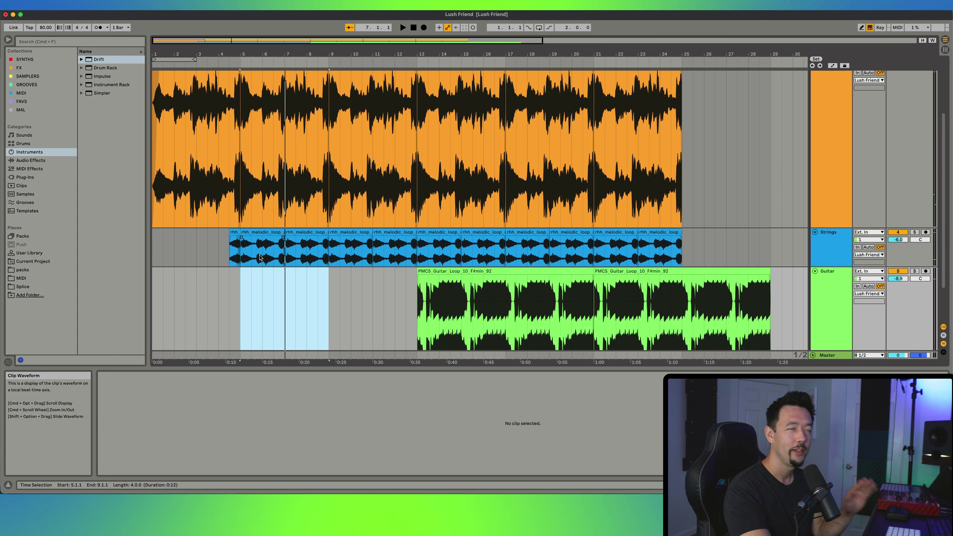
- Delete the Chords audio between 5.1.4 and 5.2.1 and play from bar 5
scroll(259, 244, up, 4)
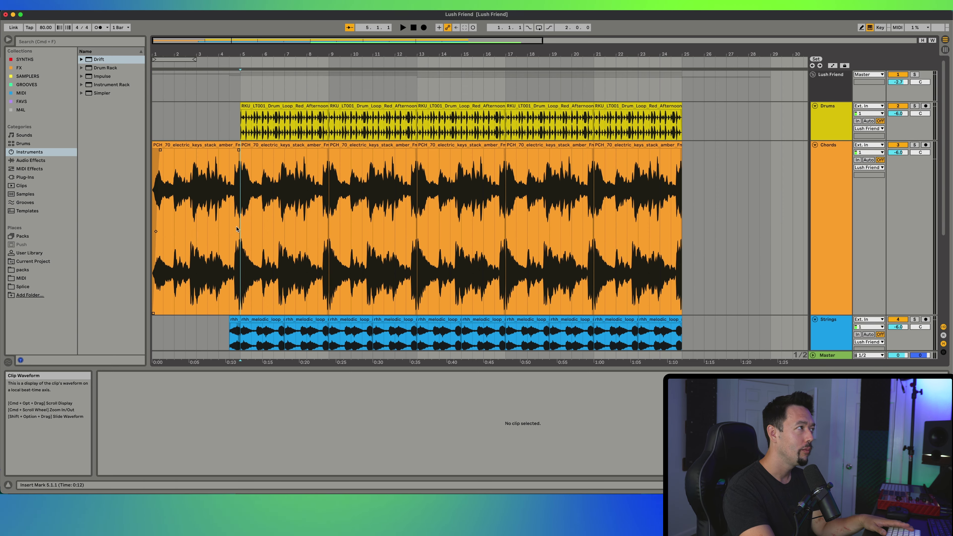
key(plus)
key(plus)
key(plus)
key(plus)
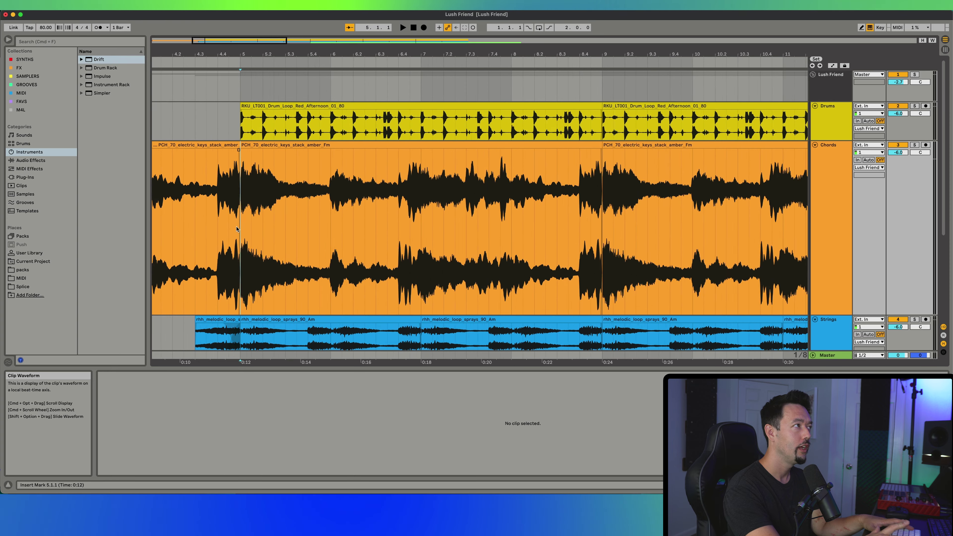
click(263, 176)
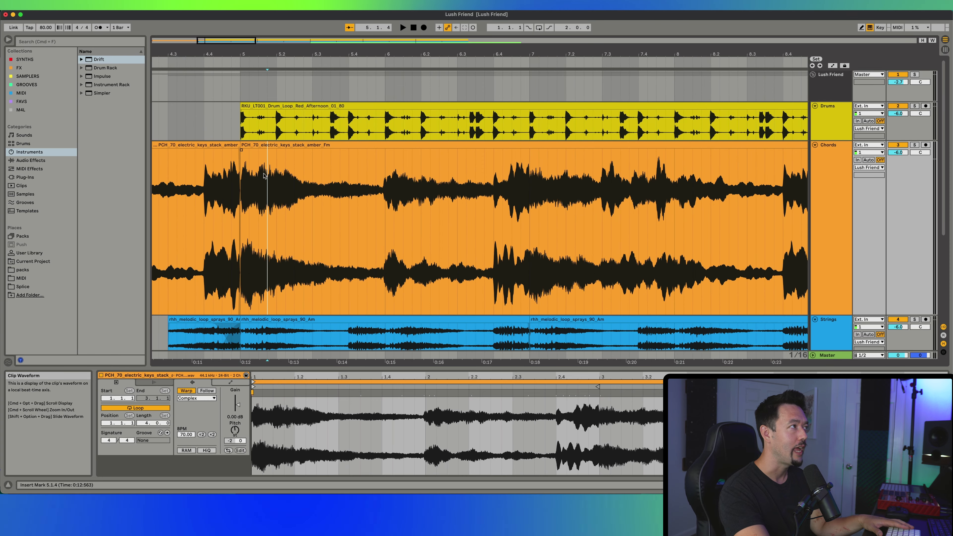
mouse_move(267, 161)
mouse_down()
mouse_move(290, 152)
mouse_move(273, 152)
mouse_up()
key(Delete)
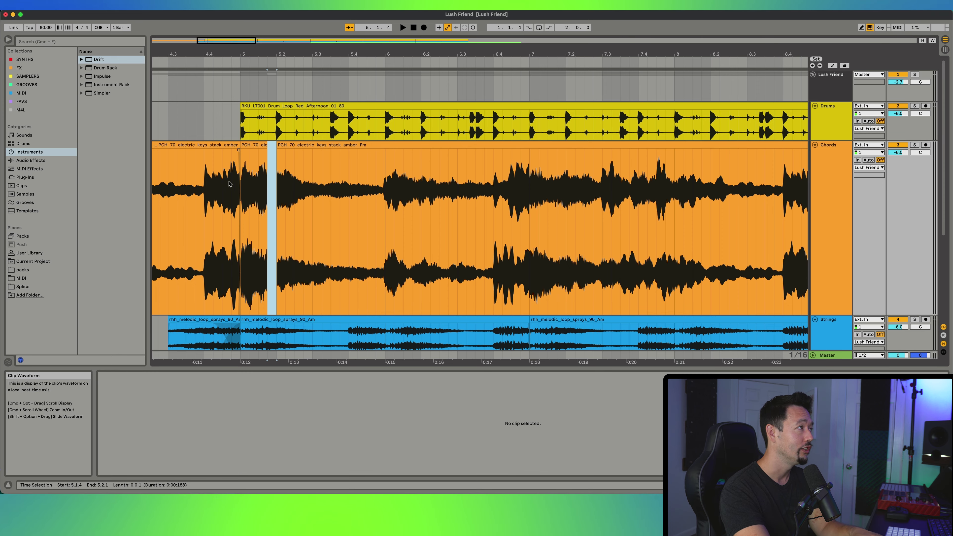
key(space)
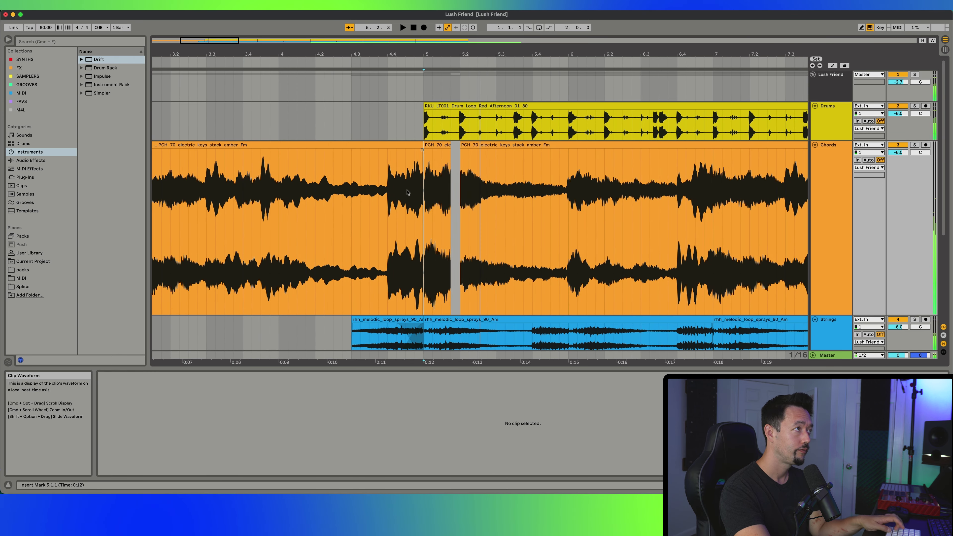
- Undo the Chords-only cut and delete the section from 5.1.4 to 5.2.1 on both the Chords and Strings tracks
key(super+z)
scroll(477, 278, down, 2)
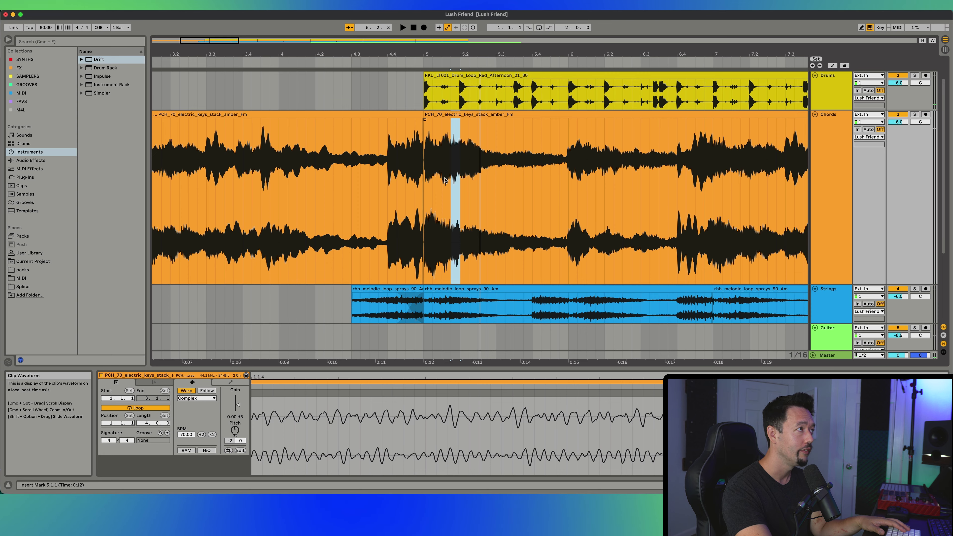
key(Delete)
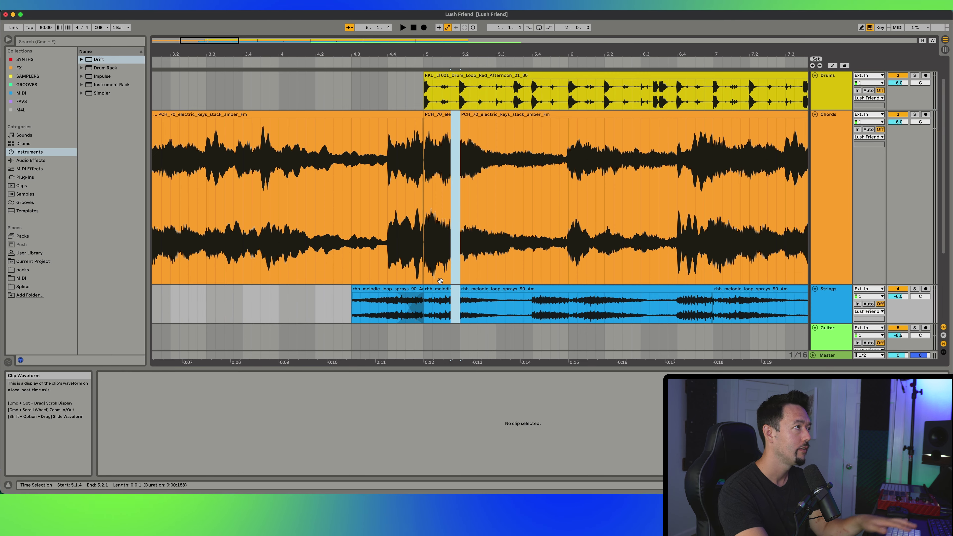
- Play the arrangement from bar 5, stop, and delete the section from 5.3.3 to 5.3.4 on both the Chords and Strings tracks
click(425, 248)
key(space)
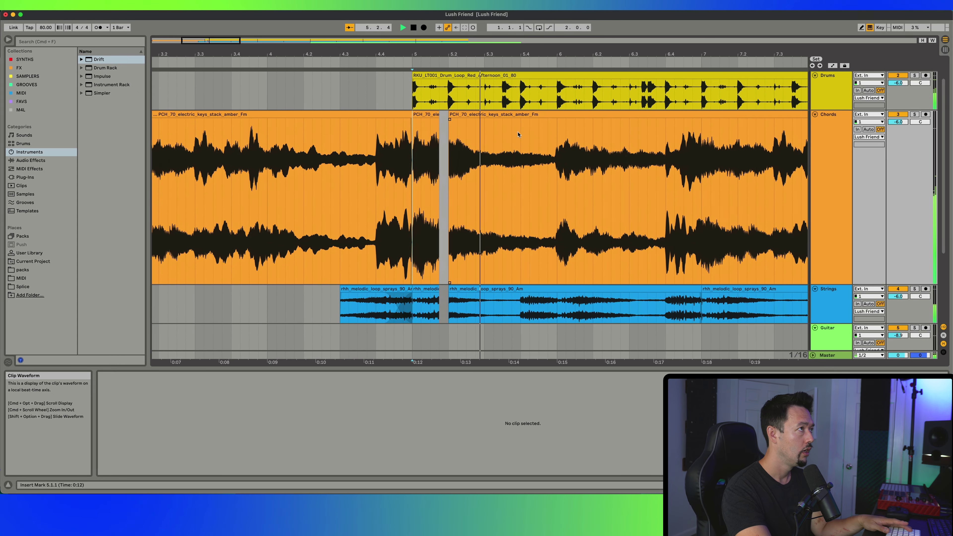
key(space)
drag(470, 135, 472, 318)
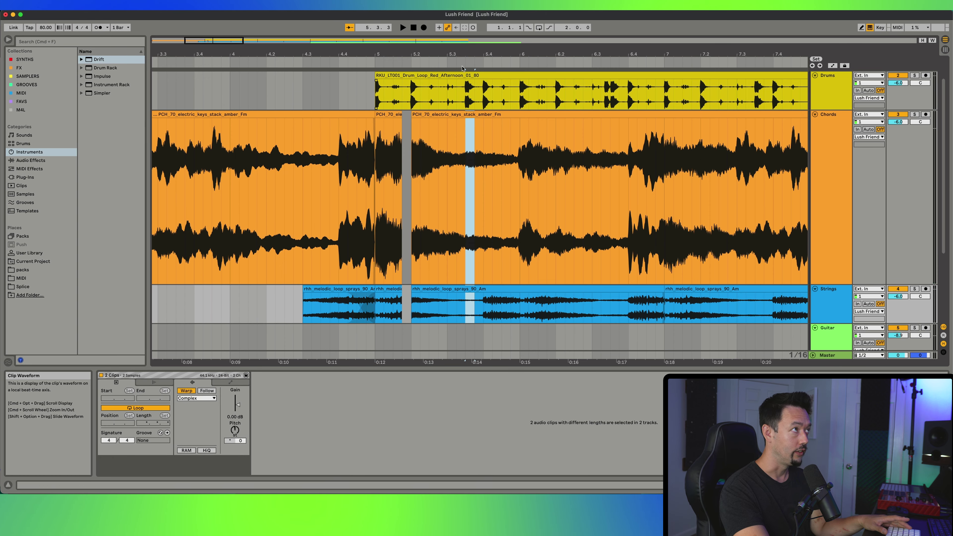
key(Delete)
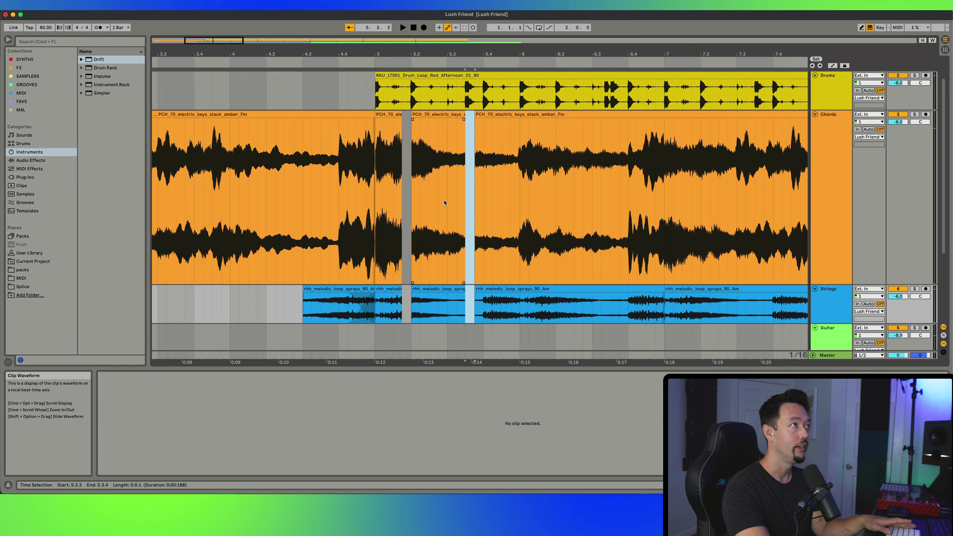
- Add a short fade-out to the end of the Chords clip ending at 5.3.3 and play from 5.2.1
click(444, 203)
click(464, 121)
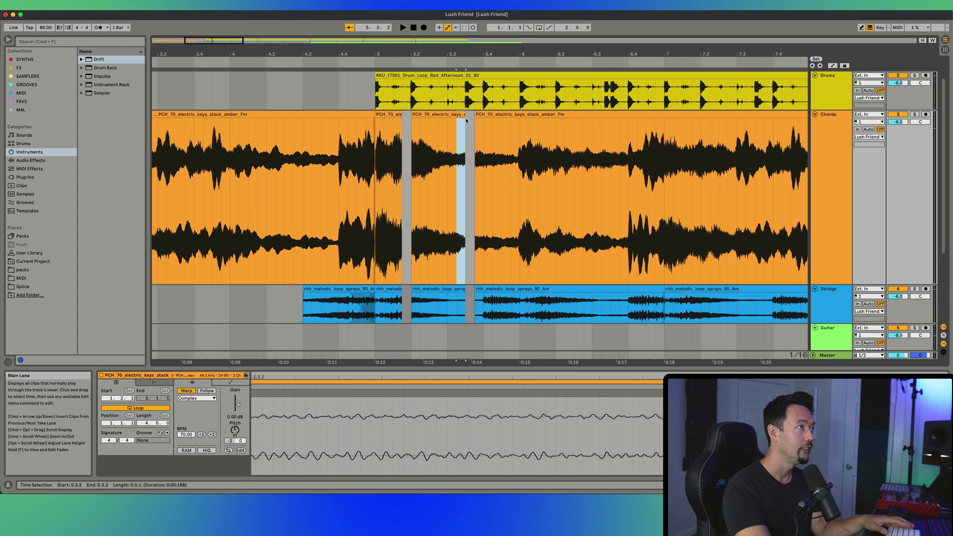
click(412, 201)
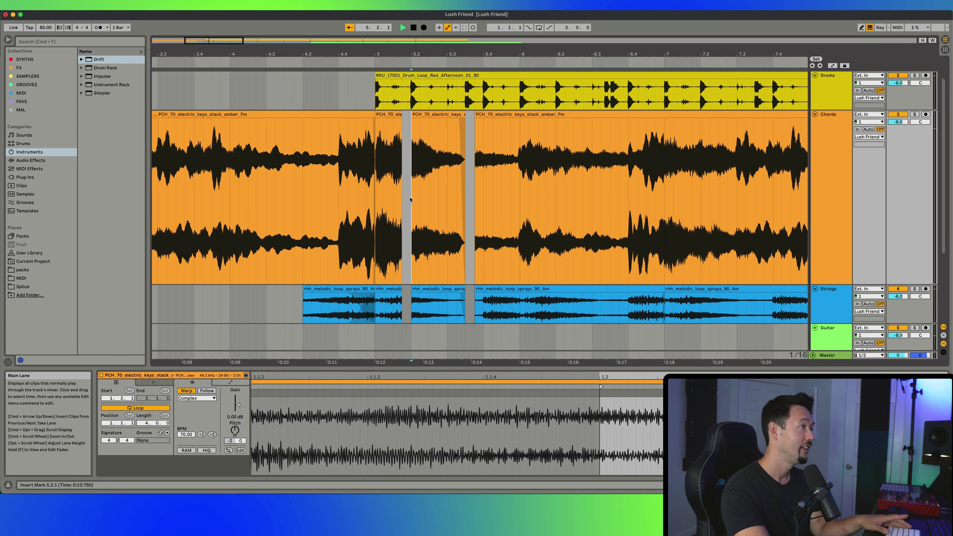
key(space)
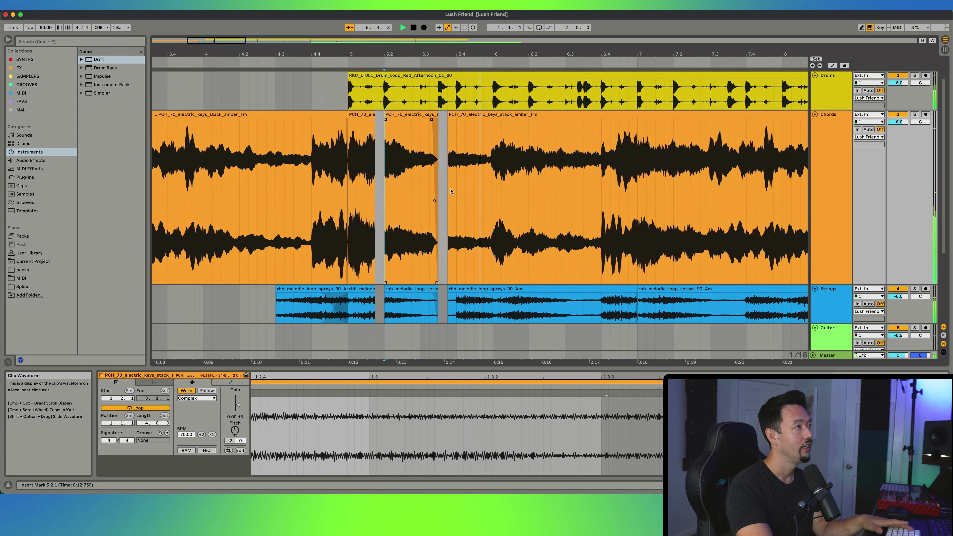
key(space)
key(space)
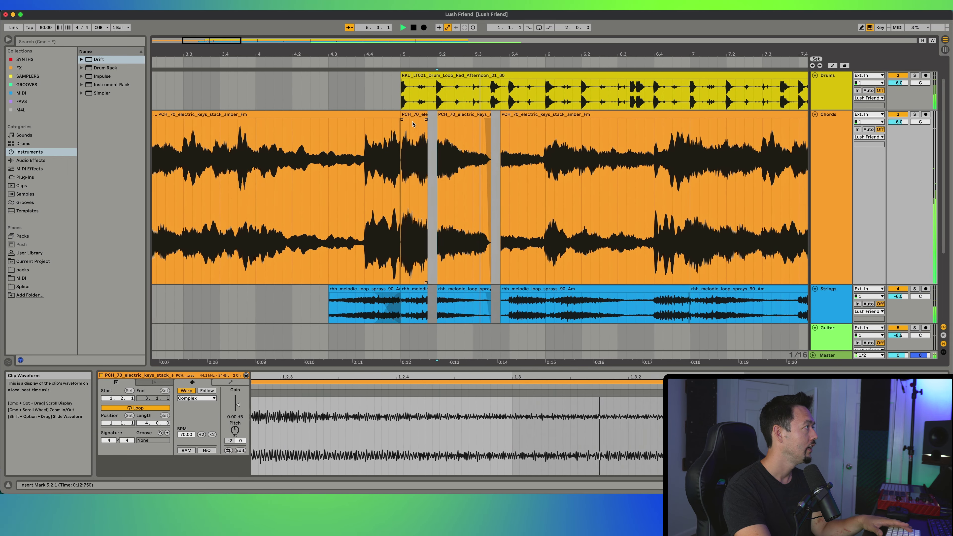
- Solo the Drums track and play it from 6.1.1
key(x)
click(501, 89)
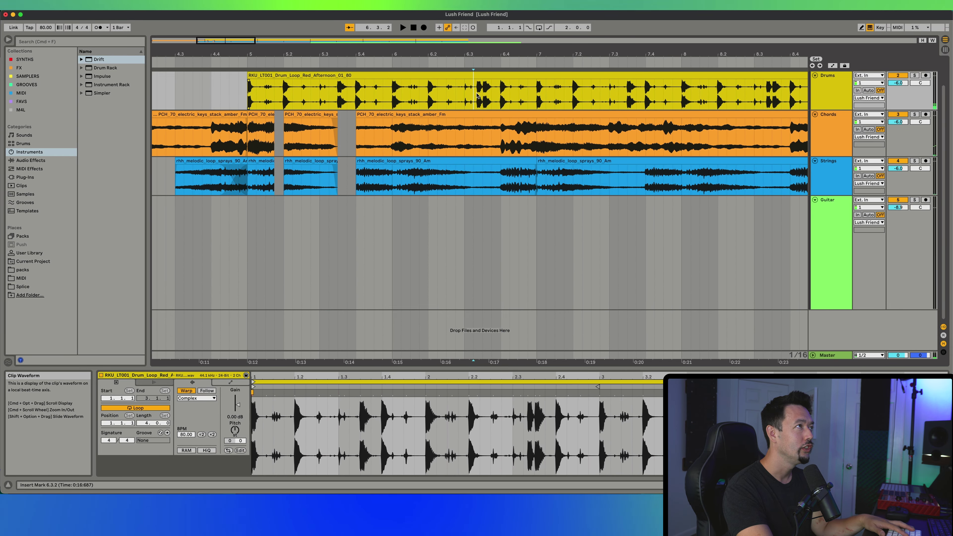
drag(500, 89, 514, 89)
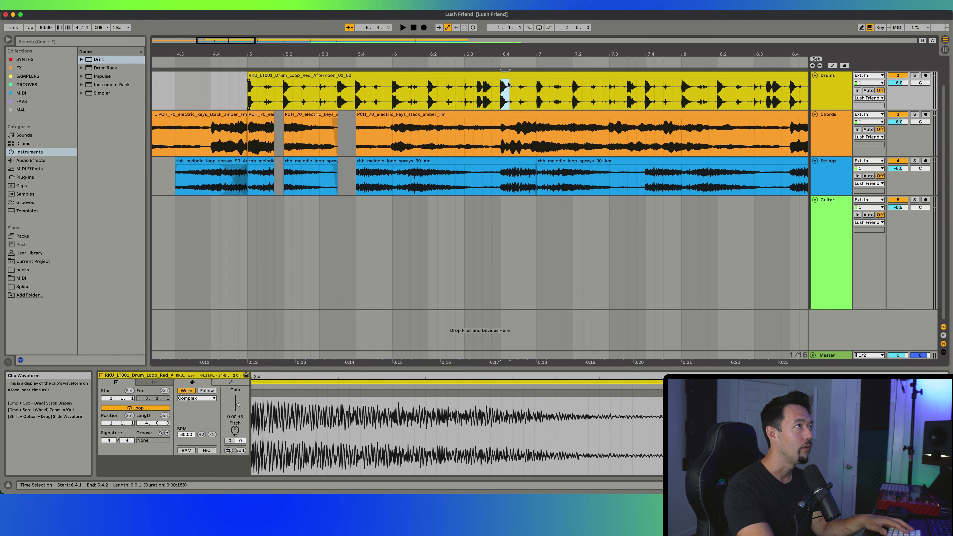
scroll(487, 94, left, 5)
click(469, 99)
drag(468, 99, 477, 263)
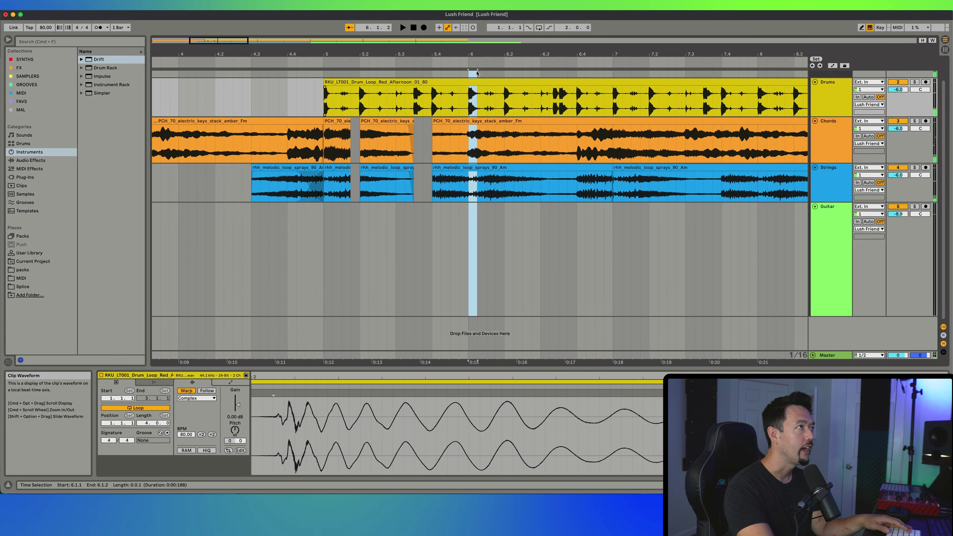
click(915, 106)
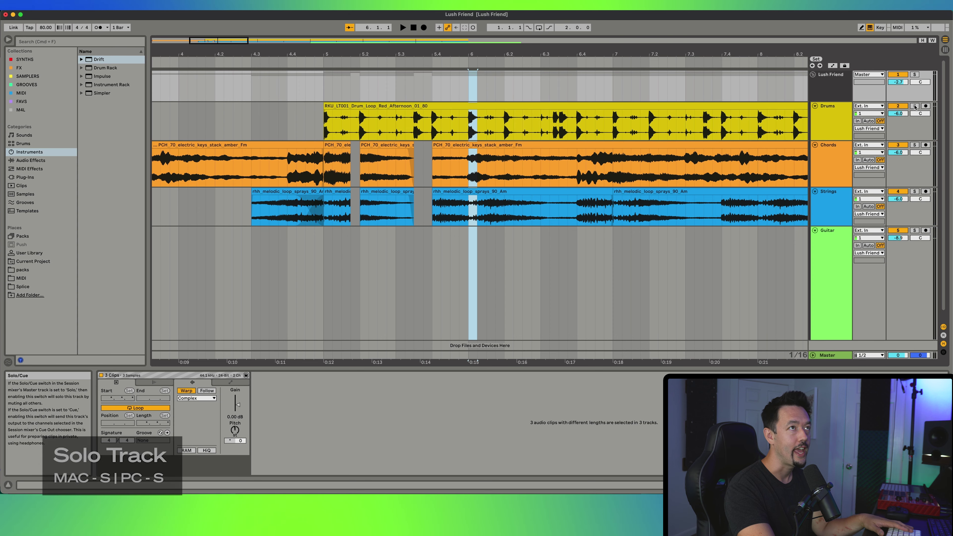
click(915, 106)
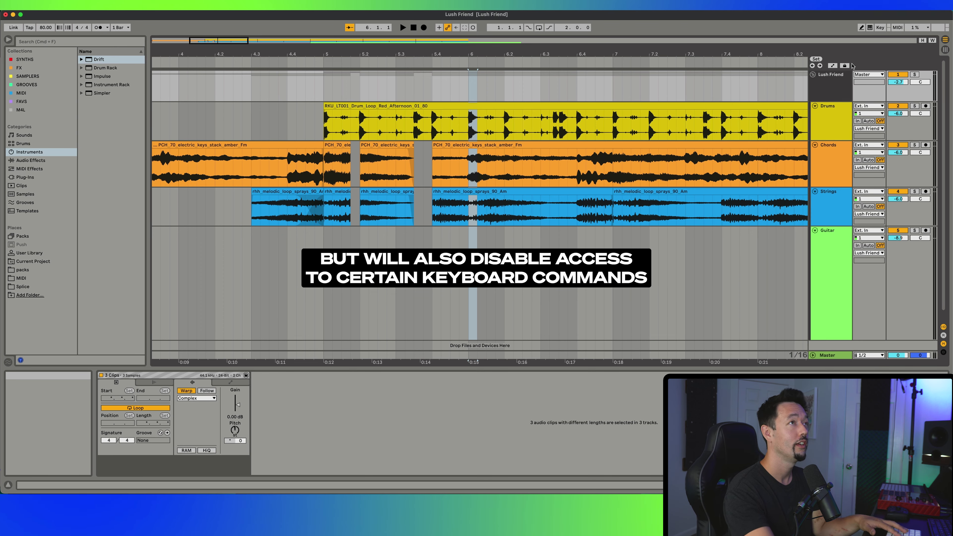
click(914, 75)
click(914, 106)
click(841, 116)
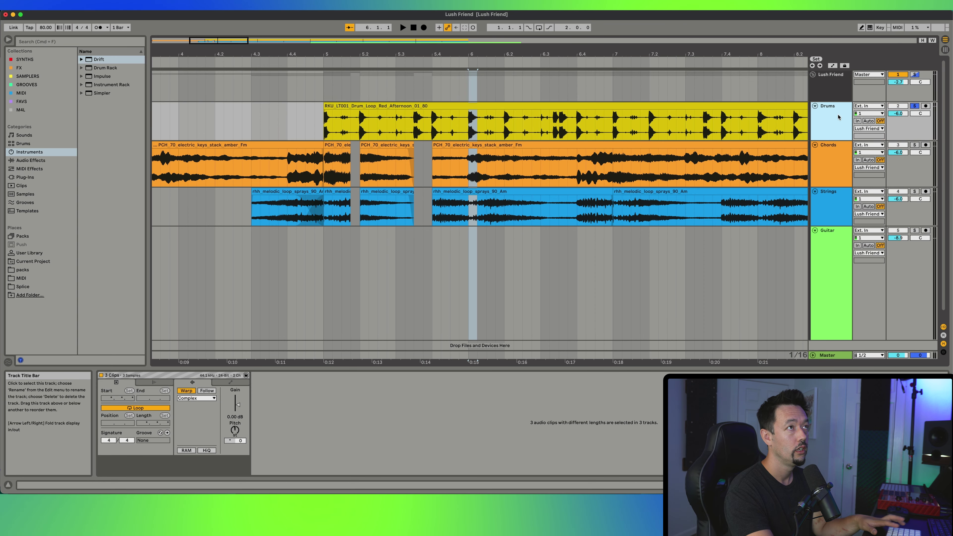
key(space)
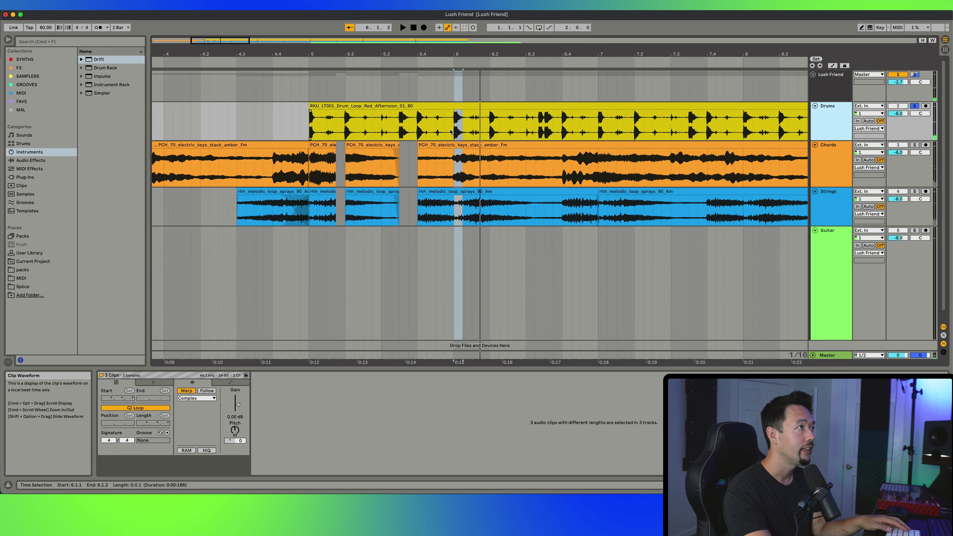
- Copy the drum hit at 6.1.1 to about 6.2.3 off the grid on the Drums track and play from 6.1.1
drag(452, 128, 467, 120)
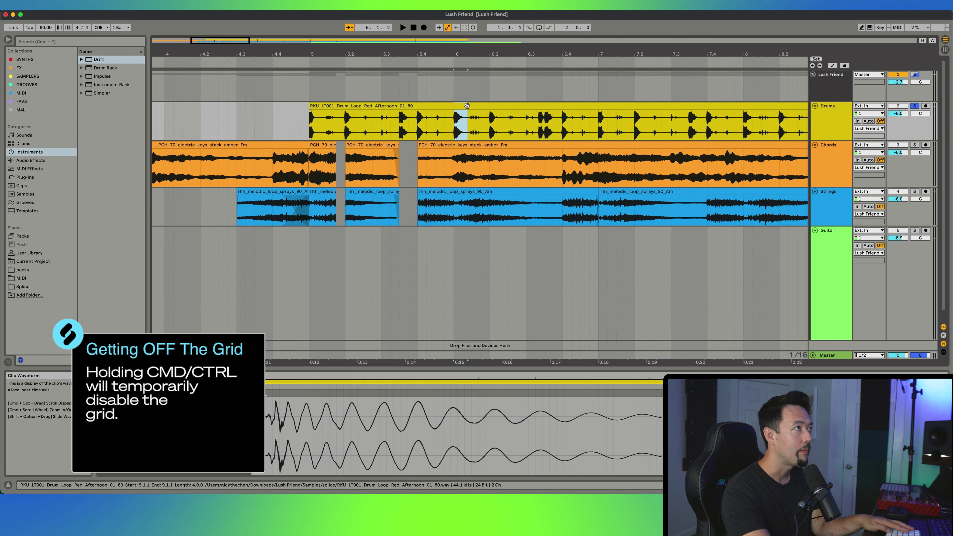
drag(459, 105, 516, 108)
click(443, 134)
key(space)
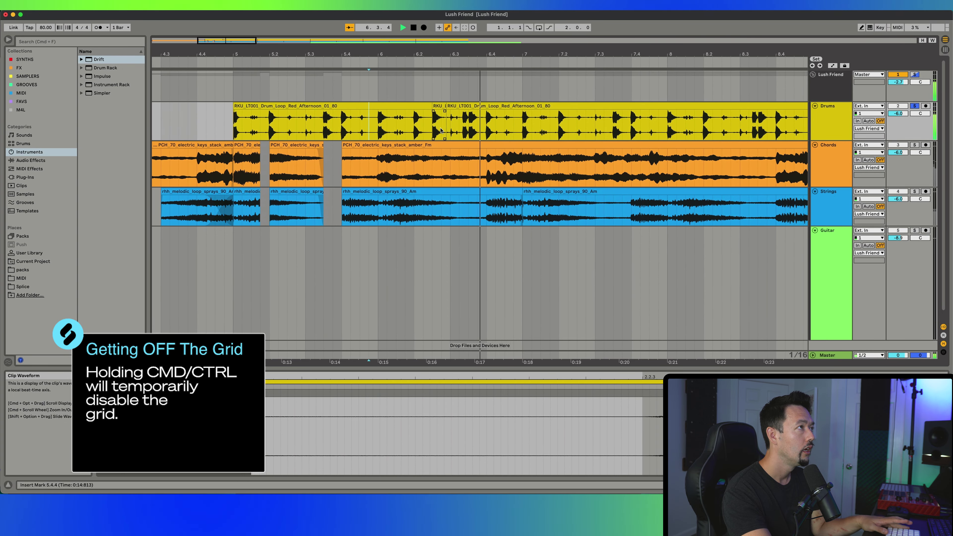
key(space)
click(357, 128)
key(space)
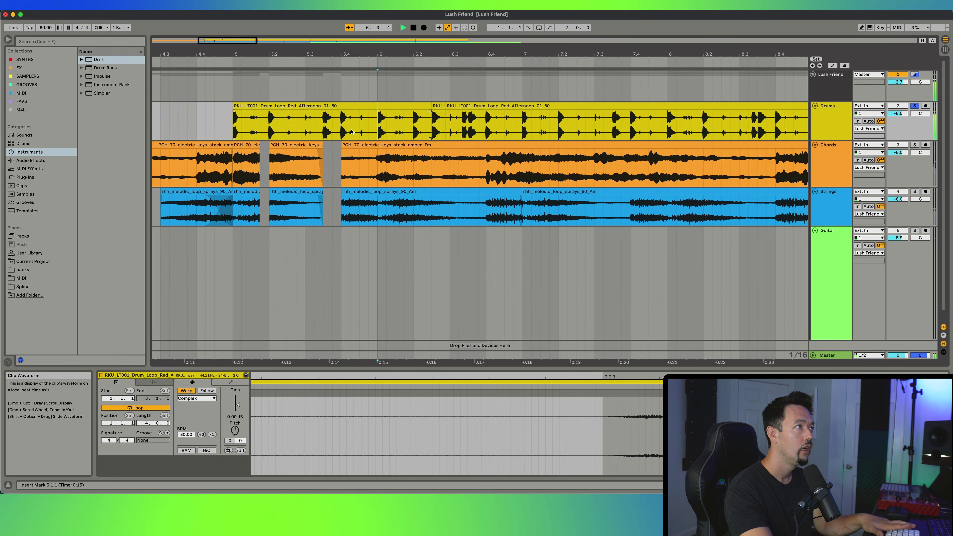
key(w)
key(space)
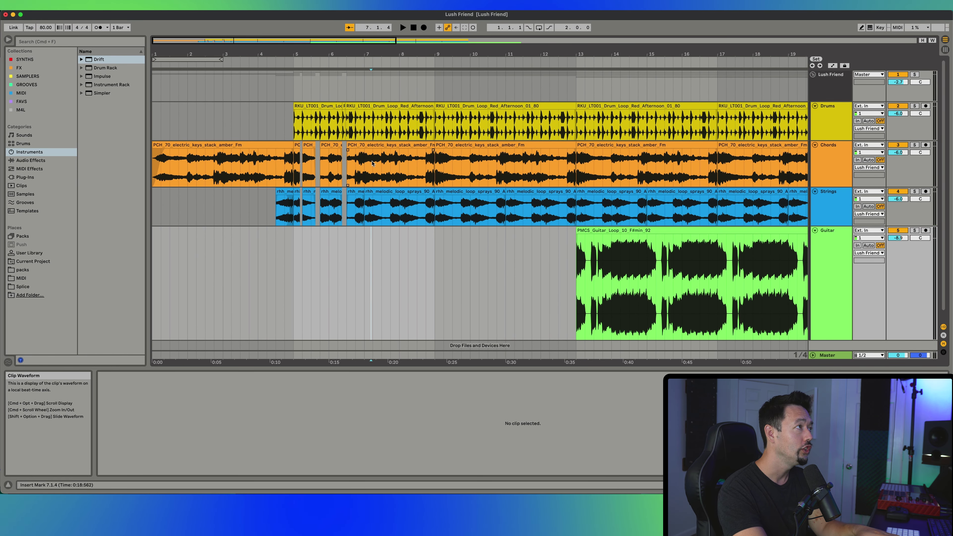
- Try duplicating the section from 5.1.1 to 7.1.1 on the Chords and Strings tracks three times, and undo the duplicates
drag(367, 163, 302, 197)
key(super+d)
key(super+d)
key(super+d)
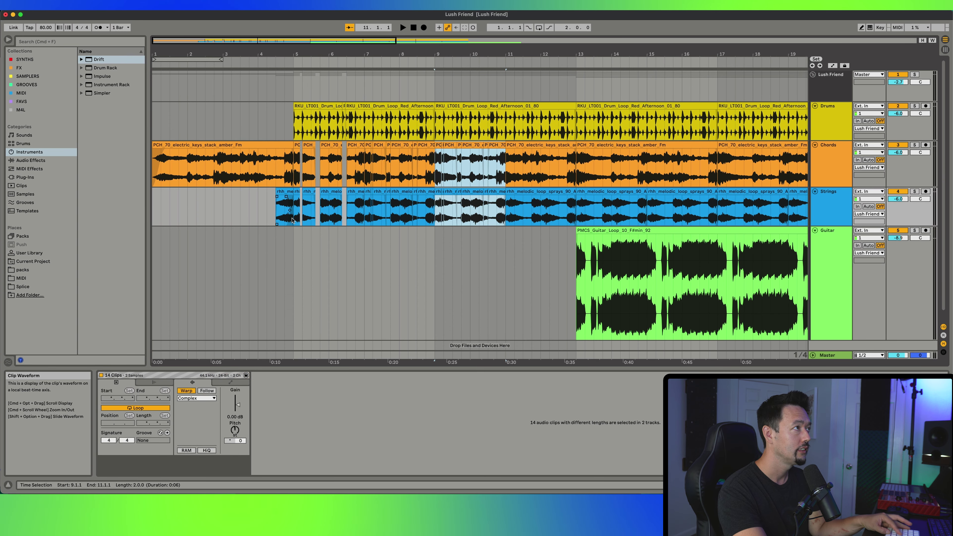
key(super+z)
key(super+z)
key(super+z)
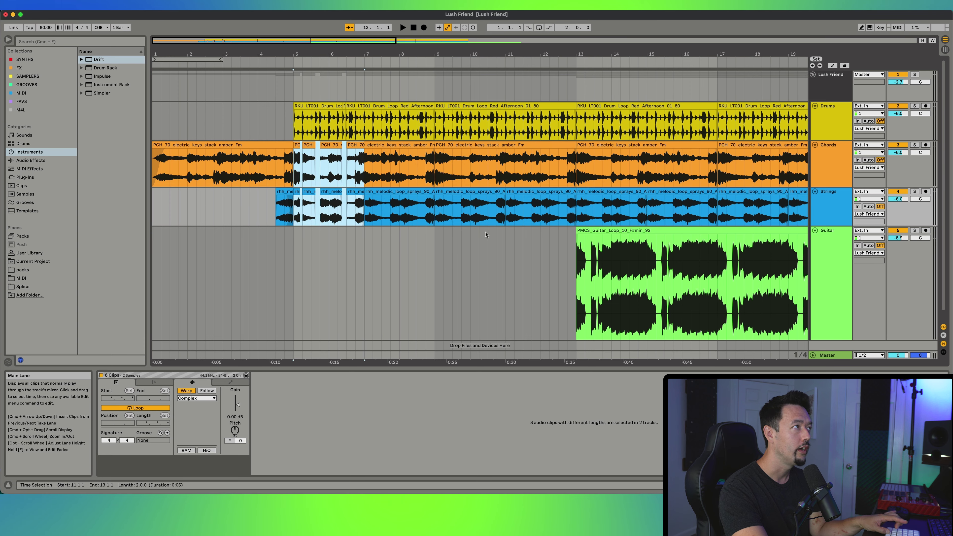
- Clear the Chords and Strings tracks from 7.1.1 to 13.1.1 and fill the gap with three duplicates of the 5.1.1 to 7.1.1 section
drag(365, 153, 550, 215)
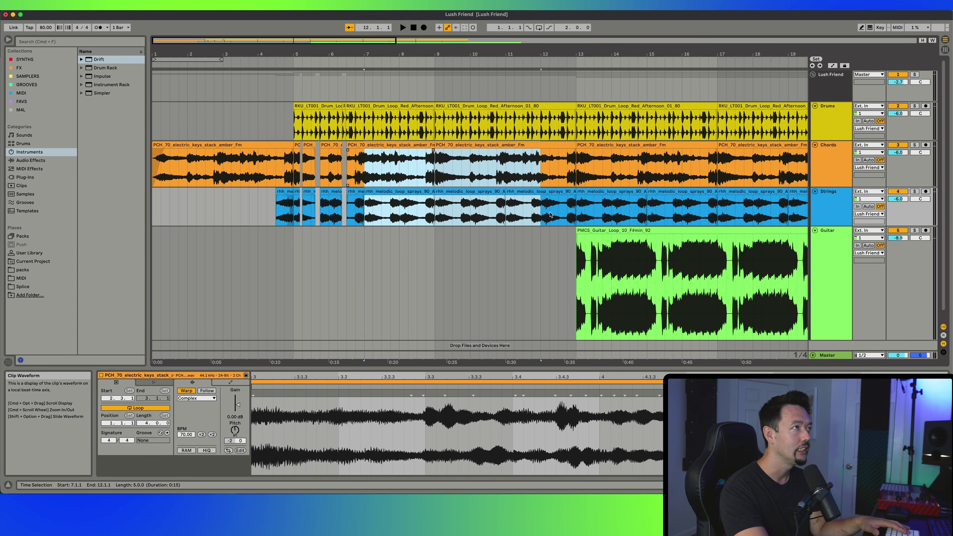
key(Delete)
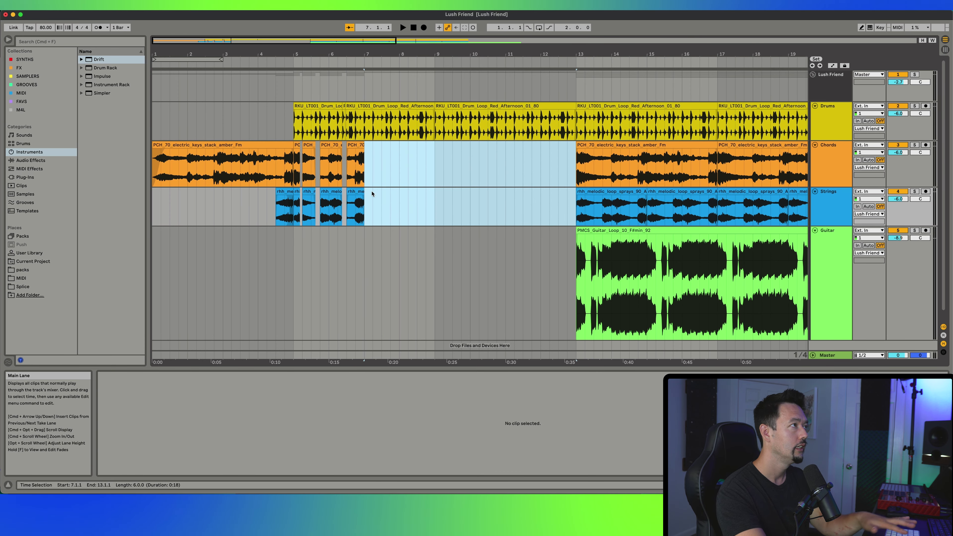
click(362, 151)
drag(363, 151, 301, 216)
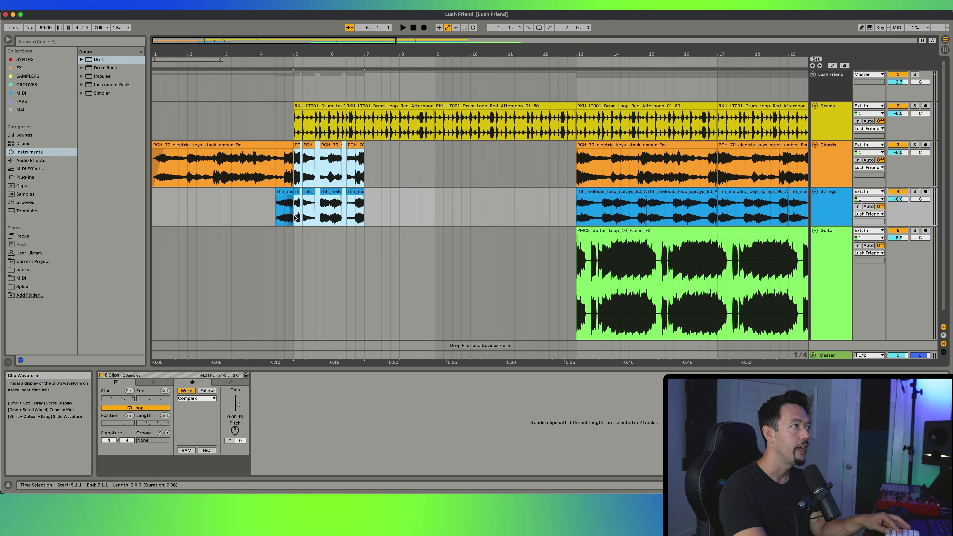
key(super+d)
key(super+d)
key(super+d)
- Group the Chords and Strings tracks
click(830, 195)
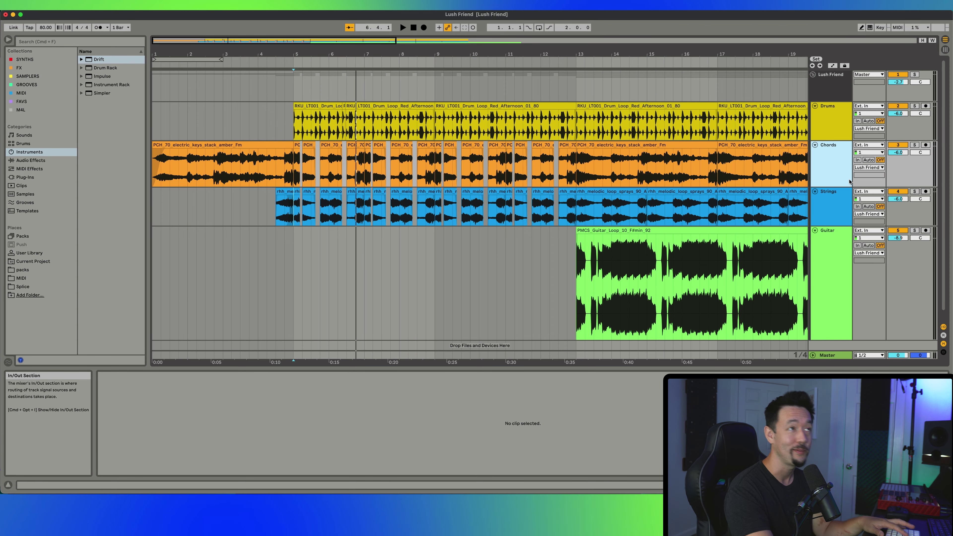
key(Down)
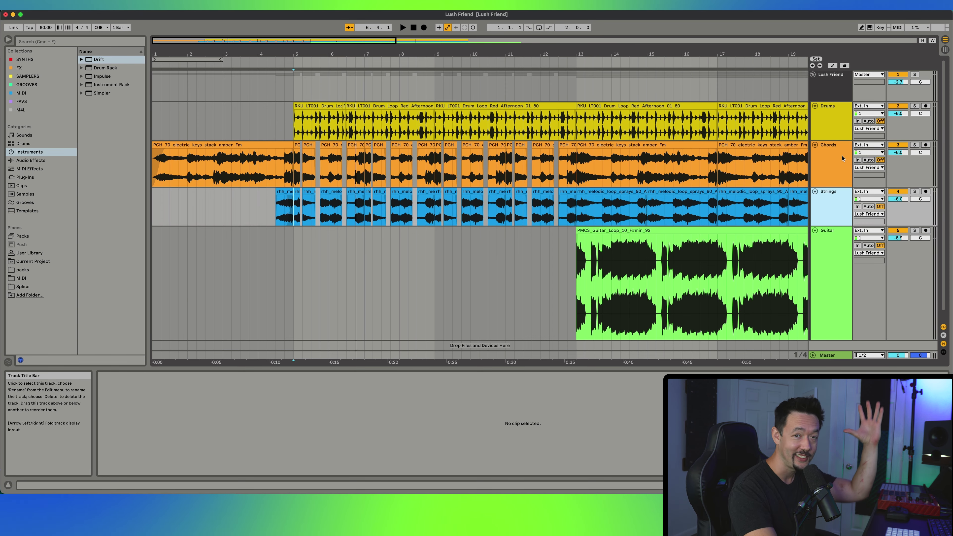
key(Up)
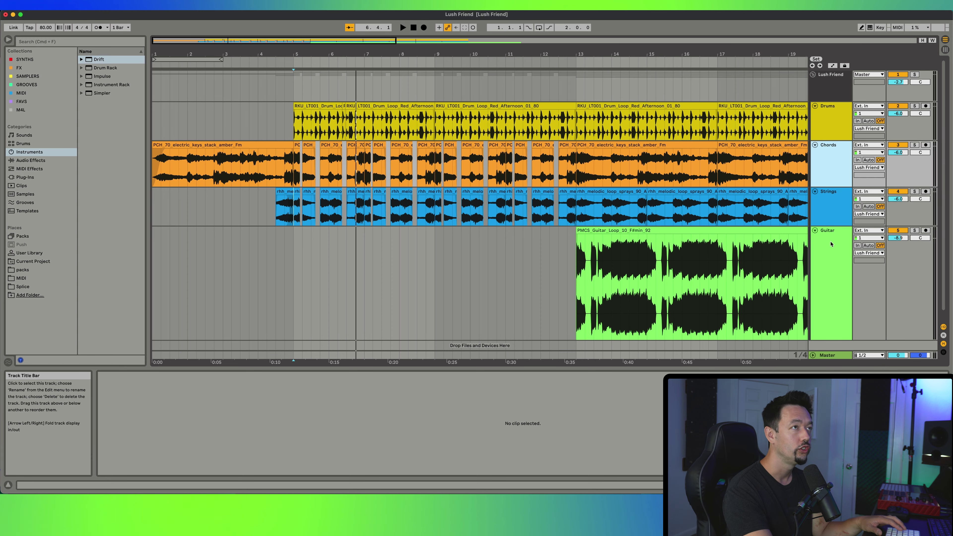
click(835, 204)
click(833, 163)
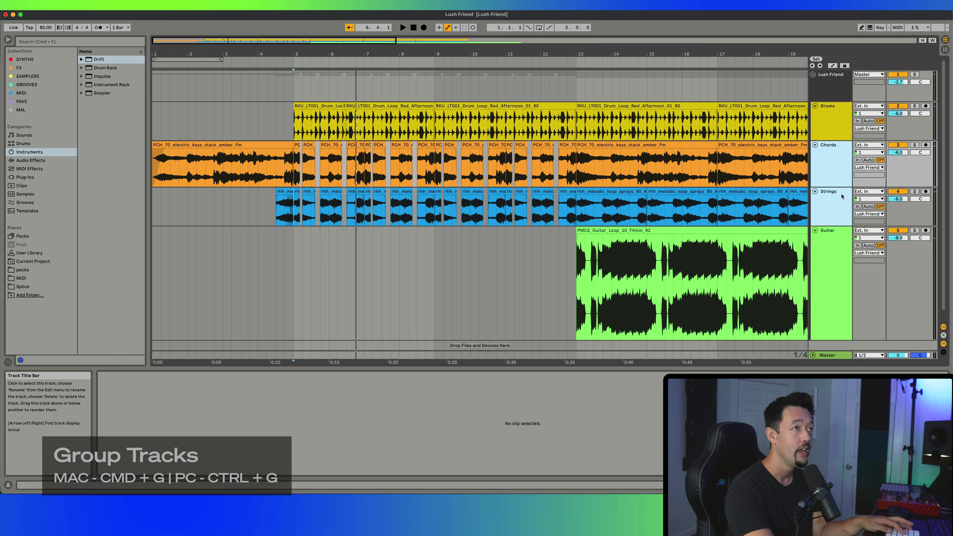
key(super+g)
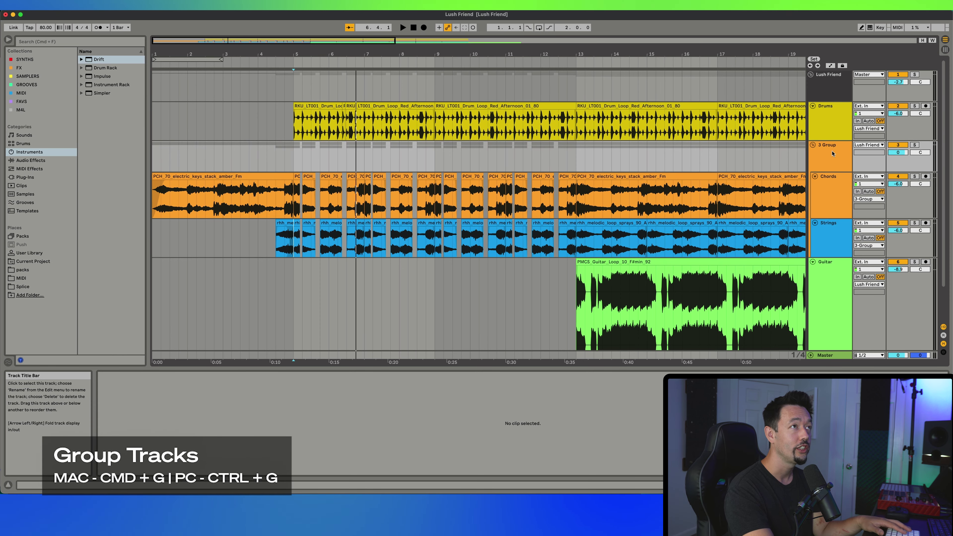
- Rename the group track containing Chords and Strings as Harmony
click(813, 145)
click(813, 145)
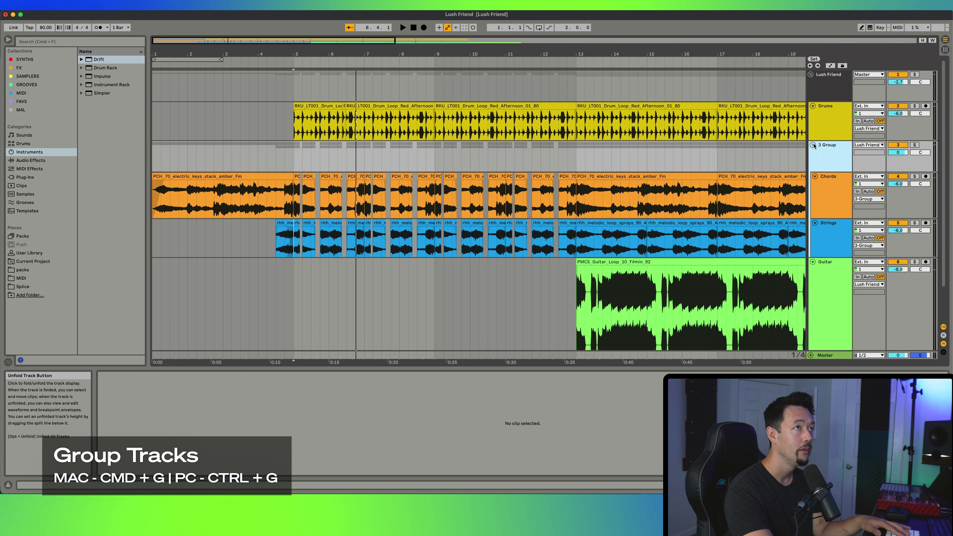
key(super+r)
text(Harmony)
key(Return)
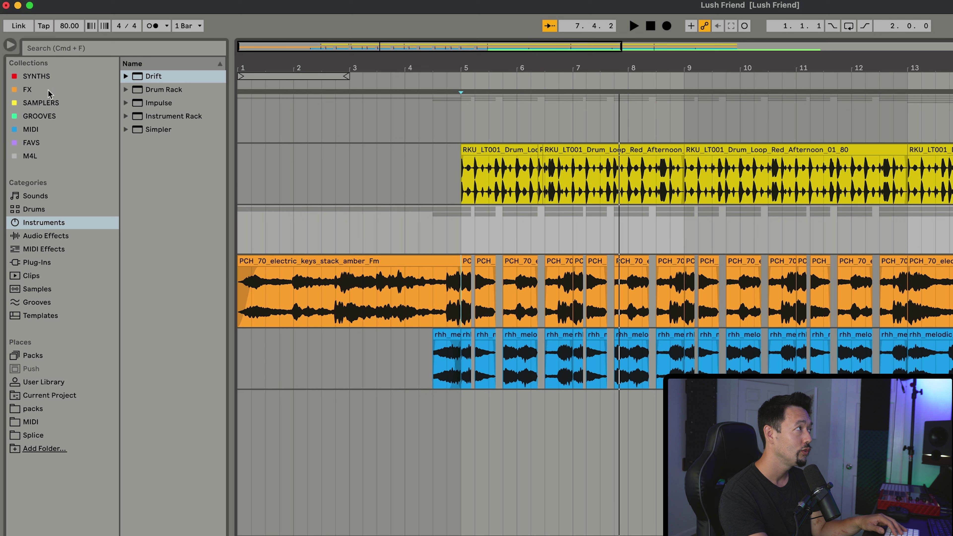
- Look through the browser's sound, instrument and effect categories and open the Auto Filter presets under the EQ & Filters audio effects
click(26, 211)
click(30, 201)
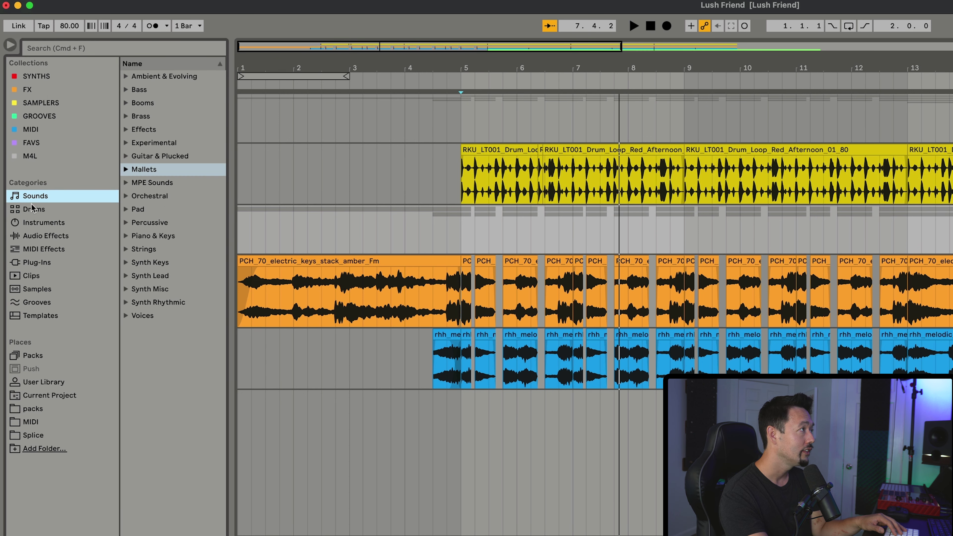
click(33, 214)
click(36, 225)
click(41, 248)
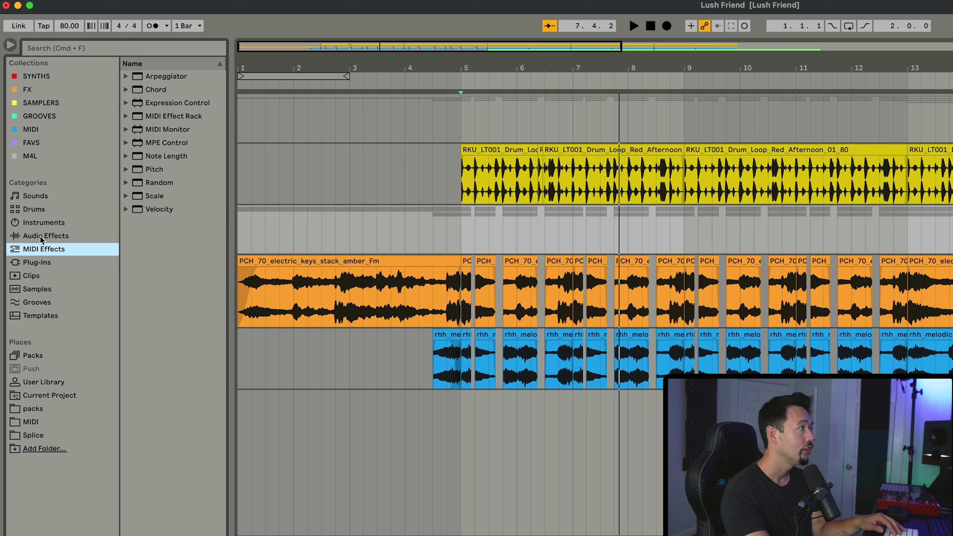
click(44, 237)
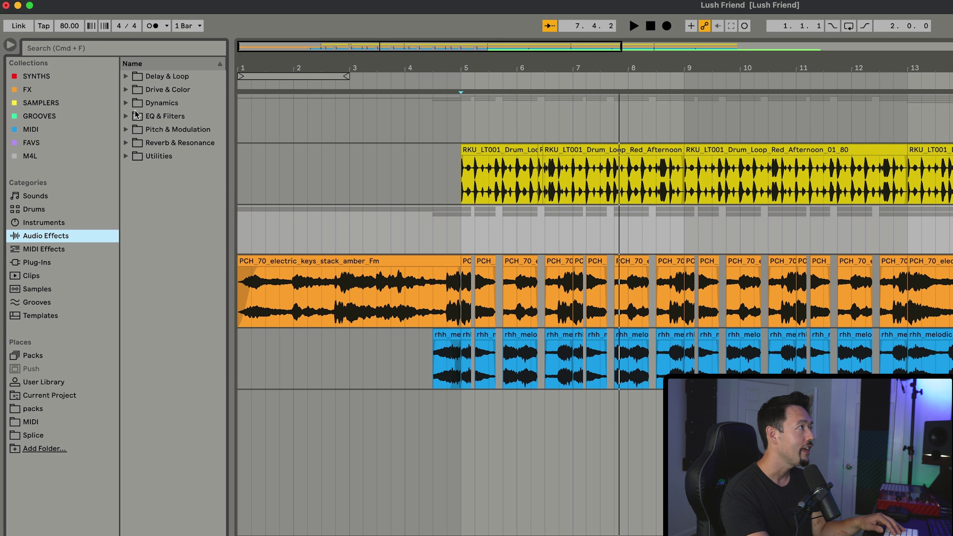
click(127, 103)
click(127, 143)
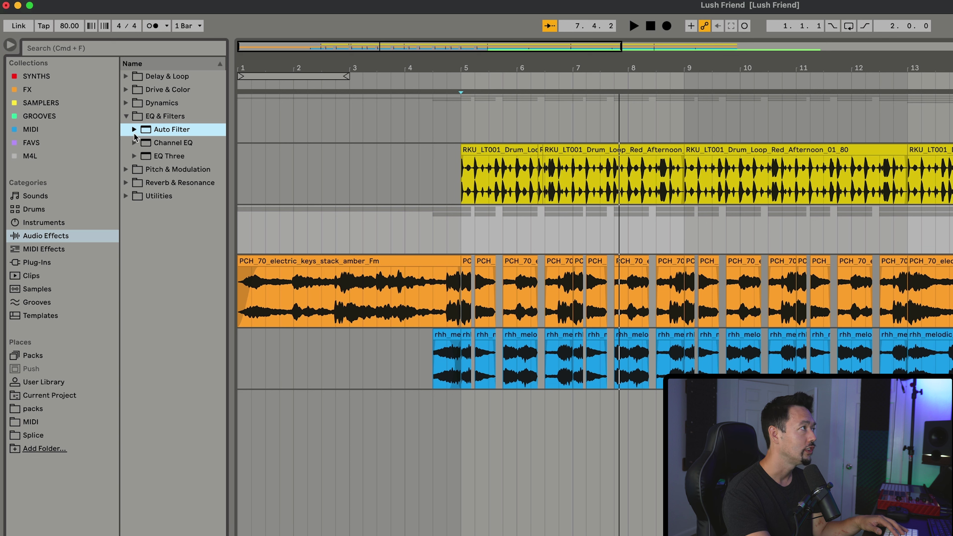
click(134, 130)
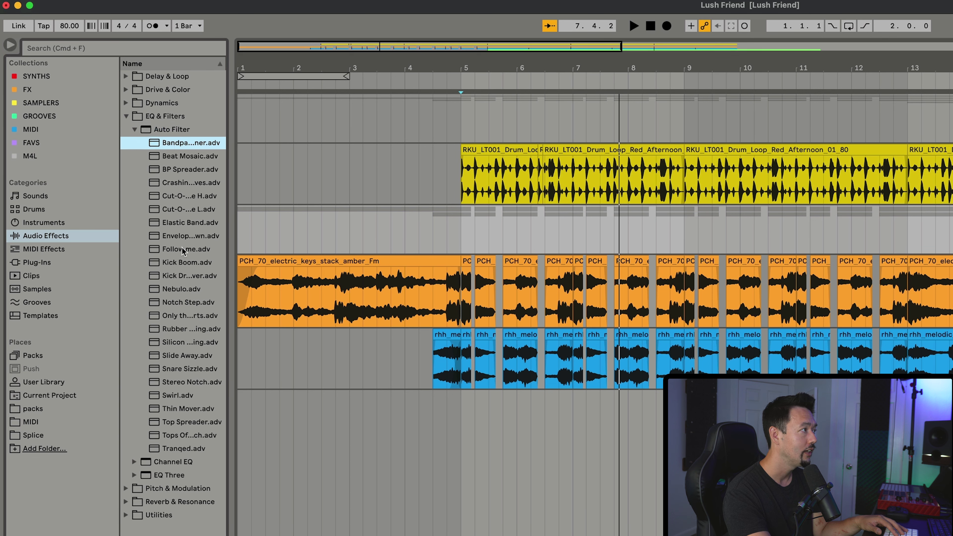
- Add an Auto Filter to the Harmony group track and sweep its low-pass cutoff and resonance up and down
click(134, 130)
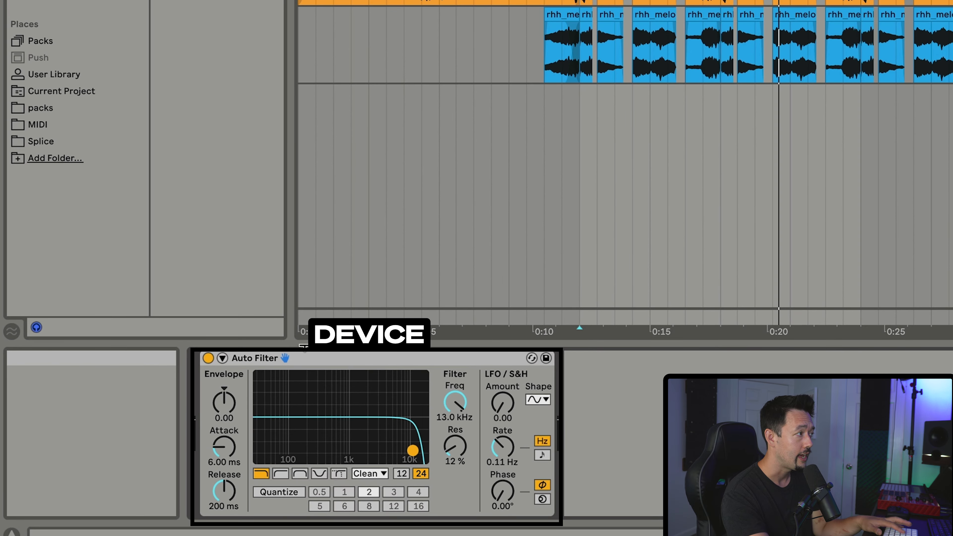
click(305, 361)
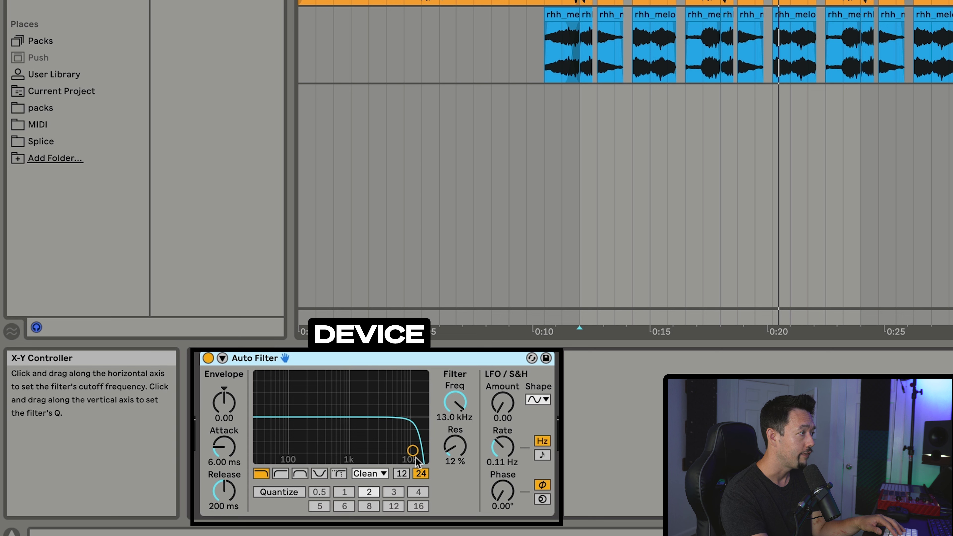
drag(415, 457, 376, 454)
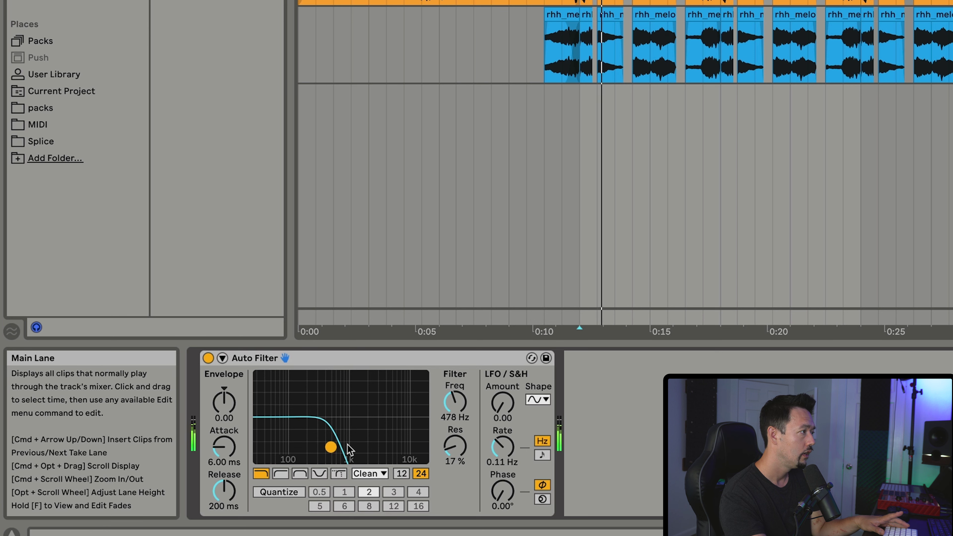
drag(350, 449, 367, 444)
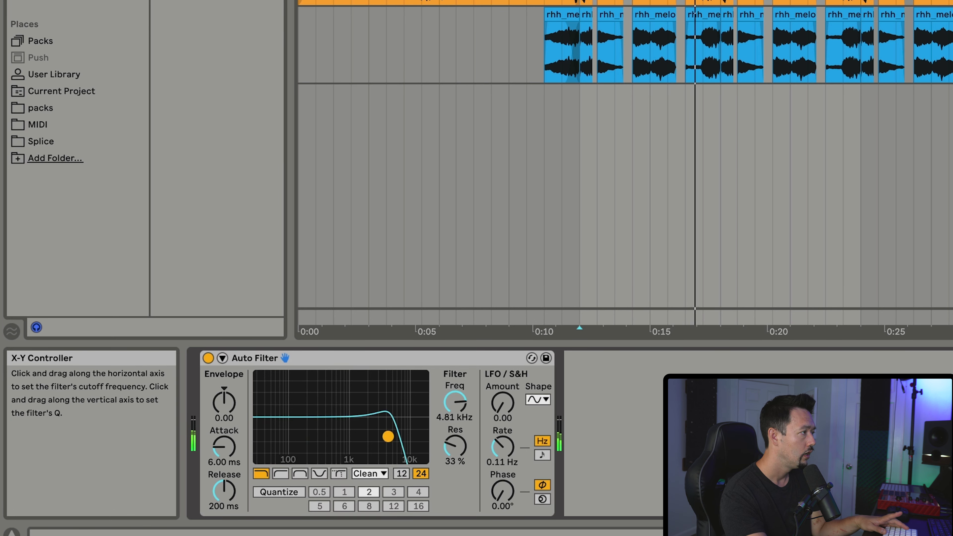
drag(423, 431, 311, 458)
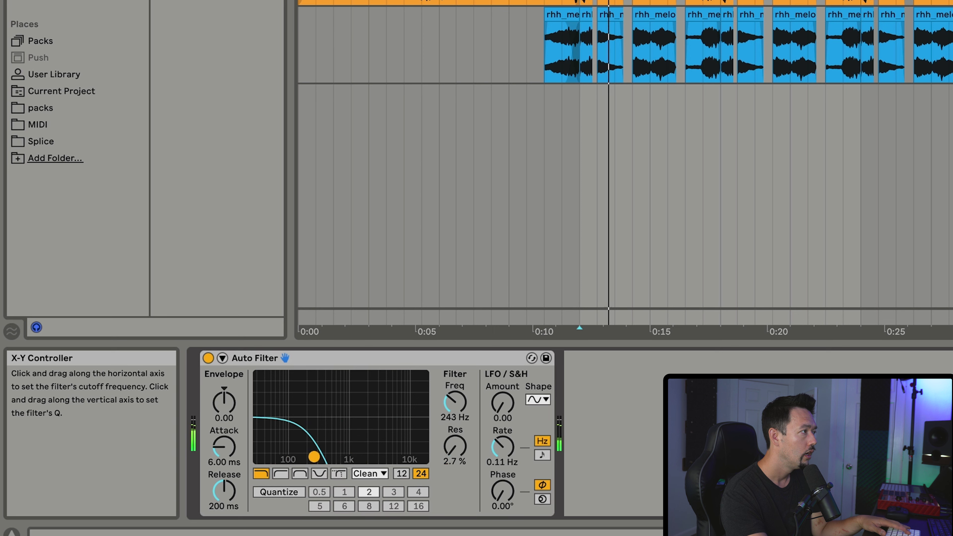
drag(309, 457, 338, 440)
drag(401, 411, 323, 458)
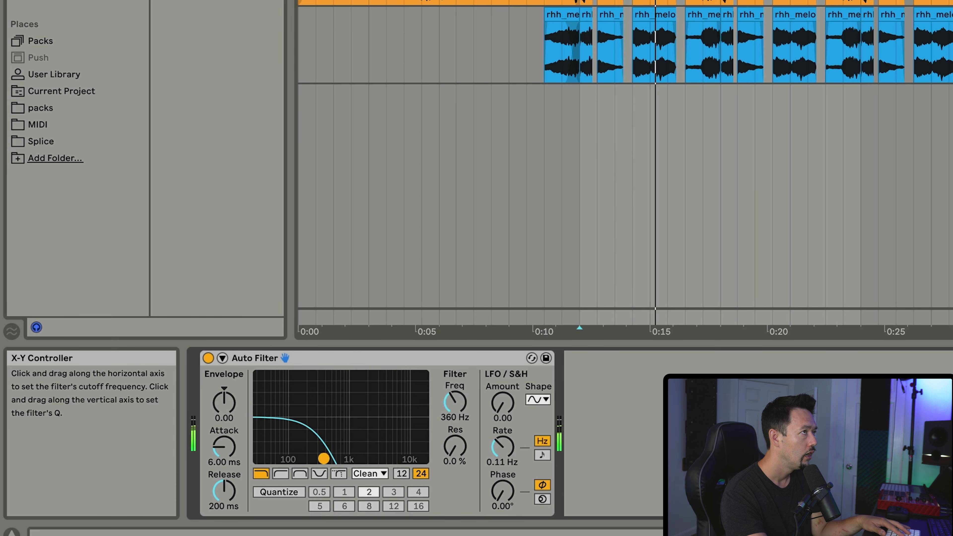
drag(265, 457, 423, 447)
drag(308, 445, 297, 455)
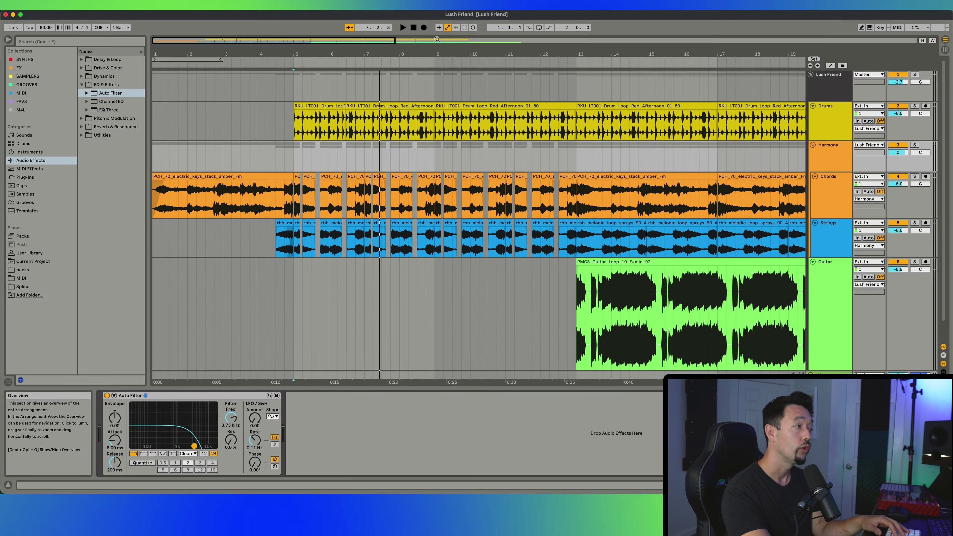
- Starting from 2.54 kHz and 31% resonance, record a pass from 5.1.1 while moving the Auto Filter's cutoff and resonance
drag(194, 446, 189, 436)
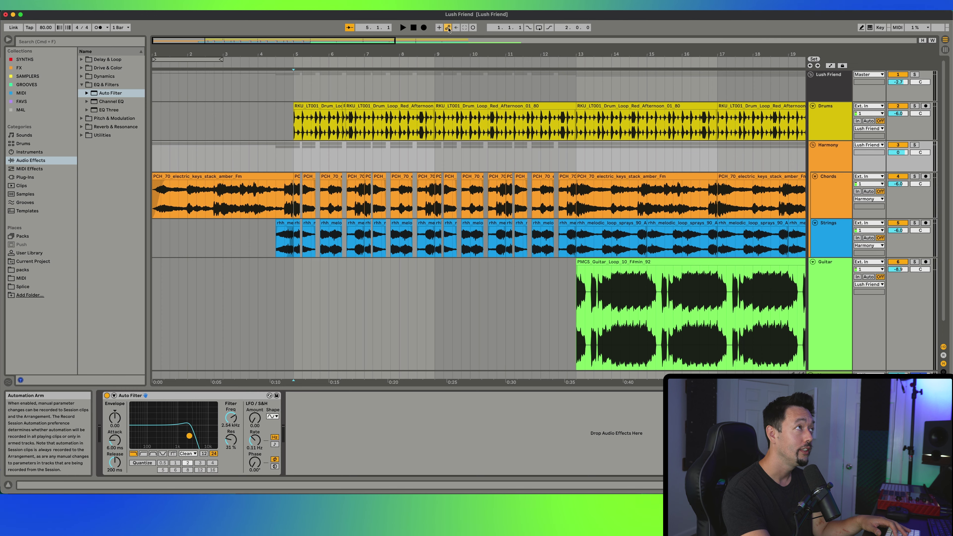
click(423, 27)
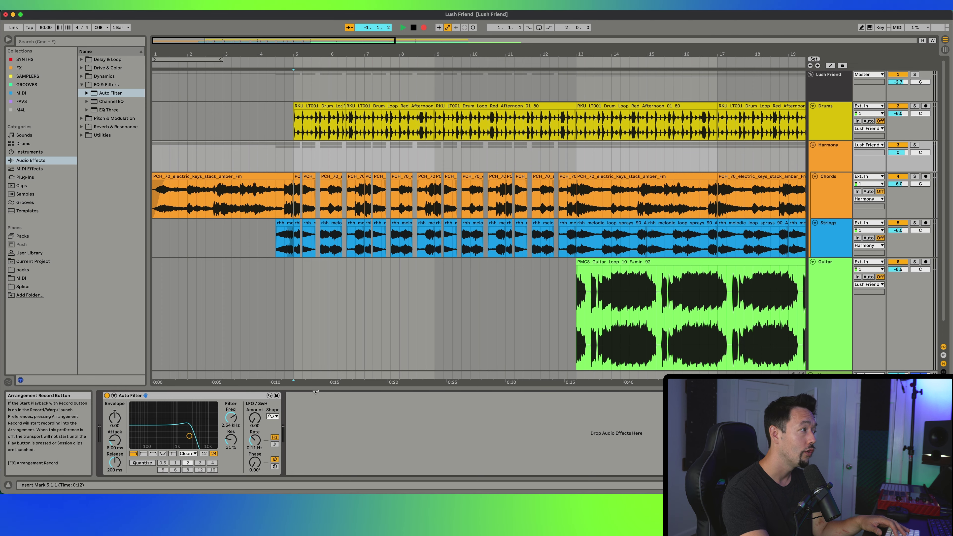
drag(189, 436, 165, 445)
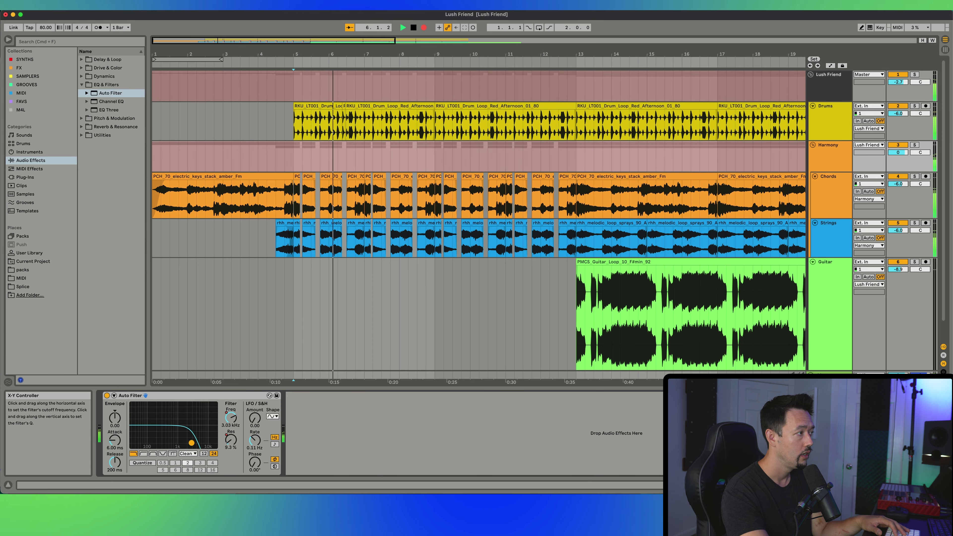
drag(171, 443, 161, 443)
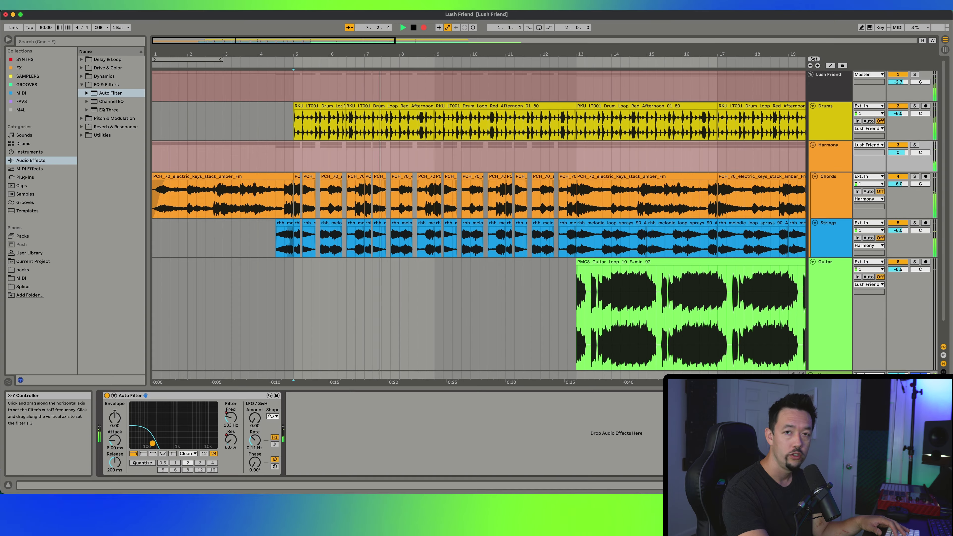
drag(156, 443, 154, 439)
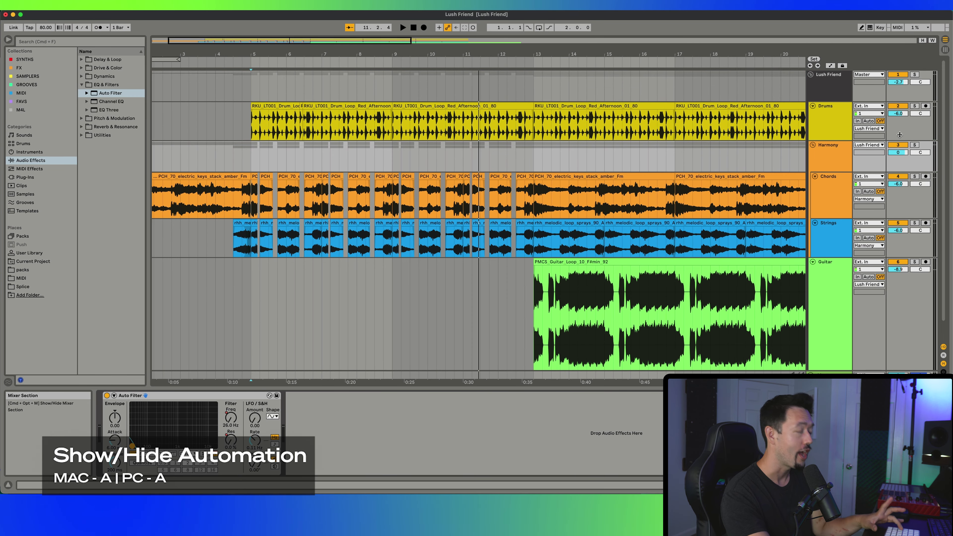
- Toggle the arrangement's automation view on and off, leaving the automation lanes shown
key(a)
key(a)
key(a)
key(a)
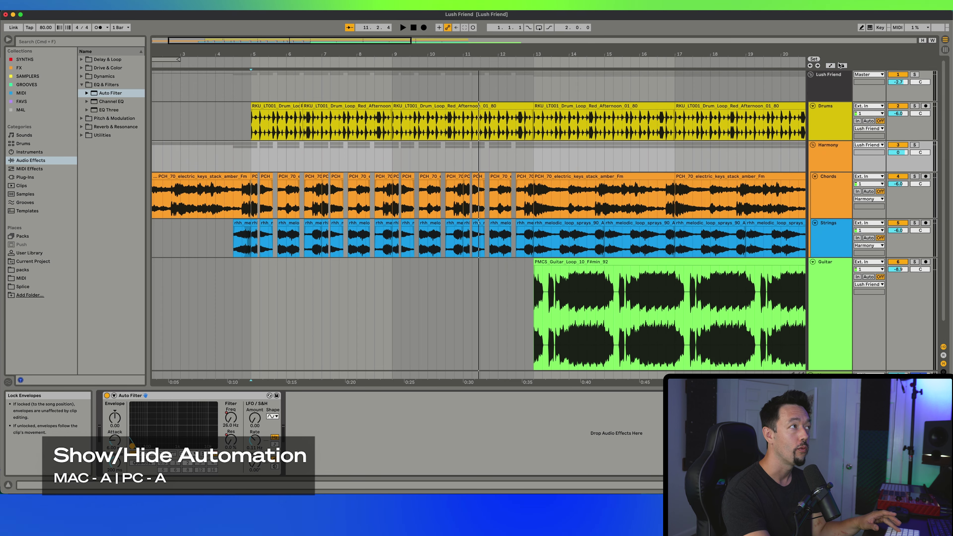
key(a)
key(a)
key(a)
key(a)
key(a)
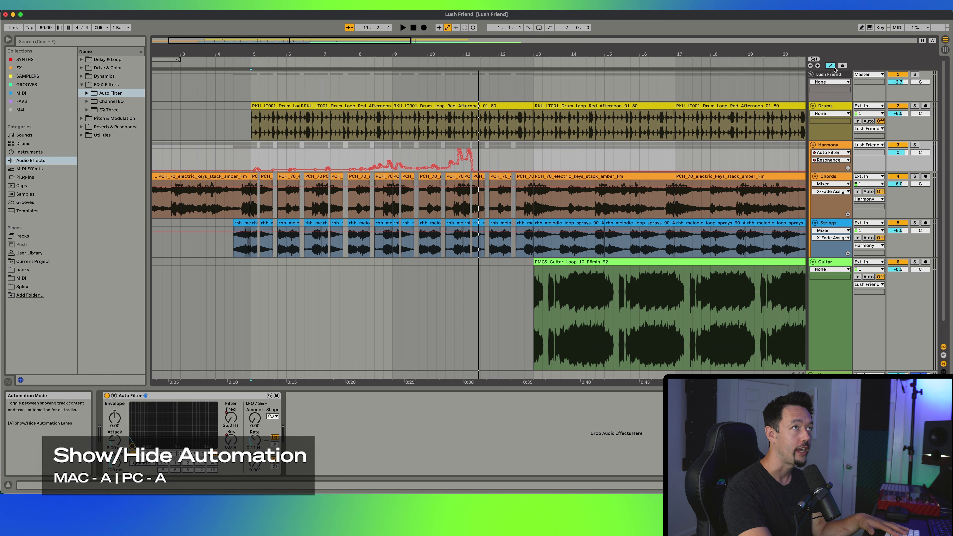
key(space)
key(a)
key(a)
- Delete the Harmony resonance automation from 7.3.1 to 12.2.1 and duplicate its 5.1.1 to 7.1.1 section four times
drag(374, 153, 515, 156)
drag(339, 155, 509, 166)
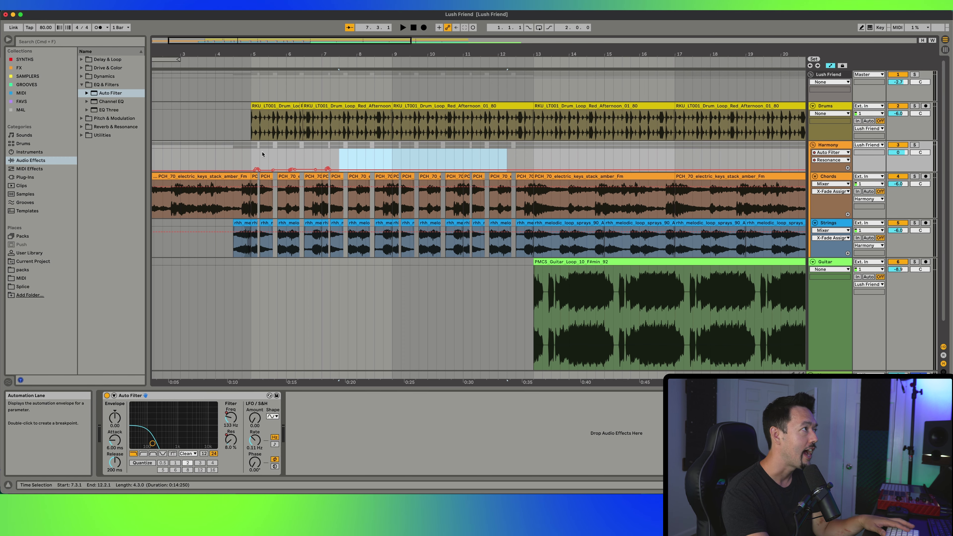
drag(262, 154, 253, 156)
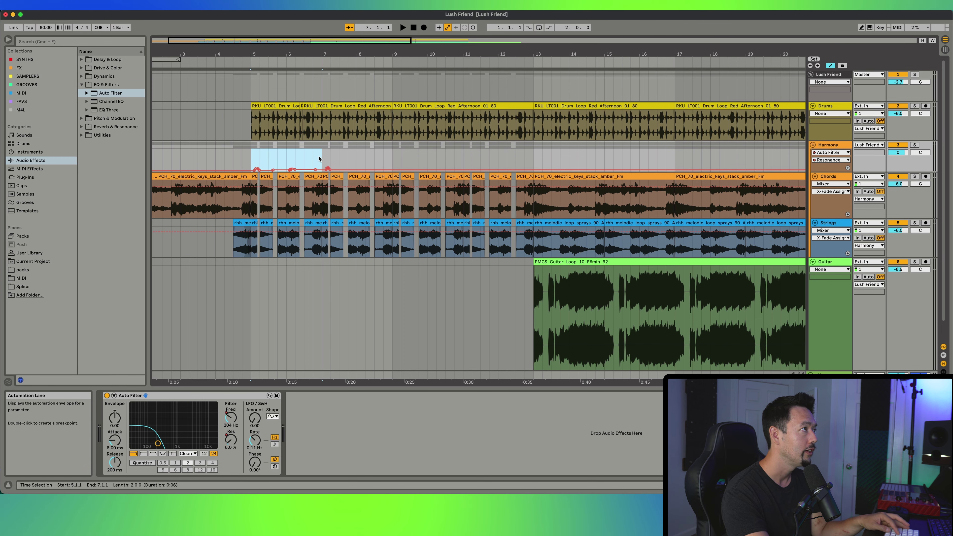
key(super+d)
key(super+d)
key(super+d)
key(super+d)
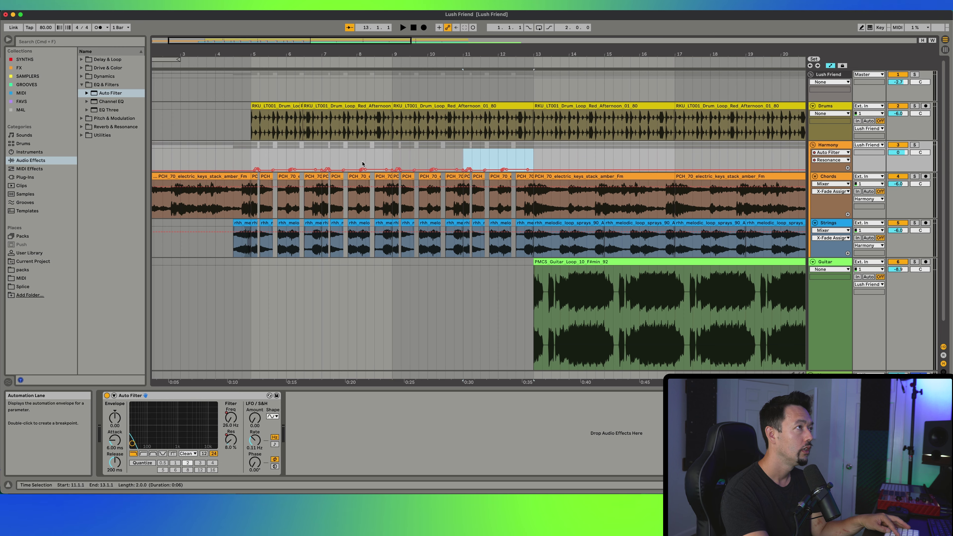
- Play the arrangement from 5.1.1 to audition the duplicated resonance automation
click(257, 160)
key(space)
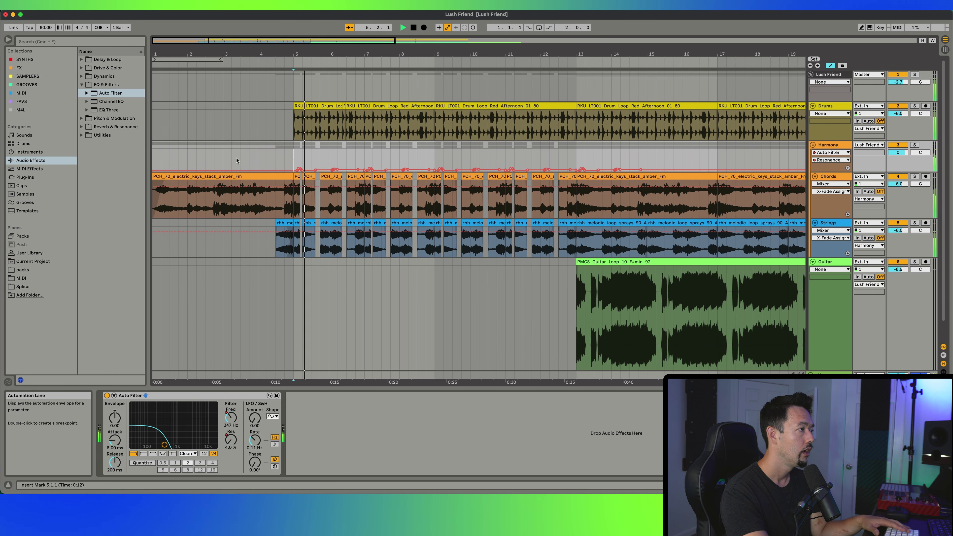
key(space)
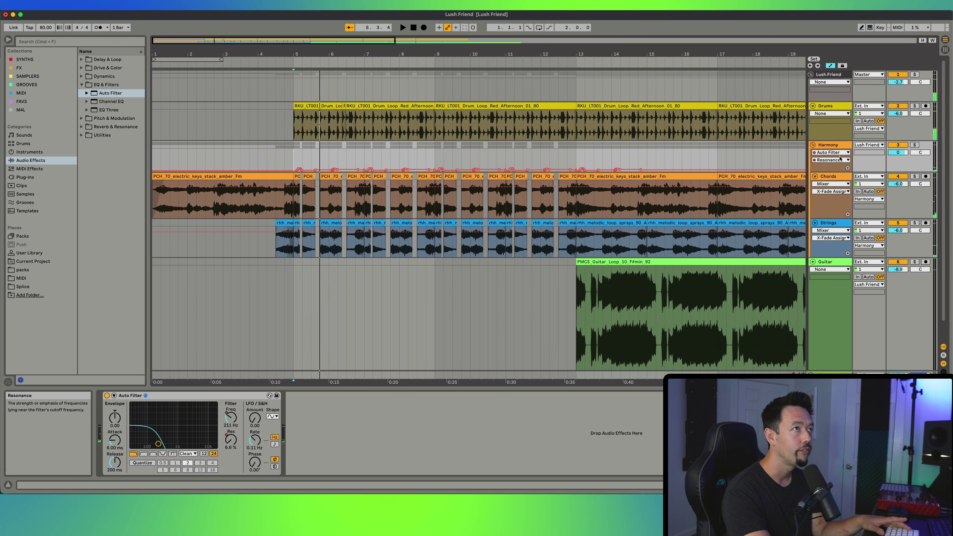
- Switch the Harmony automation lane from the Auto Filter's resonance to its frequency envelope
click(839, 161)
key(Escape)
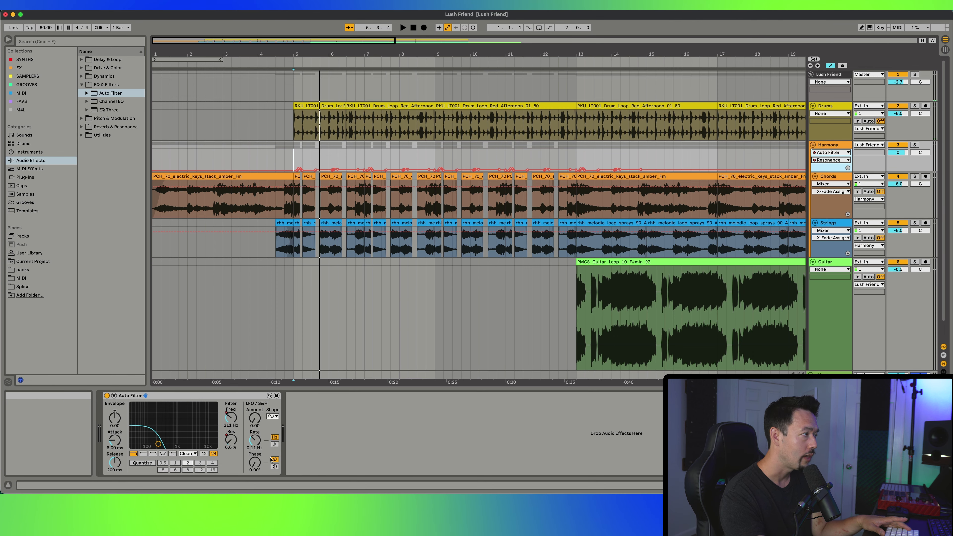
click(231, 441)
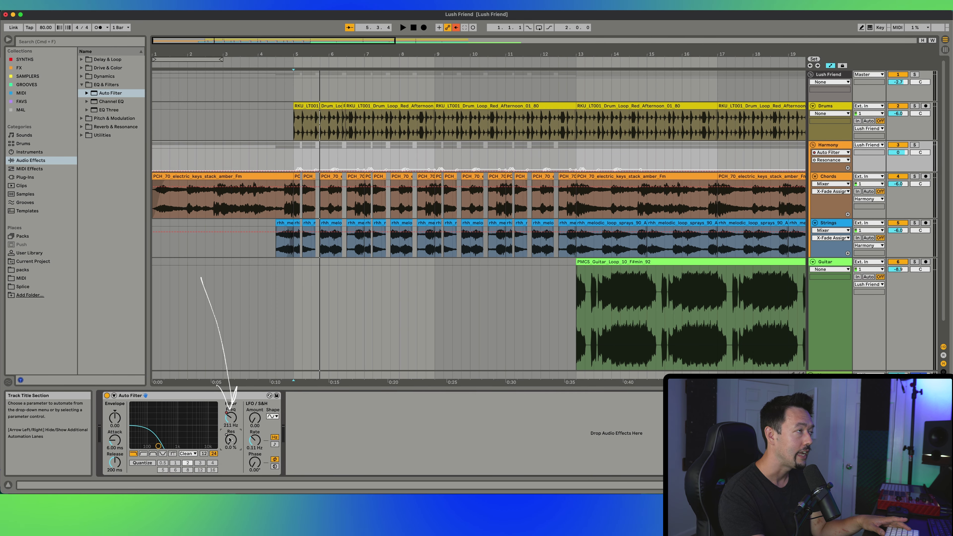
click(231, 417)
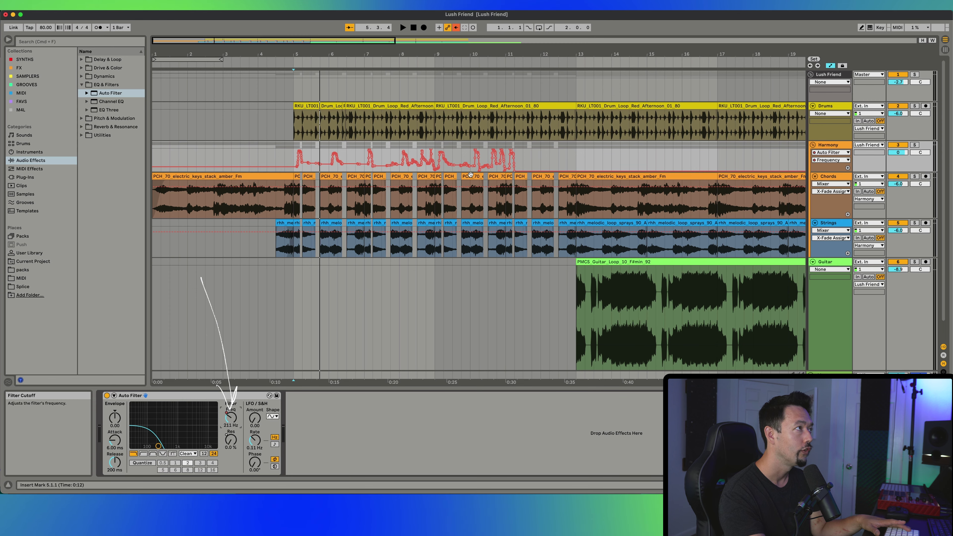
- Delete the Harmony frequency automation after 9.1.1 and duplicate its 5.1.1 to 9.1.1 section once to fill up to 13.1.1
drag(435, 160, 548, 159)
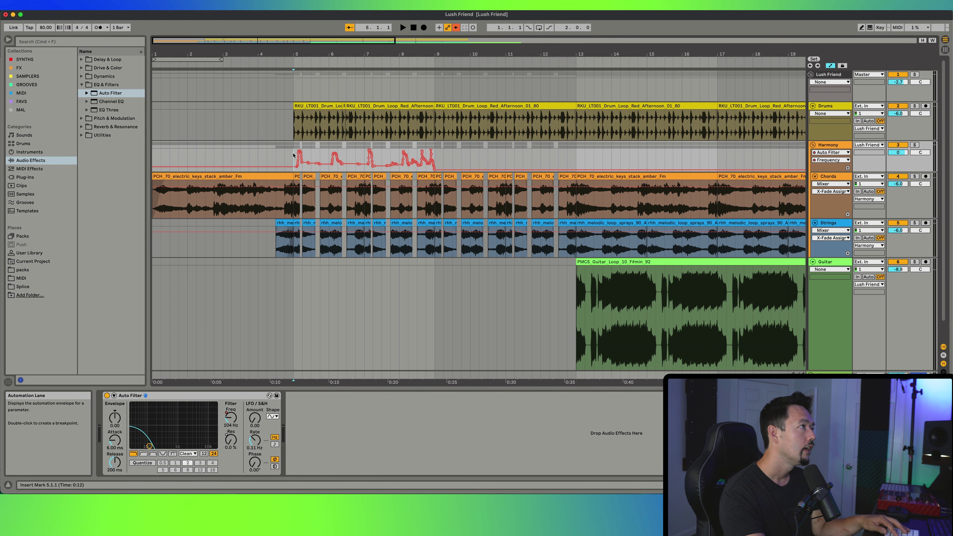
drag(294, 159, 447, 155)
key(super+d)
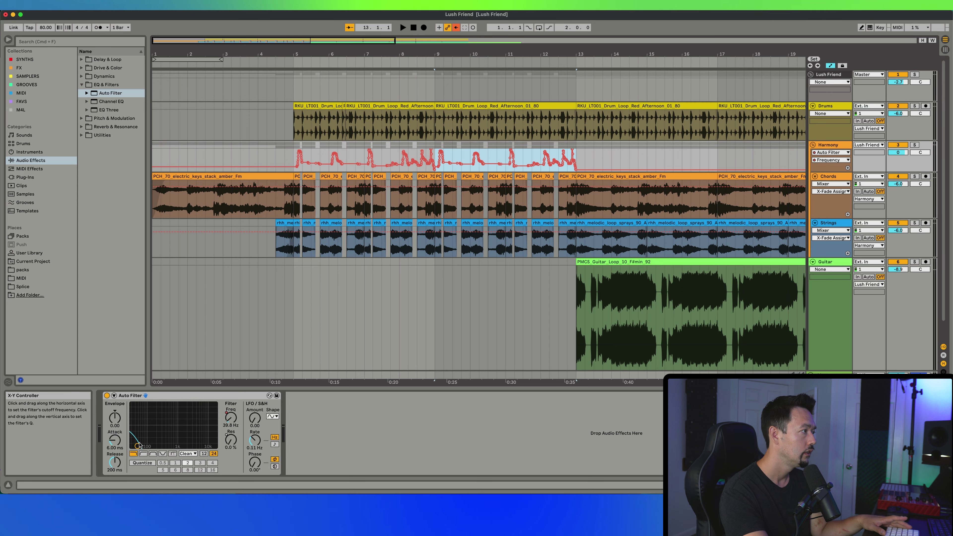
- Override the Auto Filter's automation by changing its cutoff and resonance manually, and re-enable the automation
drag(138, 446, 144, 444)
mouse_move(206, 426)
mouse_down()
mouse_move(190, 421)
mouse_move(179, 442)
mouse_up()
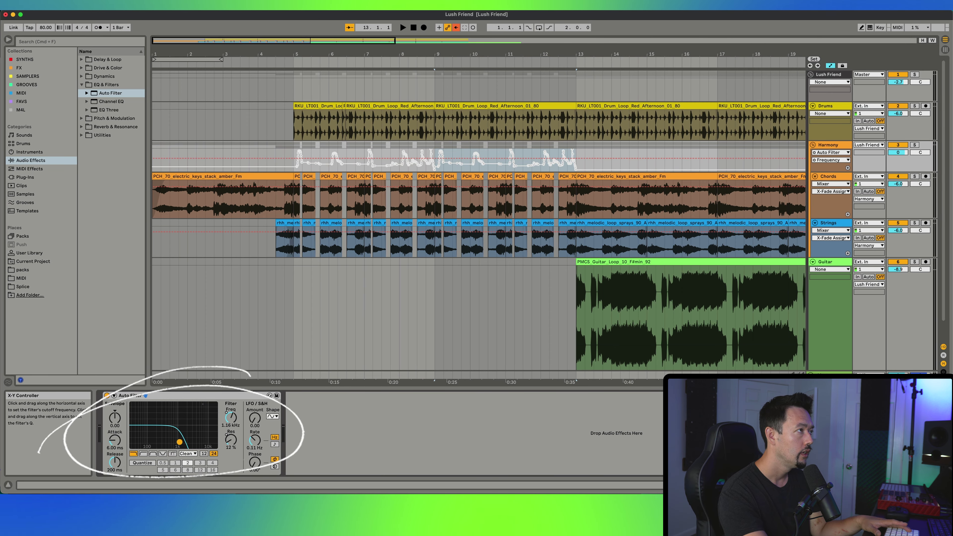
click(293, 156)
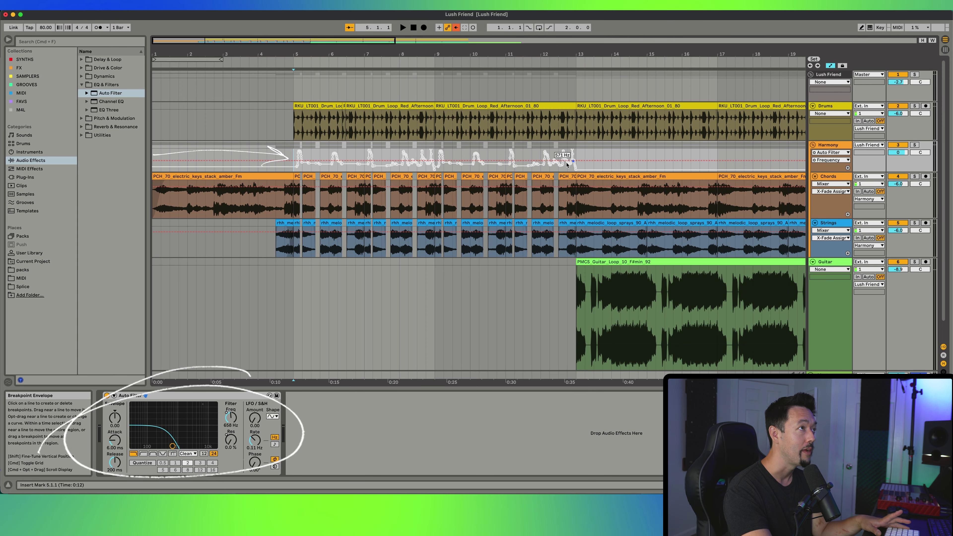
click(456, 28)
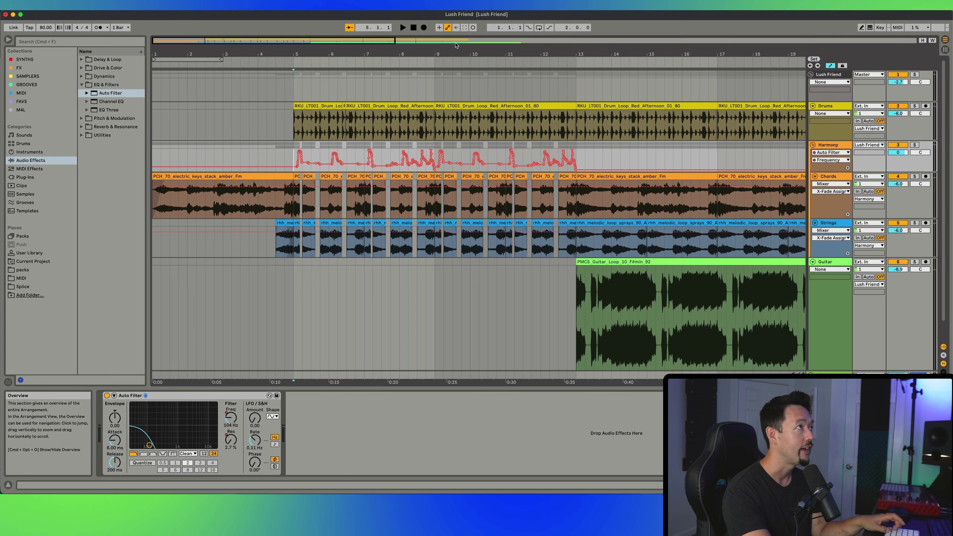
- Override the filter automation again, play from 5.1.1, and re-enable the automation during playback before stopping
drag(149, 445, 140, 441)
key(space)
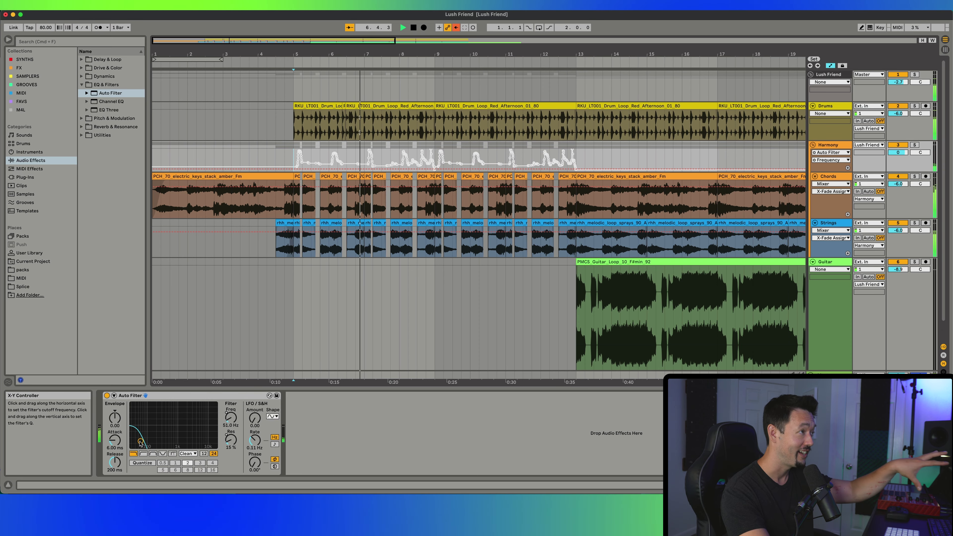
click(456, 28)
key(space)
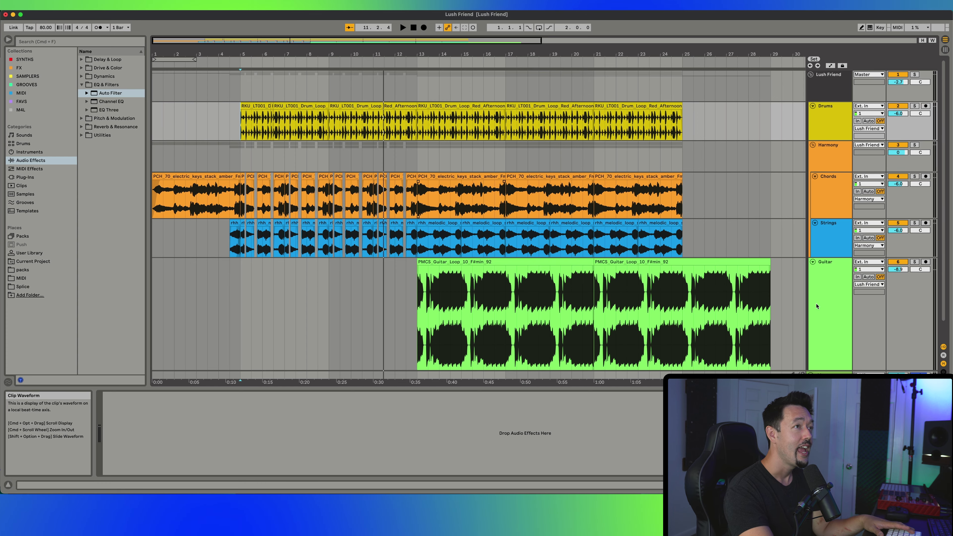
- Fold the Guitar track and set the project tempo to 86 BPM
click(813, 262)
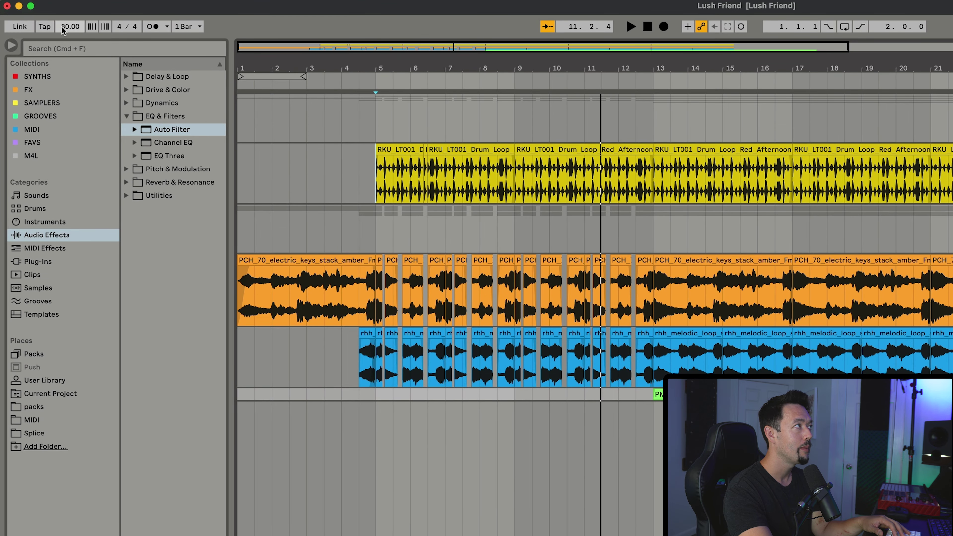
click(62, 27)
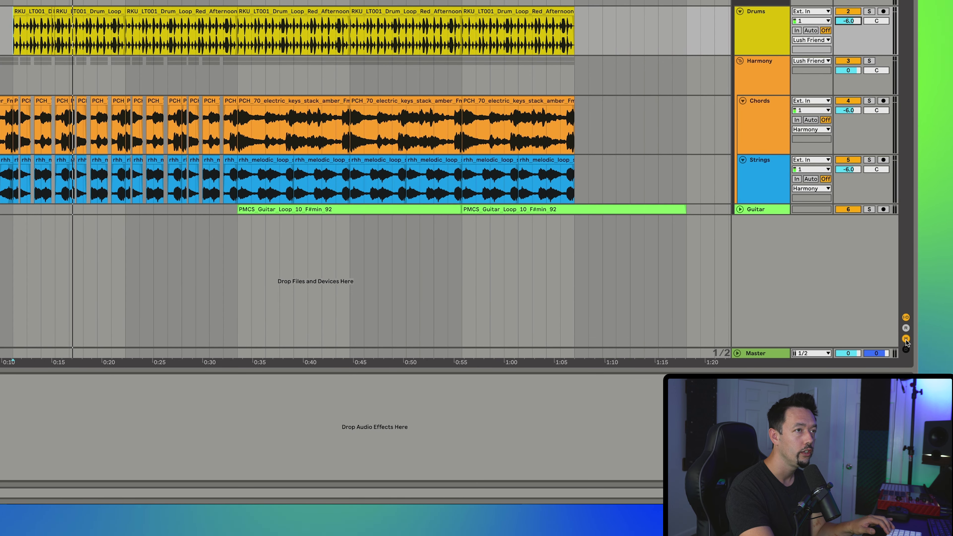
- Hide the mixer section and the browser in turn, showing each one again
click(906, 339)
click(906, 339)
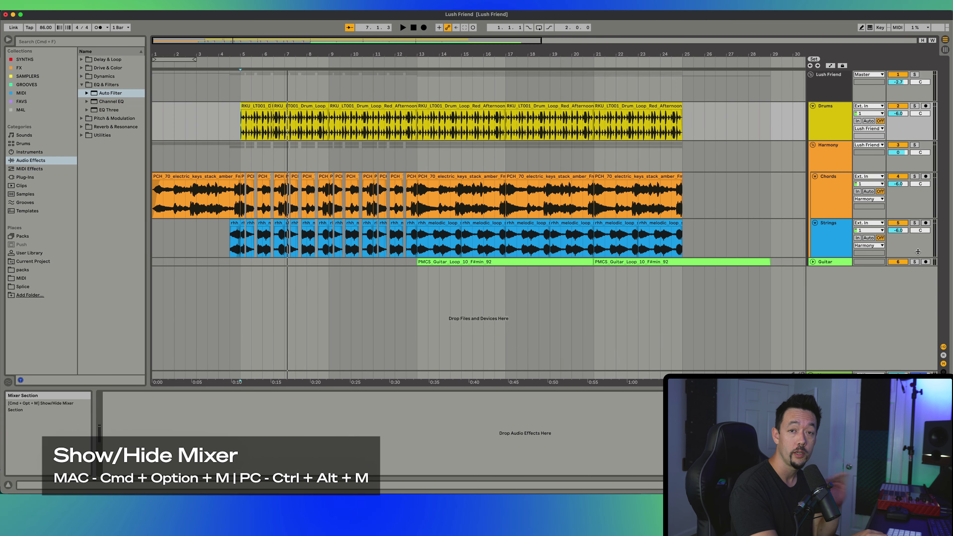
key(super+alt+m)
key(super+alt+m)
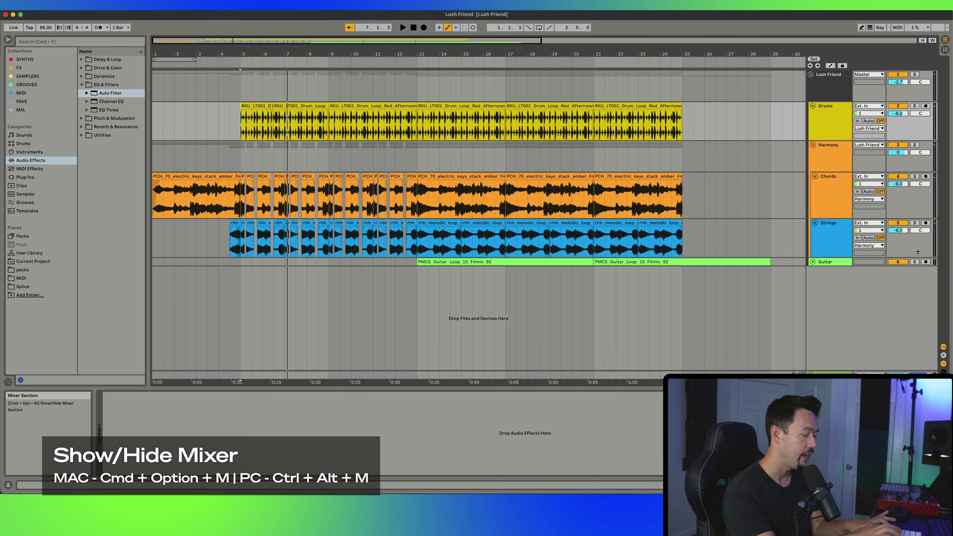
key(super+alt+b)
key(super+alt+b)
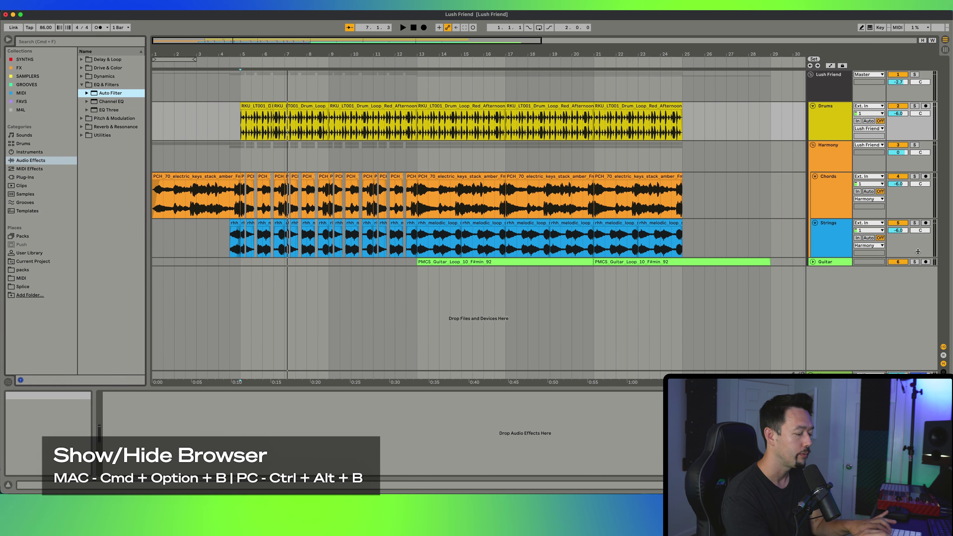
key(super+alt+m)
key(super+alt+m)
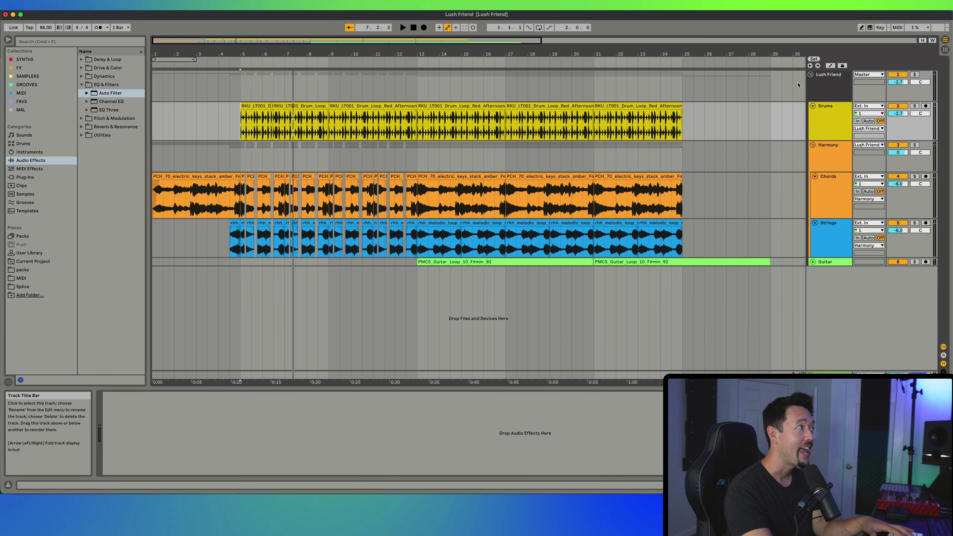
- Add the Drift instrument on a new track below Guitar
click(30, 152)
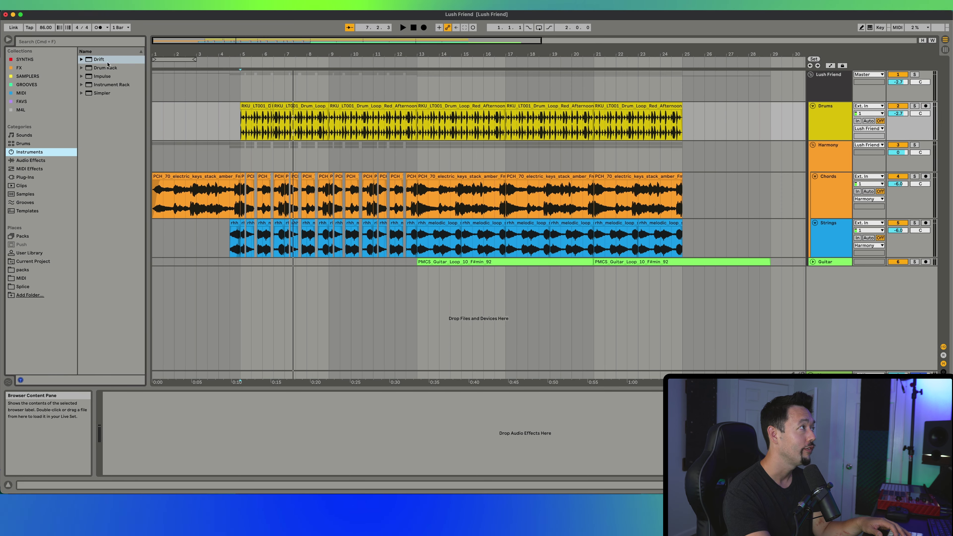
drag(95, 62, 747, 286)
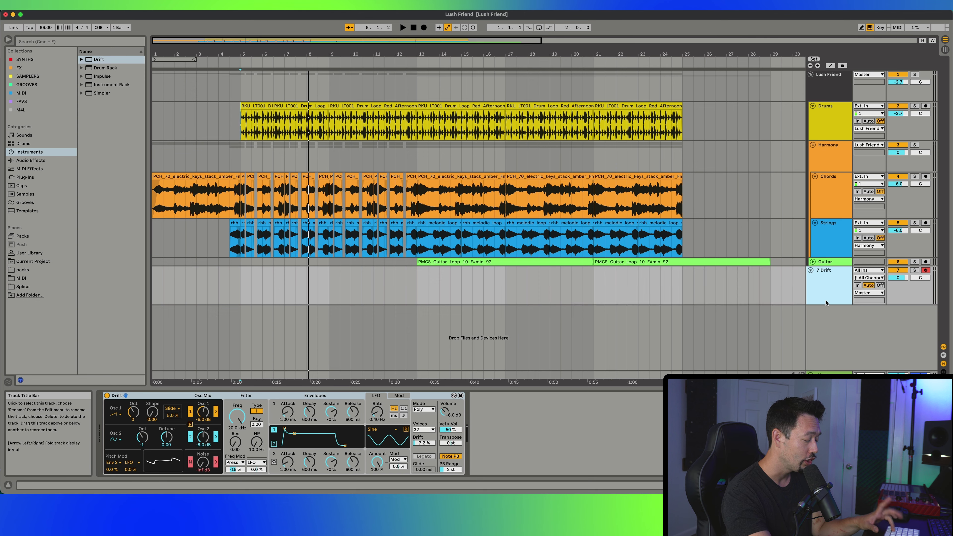
- Shift the computer keyboard's octave down and up, ending at C0 to D1, and open Drift's Oscillator 1 waveform choices
key(z)
key(z)
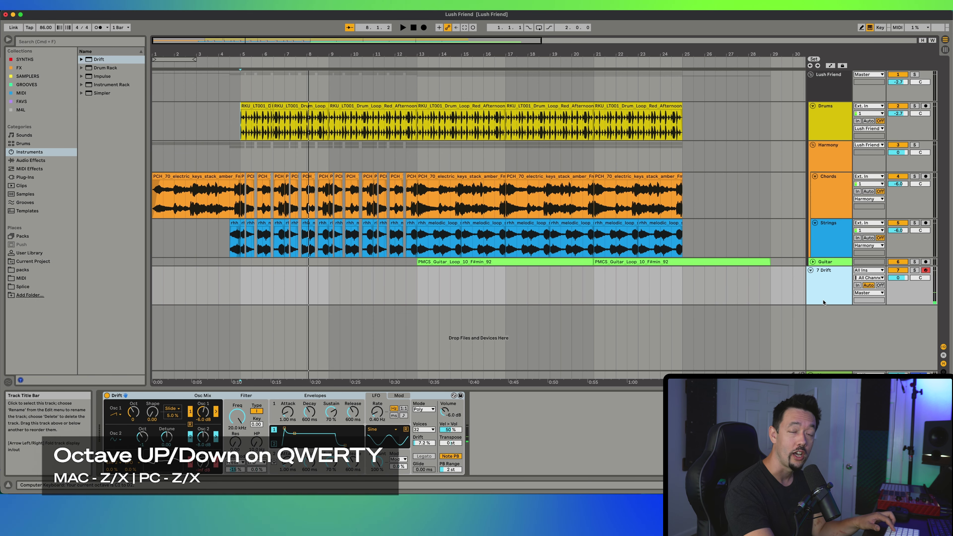
key(x)
key(x)
key(x)
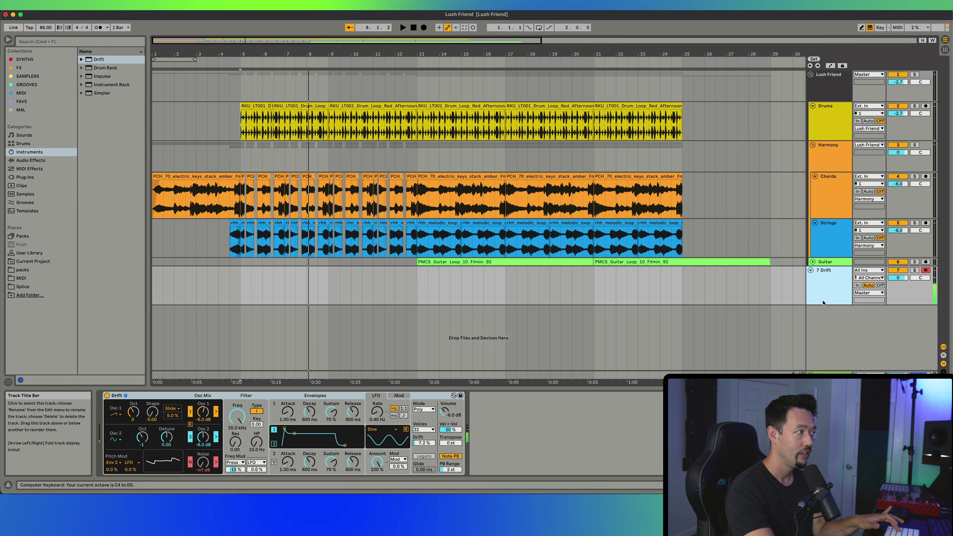
key(z)
key(z)
key(z)
key(z)
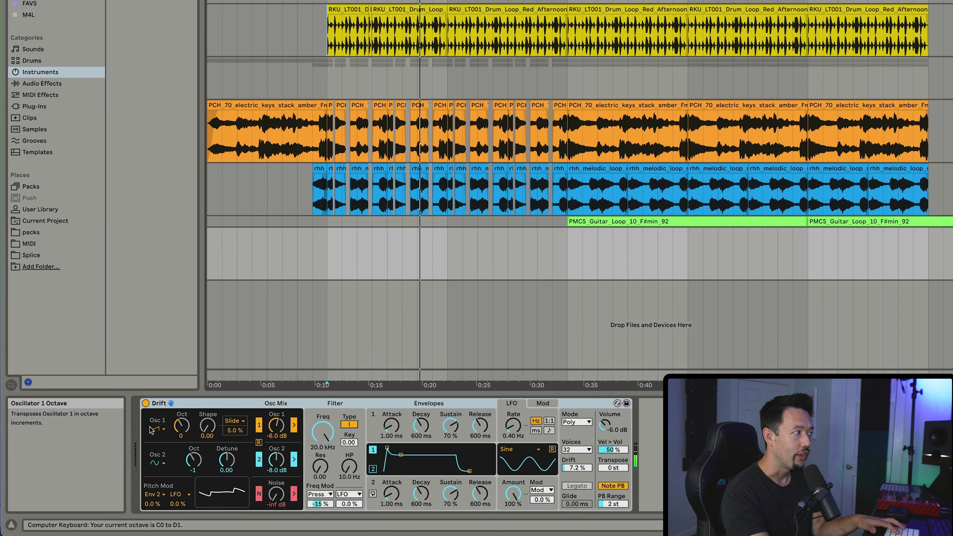
click(115, 415)
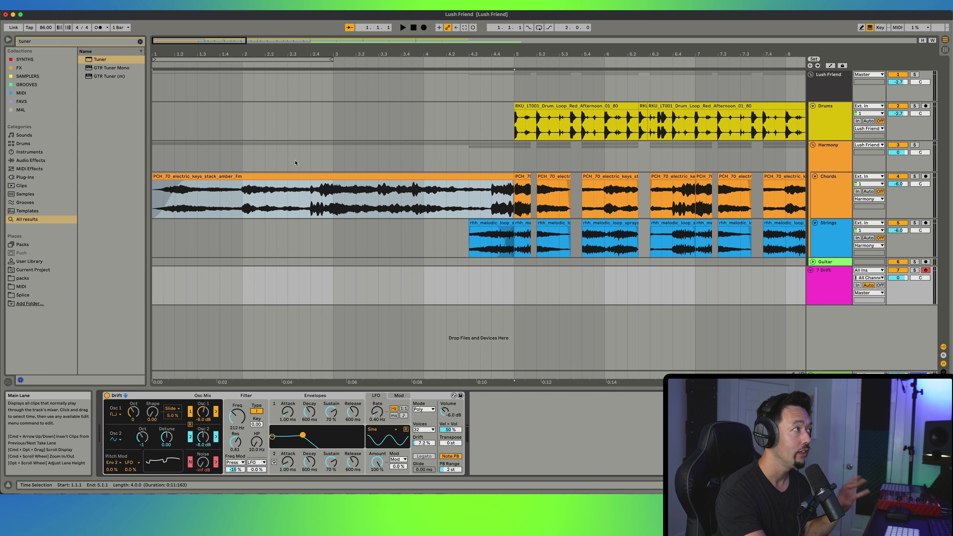
- Convert the harmony of the OS_BS_130_piano_chords_backseat_Bm clip to a new MIDI track and enlarge the clip view
click(176, 199)
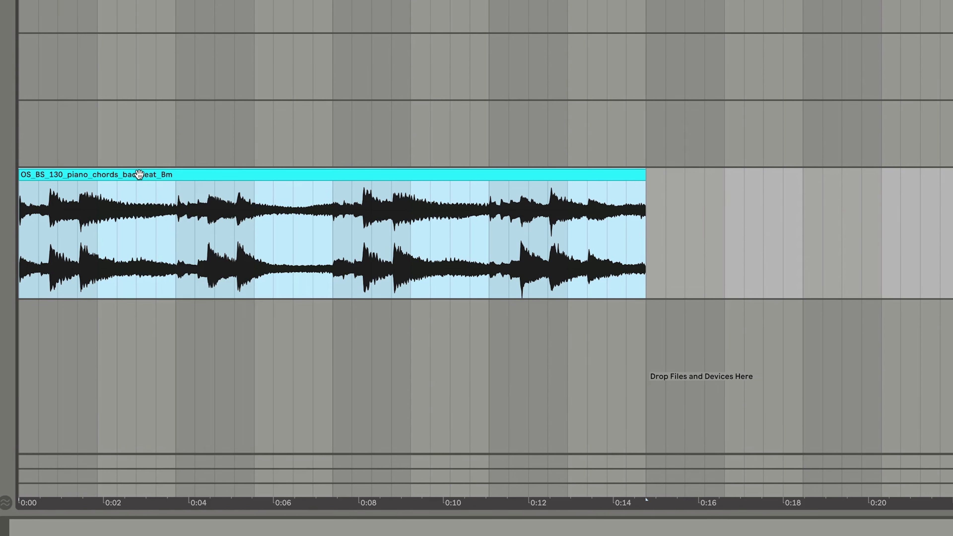
right_click(139, 174)
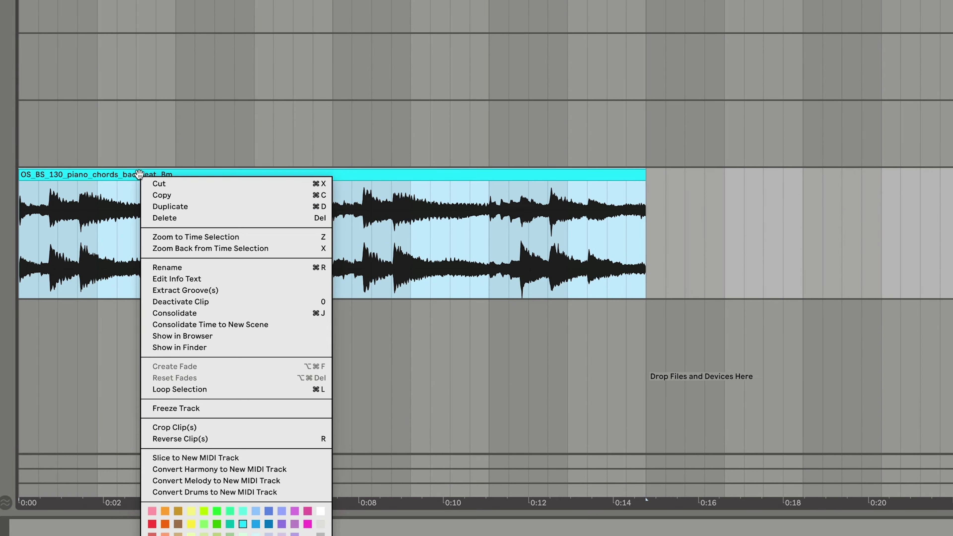
click(206, 469)
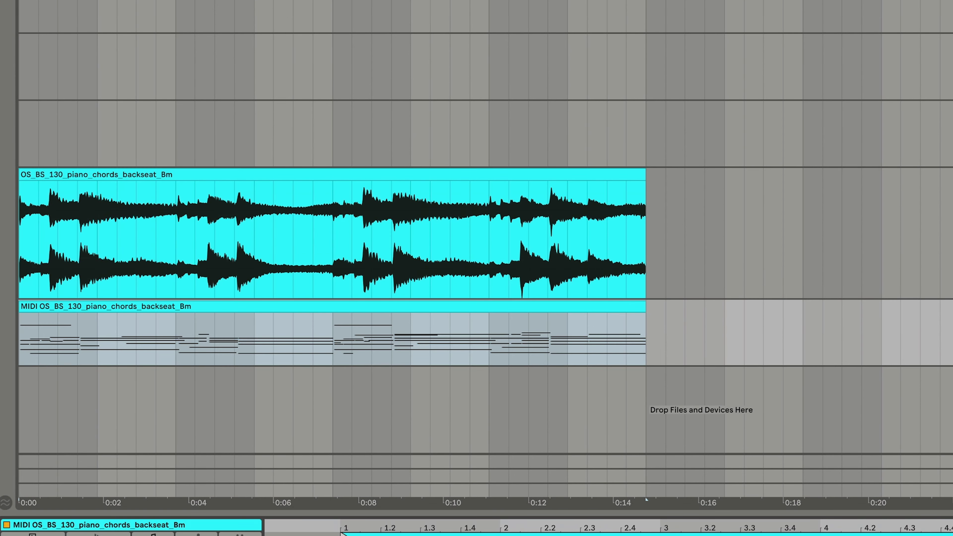
drag(567, 515, 567, 353)
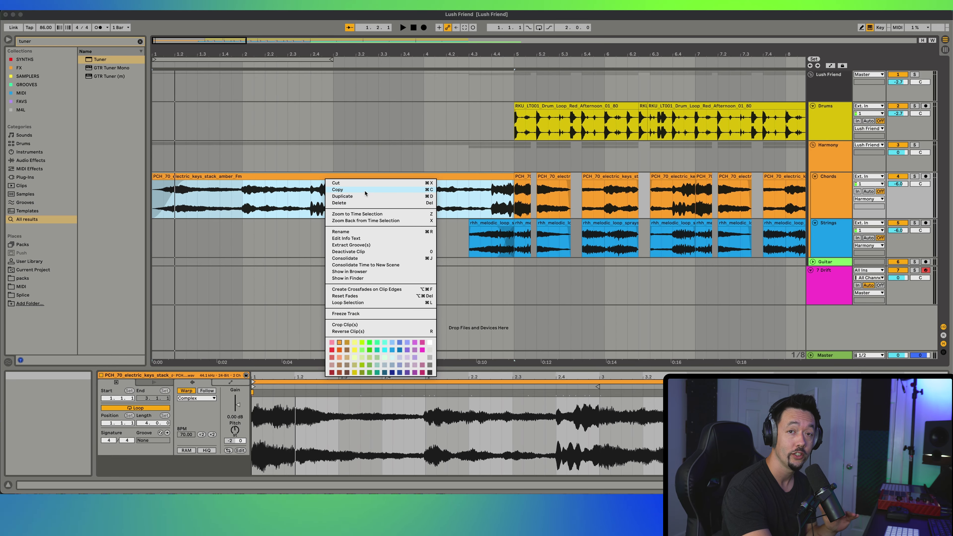
- Load an Auto Filter on the Chords track by searching for "filter", and set its cutoff to about 252 Hz with 16% resonance
click(827, 177)
key(super+f)
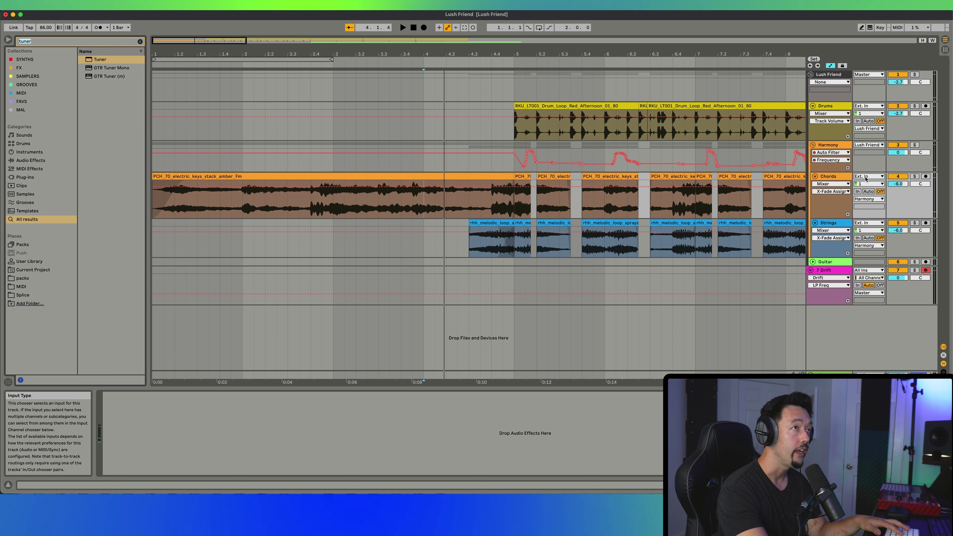
text(filter)
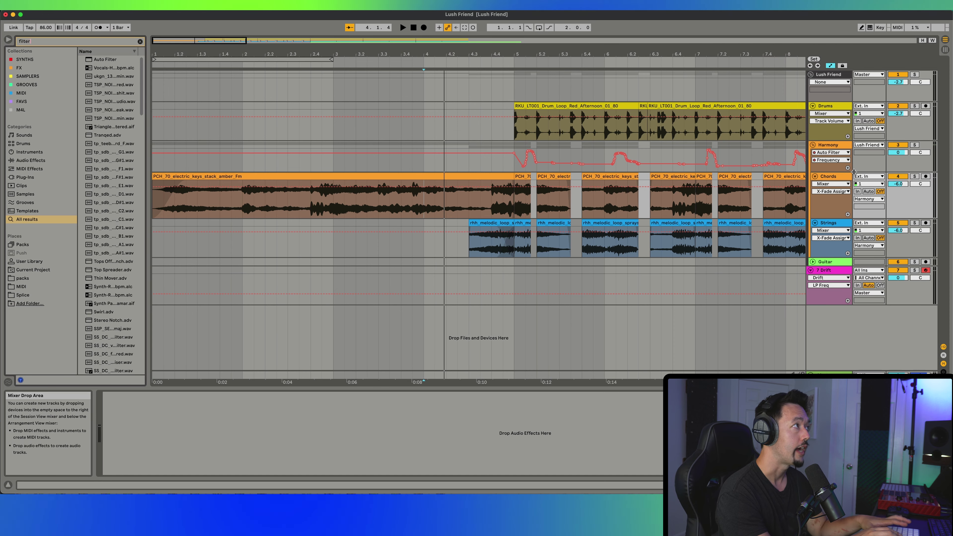
key(Return)
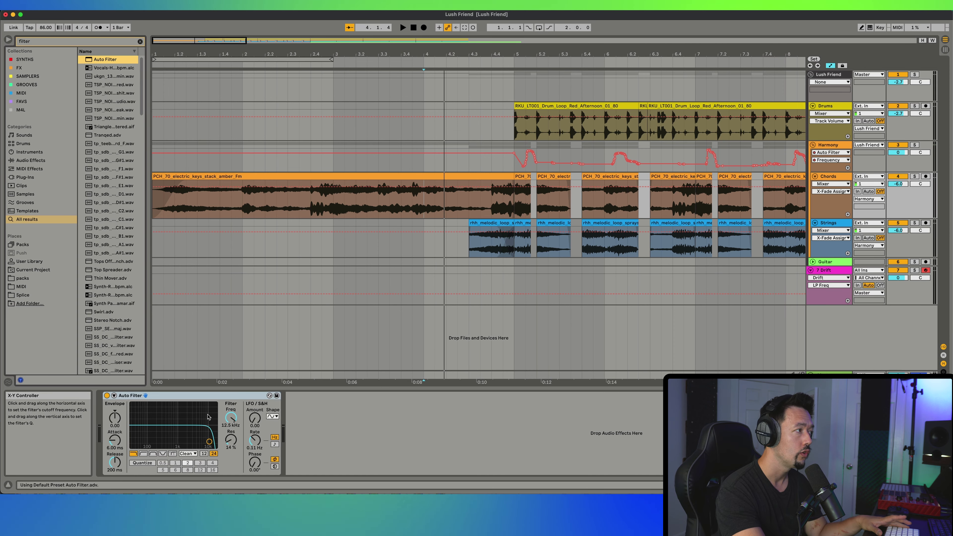
drag(208, 444, 161, 441)
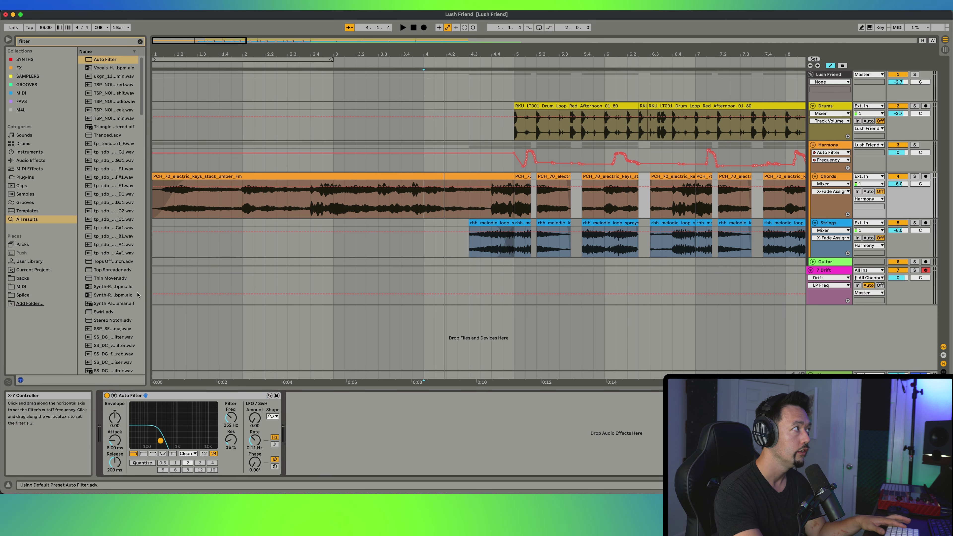
- Search for "tuner", load Tuner after the Auto Filter, and adjust the filter to about 551 Hz and 12% resonance during playback
key(super+f)
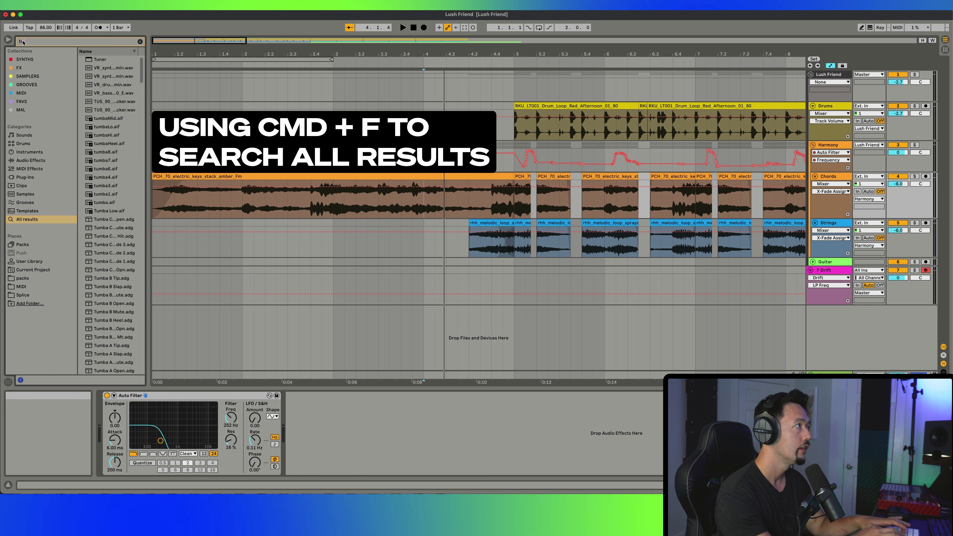
text(tuner)
key(Down)
key(Return)
key(space)
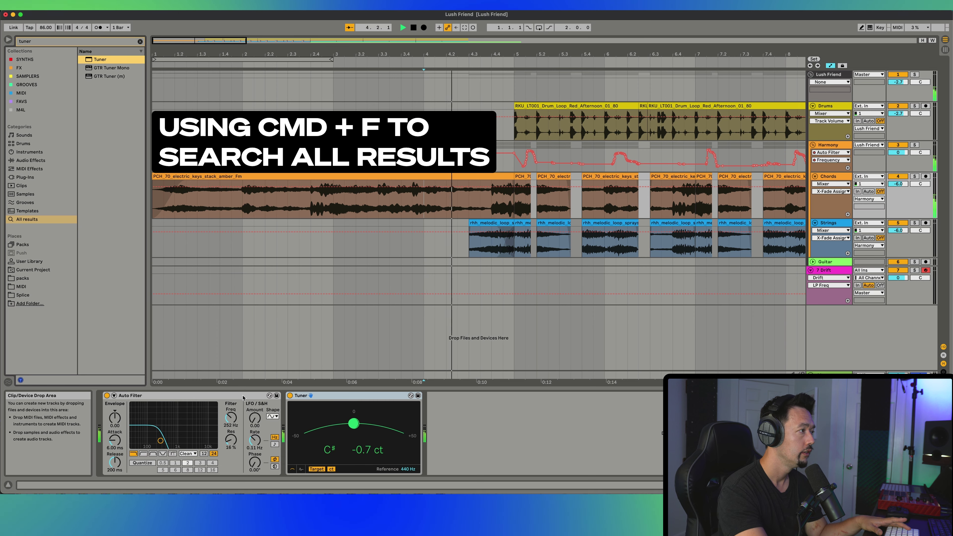
drag(143, 447, 157, 441)
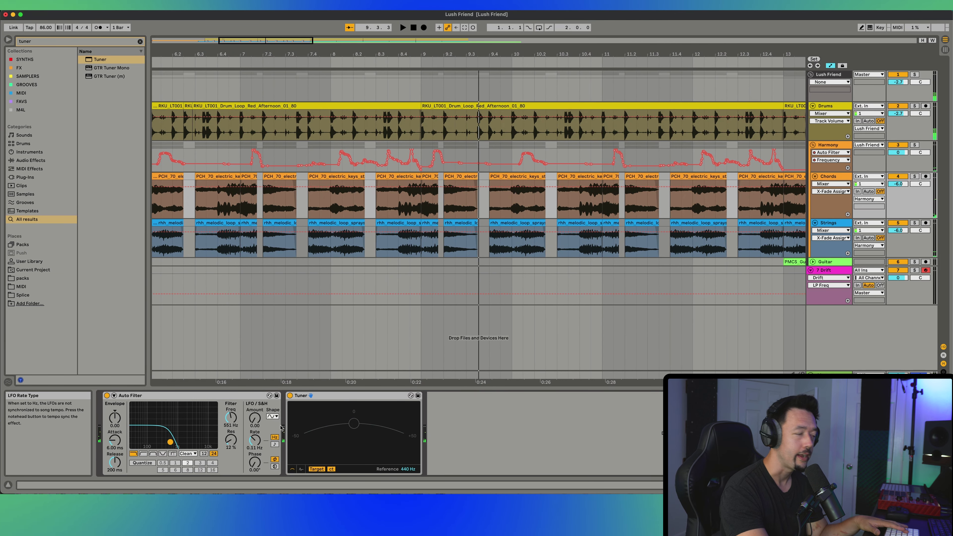
- Select the Drift track and keep it armed for playing notes from the computer MIDI keyboard
click(849, 287)
click(926, 270)
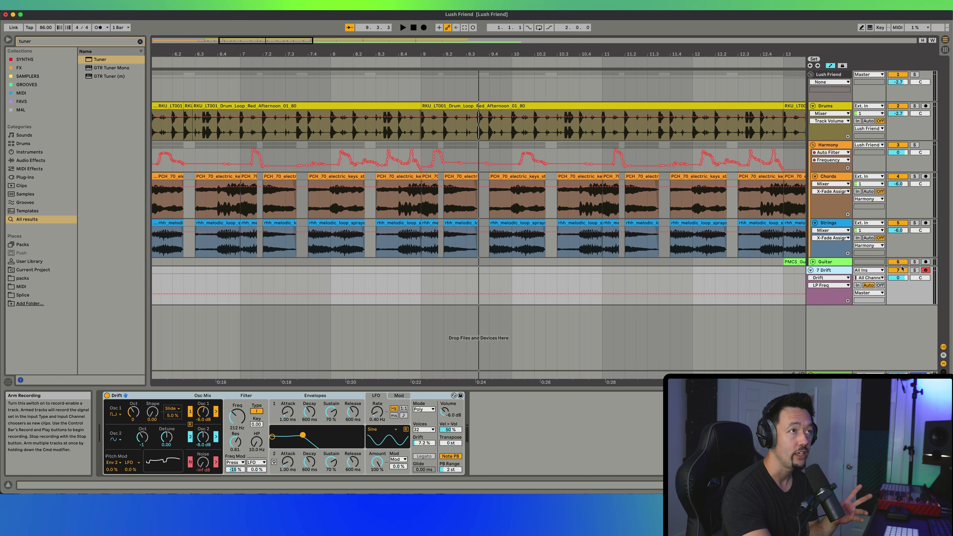
click(926, 270)
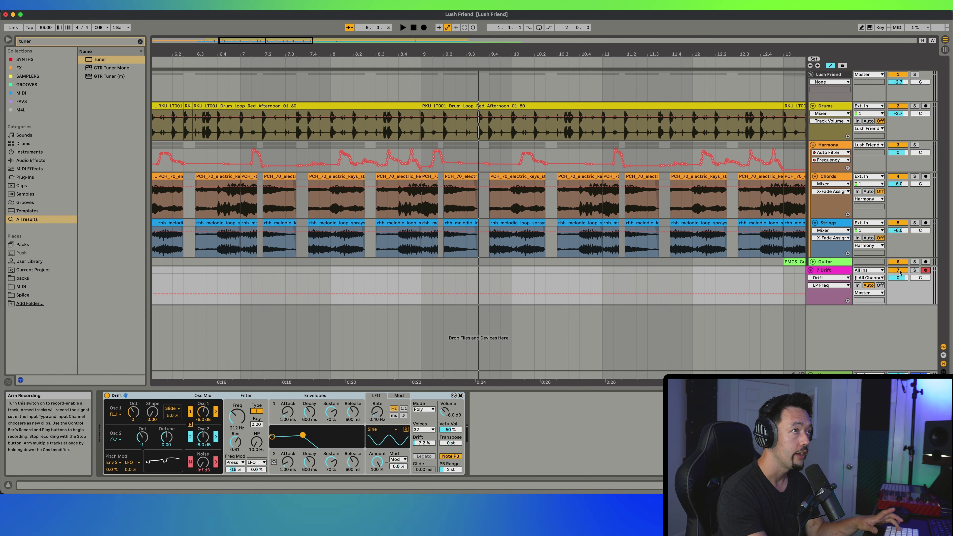
click(819, 275)
key(m)
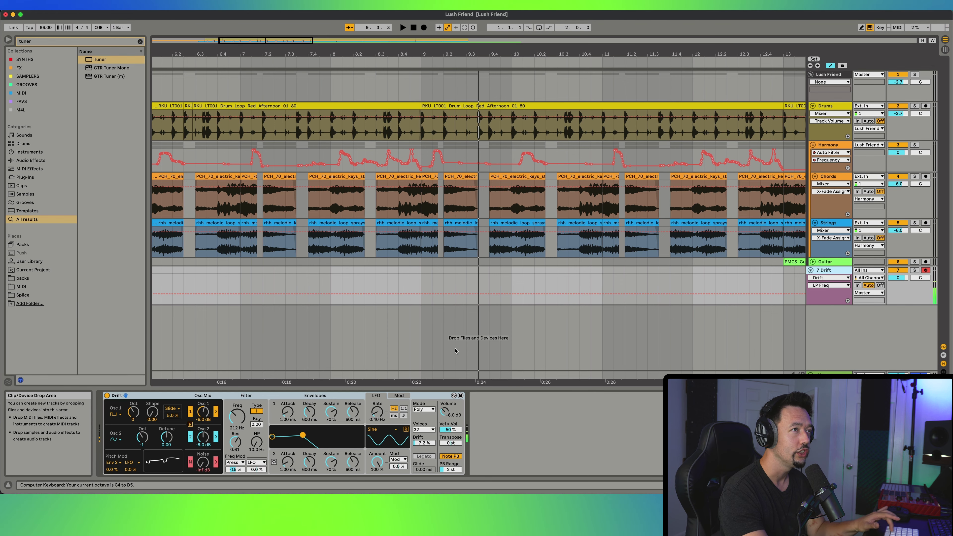
- Play the arrangement from 4.1.1 while testing Drift notes, and lower the computer keyboard's octave to C1 to D2
key(x)
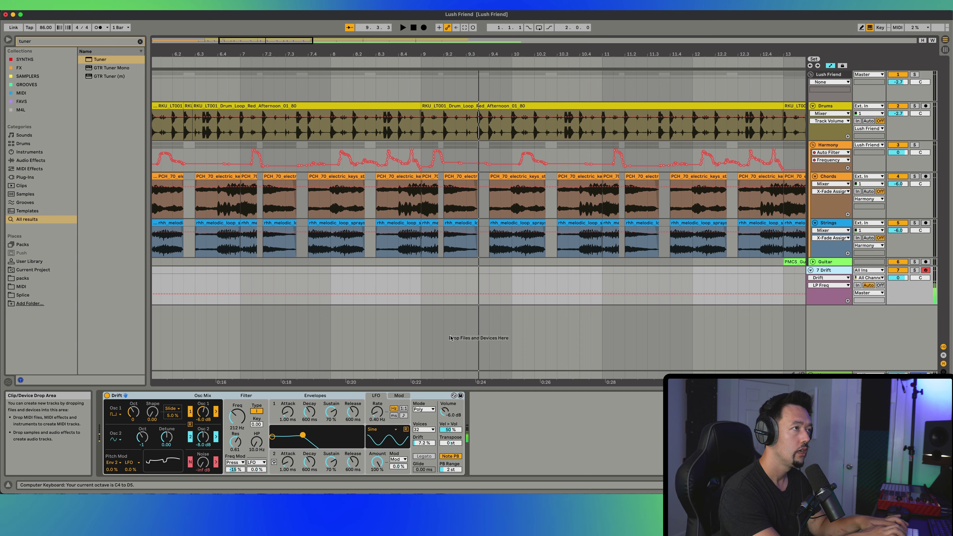
key(space)
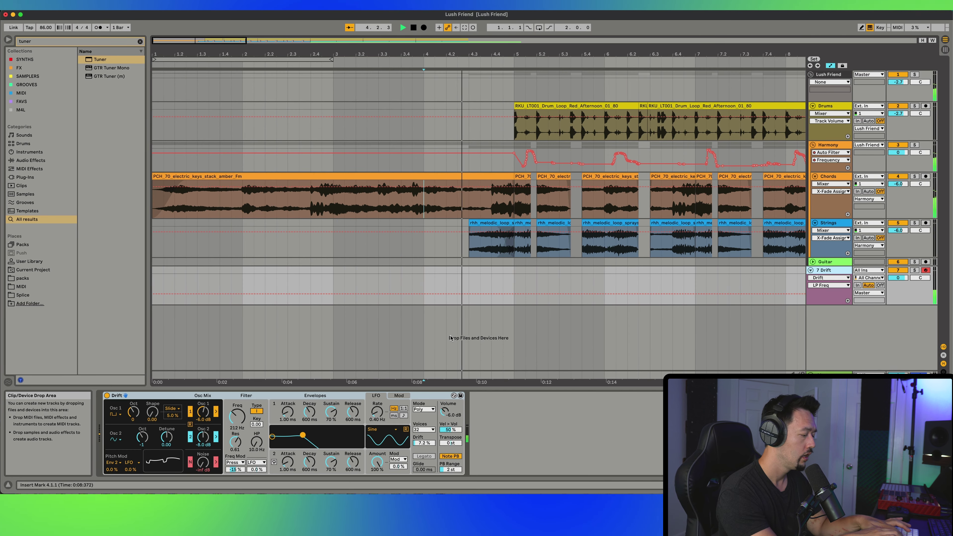
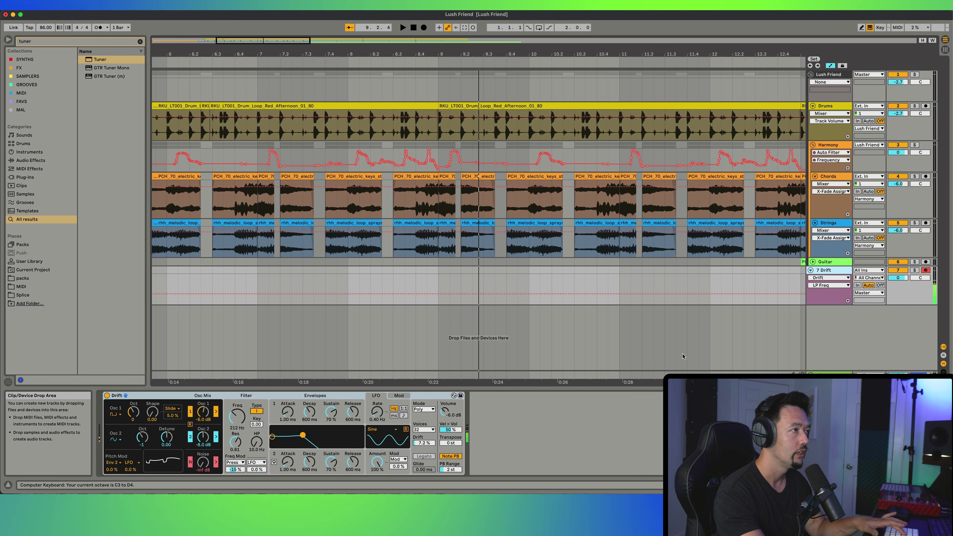
key(z)
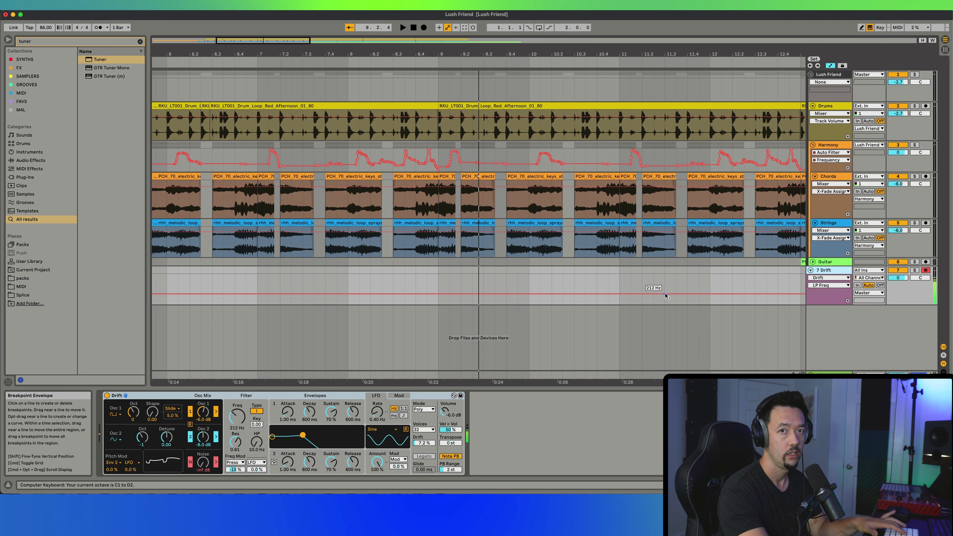
click(836, 271)
scroll(328, 272, left, 10)
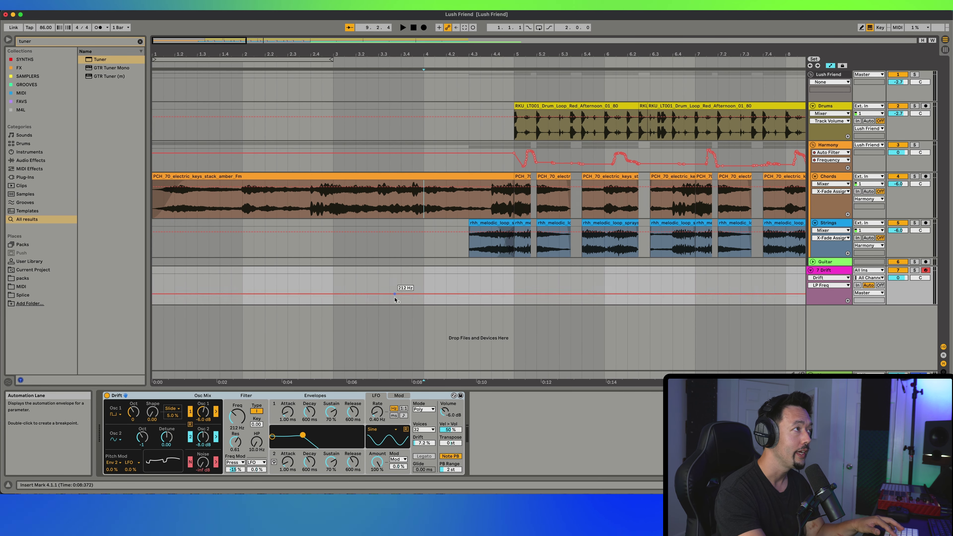
double_click(154, 273)
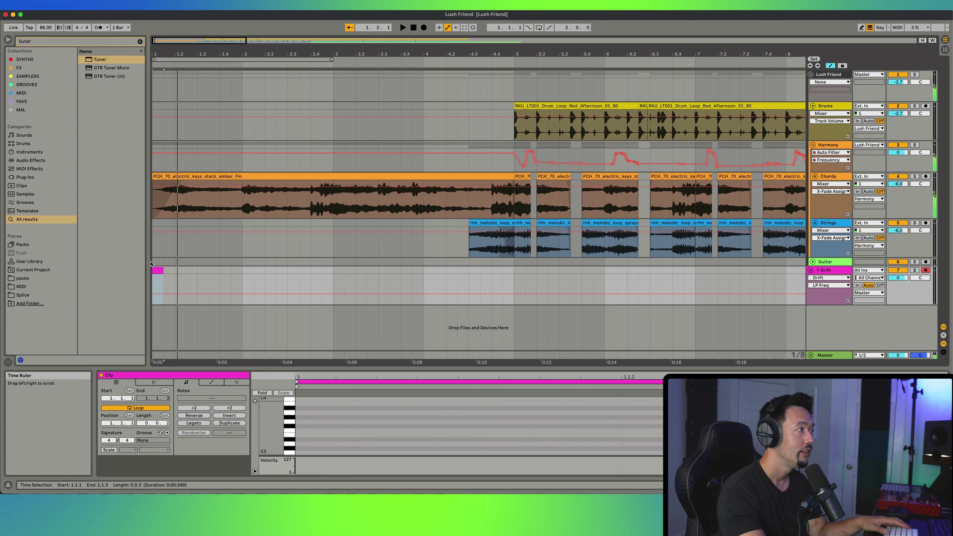
key(Delete)
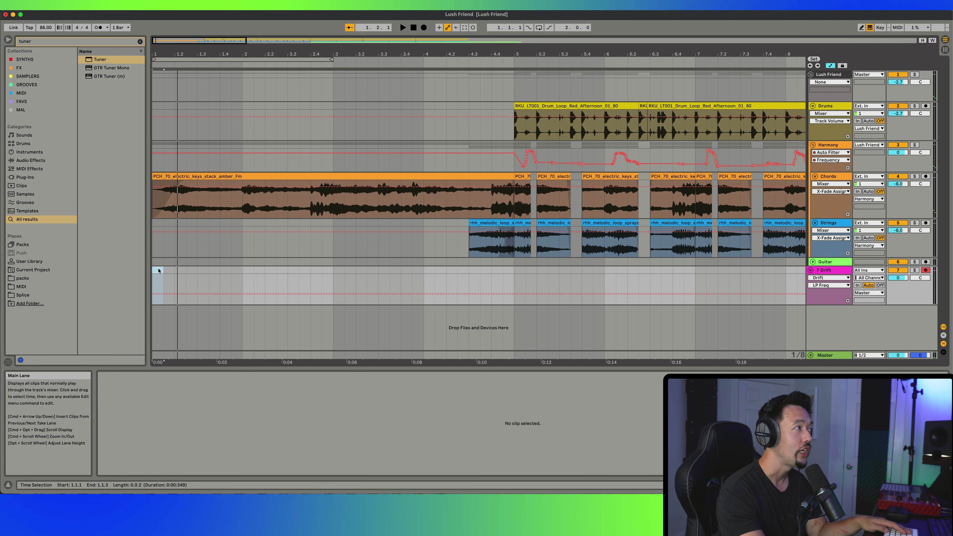
- Place the insert marker at 1.1.1 on the Drift track and widen the arrangement grid to one bar
click(154, 271)
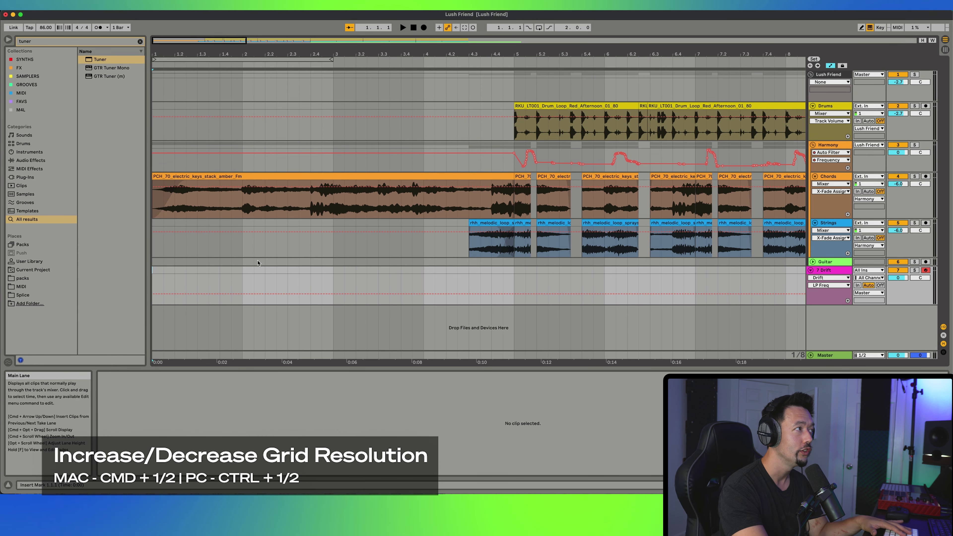
right_click(264, 242)
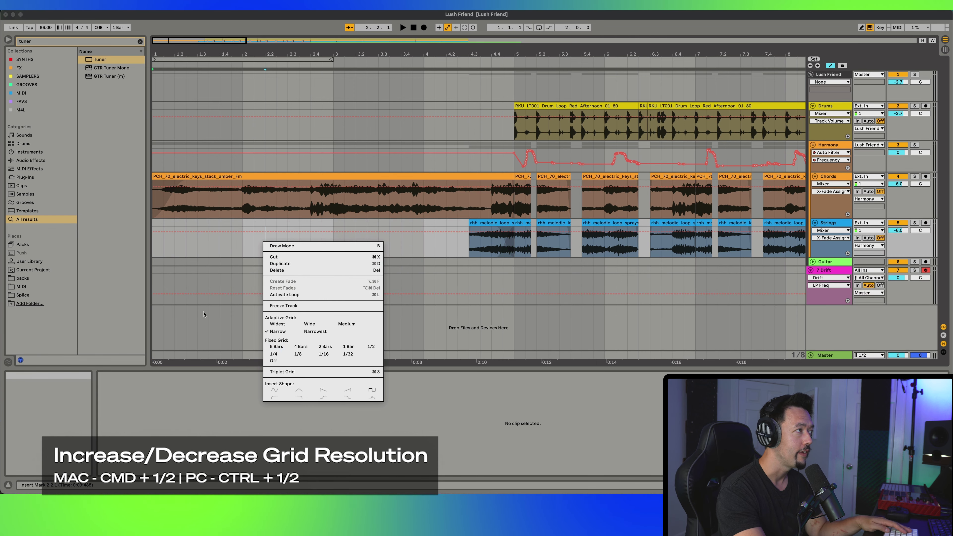
click(186, 287)
click(155, 276)
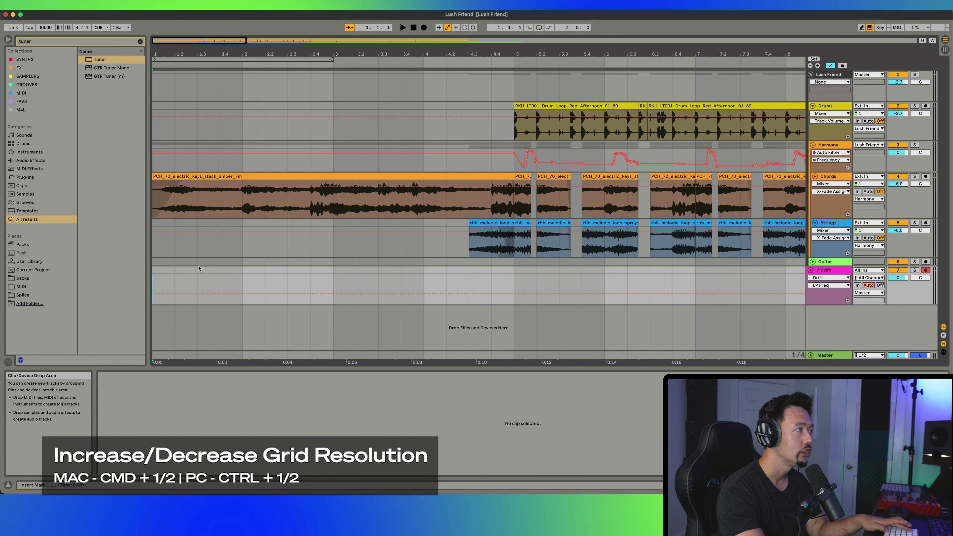
key(super+2)
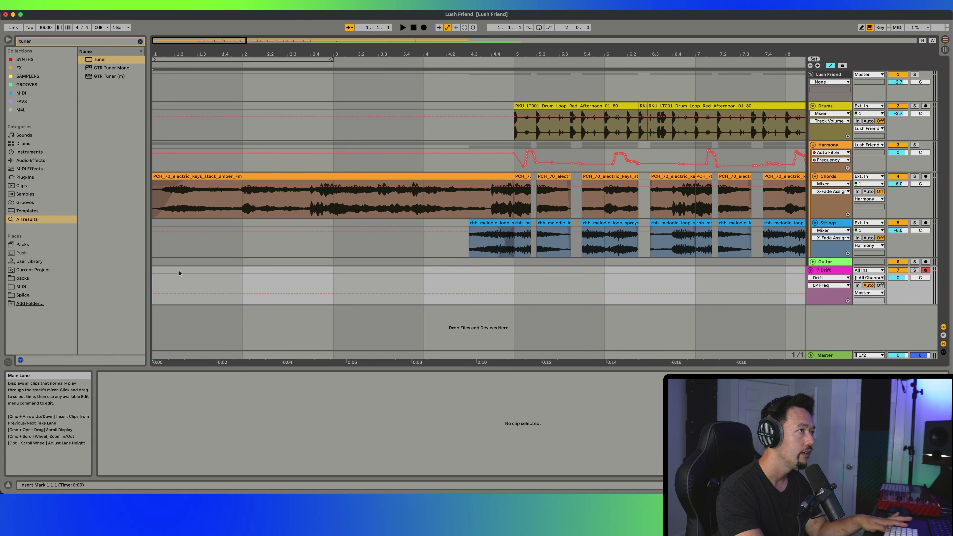
- Create a one-bar MIDI clip at 1.1.1 on the Drift track and extend it to four bars, ending at 5.1.1
double_click(167, 273)
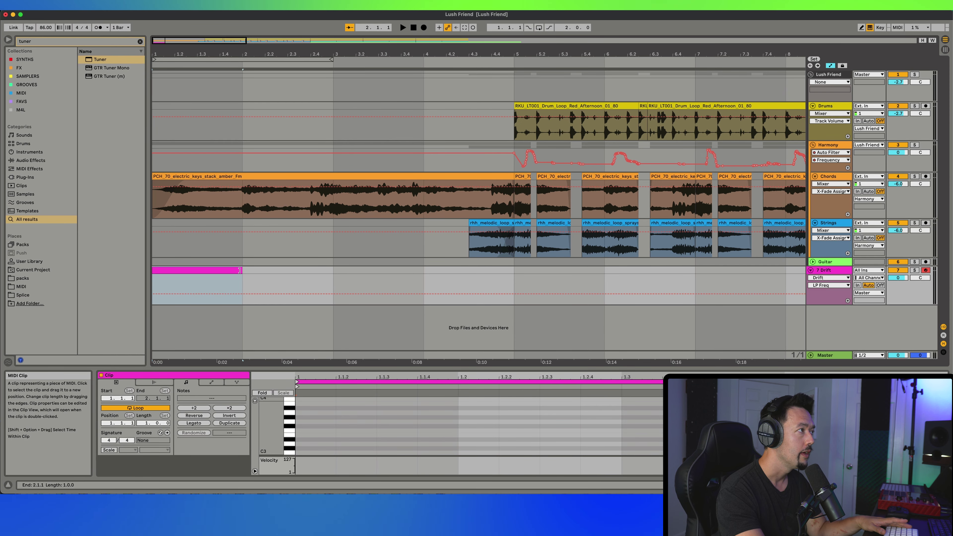
drag(475, 274, 518, 279)
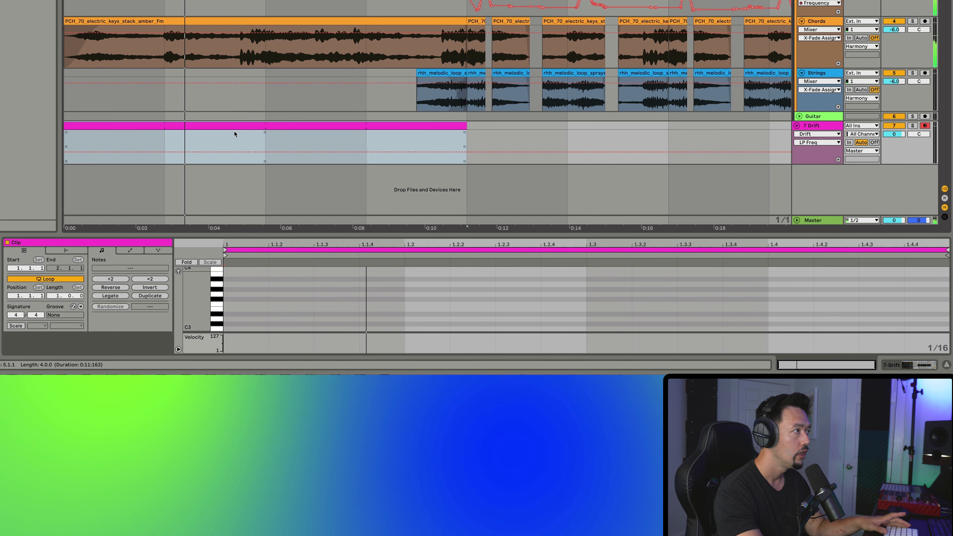
- Select the first two bars of the Drift clip, from 1.1.1 to 3.1.1, and consolidate them into one clip
click(251, 152)
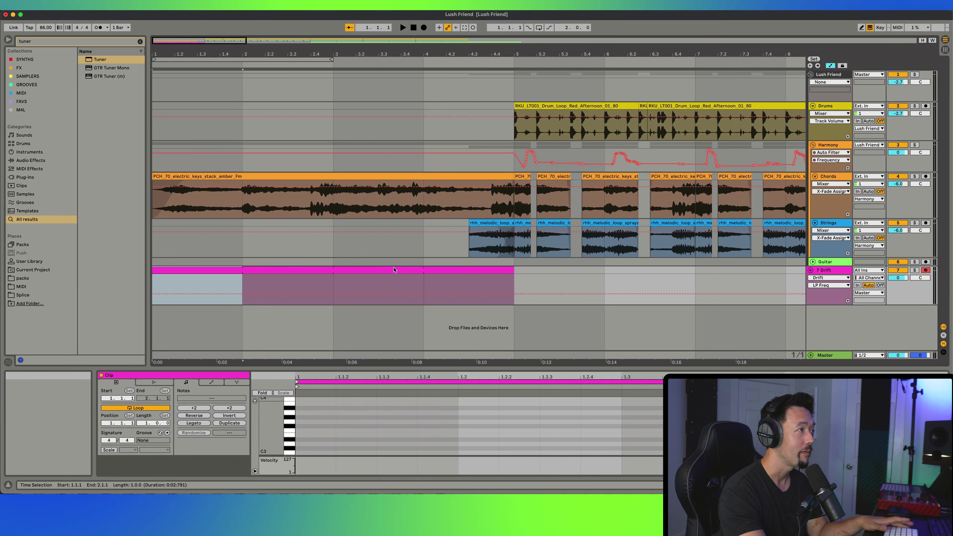
drag(326, 285, 197, 264)
key(super+j)
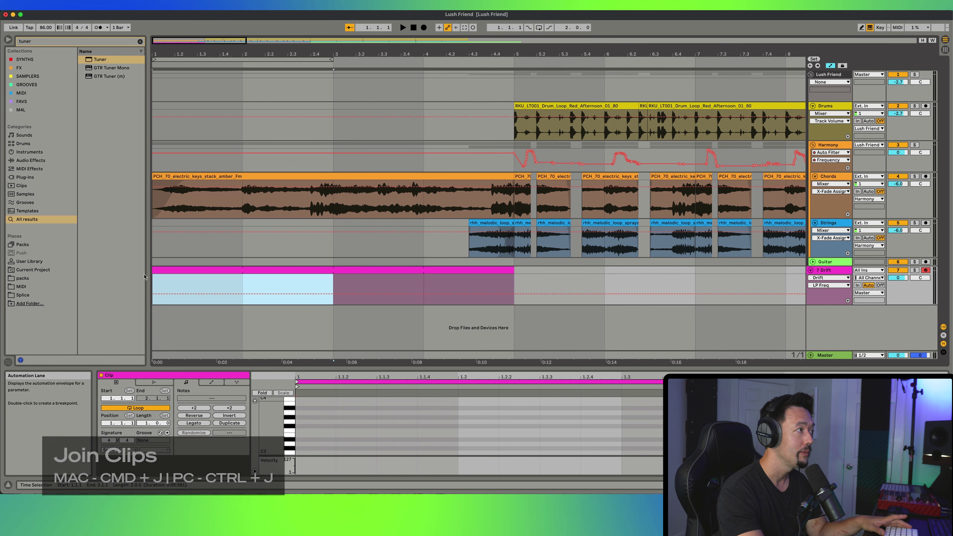
- Join the first two bars of the Drift clip into a single two-bar clip and open it for note editing
key(super+j)
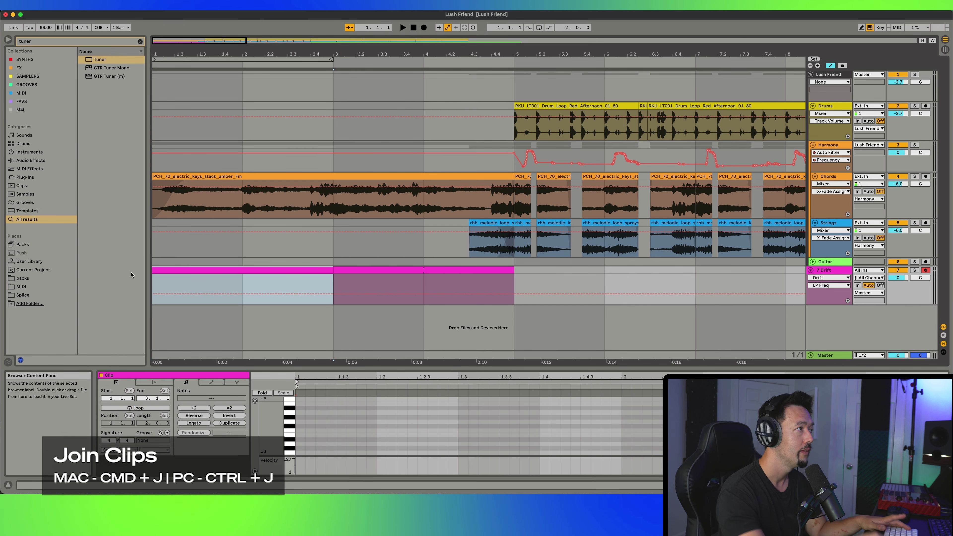
click(417, 283)
click(334, 270)
click(325, 268)
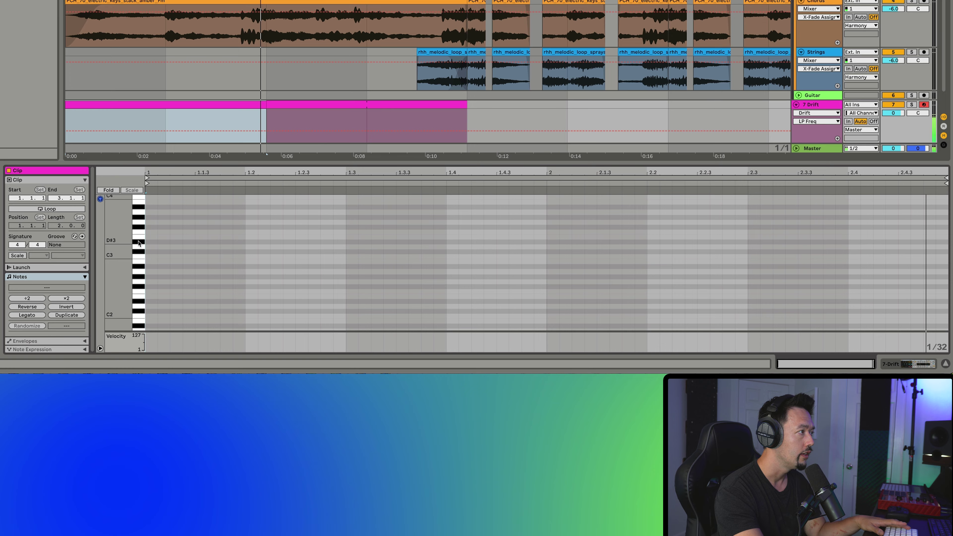
- Play the arrangement while auditioning piano-roll keys around C3 against the chords to find their tonal centre
click(143, 251)
click(143, 246)
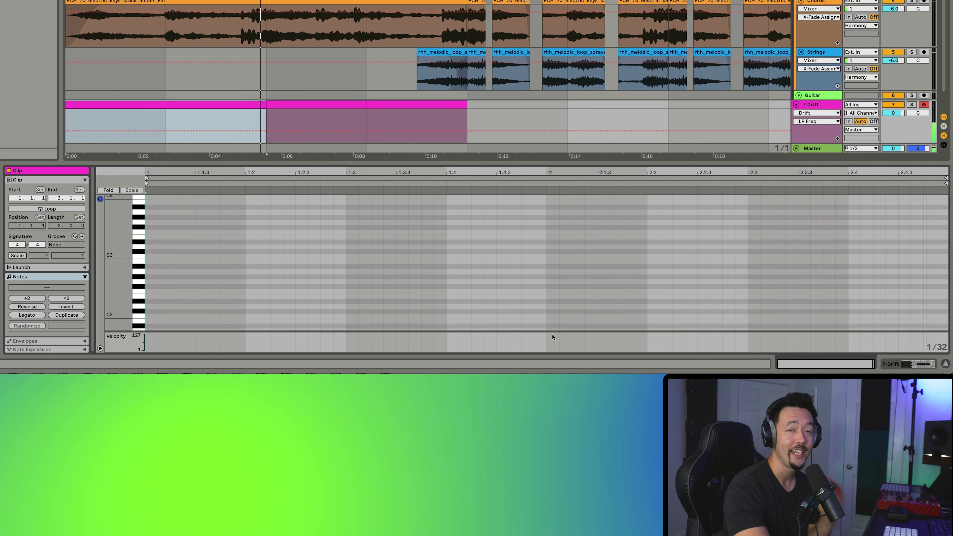
key(space)
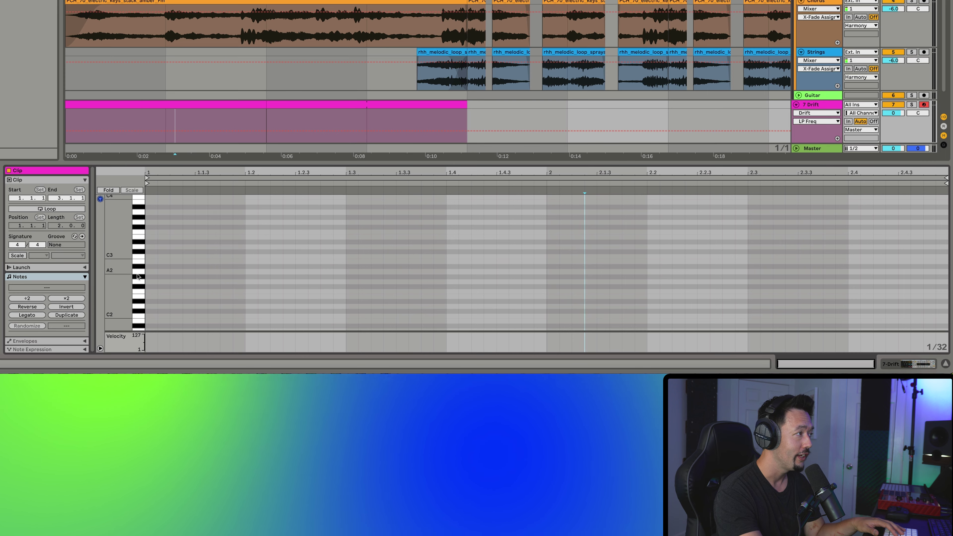
click(140, 259)
click(140, 259)
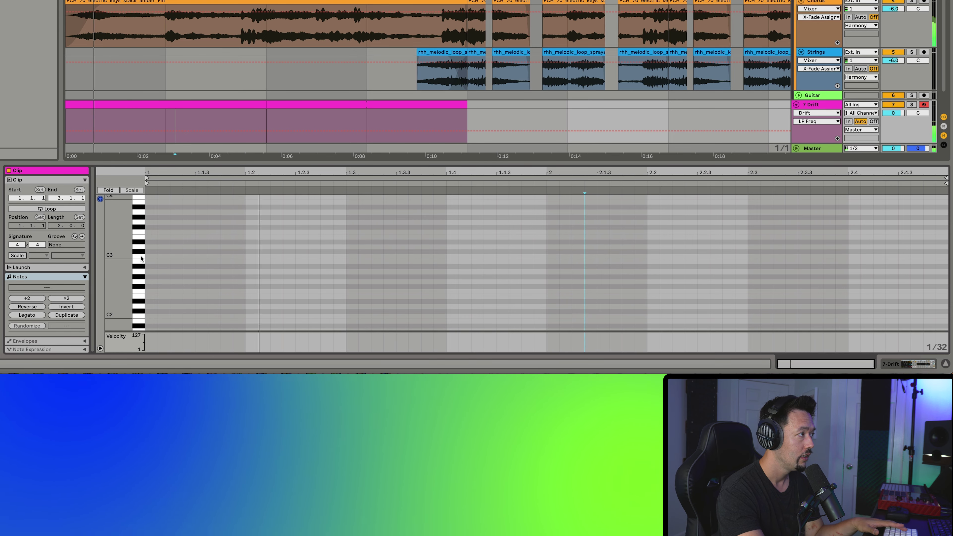
click(139, 257)
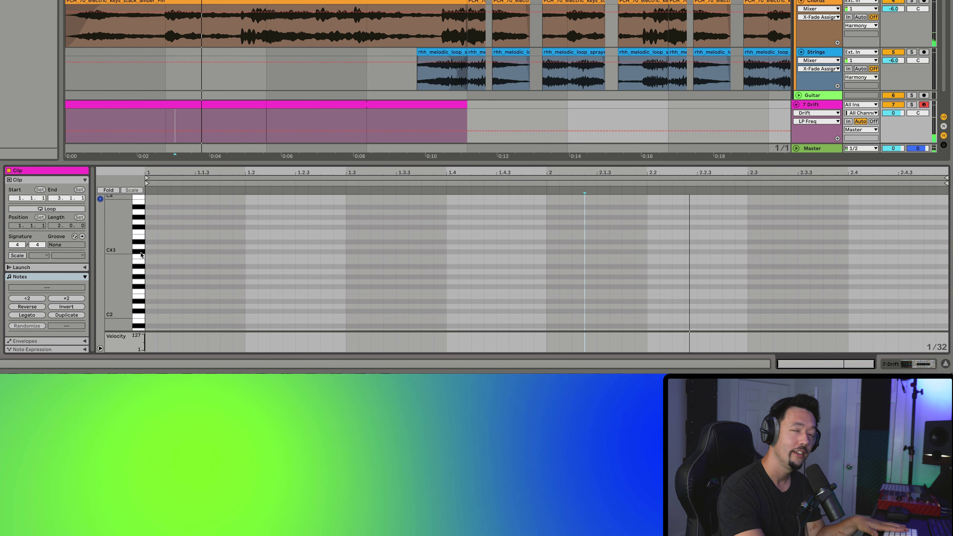
click(139, 254)
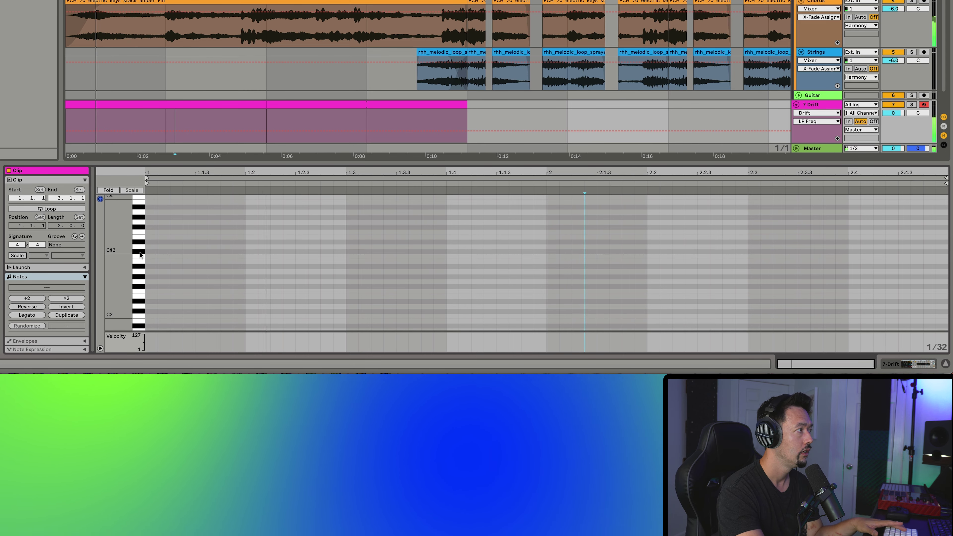
- Audition C#3, D3 and D#3 on the piano roll against the playing chords to identify the tonic
click(141, 255)
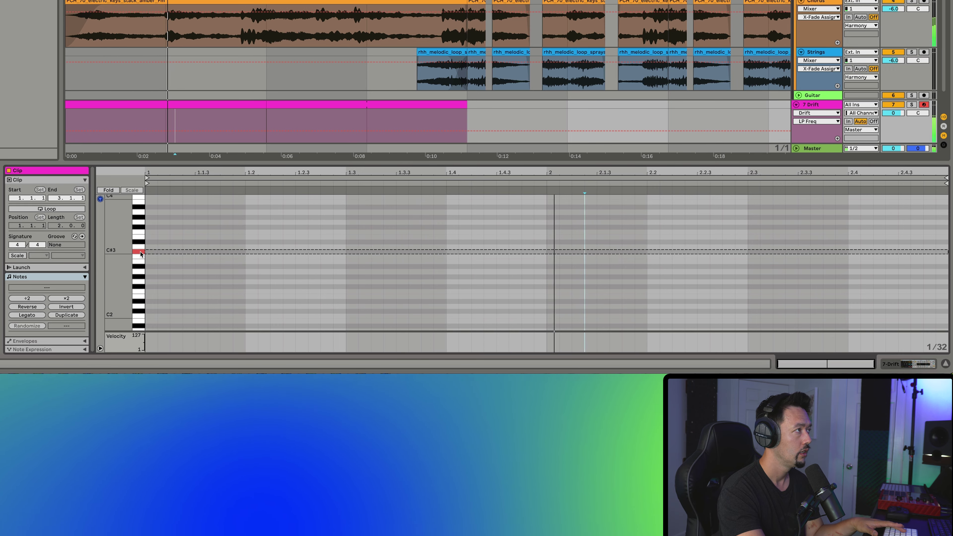
click(141, 254)
click(141, 254)
click(142, 248)
click(141, 248)
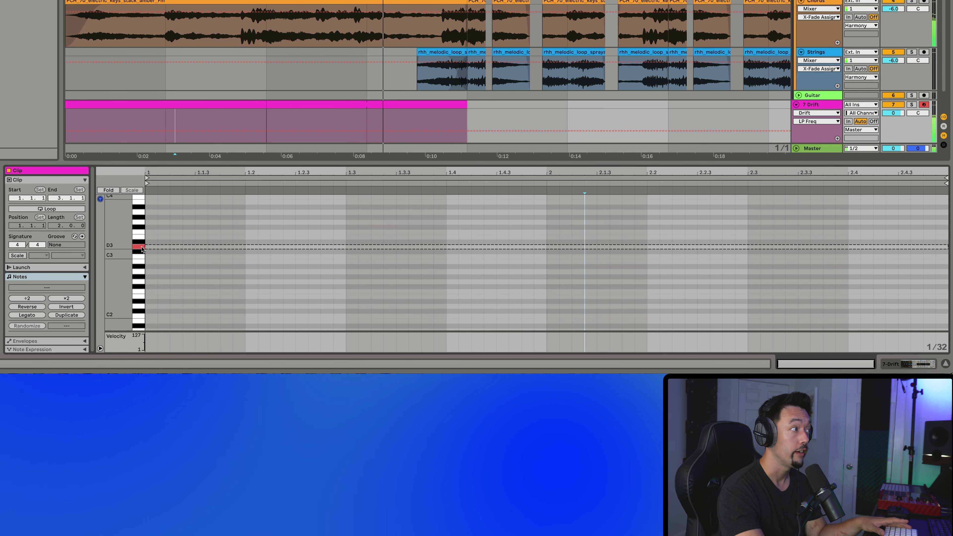
click(141, 249)
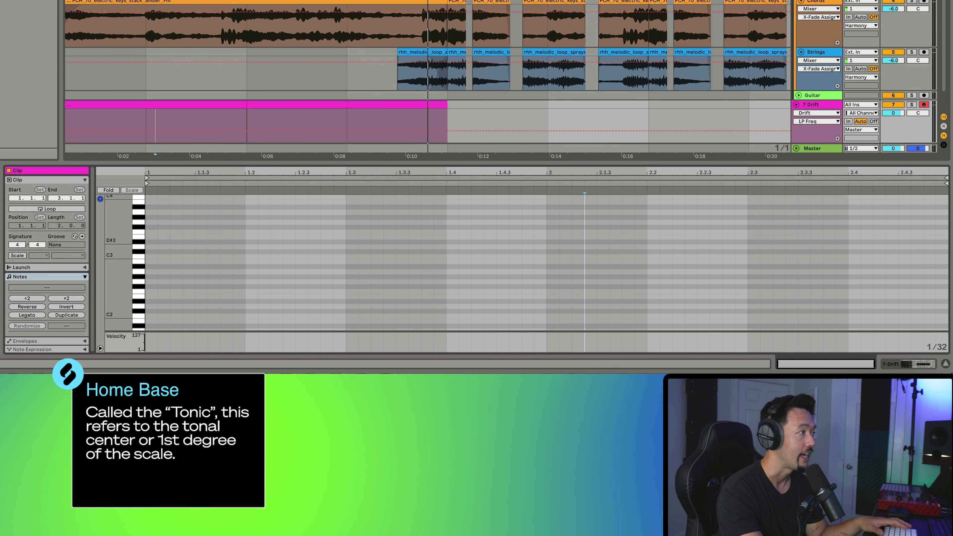
key(space)
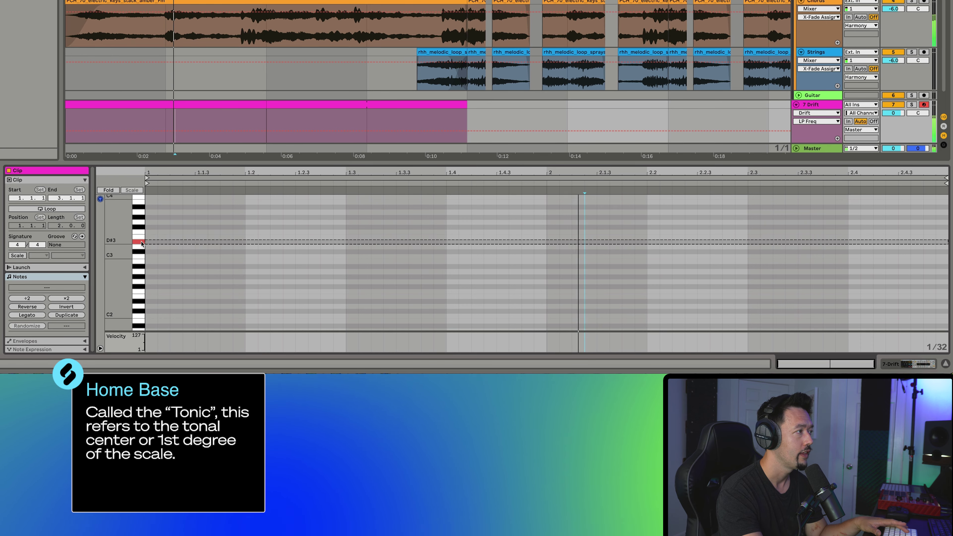
- Turn on the Drift clip's scale, set it to D#/Eb Minor, and limit the piano roll to the scale's notes
scroll(141, 236, up, 2)
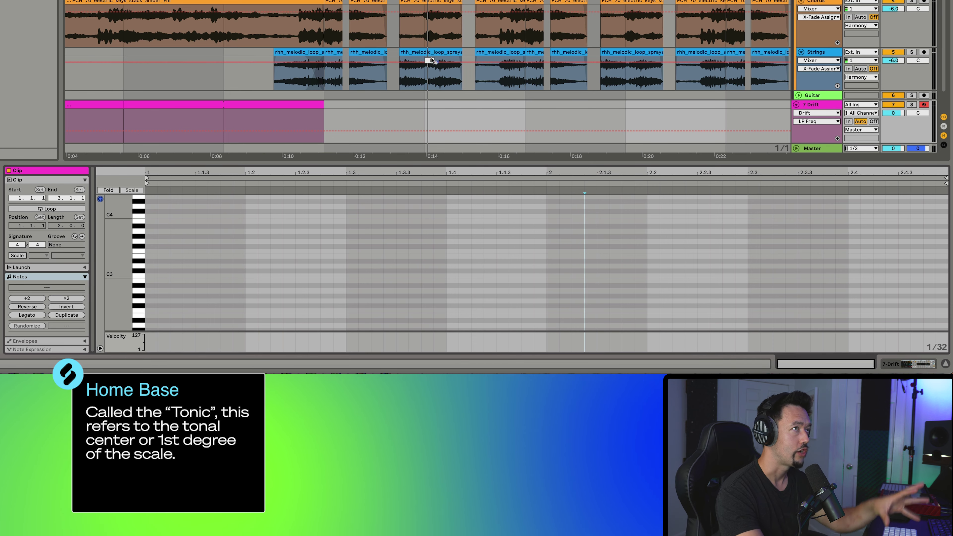
scroll(200, 311, down, 4)
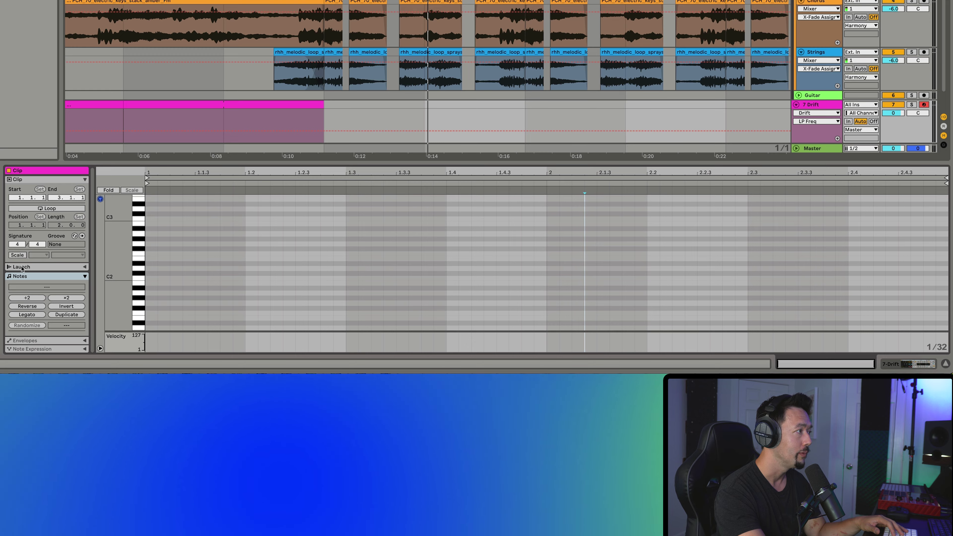
click(17, 254)
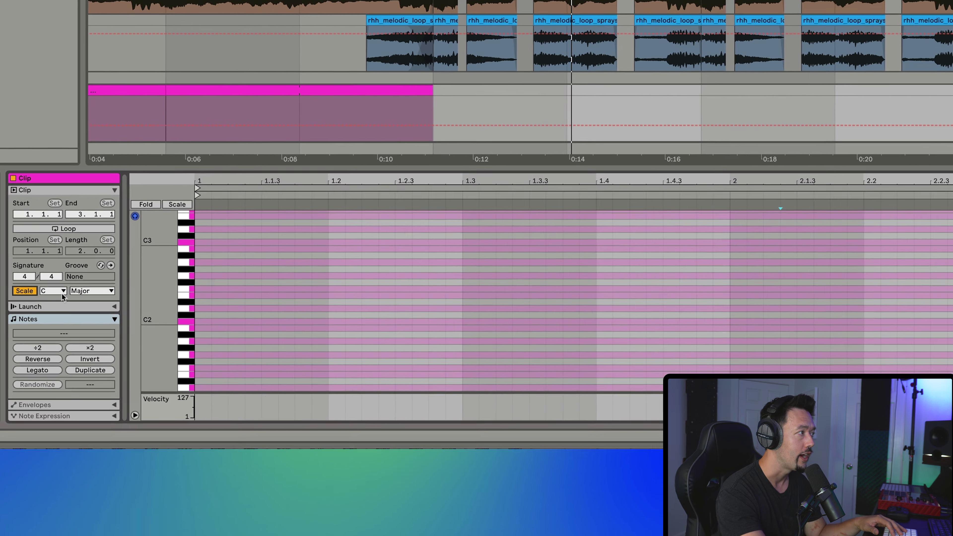
click(58, 292)
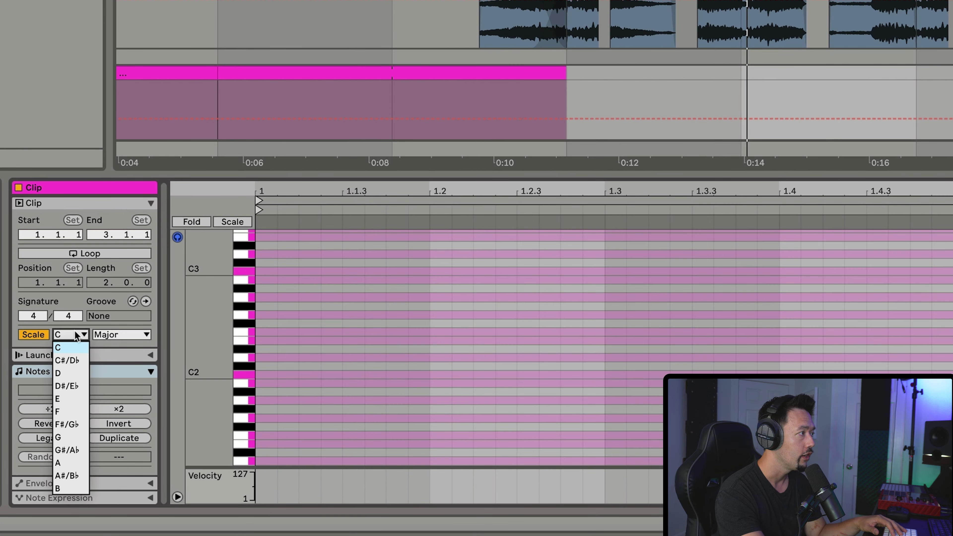
click(74, 390)
click(130, 337)
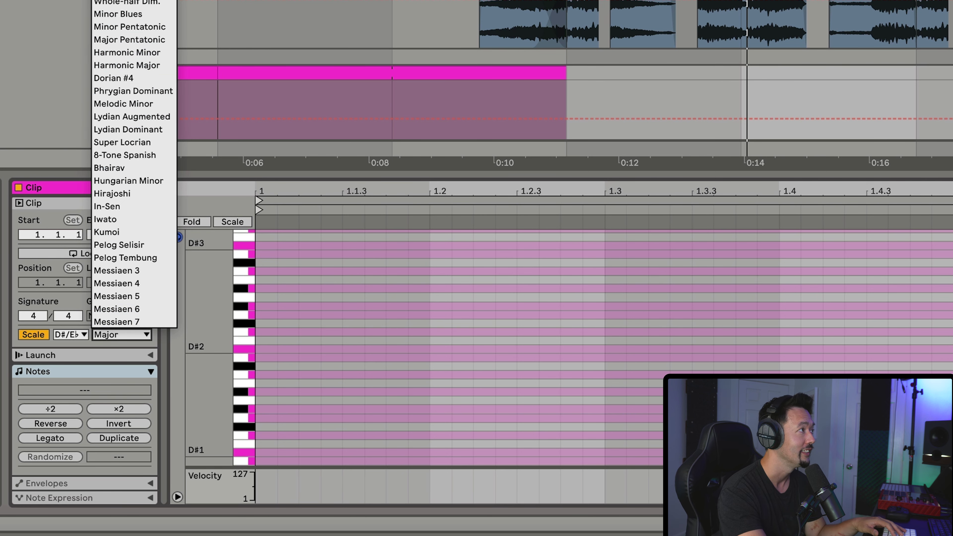
click(116, 0)
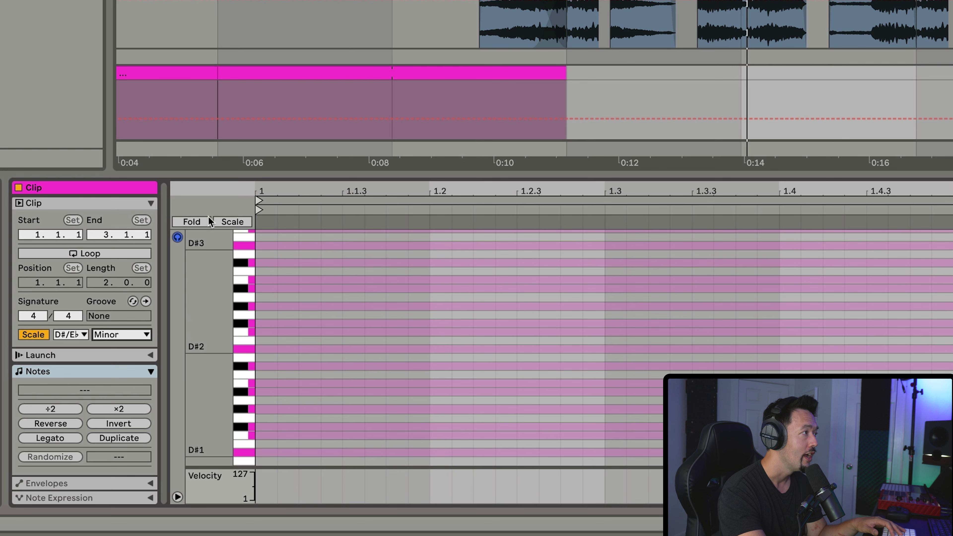
click(229, 222)
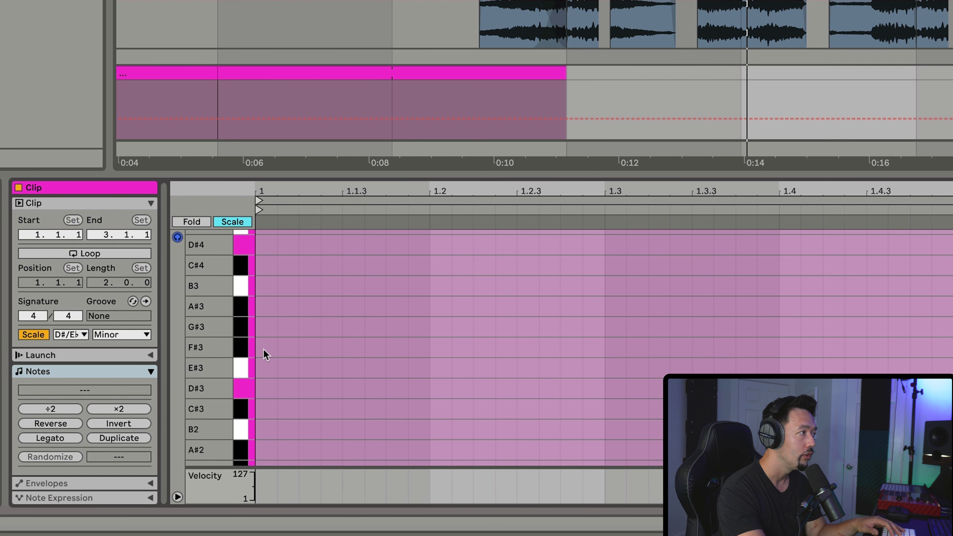
double_click(269, 328)
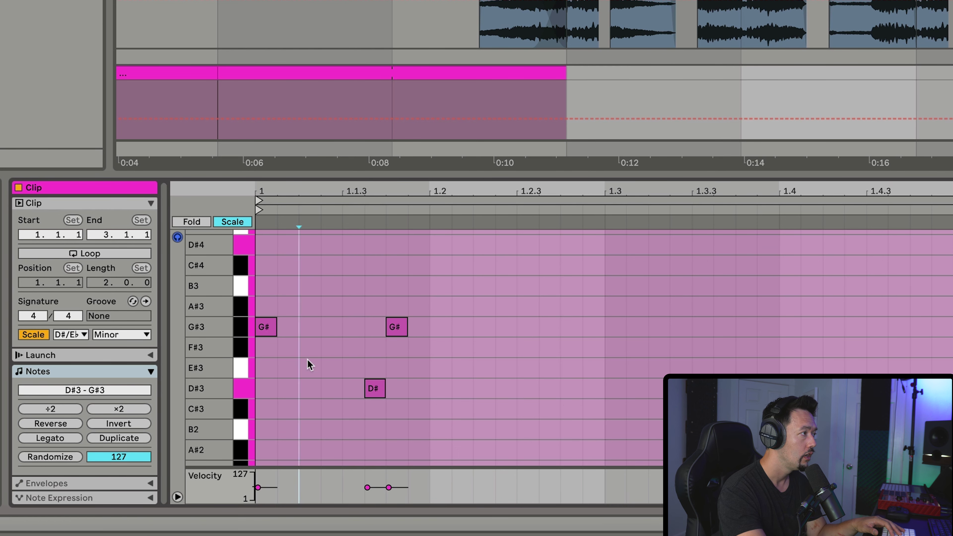
key(space)
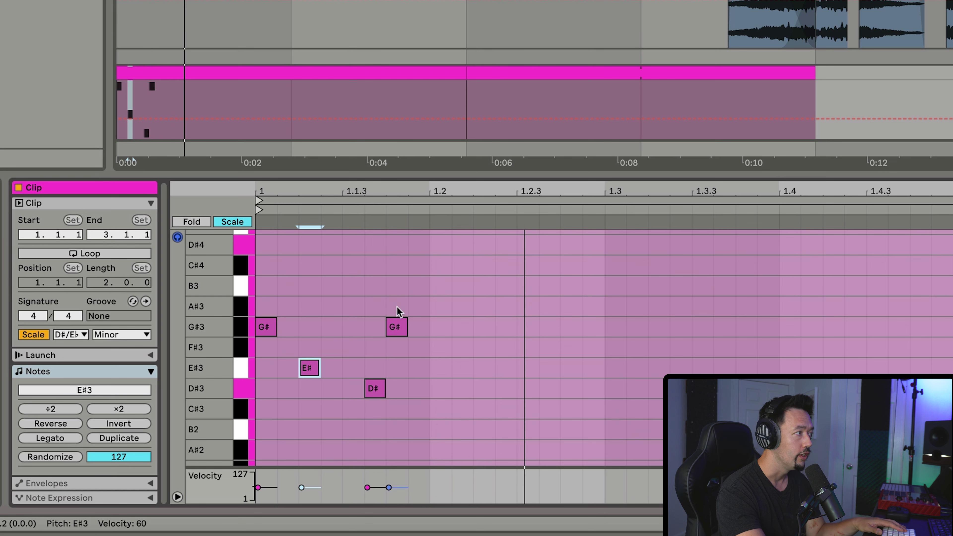
drag(477, 282, 304, 439)
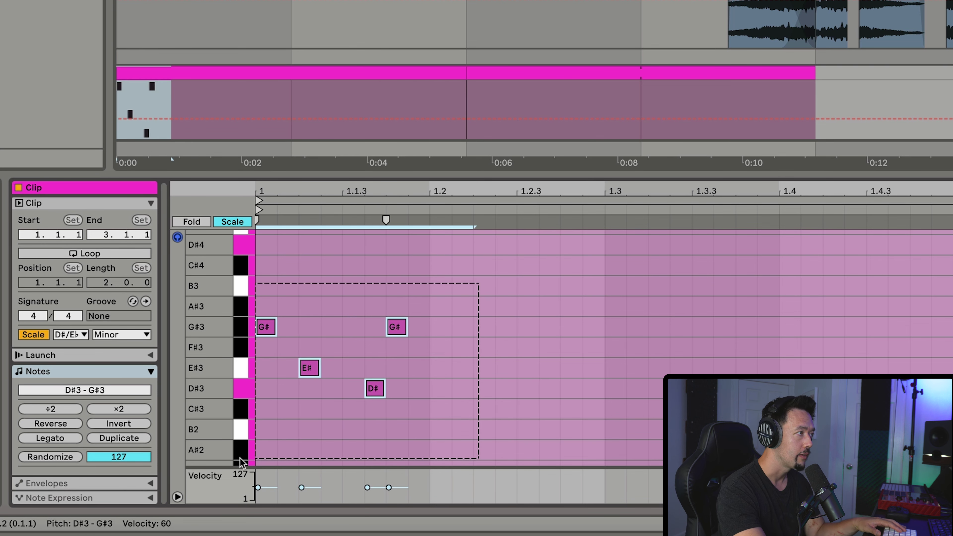
key(Delete)
- Add a bass note three sixteenths long at the start of the Drift clip and place it on D#1
scroll(332, 408, down, 3)
scroll(333, 408, down, 3)
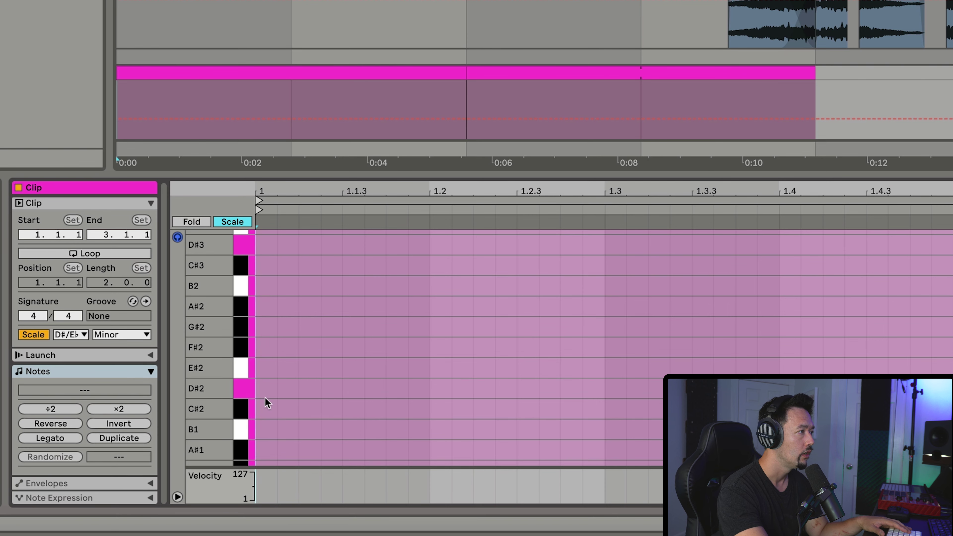
scroll(265, 400, down, 3)
double_click(182, 258)
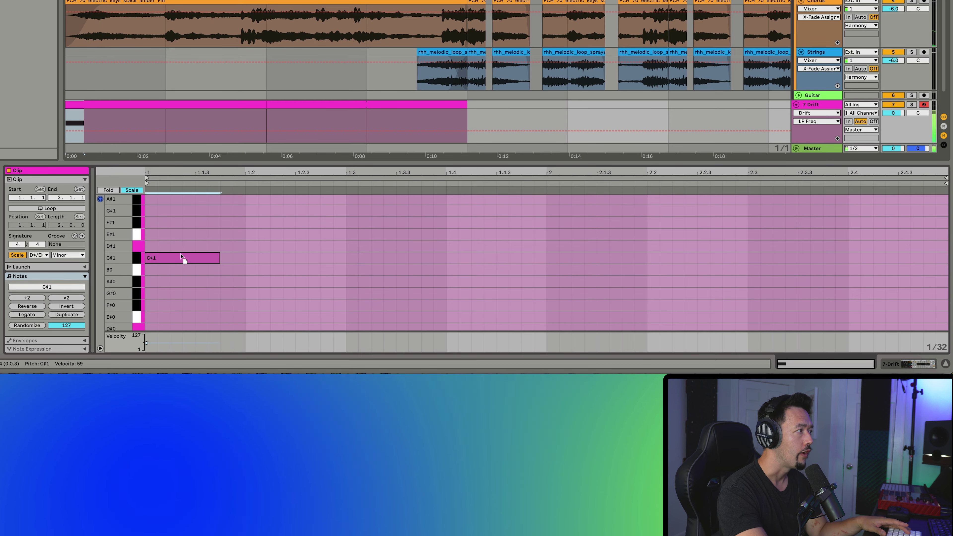
mouse_move(181, 257)
mouse_down()
mouse_move(185, 245)
mouse_move(172, 247)
mouse_up()
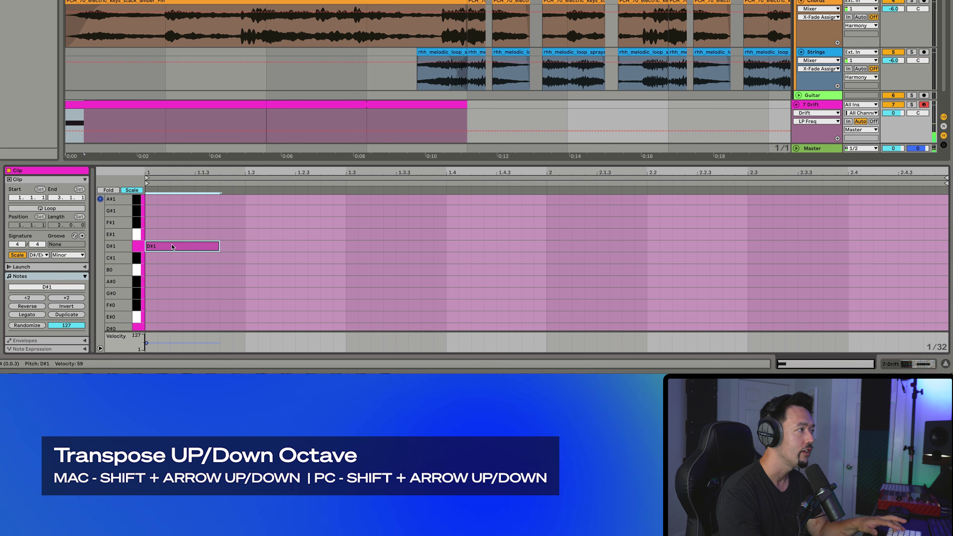
- Try transposing the D#1 note by octaves and scale steps, and shifting it to 1.1.3 while listening
key(shift+Down)
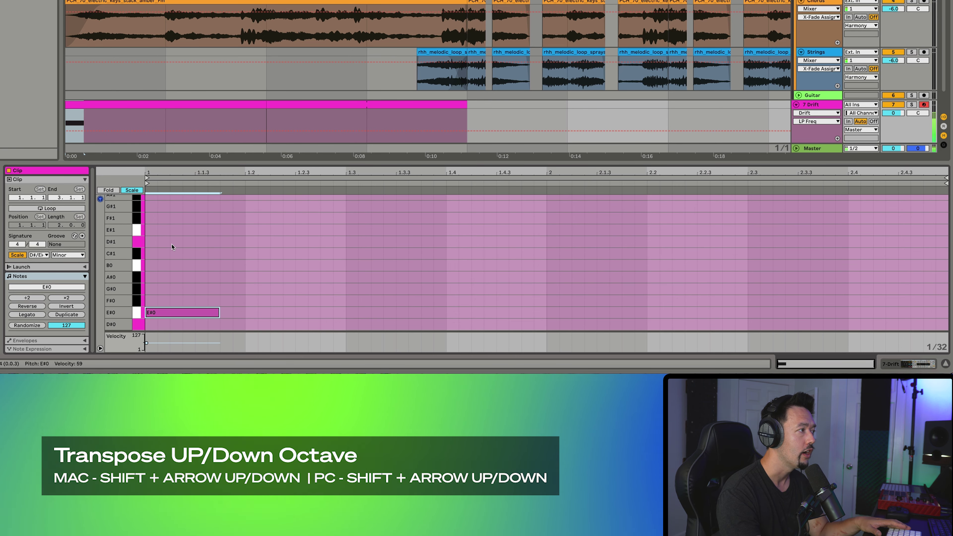
key(Up)
key(Up)
key(Up)
key(Up)
key(Up)
key(Down)
key(Down)
key(Down)
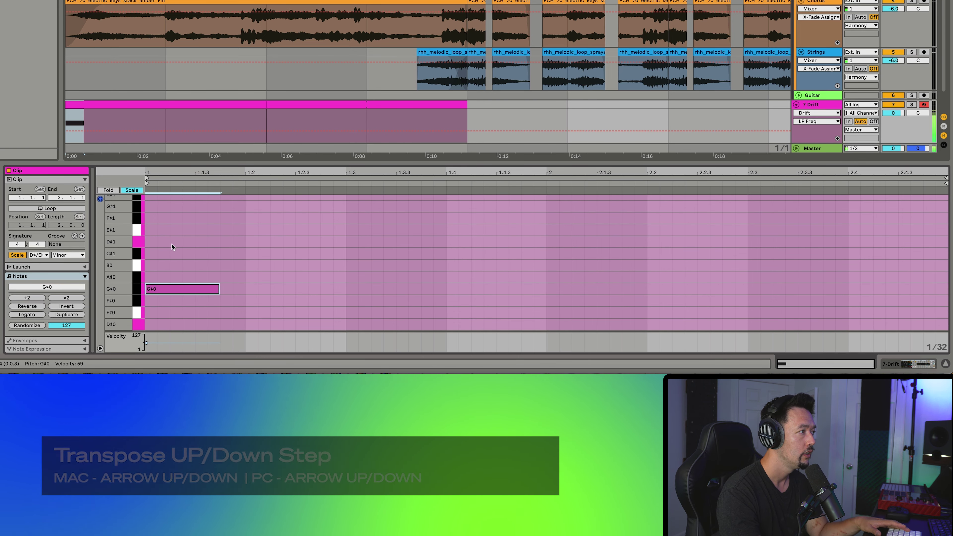
key(Down)
key(Down)
key(Down)
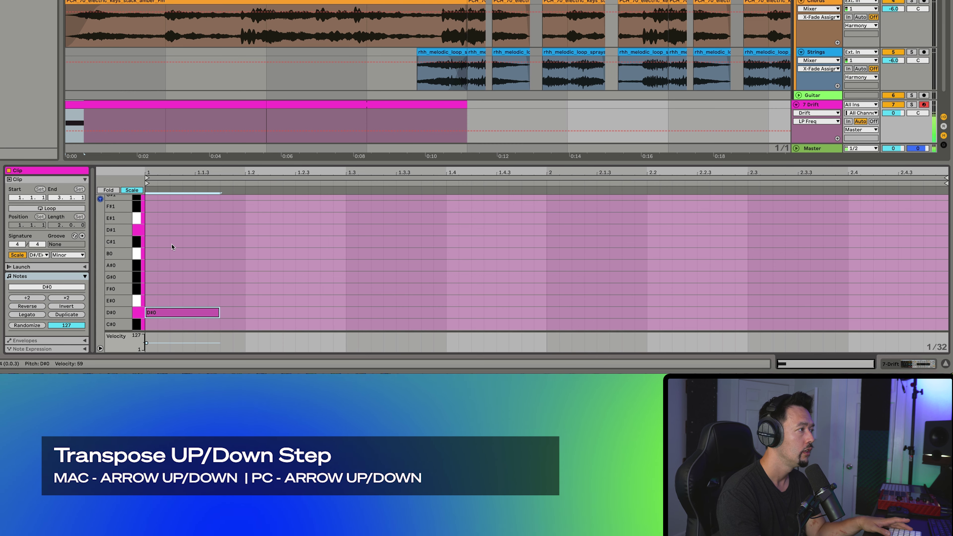
key(shift+Up)
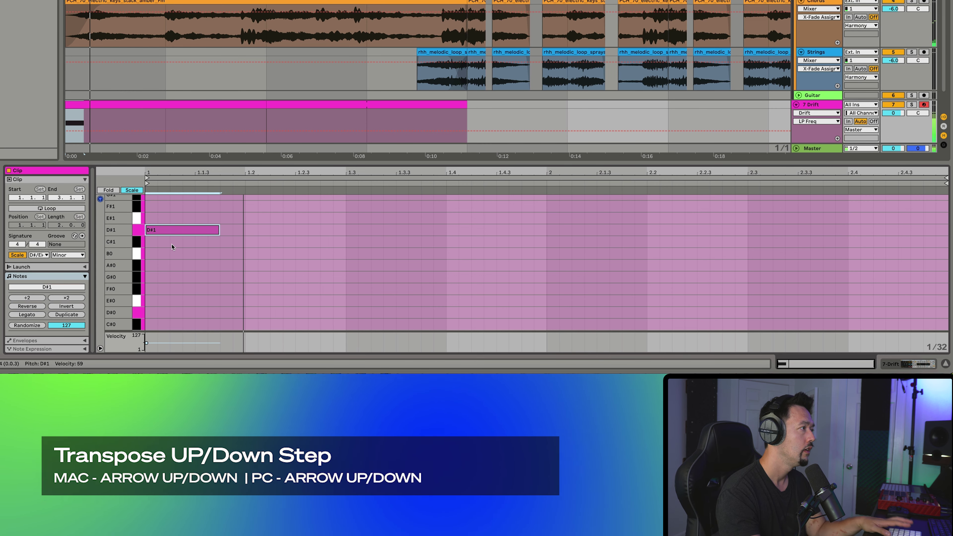
drag(174, 229, 240, 234)
key(space)
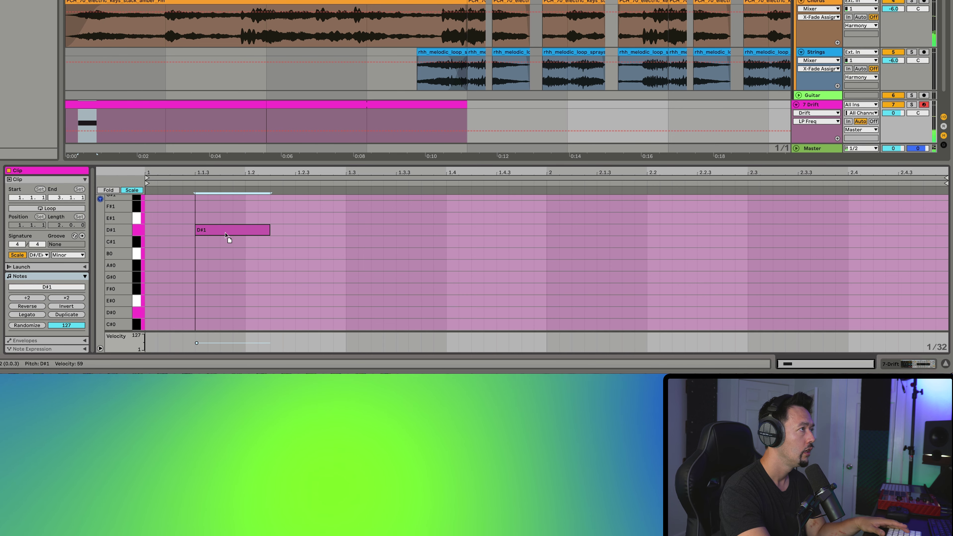
- Move the Drift clip containing the bass note to 5.1.1 and delete the empty two-bar clip before it
click(142, 106)
drag(135, 105, 539, 114)
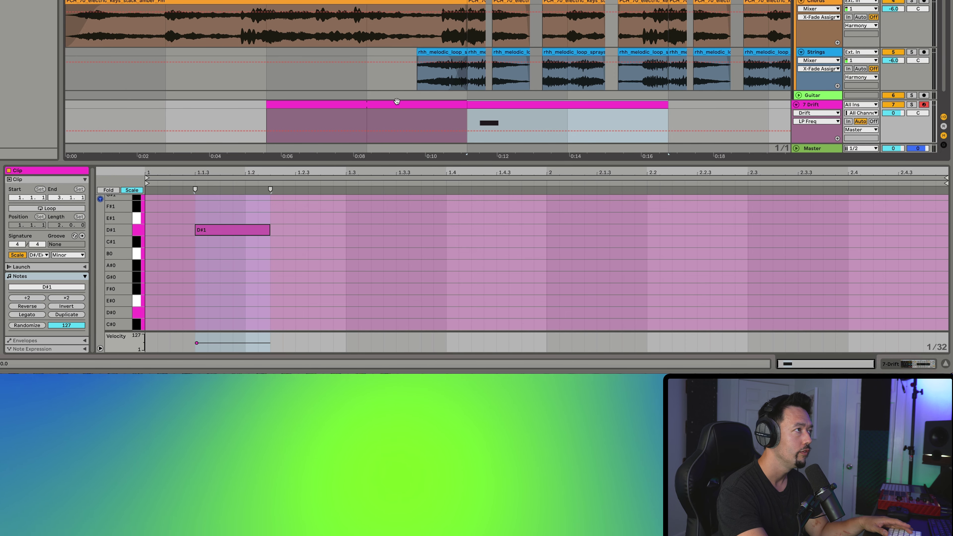
click(398, 100)
key(Delete)
click(503, 102)
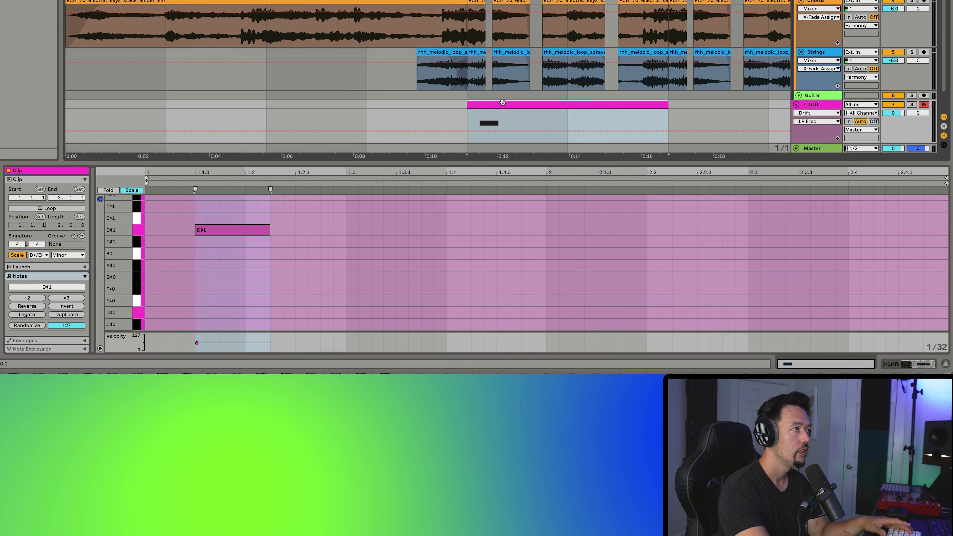
- Place the bass note at the clip's start on D#0 and lengthen it to one beat, checking it against playback
drag(208, 230, 163, 230)
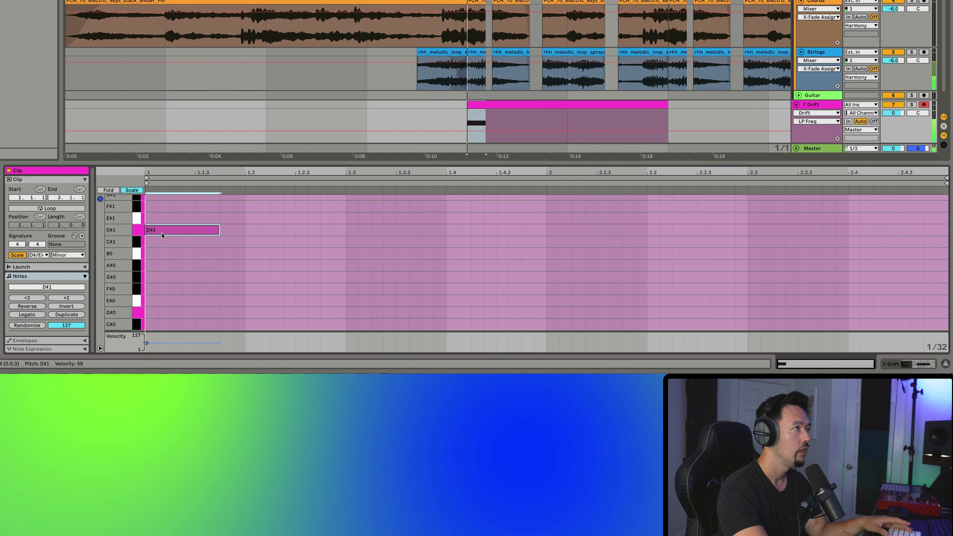
key(space)
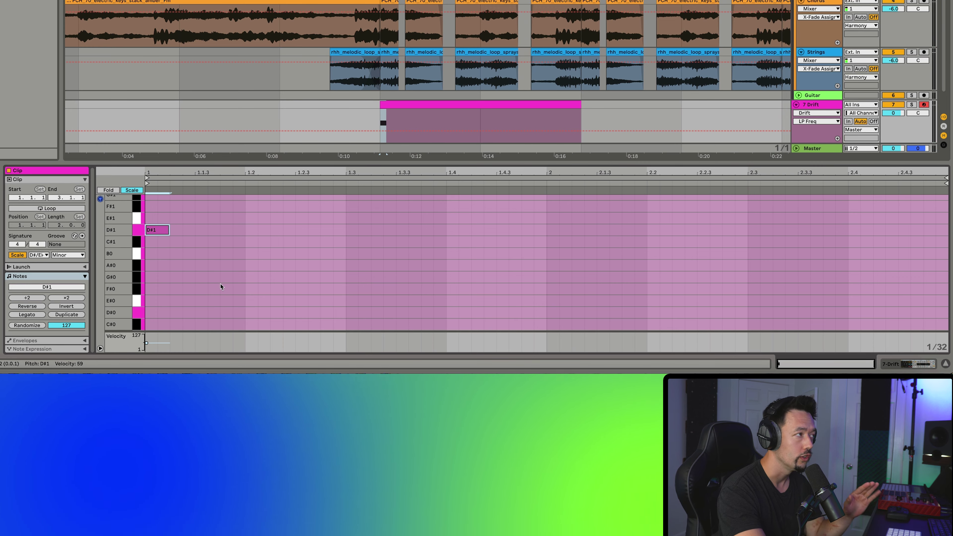
key(space)
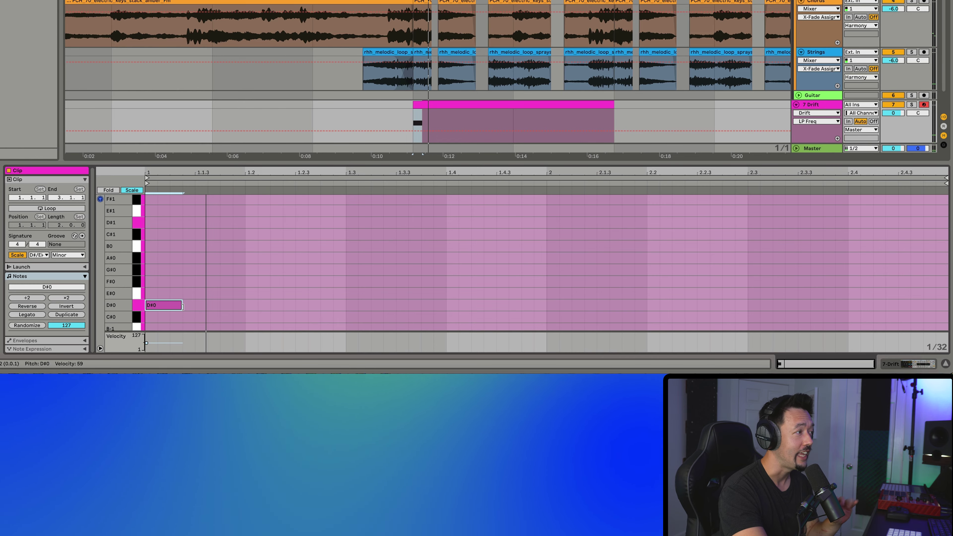
drag(183, 306, 244, 306)
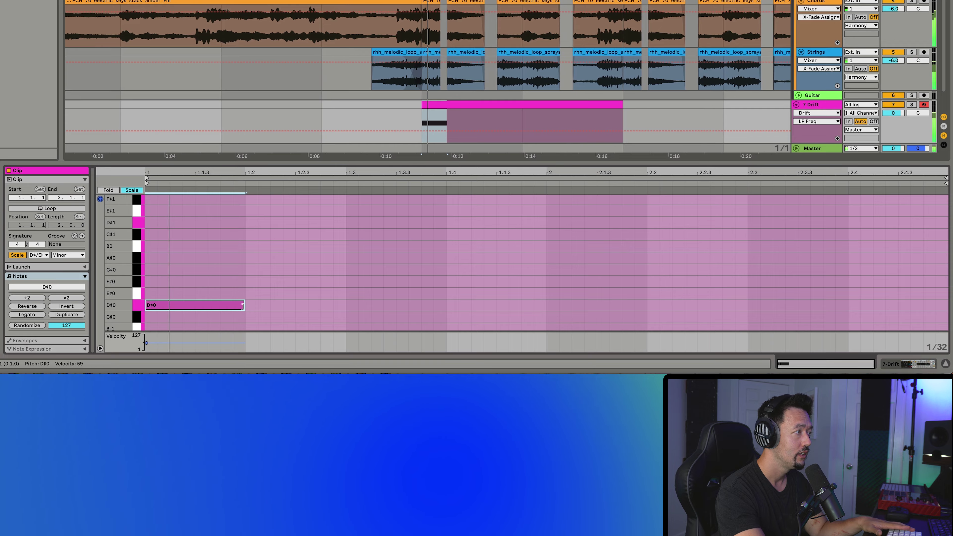
- Shorten the bass note at the start of the Drift clip to about a third of a beat and transpose it up to D#1
drag(242, 311, 169, 304)
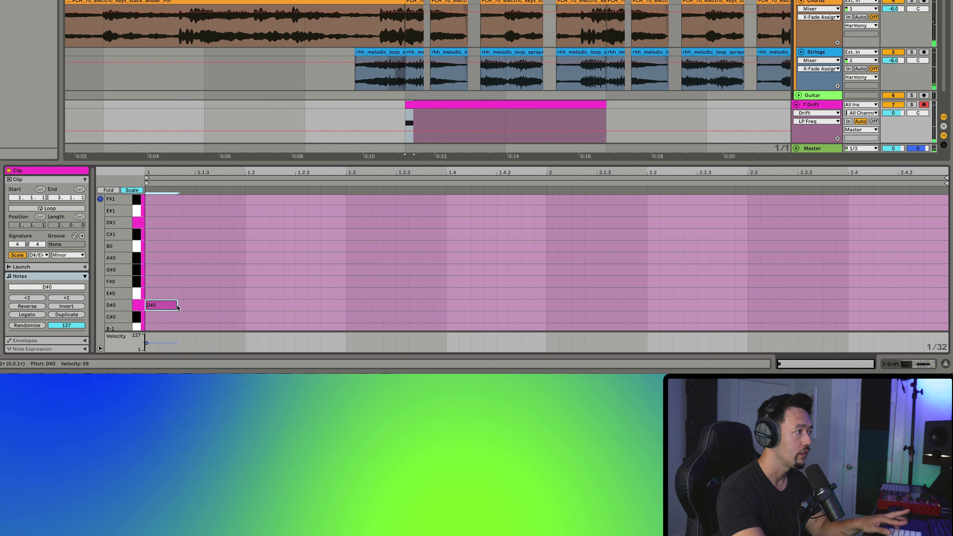
scroll(284, 308, down, 1)
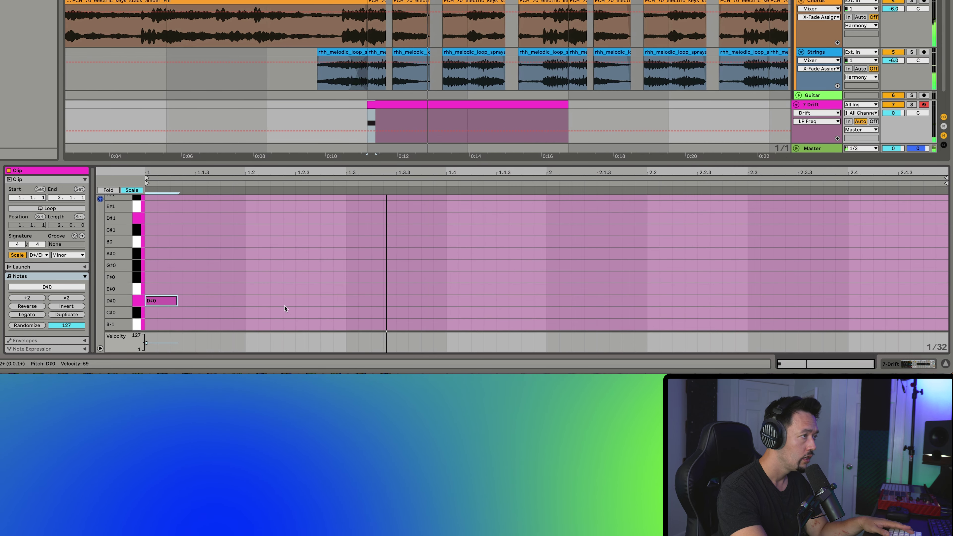
key(Up)
key(space)
scroll(436, 321, down, 3)
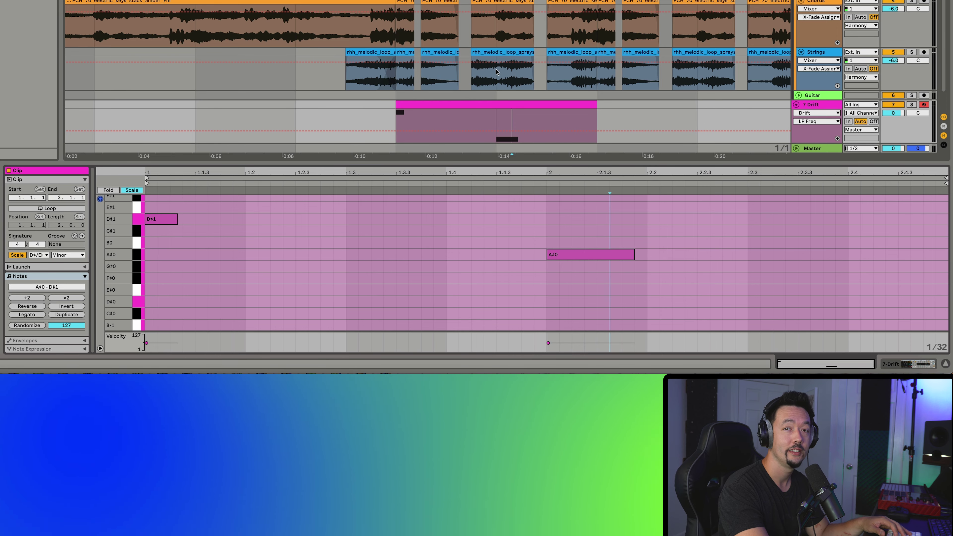
- Add a G#0 bass note at 1.4.3 and a closing pair at 2.4 and 2.4.3, trying A#0 and B0 before the C#1
double_click(545, 267)
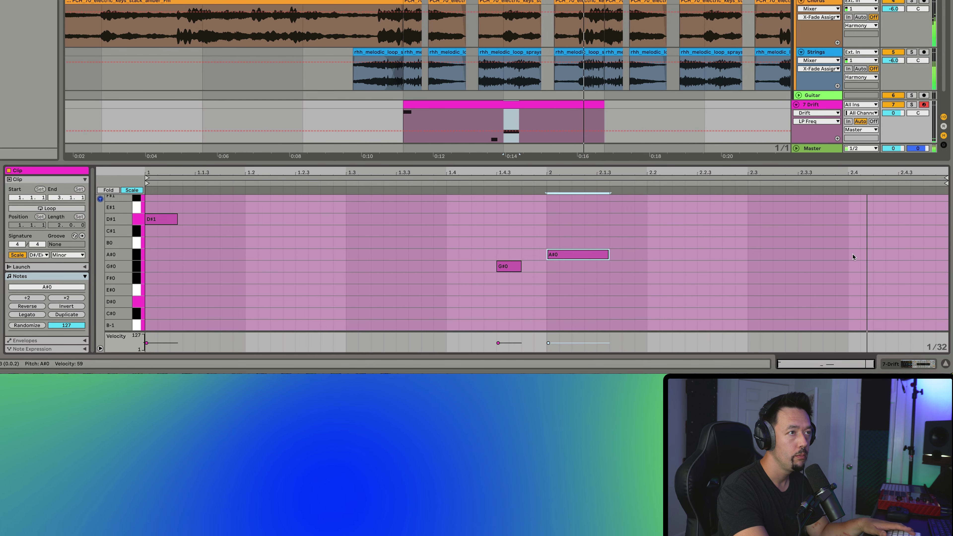
double_click(853, 254)
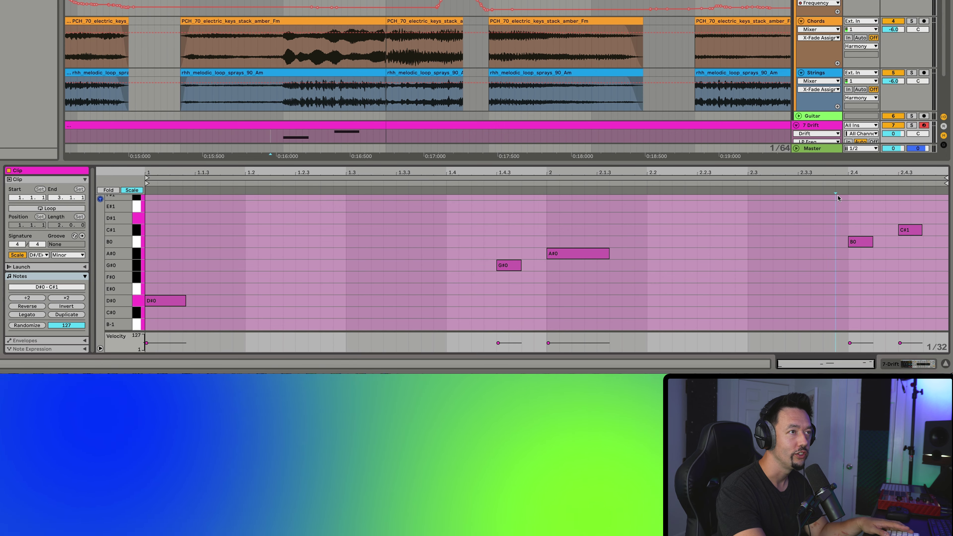
drag(836, 195, 940, 264)
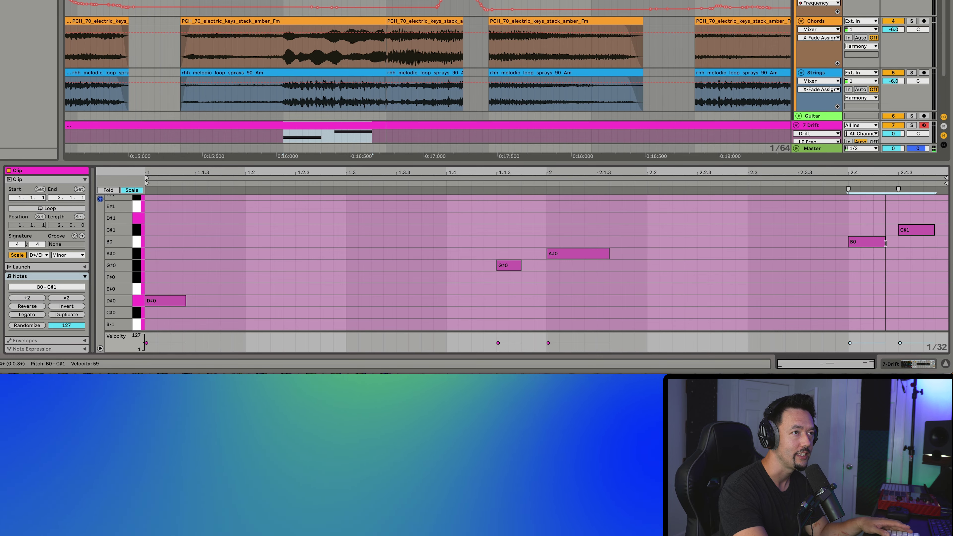
key(space)
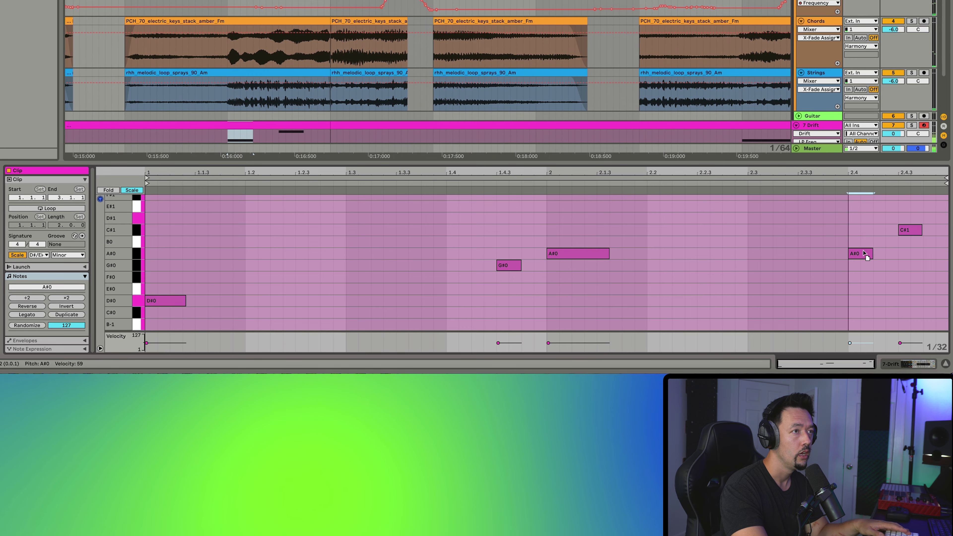
click(859, 215)
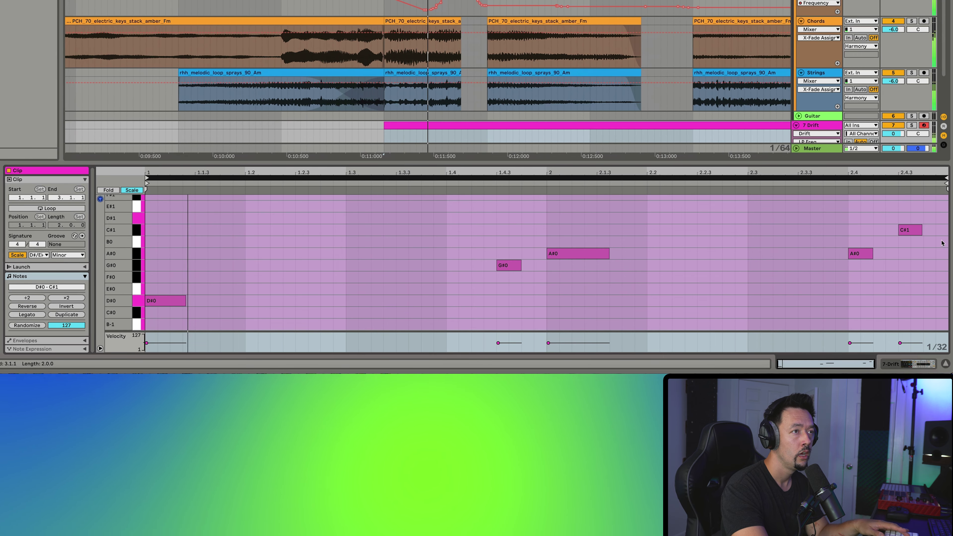
click(924, 288)
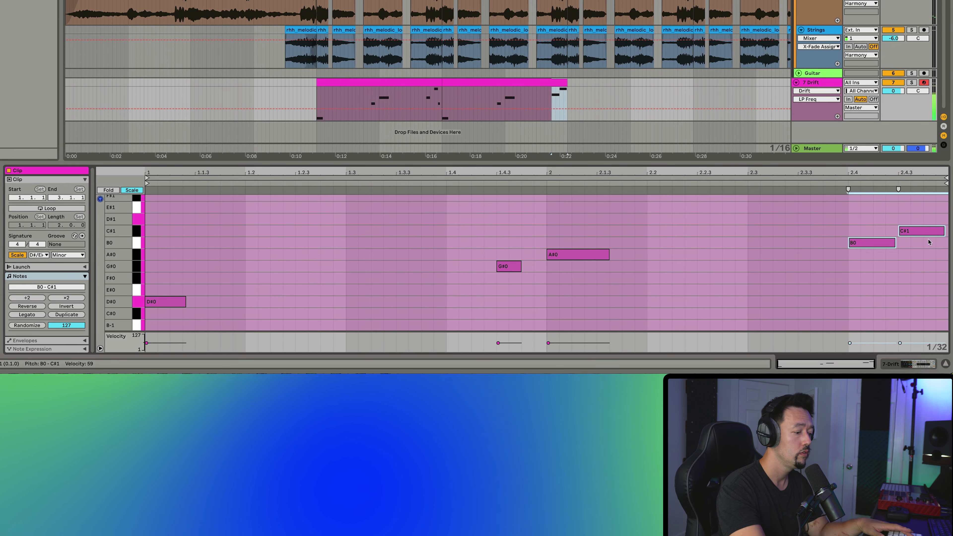
- Draw three D#1 sixteenth notes starting at 2.3 in the last Drift clip and shorten each one slightly
key(b)
drag(753, 219, 792, 218)
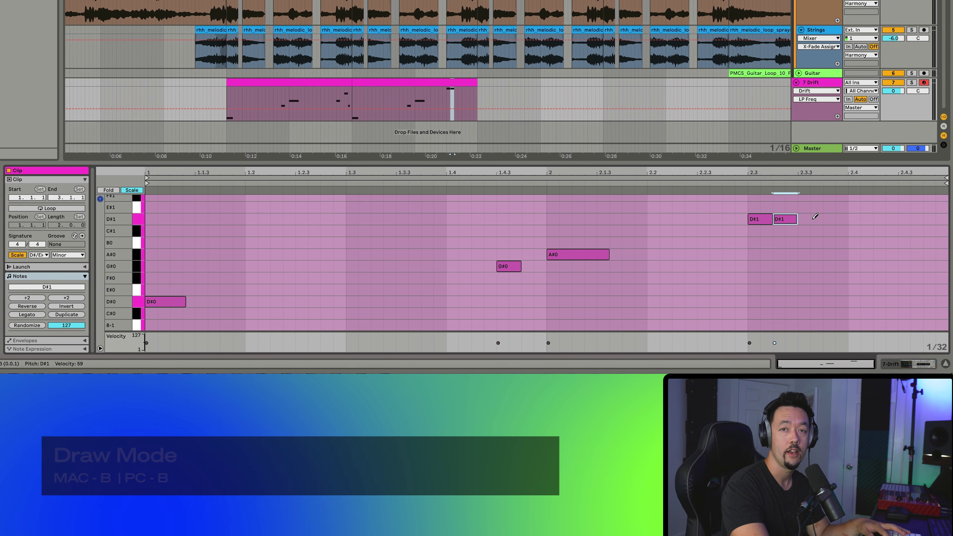
key(b)
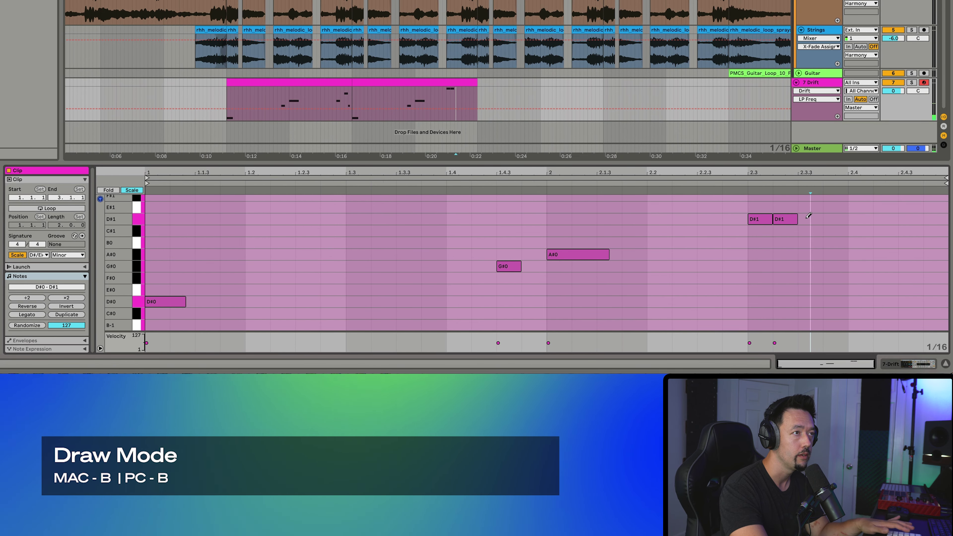
click(808, 218)
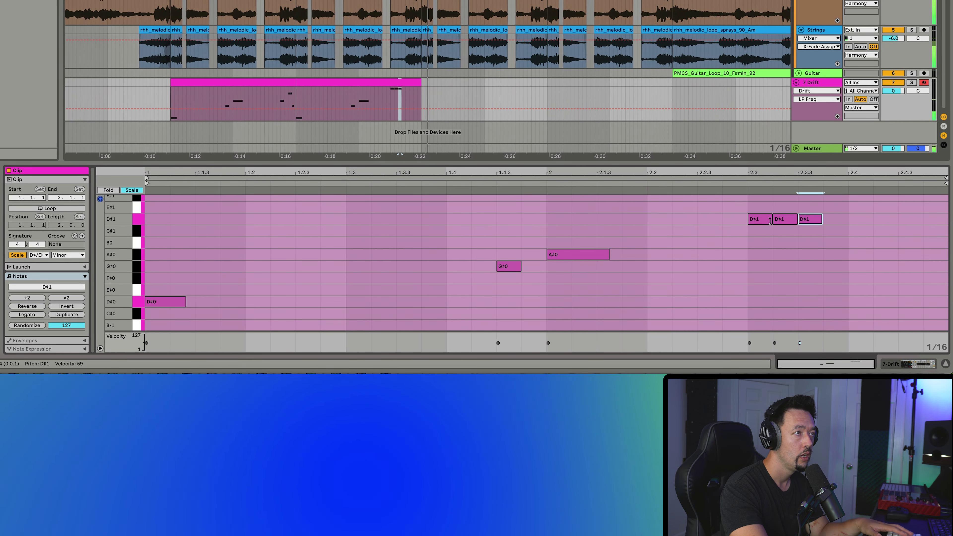
drag(772, 219, 763, 220)
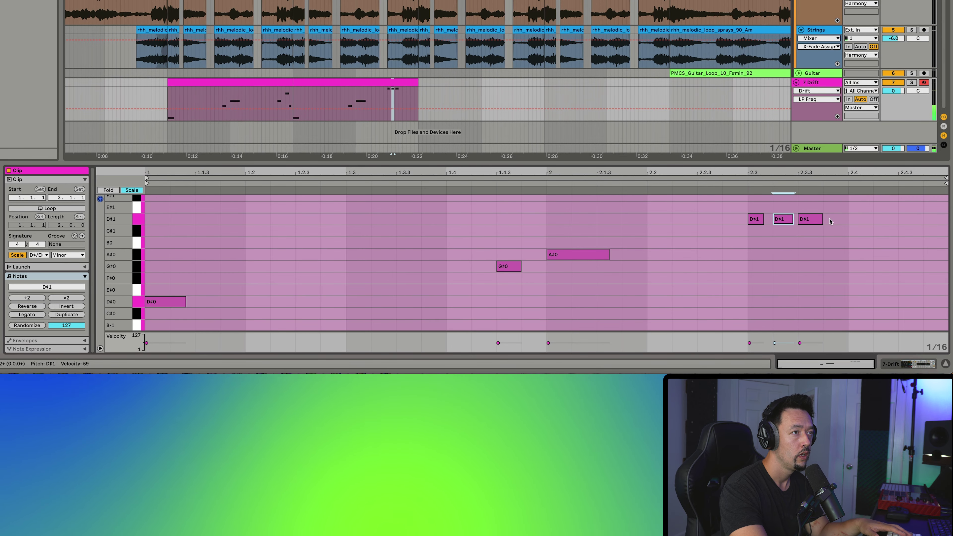
drag(823, 219, 817, 219)
key(space)
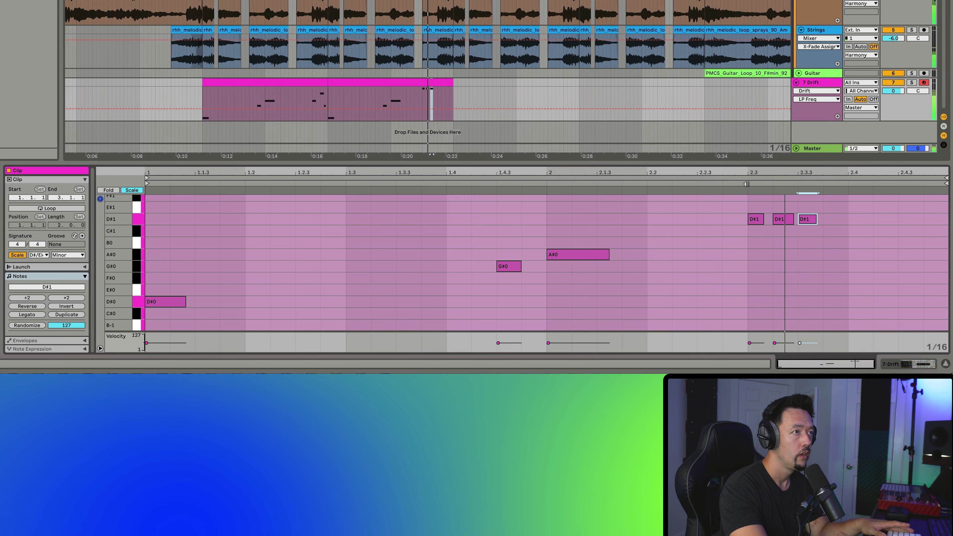
- Audition the bass phrase from bar 2 and complete its last beat with D#1 at 2.4 and C#1 at 2.4.3
click(547, 233)
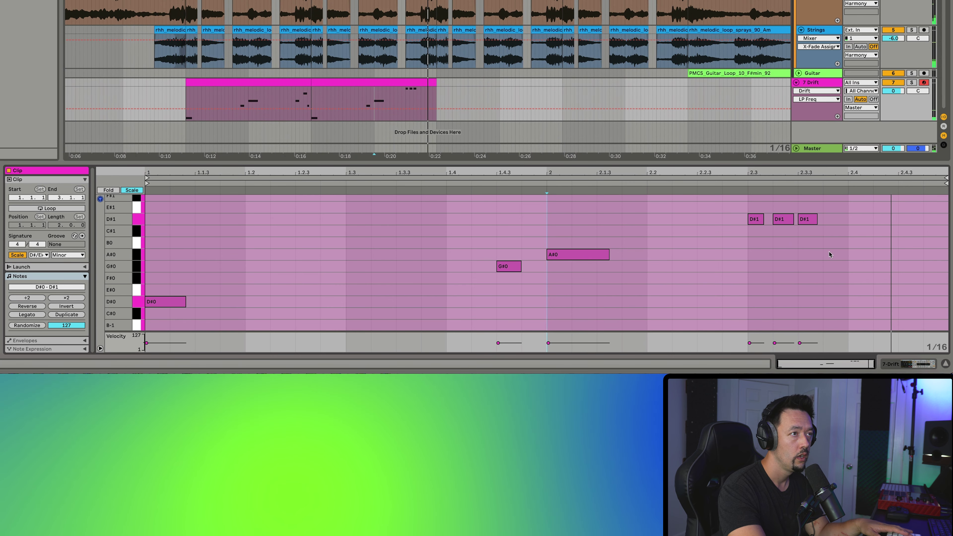
mouse_move(837, 254)
mouse_down()
mouse_move(855, 254)
mouse_move(862, 219)
mouse_move(894, 243)
mouse_move(923, 233)
mouse_up()
double_click(892, 243)
click(748, 185)
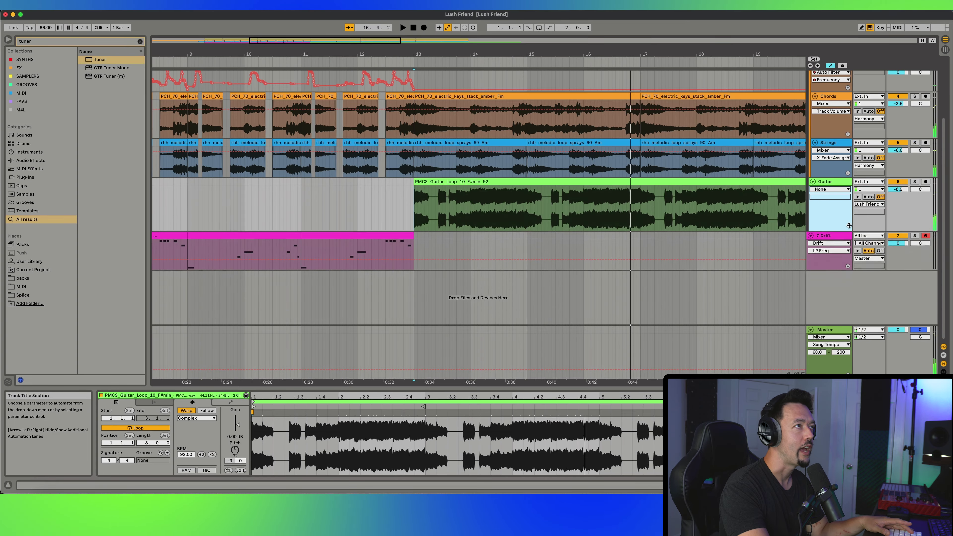
- Duplicate the eight-bar Drift bass part from bars 5 to 13 twice, filling the track up to bar 29
click(410, 202)
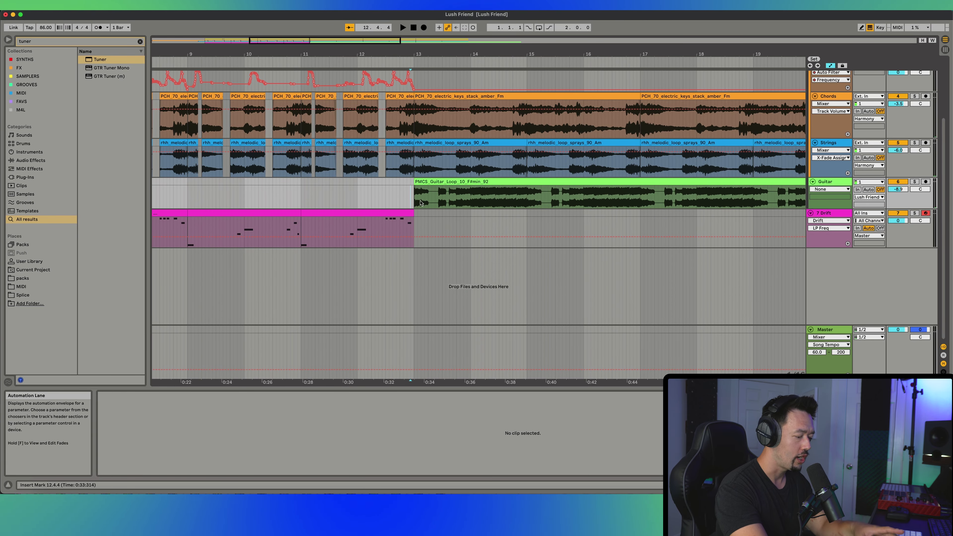
key(minus)
key(minus)
key(minus)
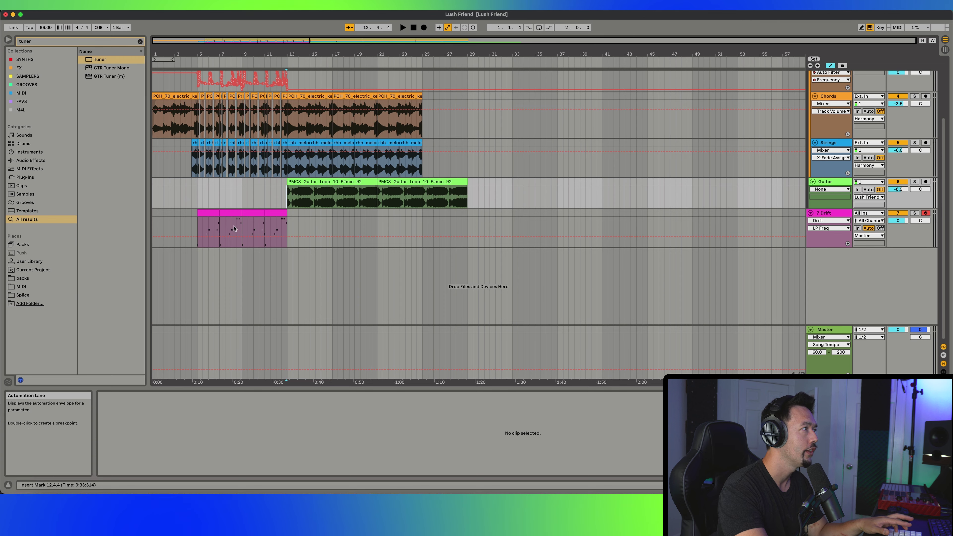
click(286, 226)
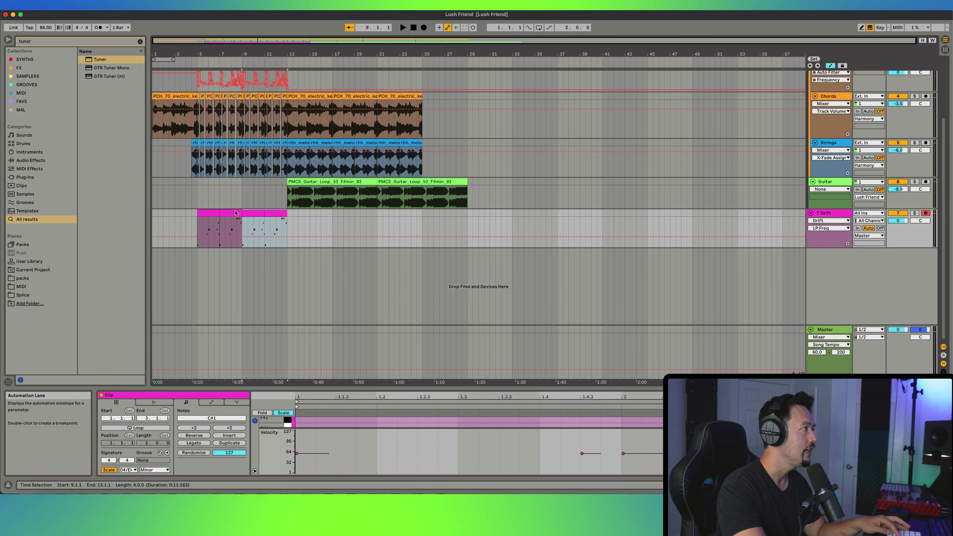
key(ctrl+d)
key(ctrl+d)
click(200, 221)
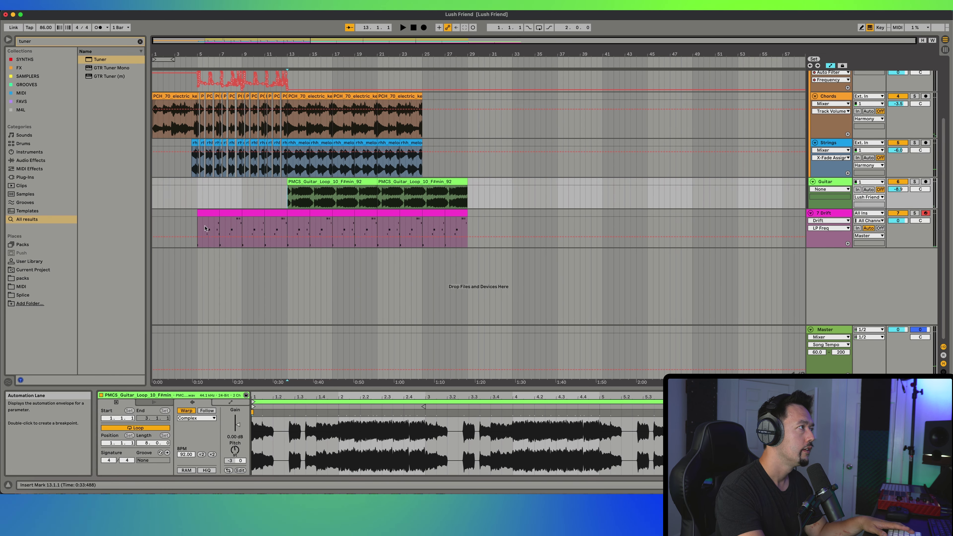
- Deactivate the Chords and Strings clips between bars 13 and 17, where the guitar loop enters
click(289, 193)
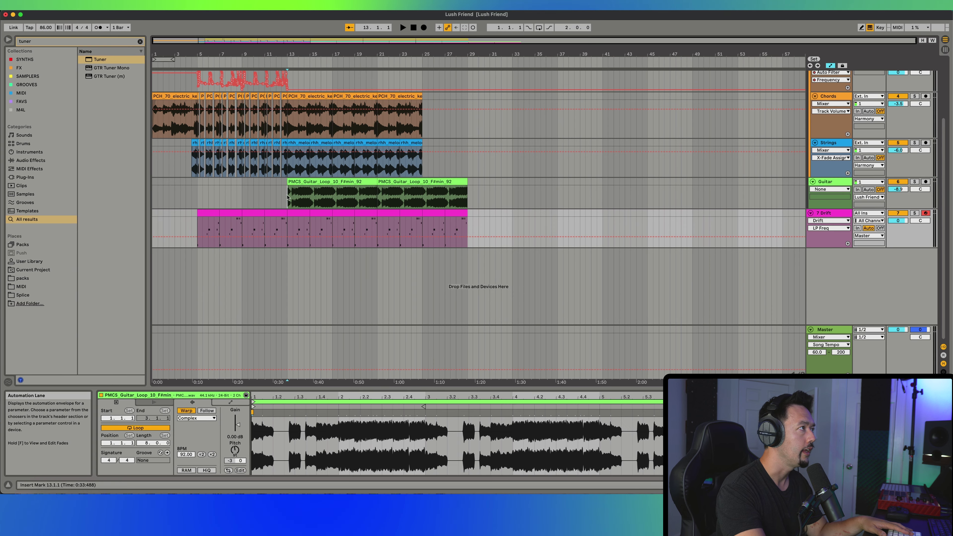
click(288, 169)
drag(288, 169, 295, 113)
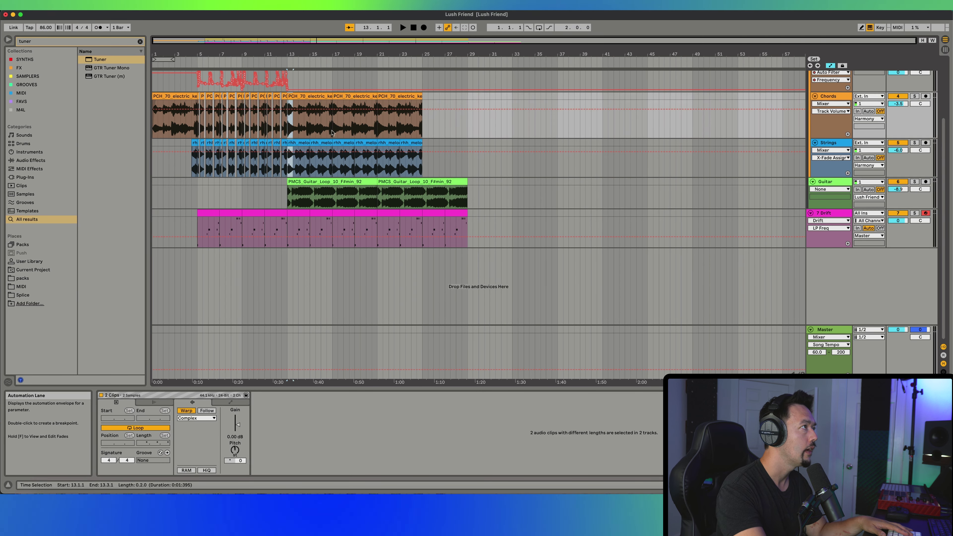
scroll(319, 184, up, 3)
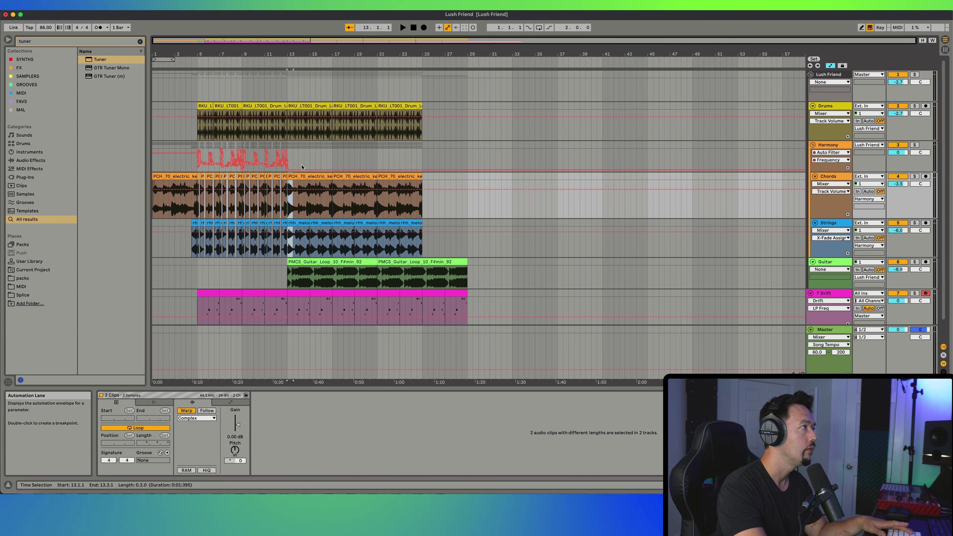
shift+click(327, 262)
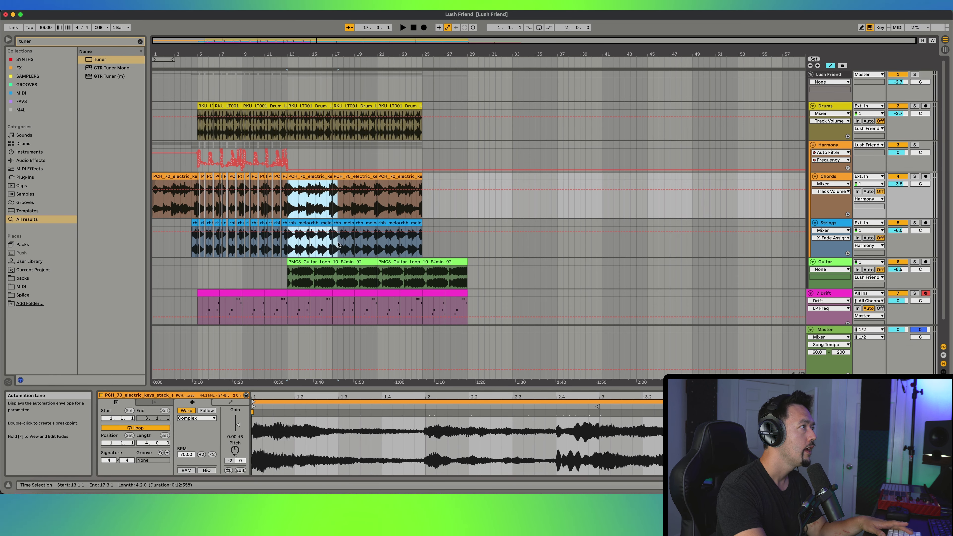
click(323, 177)
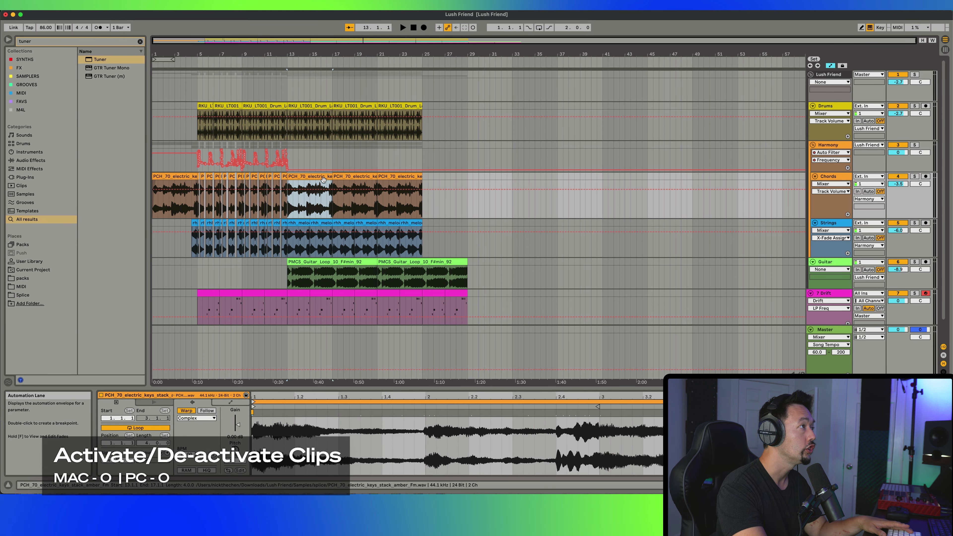
key(0)
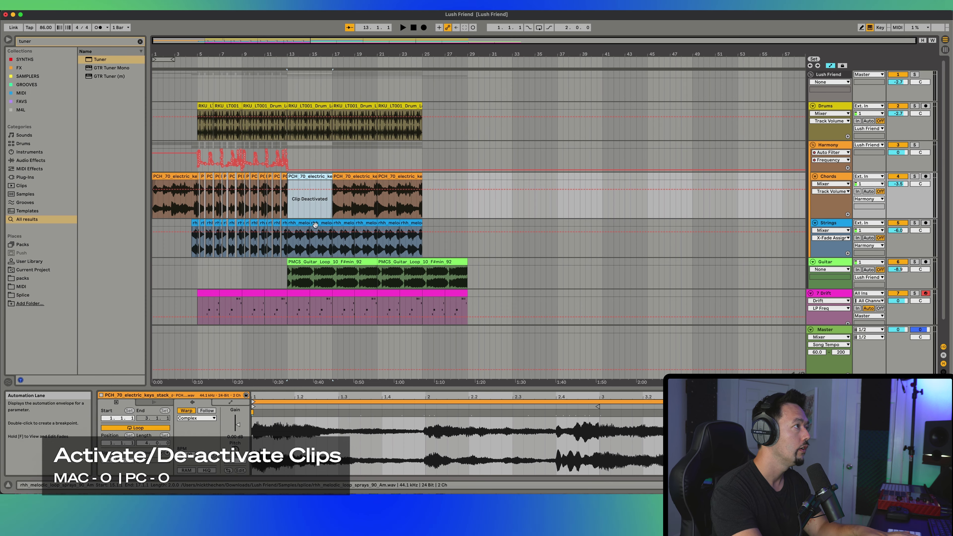
click(317, 221)
key(0)
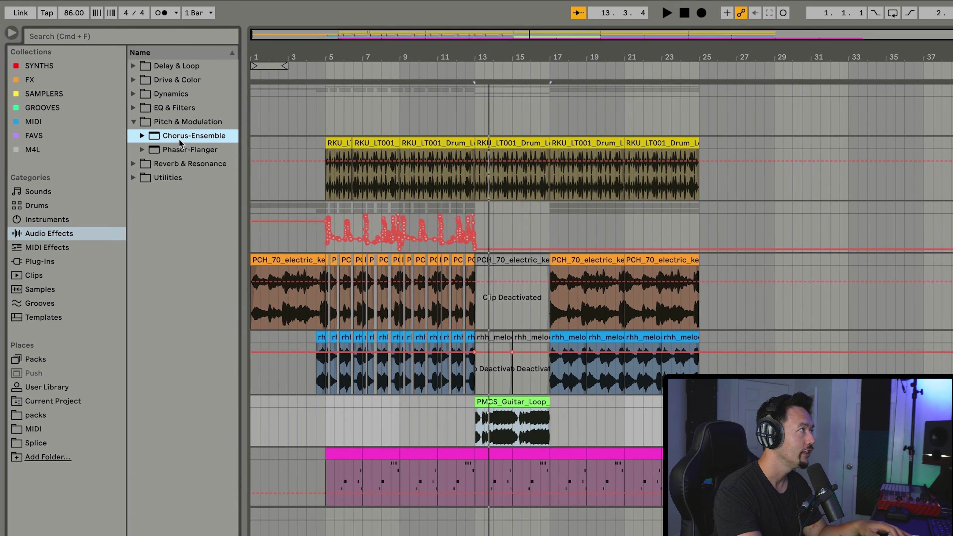
- Add the Chorus-Ensemble effect to the Guitar track
drag(216, 171, 248, 469)
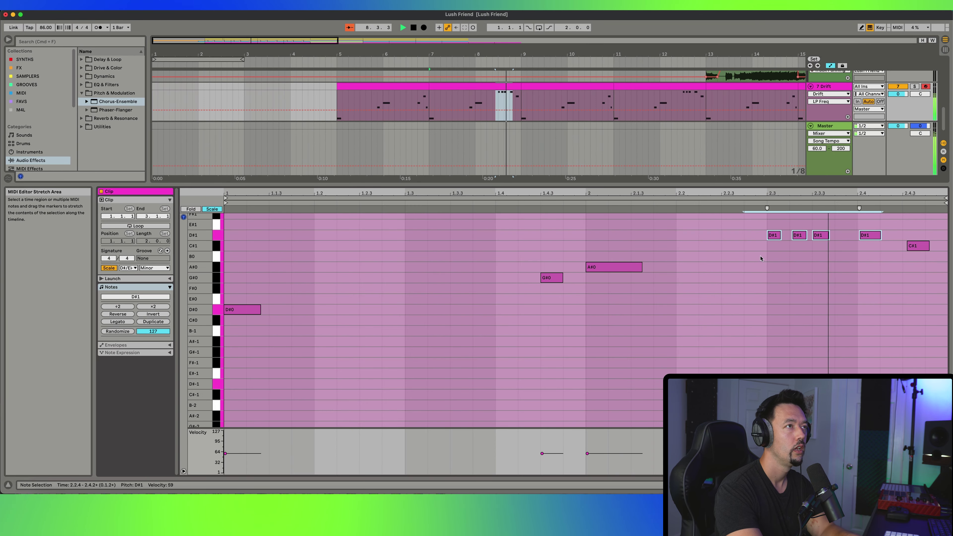
- Delete the three repeated D#1 notes on beat 2.3 from the Drift clips ending at bars 9 and 13, keeping the D#1 at 2.4
key(Delete)
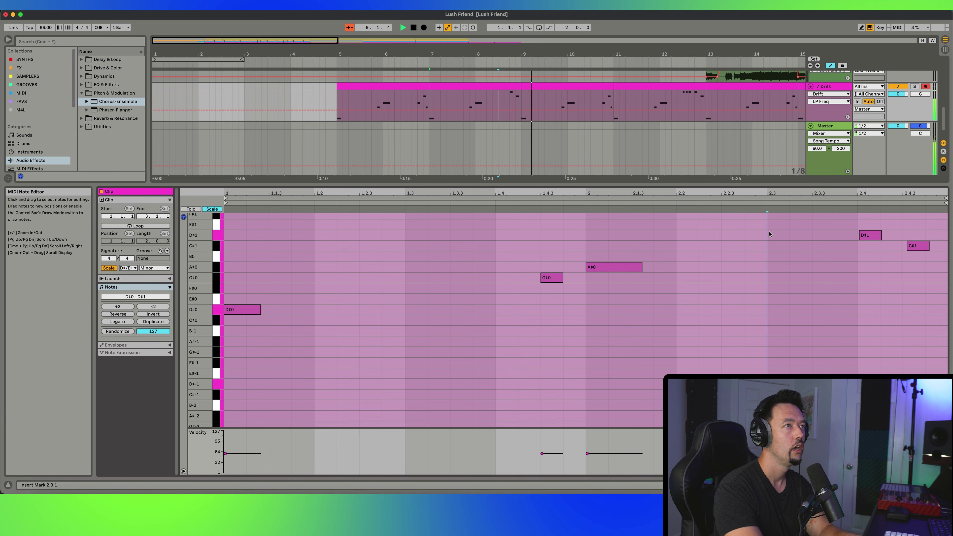
click(759, 201)
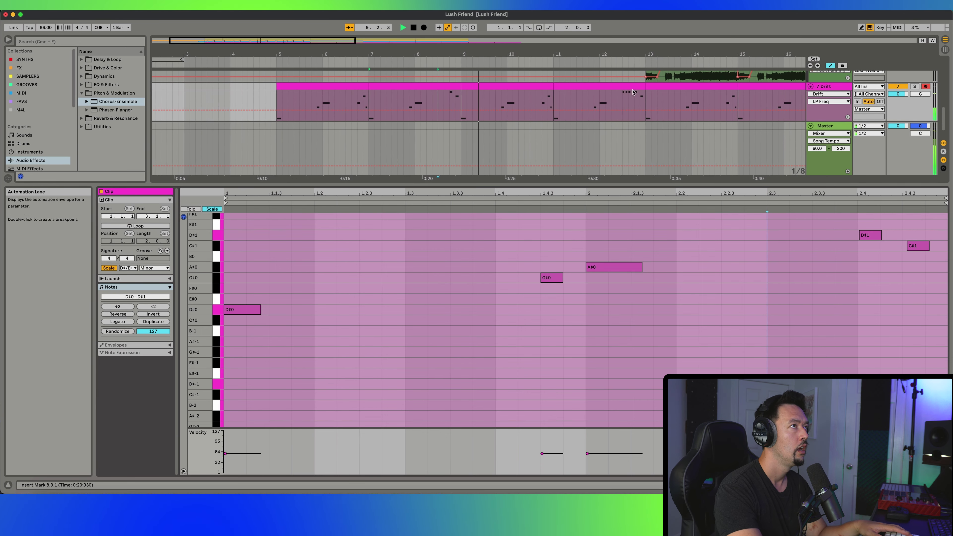
key(super+z)
key(Delete)
click(762, 249)
key(space)
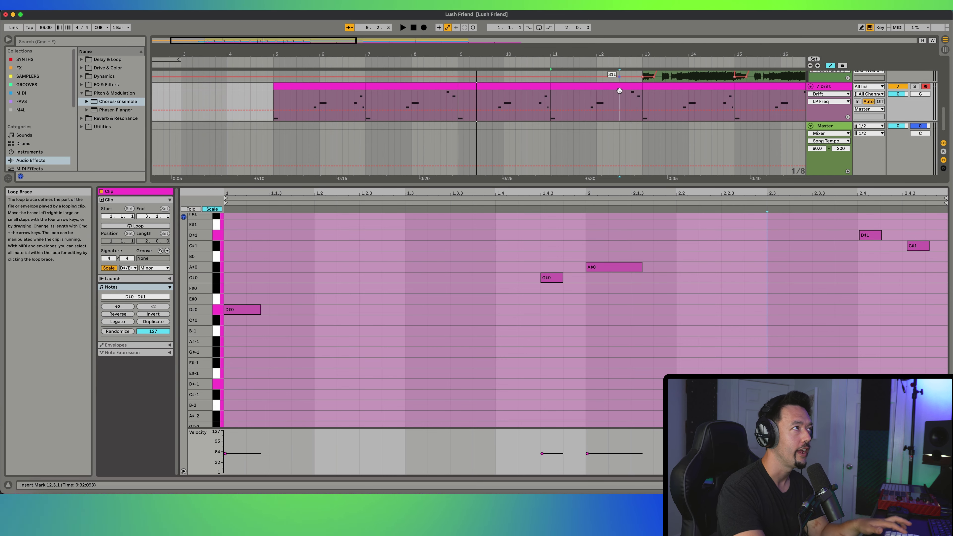
- Enlarge the arrangement area and play the Drift part from the repeated D#1 notes just before bar 17
drag(642, 185, 641, 313)
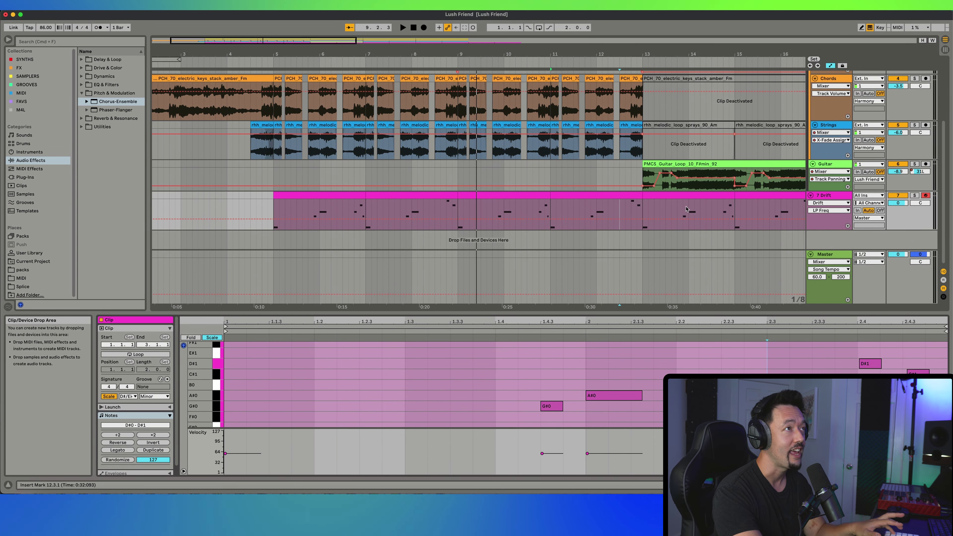
scroll(686, 209, right, 5)
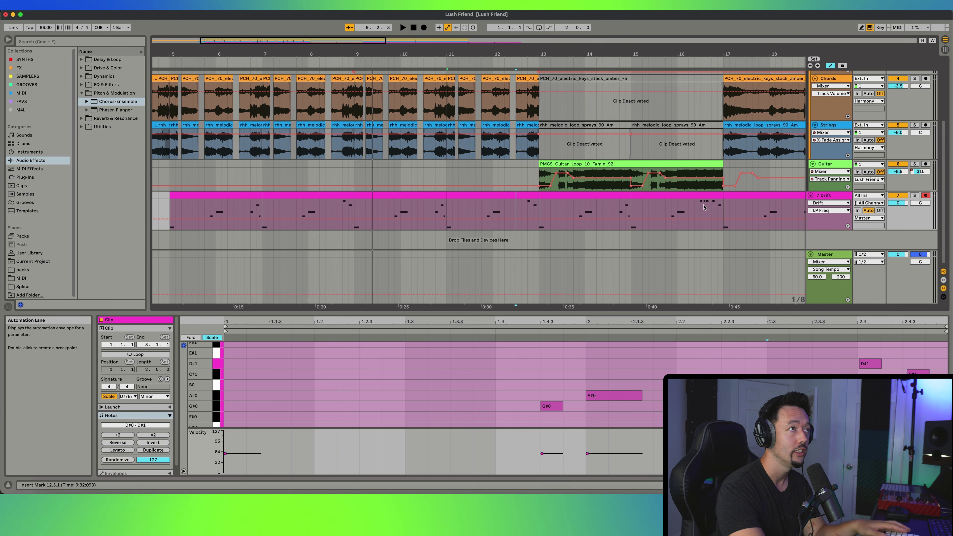
click(704, 206)
key(space)
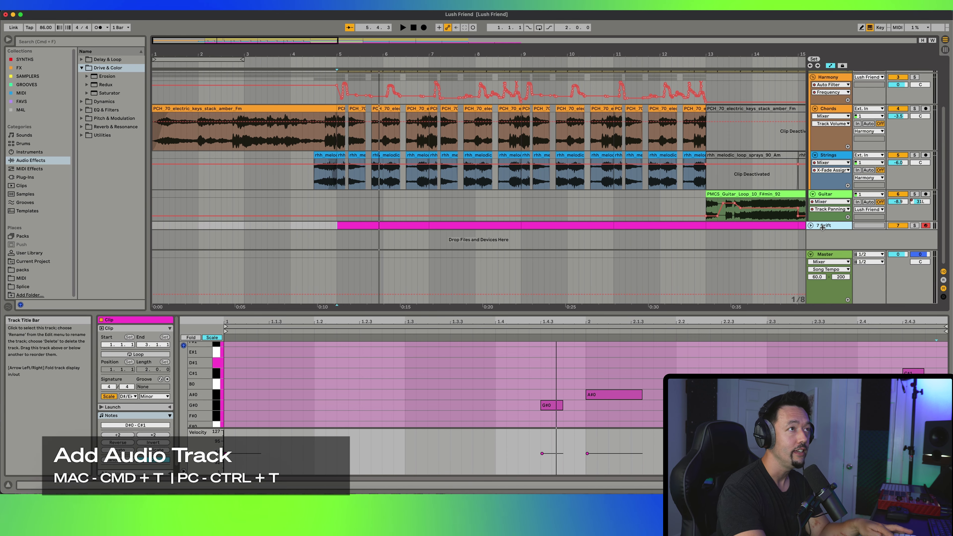
- Insert a new audio track below the Drift track
key(super+t)
scroll(823, 228, down, 1)
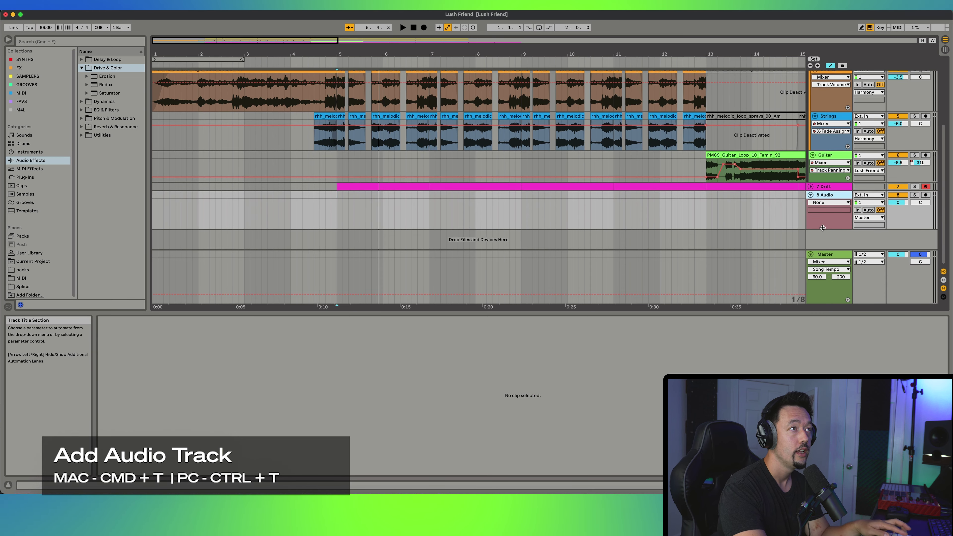
- Insert a new MIDI track below the 8 Audio track and open the program preferences
key(super+shift+t)
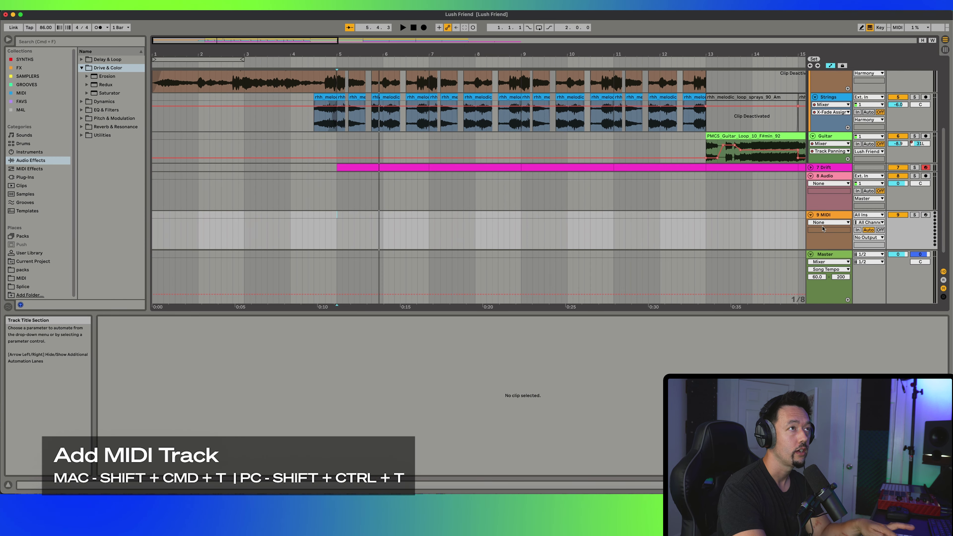
scroll(823, 227, down, 2)
key(super+comma)
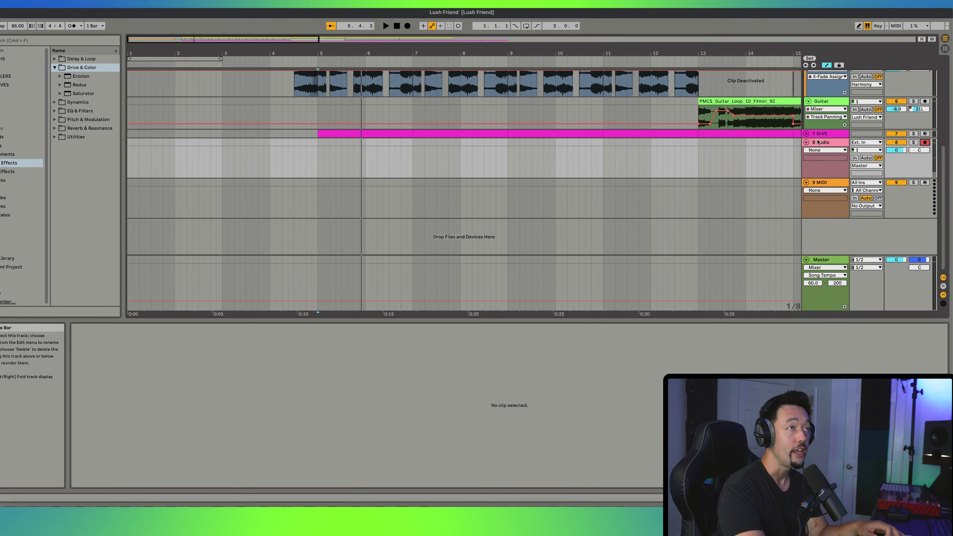
- Set the external input channel of the 8 Audio track to 1
click(818, 141)
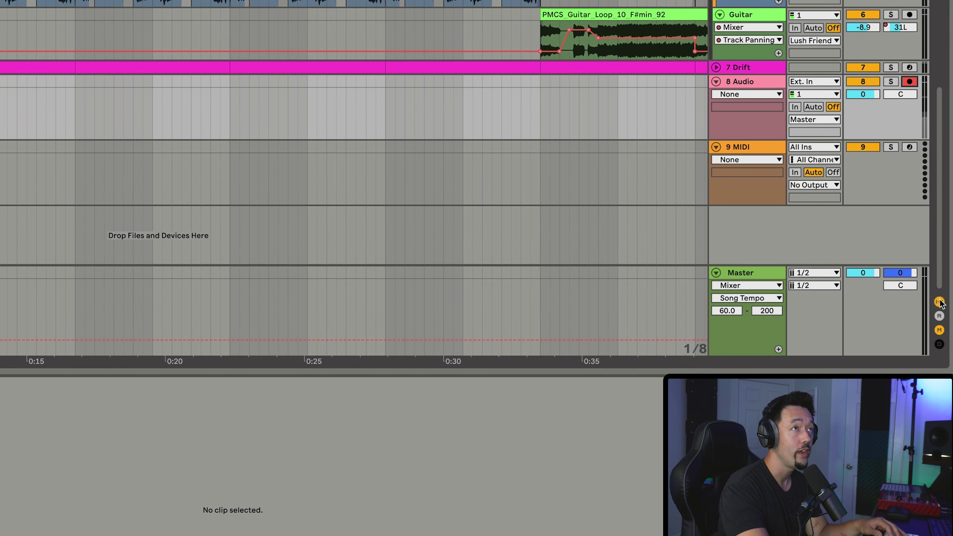
click(940, 302)
click(940, 303)
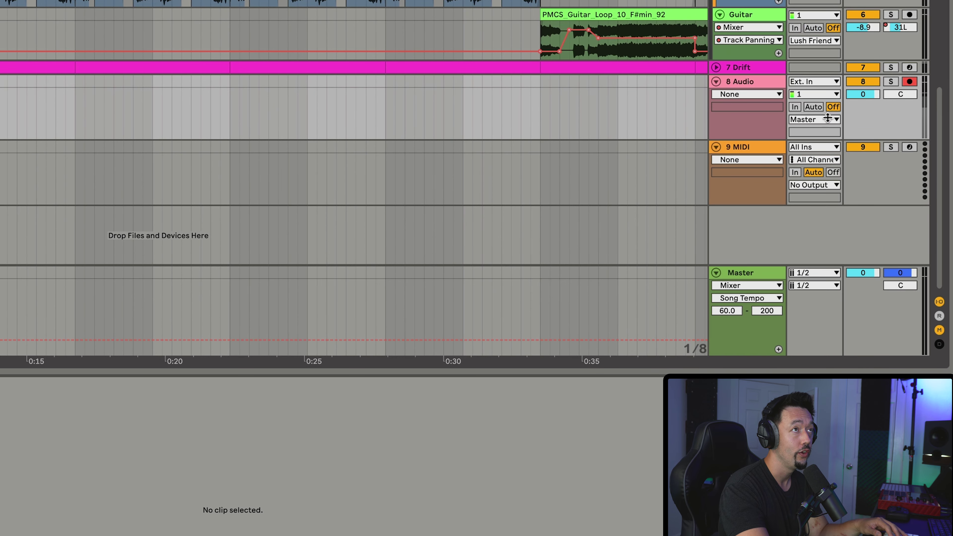
click(806, 95)
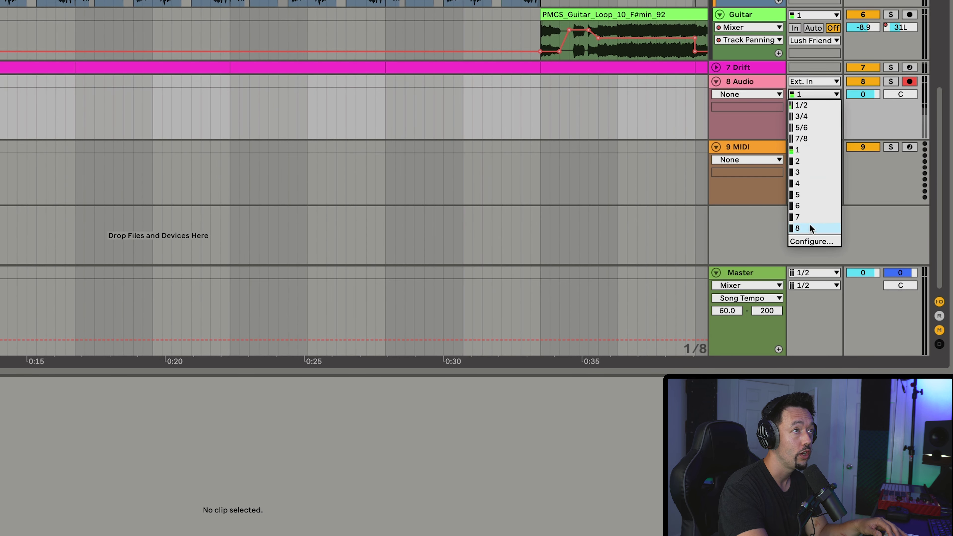
click(804, 149)
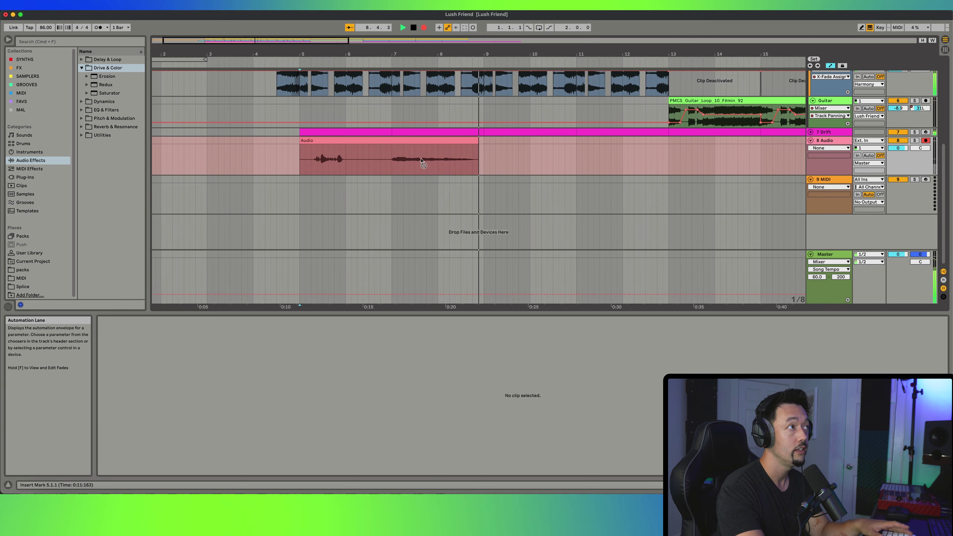
- Add a warp marker at the start of the recorded clip's sustained note, move it to 2.1.4, and play the result
click(389, 162)
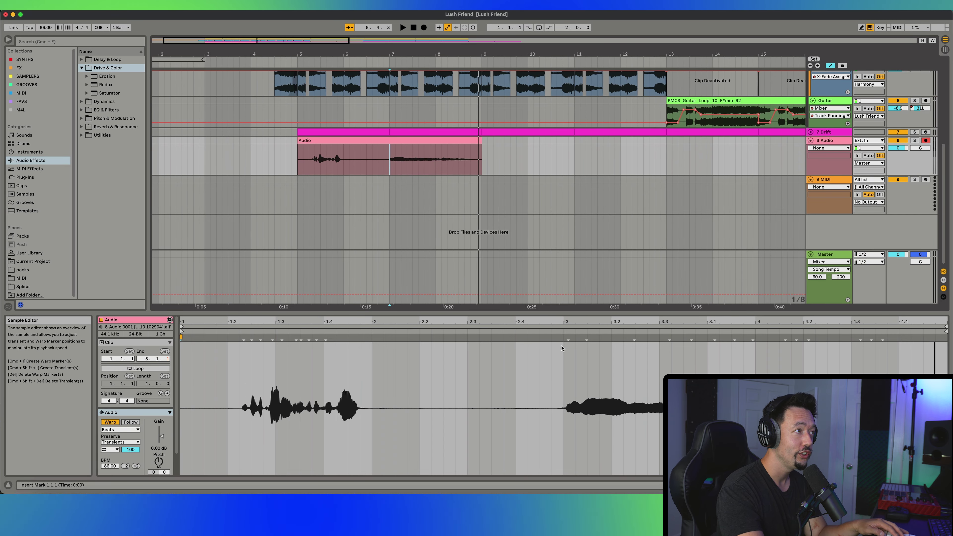
double_click(570, 338)
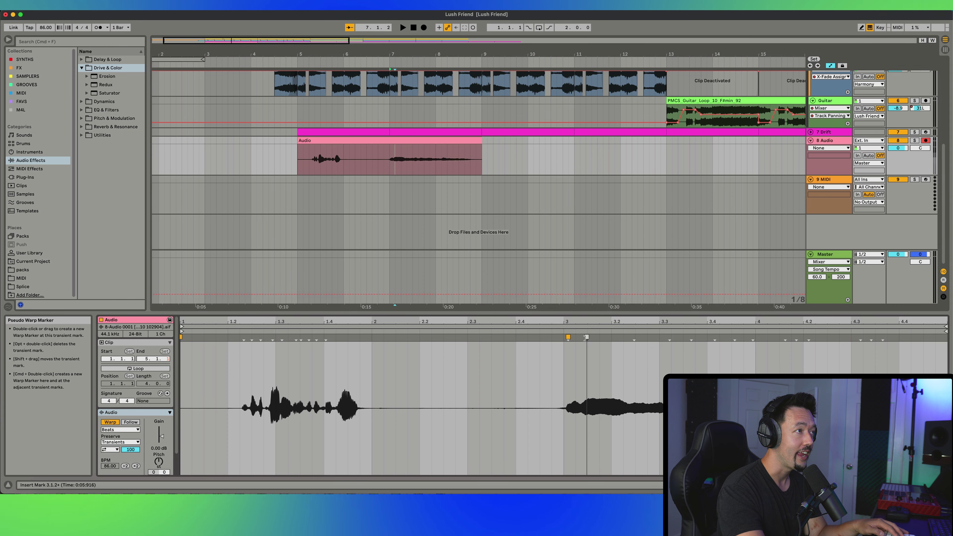
drag(564, 337, 409, 337)
key(space)
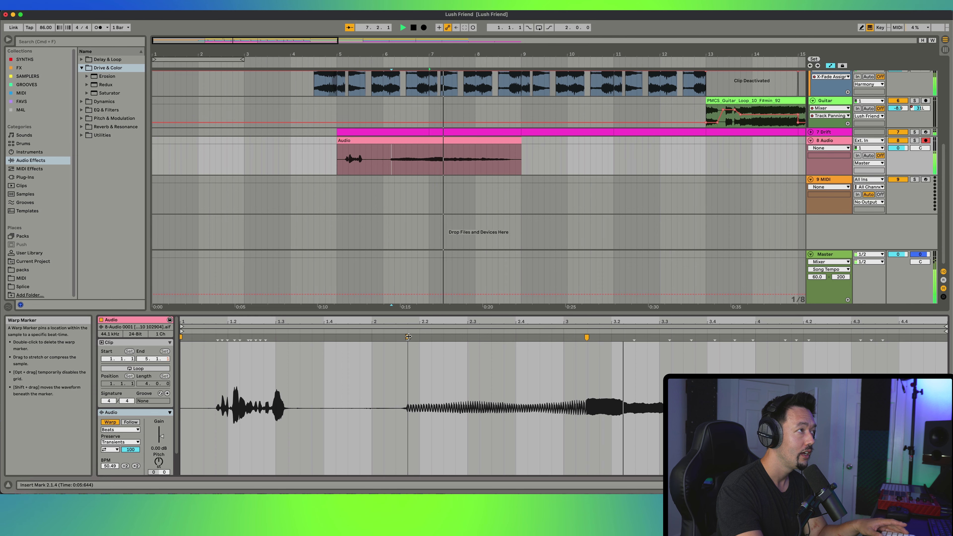
- Turn off the automation view and duplicate the recorded clip's section from 6.4.3 to 7.1.3 twice, checking it by playback
click(418, 166)
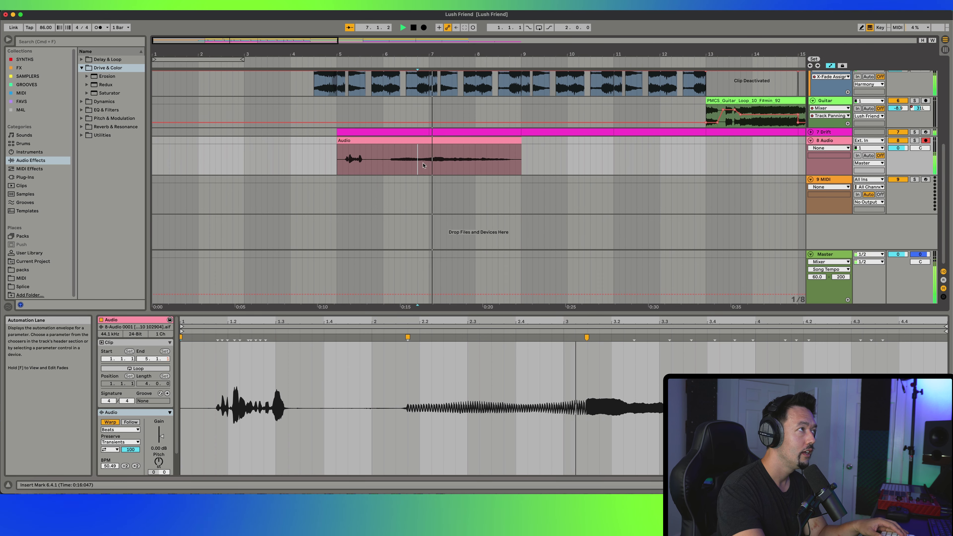
click(429, 161)
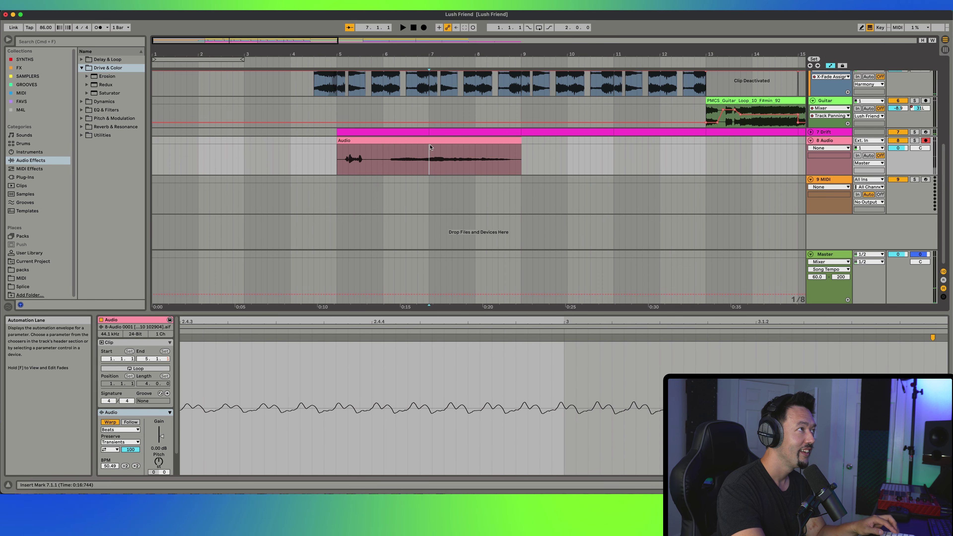
drag(423, 160, 434, 159)
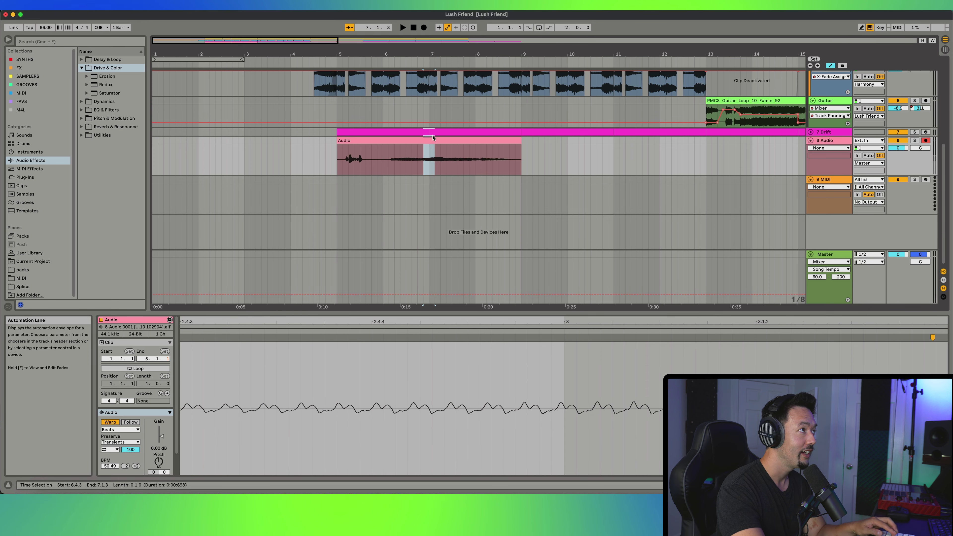
click(831, 66)
click(870, 27)
key(super+d)
key(super+d)
click(423, 163)
key(space)
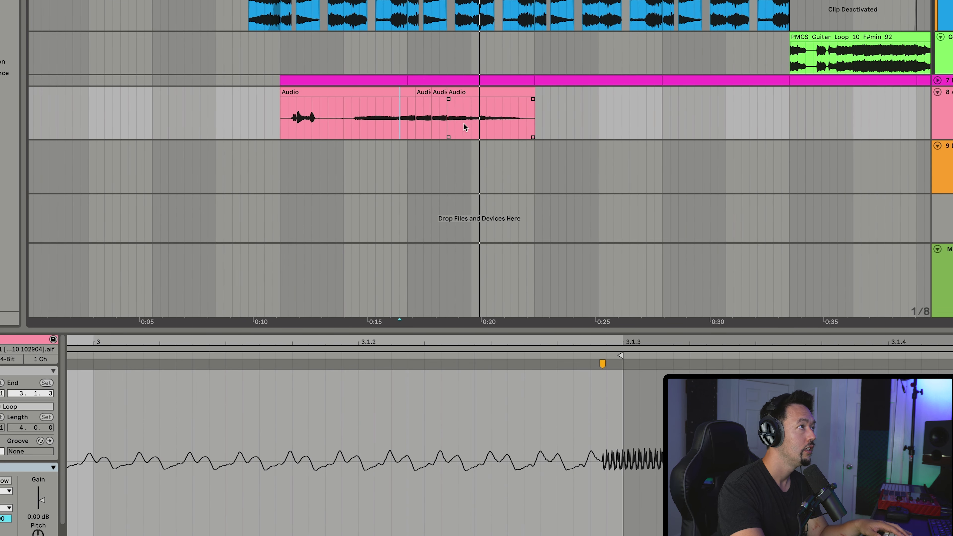
click(384, 118)
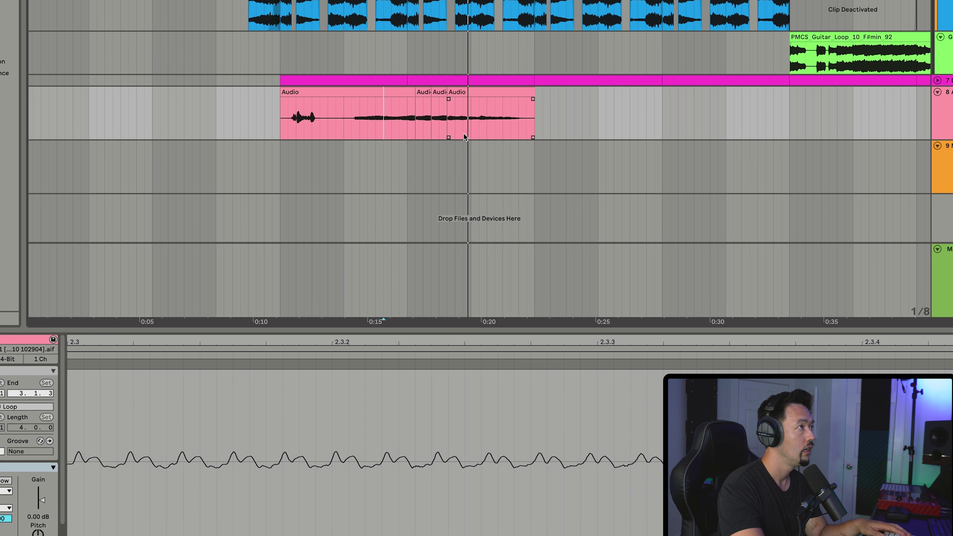
click(471, 130)
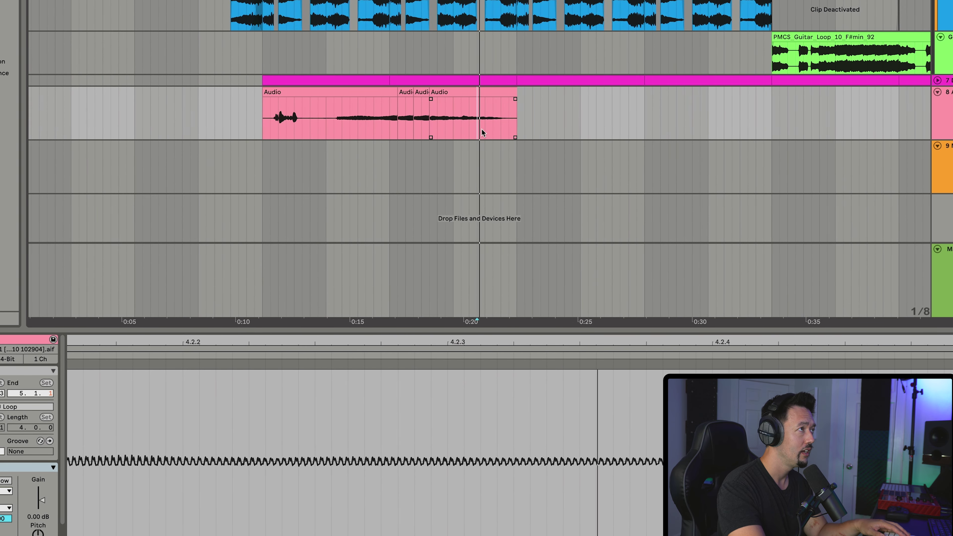
- Add warp markers on the last recorded section's transients between 4 and 4.2, and stretch the transient just after 4.2 to 4.3
drag(469, 114, 478, 88)
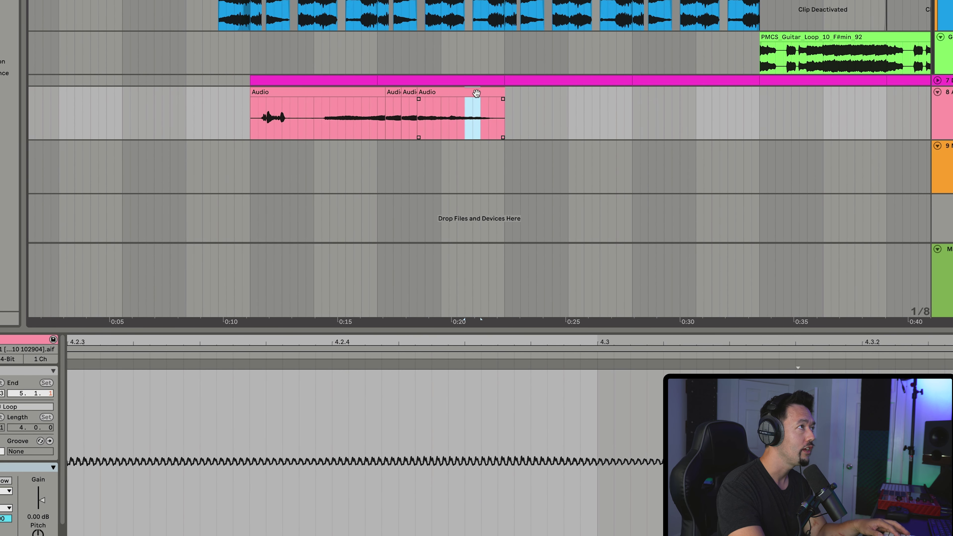
click(451, 92)
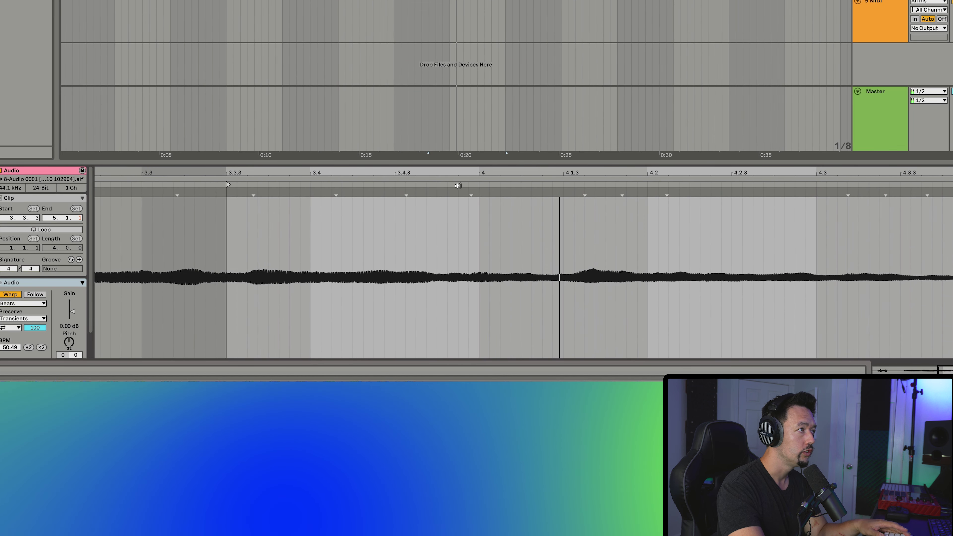
double_click(471, 194)
double_click(585, 194)
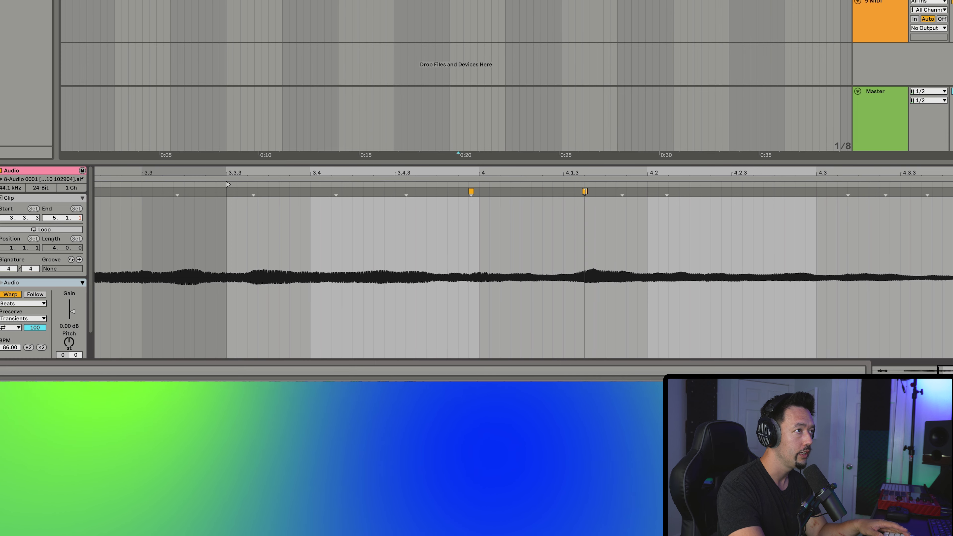
double_click(622, 194)
drag(667, 192, 814, 192)
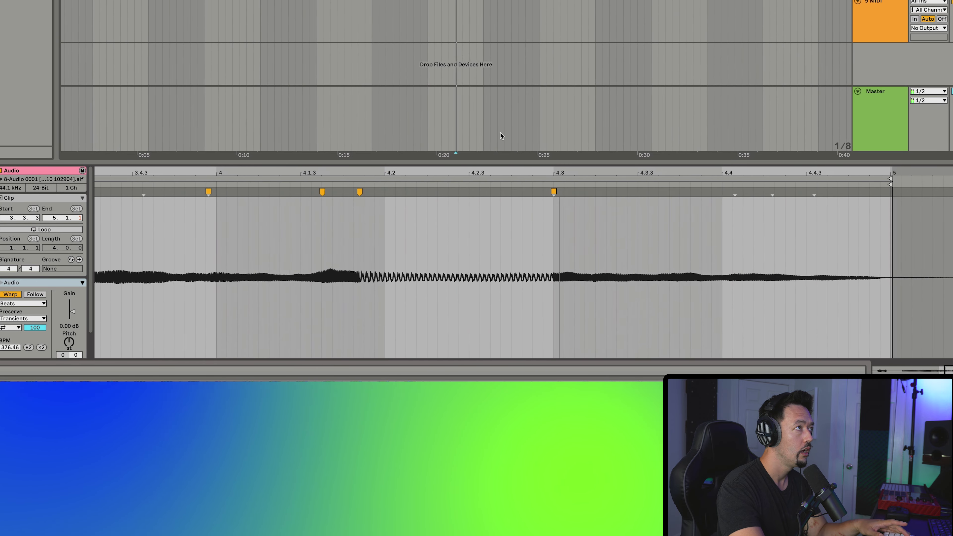
- Duplicate the recorded clip's slice from 8.2.1 to 8.2.3 twice and play it back
click(455, 140)
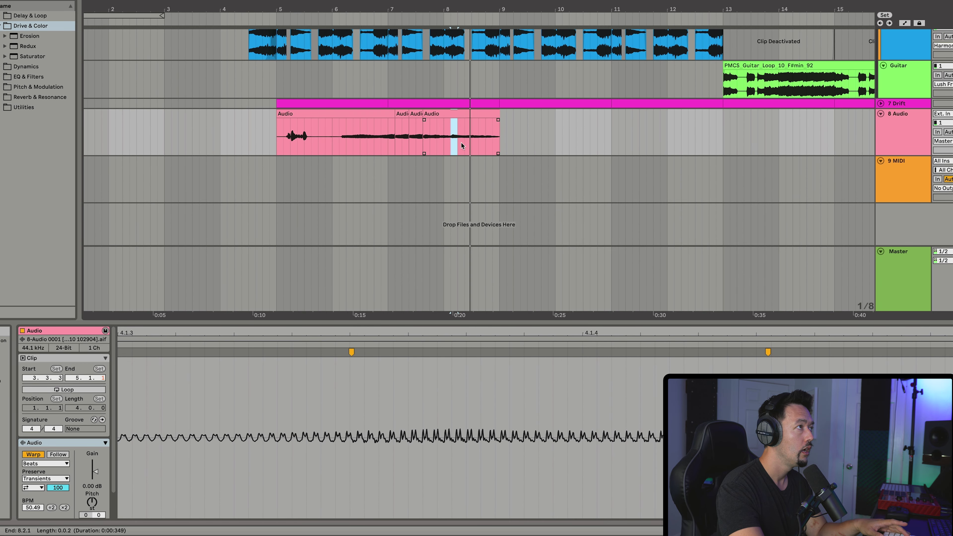
key(Right)
key(Right)
key(super+e)
key(Right)
key(super+e)
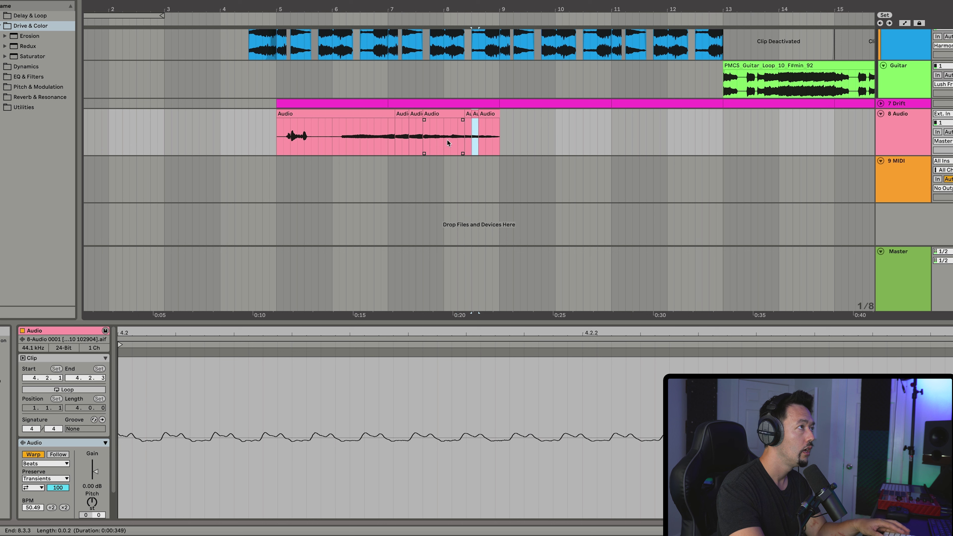
click(451, 140)
key(space)
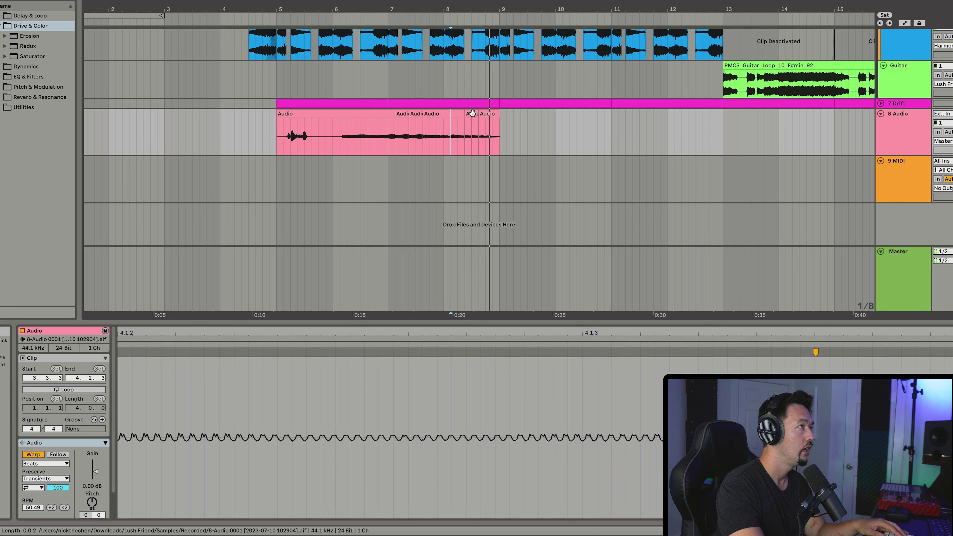
- Delete the opening of the recorded audio from 5.1.1 to 6.1.3
click(374, 139)
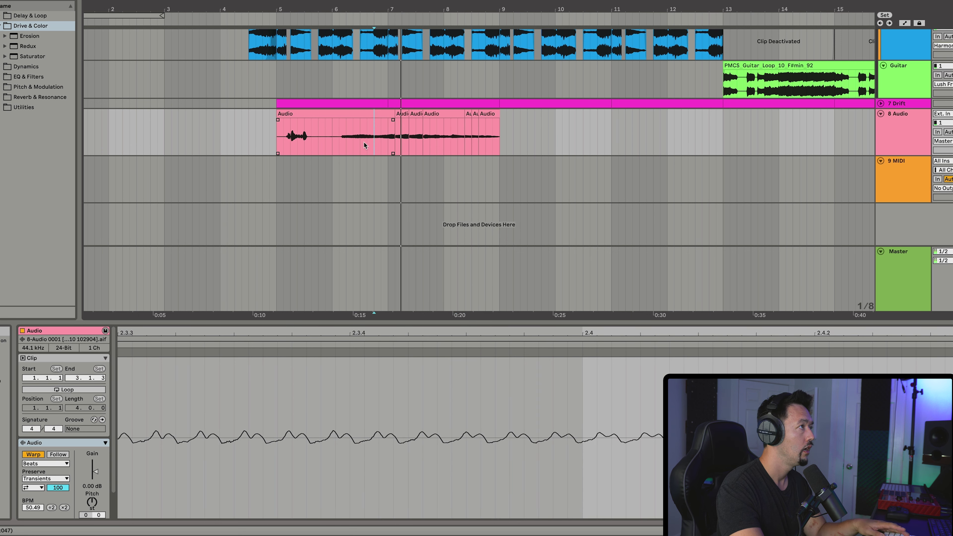
drag(386, 142, 273, 116)
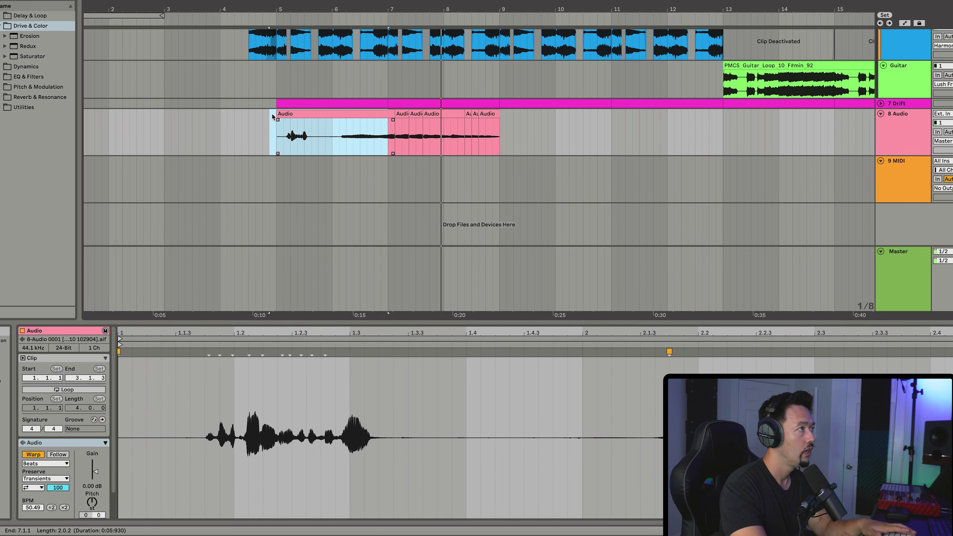
key(space)
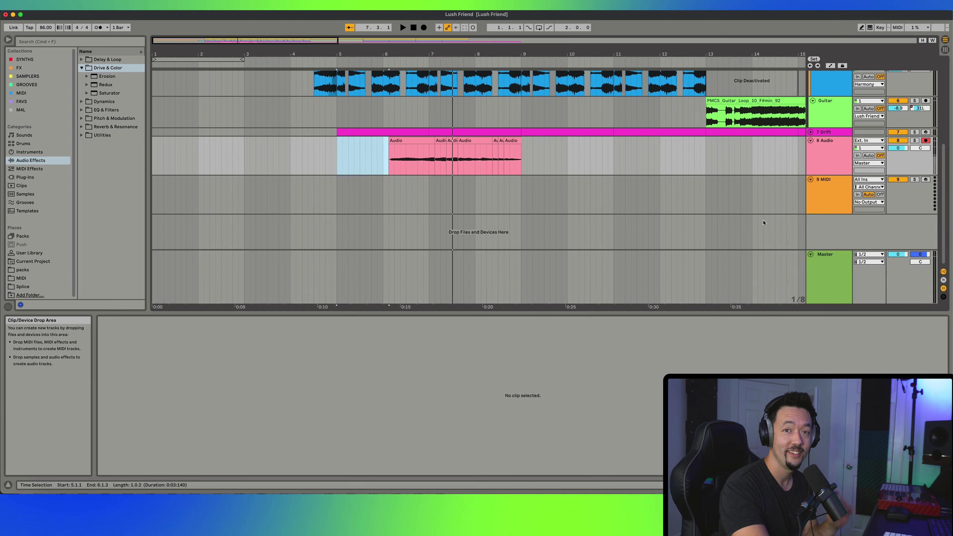
key(Delete)
- Add the Delay effect from the Delay & Loop category to the 8 Audio track
click(807, 280)
click(881, 129)
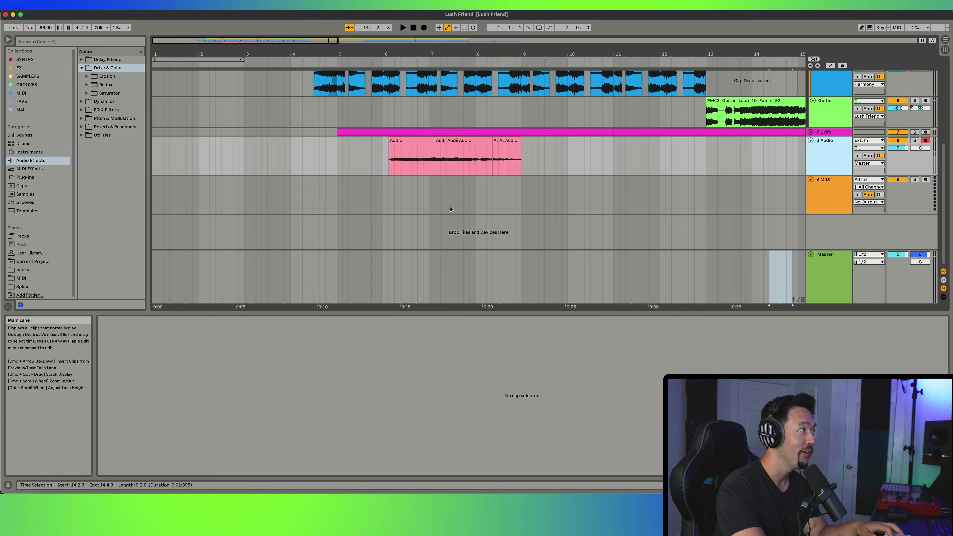
click(81, 68)
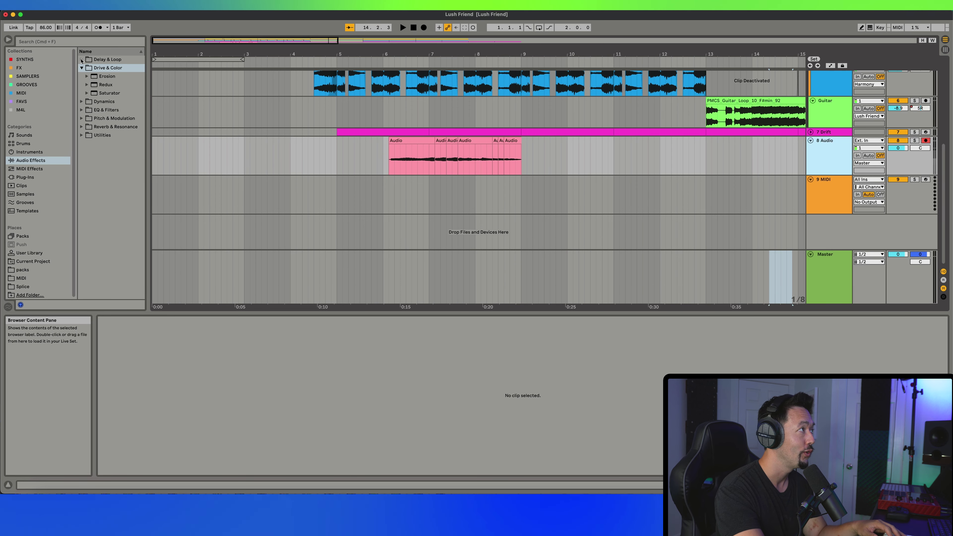
click(81, 59)
drag(104, 76, 423, 152)
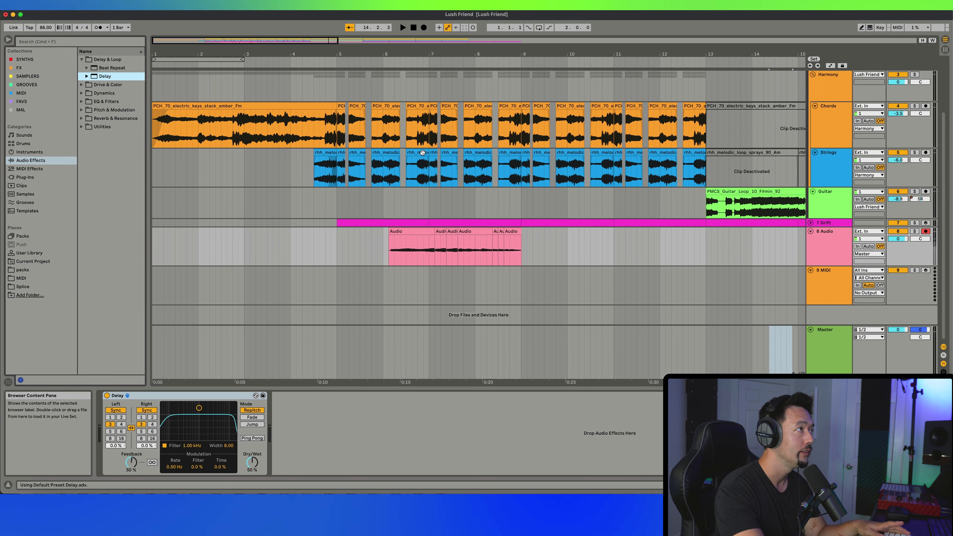
- During playback, set the Delay to 4 sixteenths on both sides, 71 % feedback, and a 7.49 kHz filter with width 8.89
key(space)
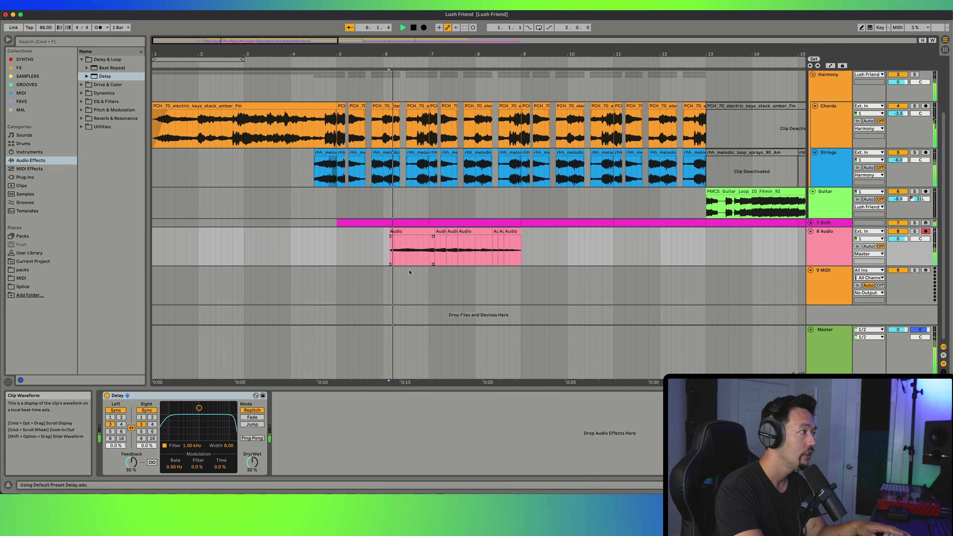
drag(196, 413, 215, 411)
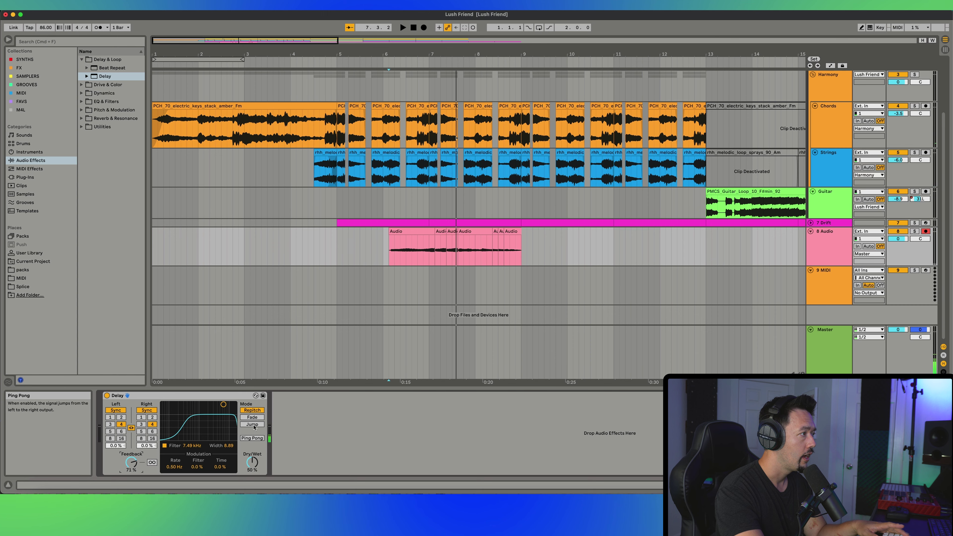
- Cut the recorded audio from 6.2.3 to 6.4.3 and from 7.1.3 to 8.2.1, and play the remaining pieces
click(399, 254)
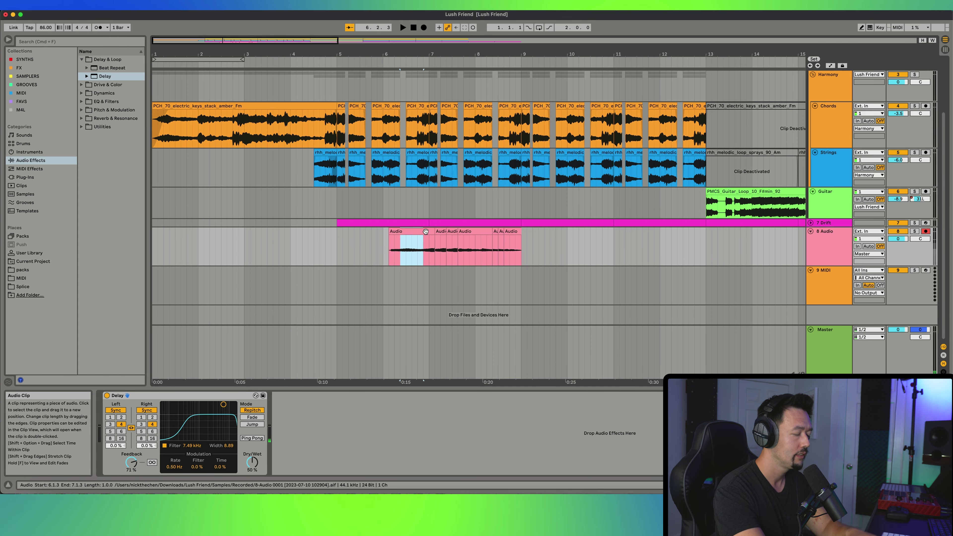
key(space)
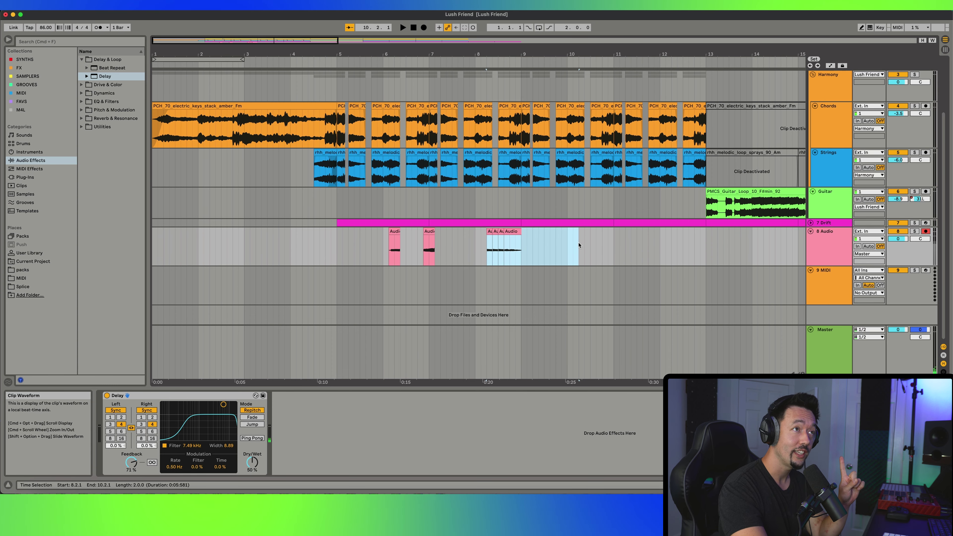
key(space)
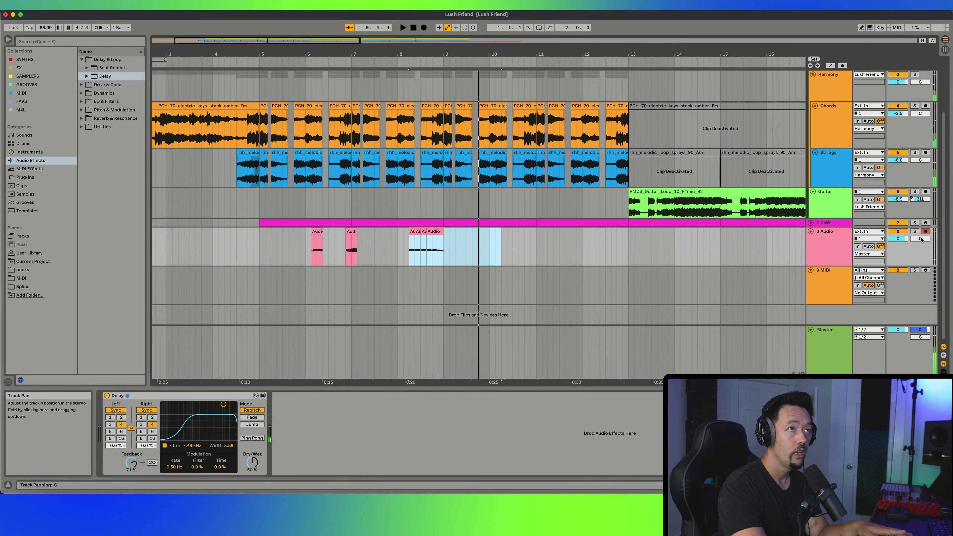
- Play the 8 Audio track soloed and insert a new audio track below it
click(914, 231)
key(space)
key(space)
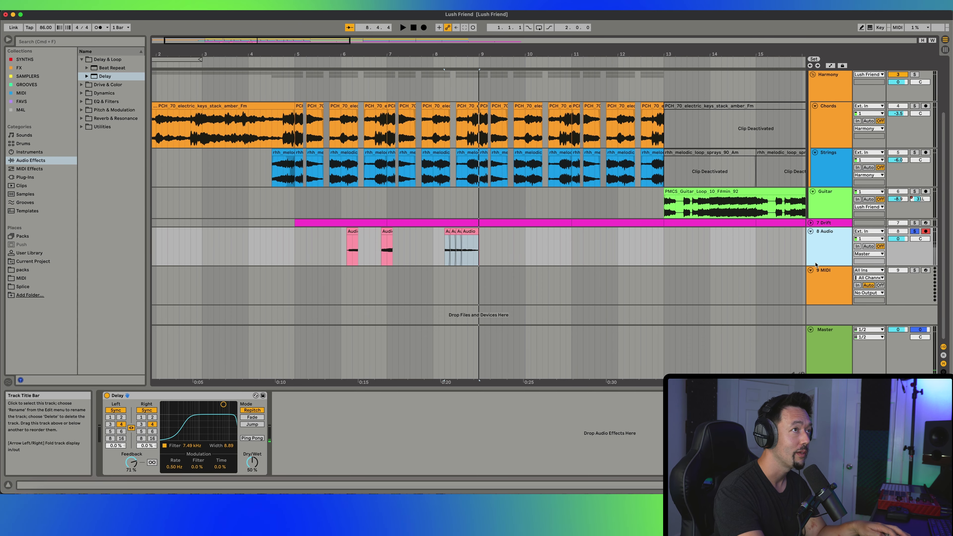
key(super+t)
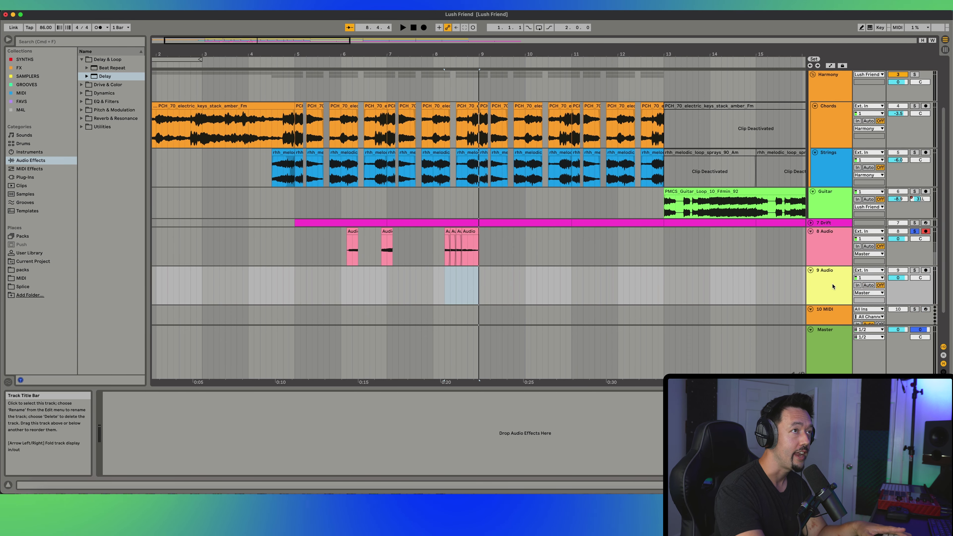
- Set the 9 Audio track's input to Resampling, arm it, and record the soloed 8 Audio track's delayed output
scroll(814, 282, down, 2)
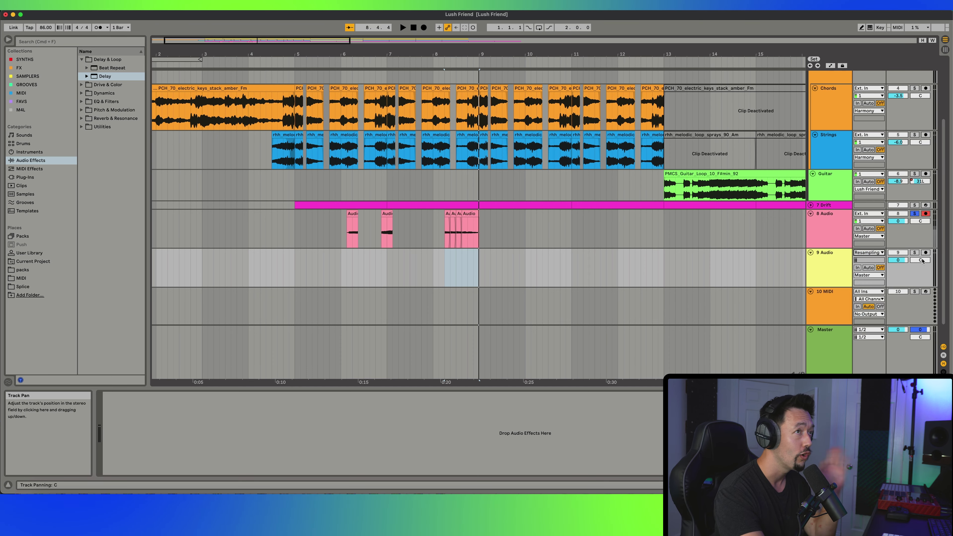
click(926, 252)
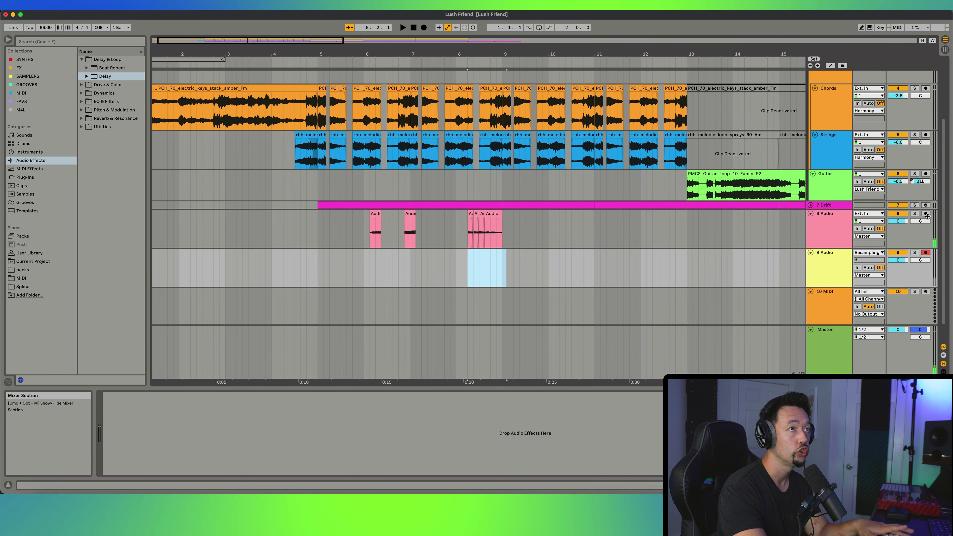
click(915, 214)
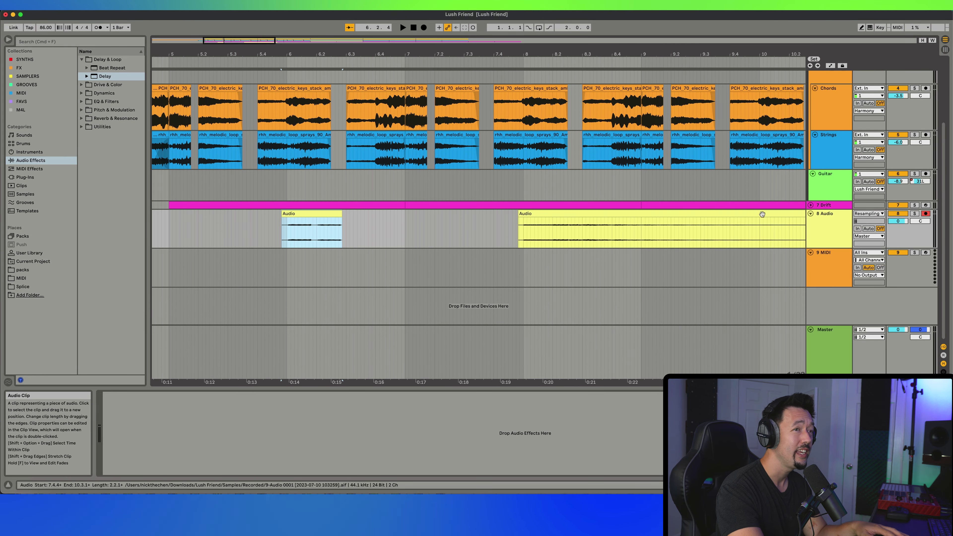
- Add Erosion and Reverb to the resampled 8 Audio track and adjust Erosion's frequency and amount during playback
click(830, 230)
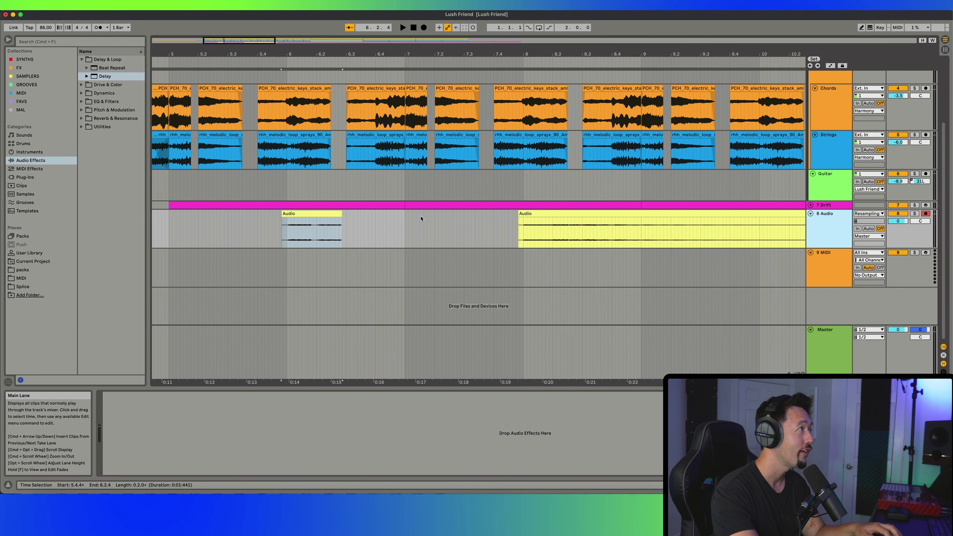
click(87, 85)
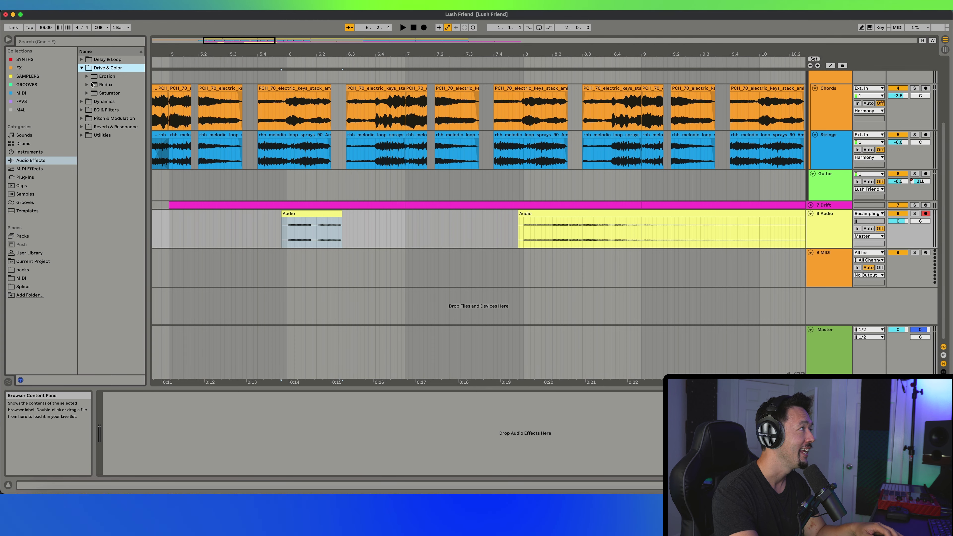
drag(297, 224, 297, 225)
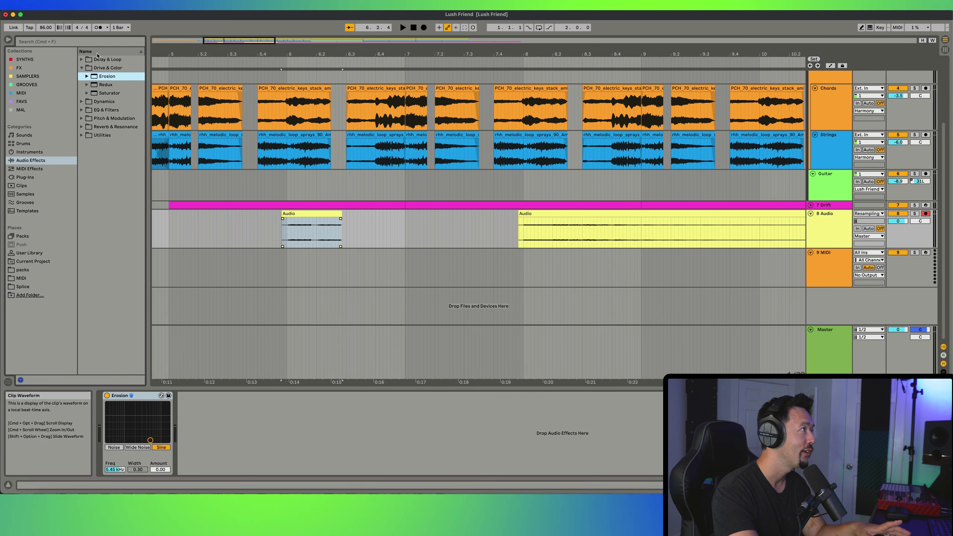
click(95, 75)
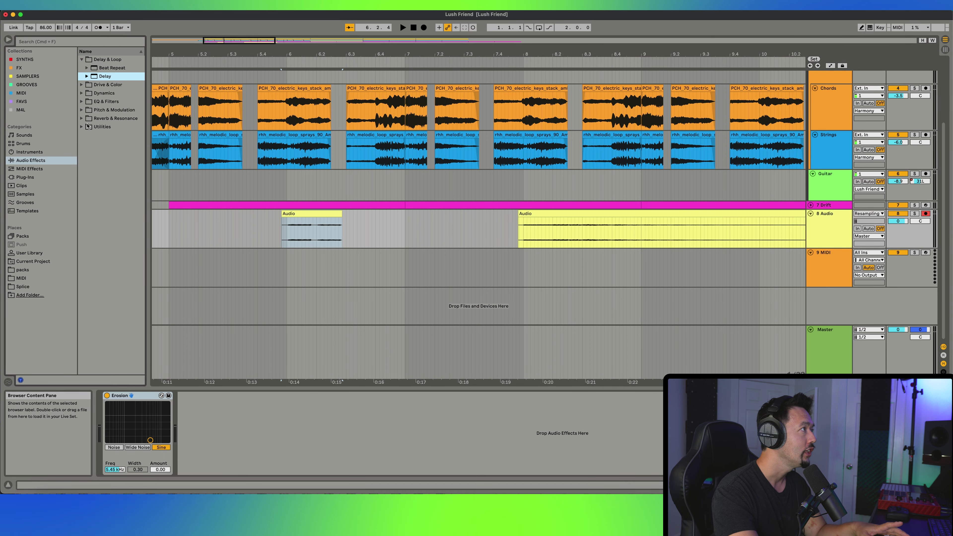
drag(184, 347, 180, 398)
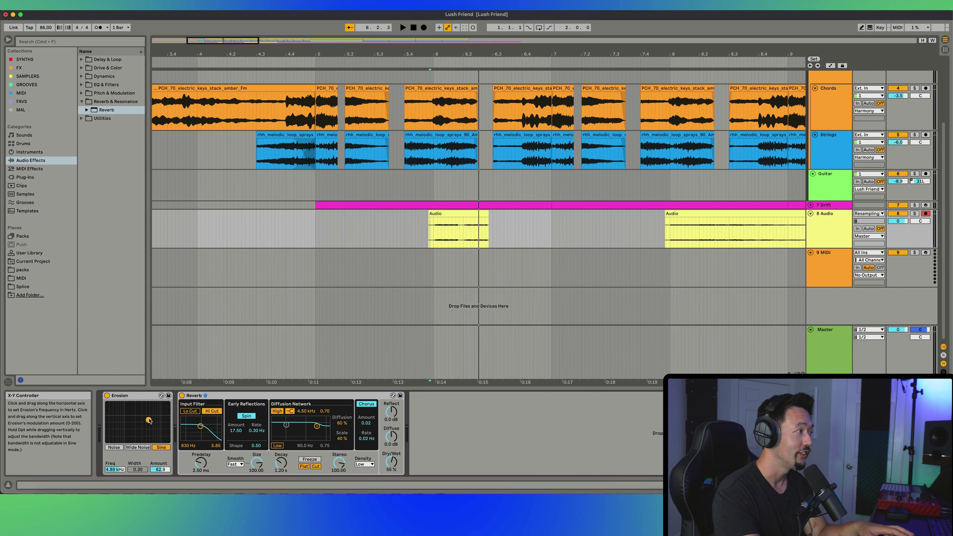
key(space)
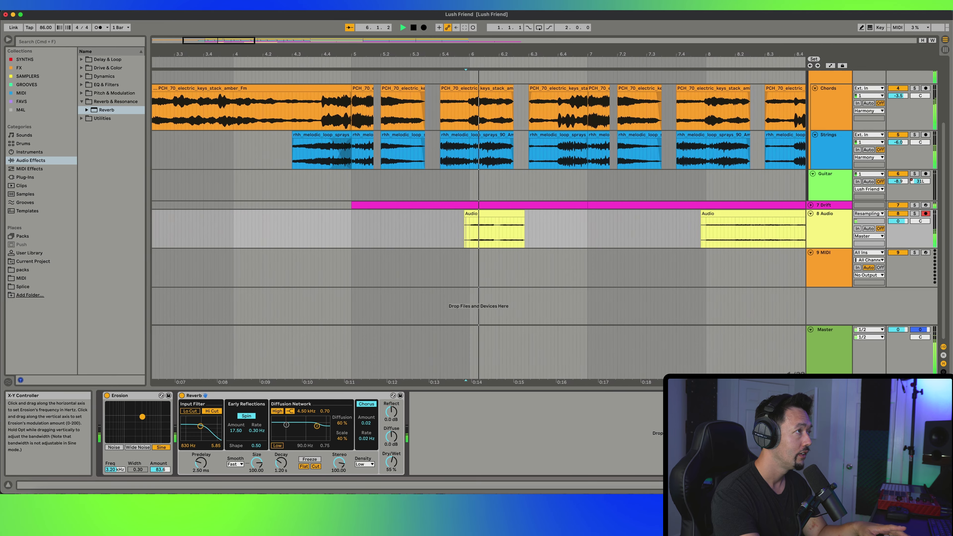
drag(141, 417, 143, 414)
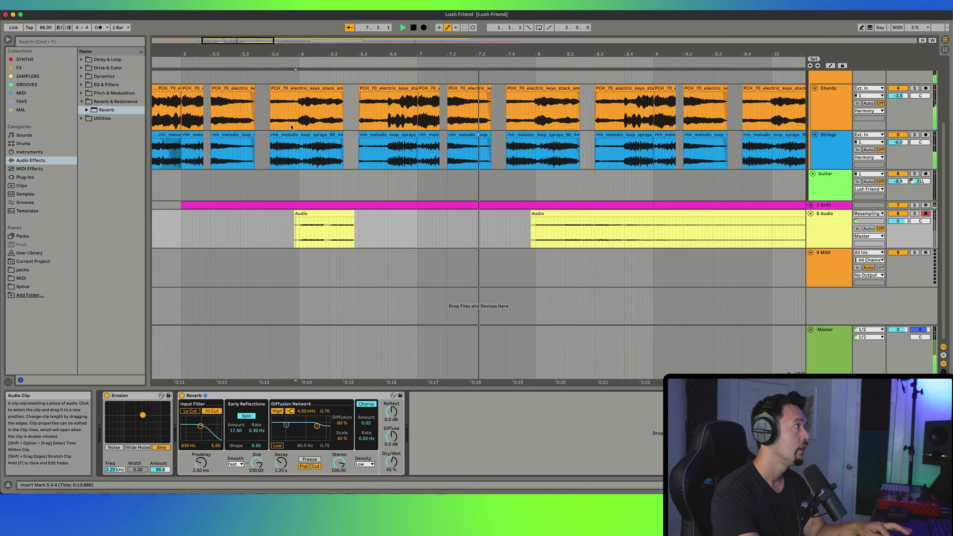
- Search the browser for "delay", add the Delay effect after the Reverb, and set the Reverb's Dry/Wet to 29 %
key(super+f)
text(delay)
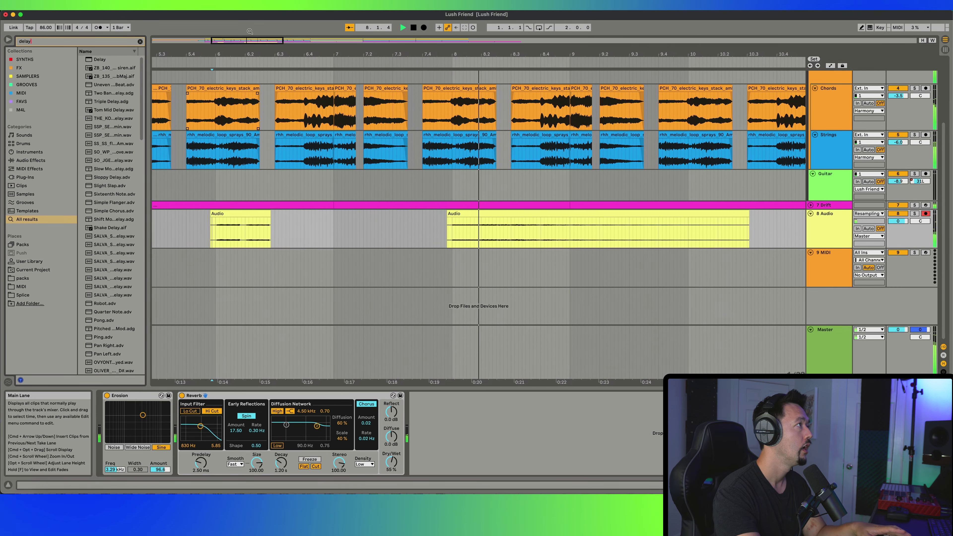
key(Down)
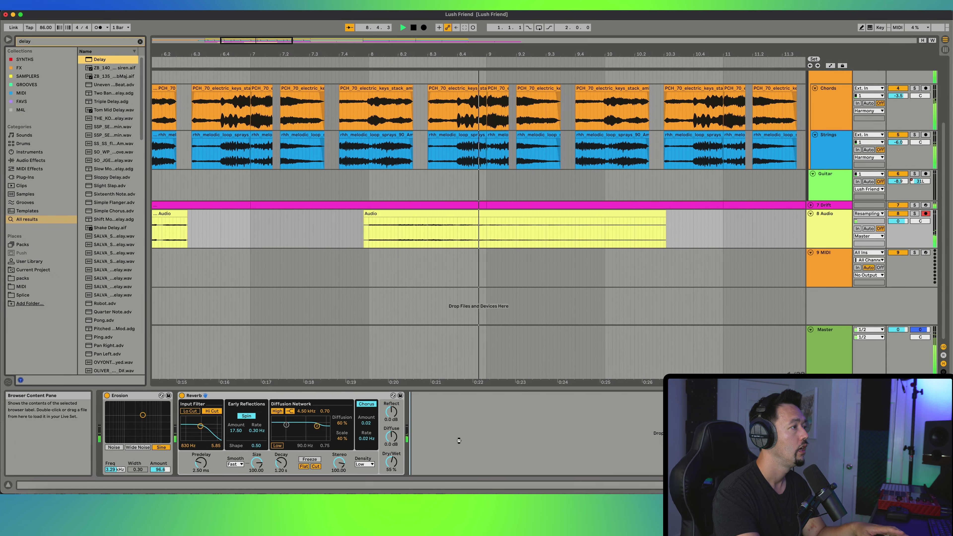
key(Return)
drag(391, 462, 392, 471)
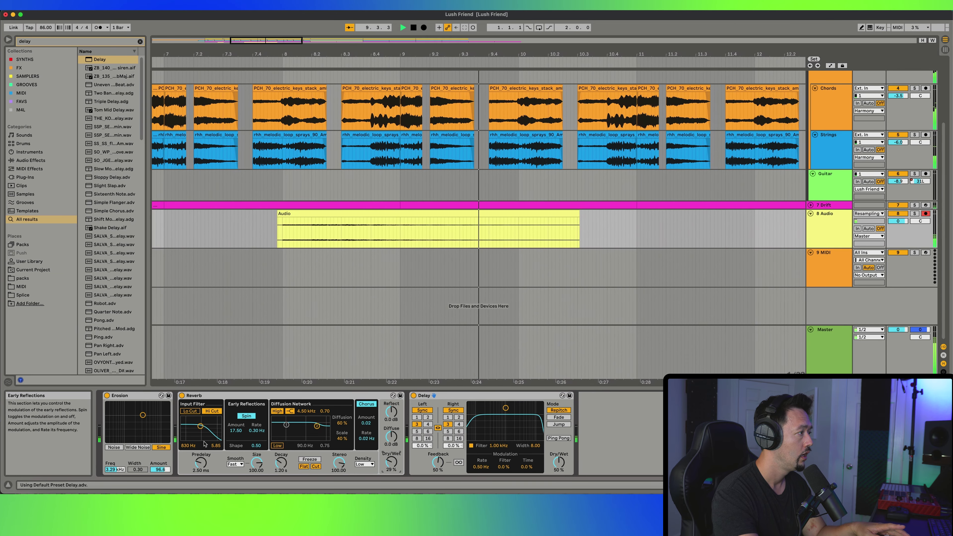
- During playback, set Erosion to 6.62 kHz with amount 55.0, Delay Dry/Wet to 46 %, and its right side to 2 sixteenths
key(space)
key(space)
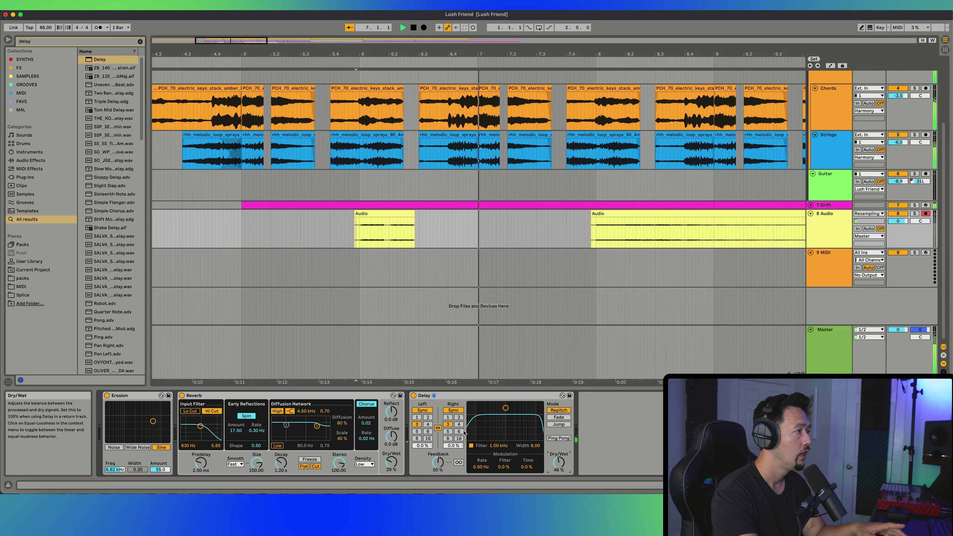
click(458, 418)
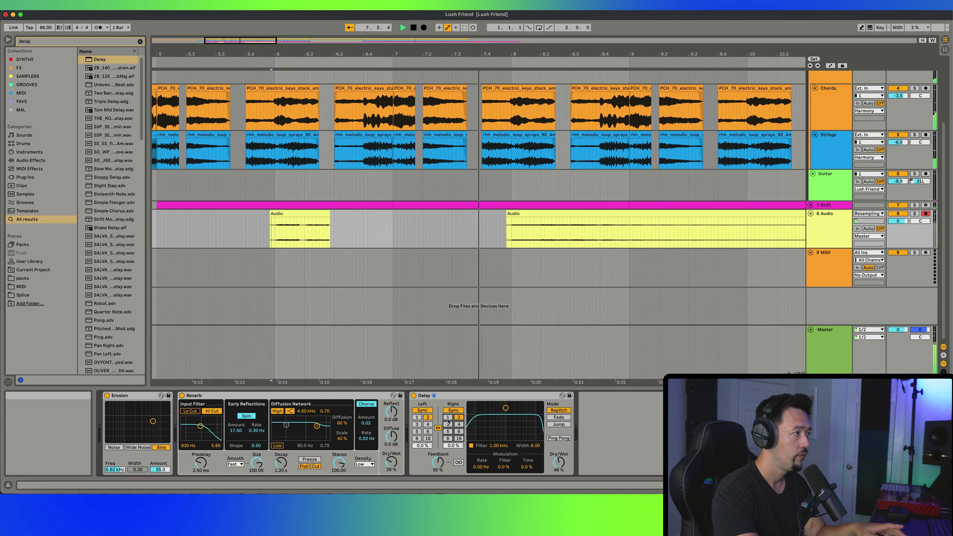
- Play the recorded clips with the Delay switched off and on to compare the sound
click(414, 395)
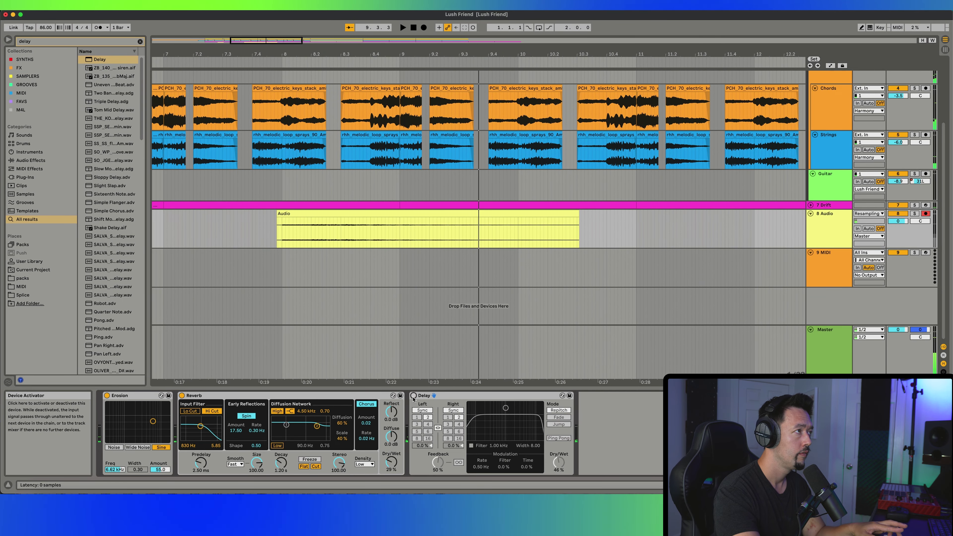
scroll(432, 313, left, 15)
scroll(622, 311, right, 3)
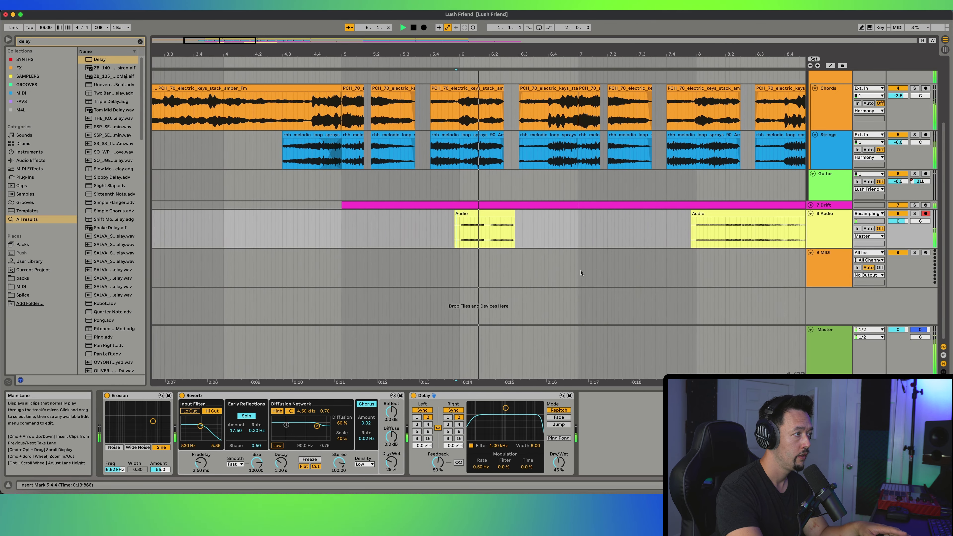
click(413, 396)
click(414, 395)
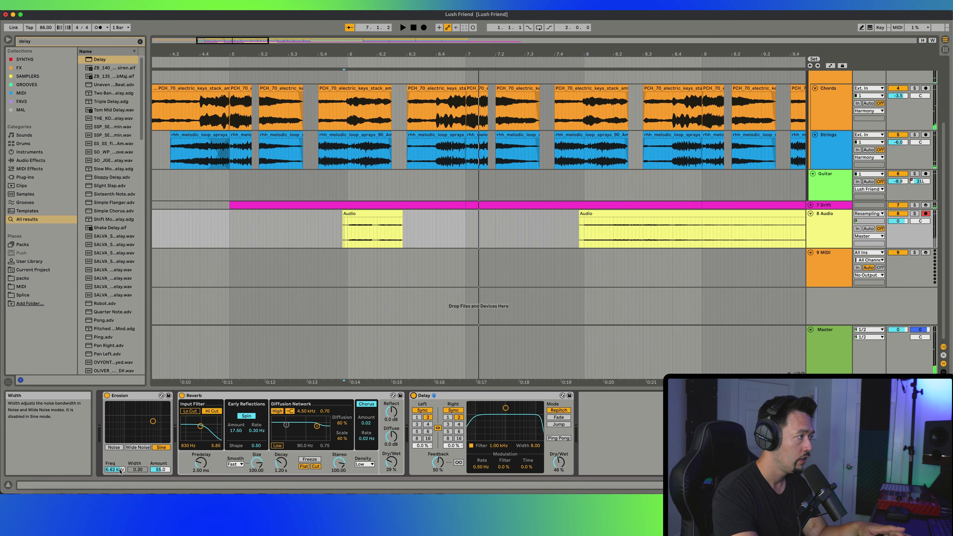
- Set the Erosion amount to 9.57 and the Delay filter to 1.39 kHz with width 7.10 during playback
key(space)
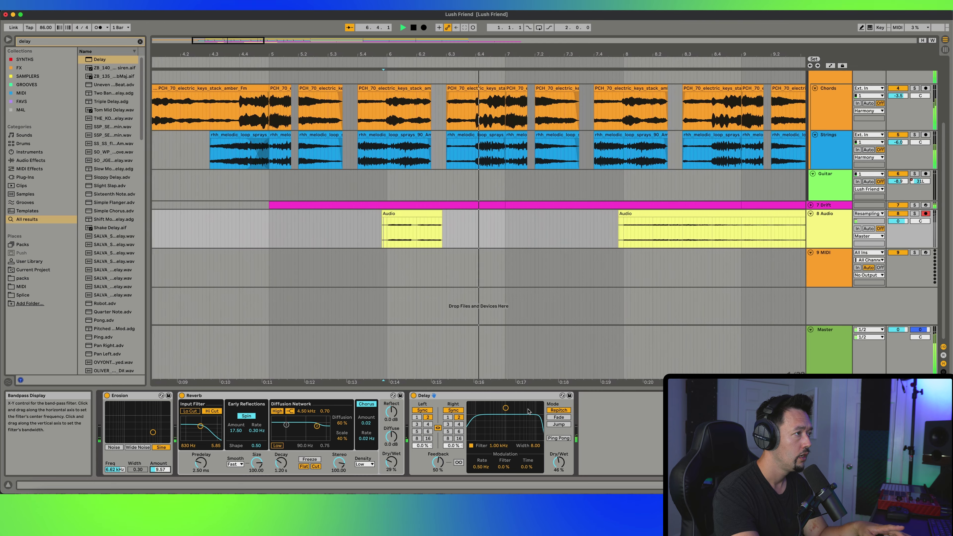
drag(484, 411, 488, 409)
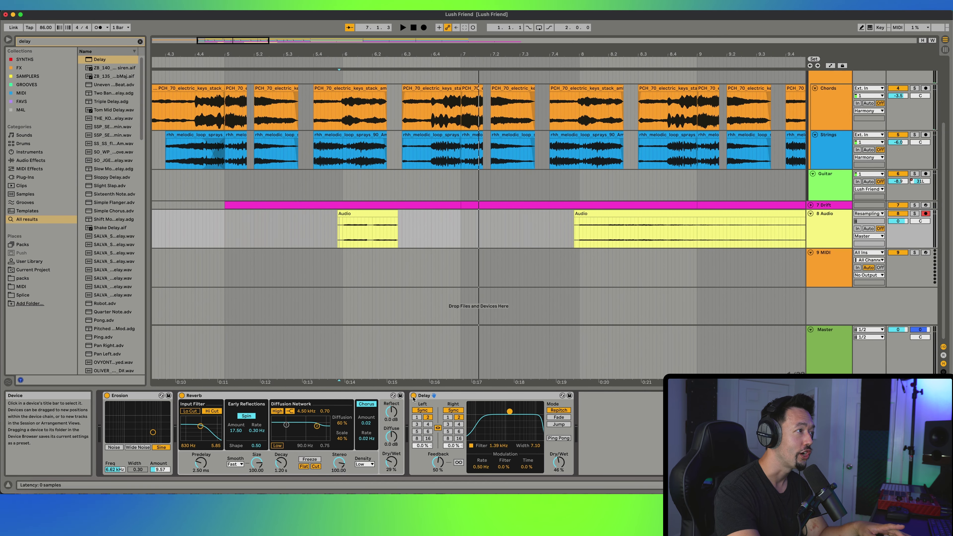
- Automate the Delay's Device On parameter on 8 Audio to turn off between the two recorded clips, and play it
key(a)
click(413, 396)
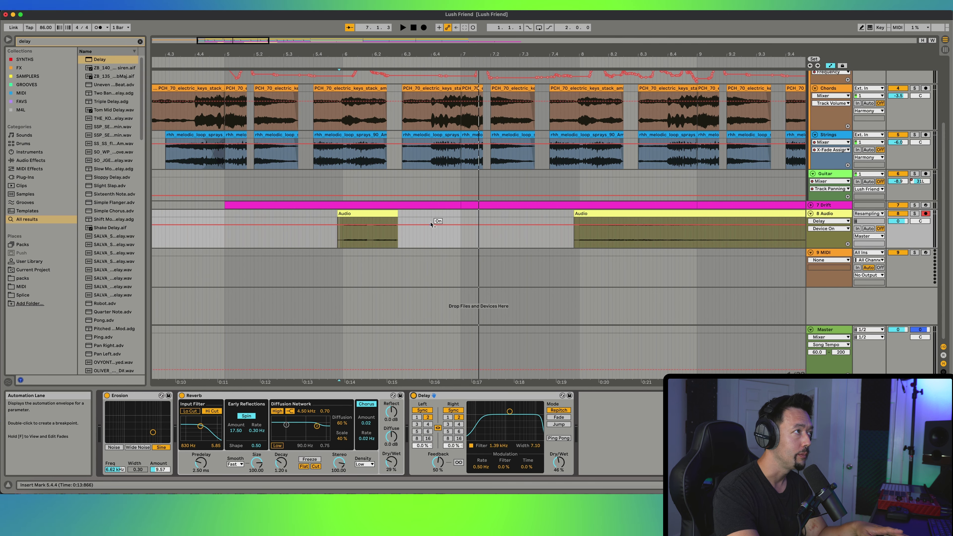
click(431, 225)
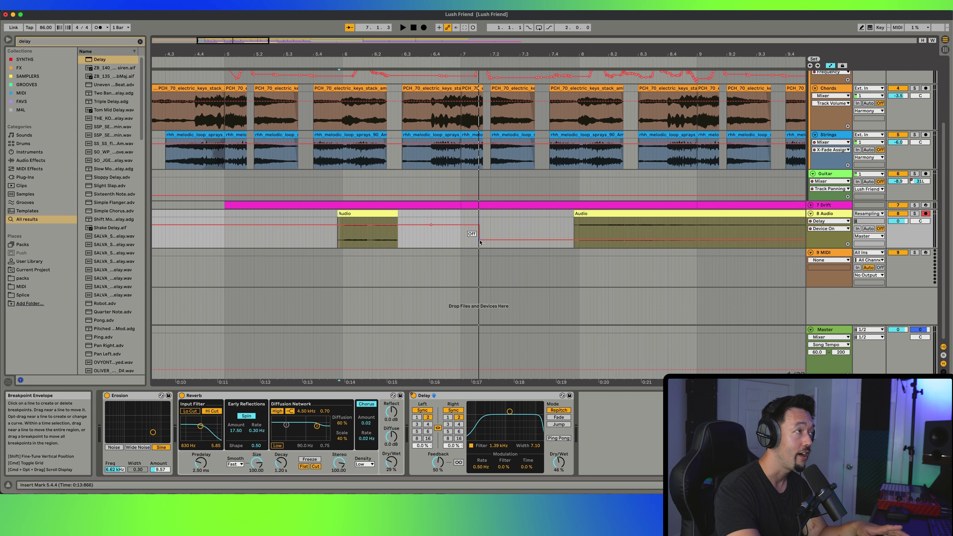
click(352, 236)
key(space)
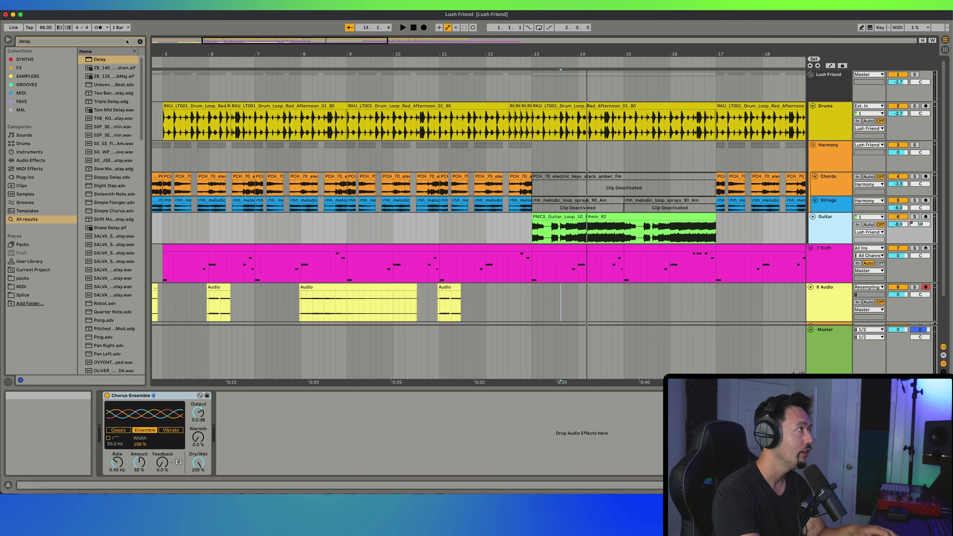
- Search the browser for "filter", add Auto Filter after Chorus-Ensemble on the Guitar track, and set it to band-pass
click(116, 44)
text(filter)
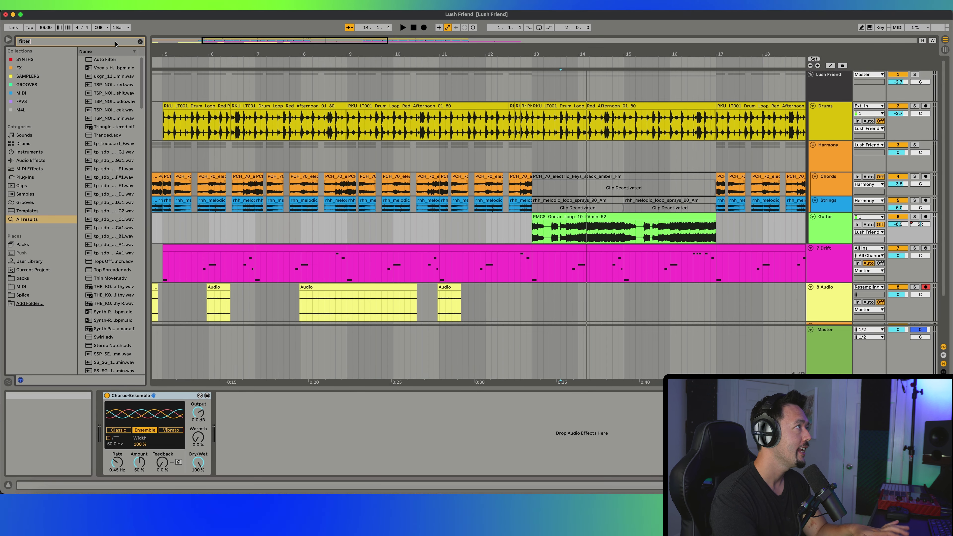
key(Return)
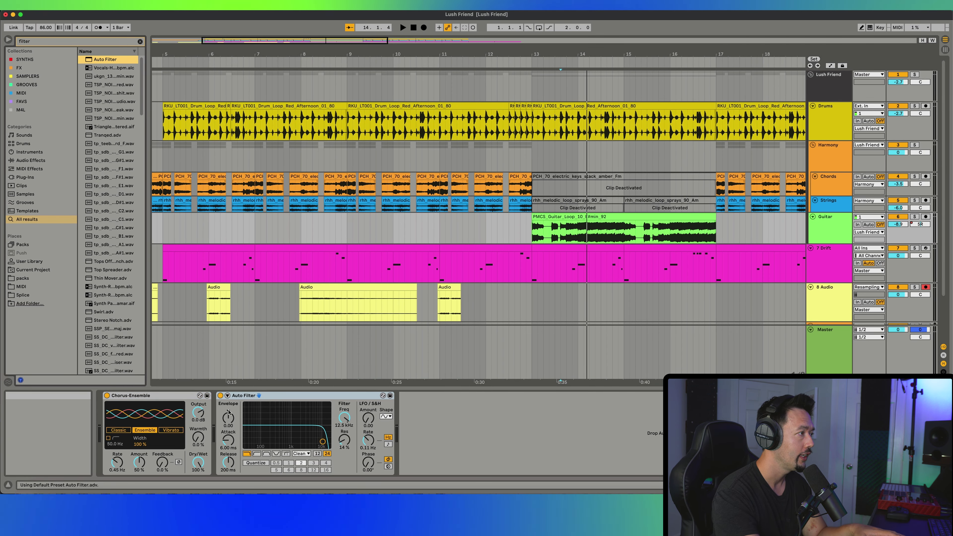
click(266, 454)
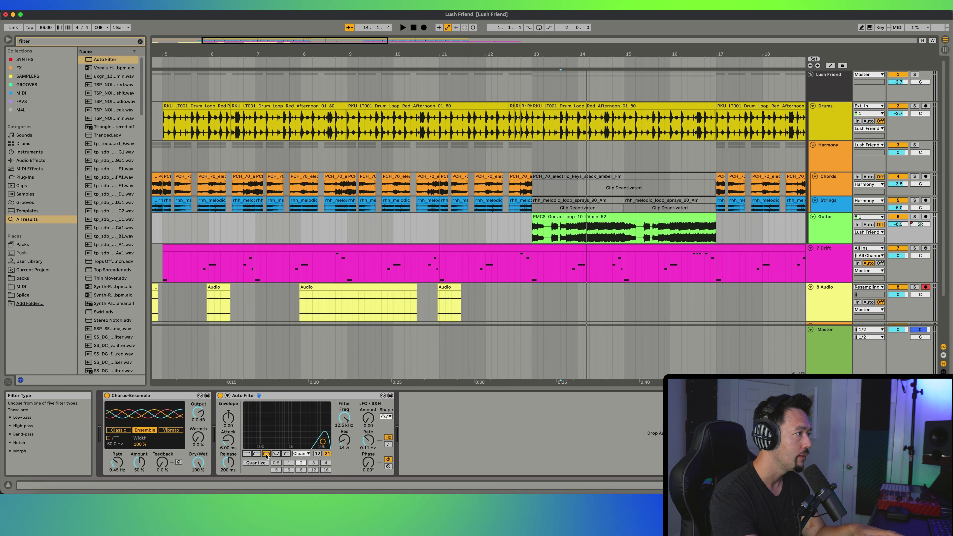
- While auditioning the guitar, set the Auto Filter to a 12 dB slope, 635 Hz frequency, and 23 % resonance
key(space)
drag(299, 439, 288, 443)
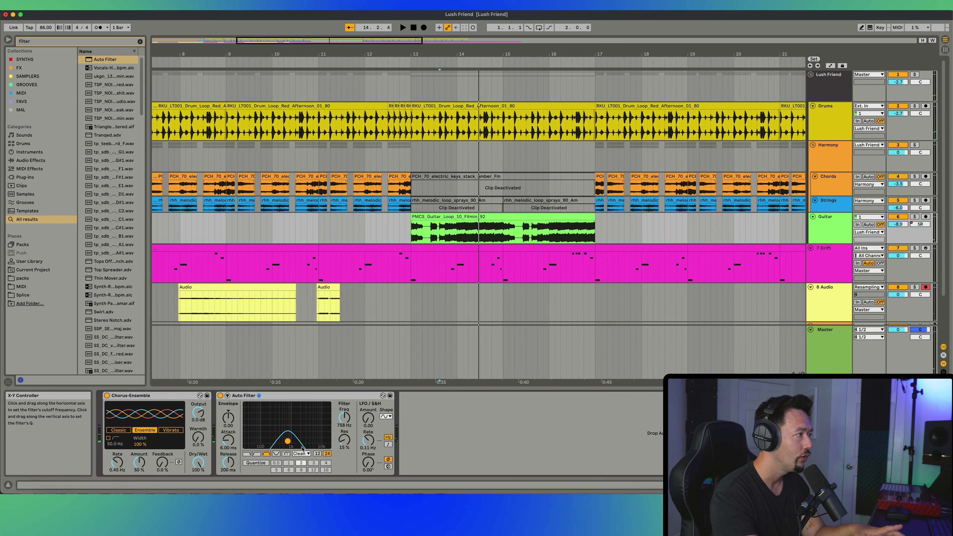
drag(298, 439, 290, 435)
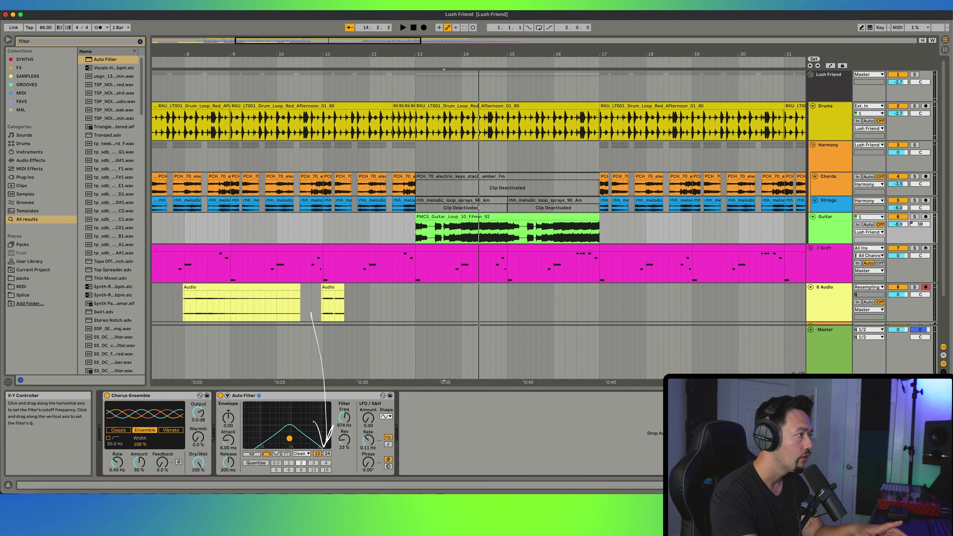
key(space)
drag(292, 444, 287, 437)
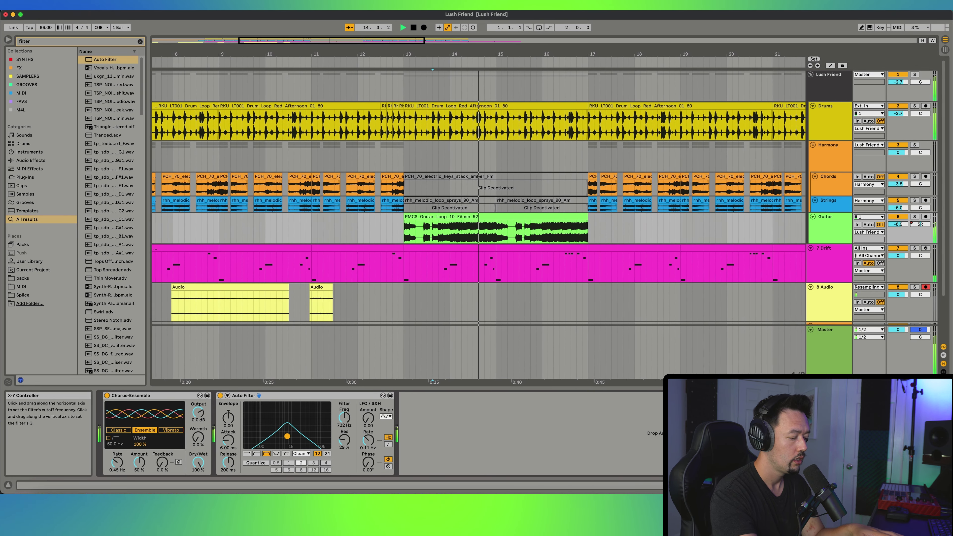
key(space)
- Split the guitar loop into pieces, reverse a selected section, and play the result
click(416, 233)
drag(419, 233, 397, 232)
key(r)
key(space)
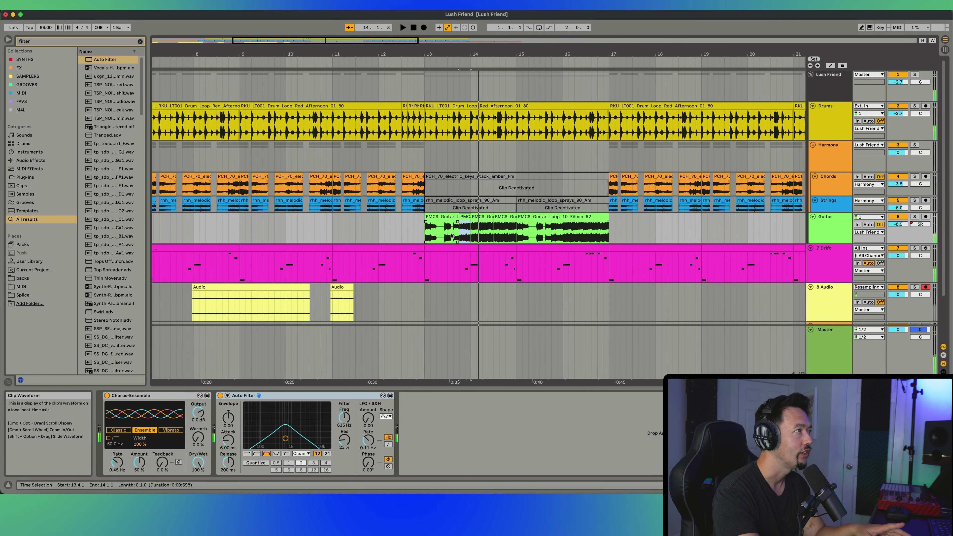
key(space)
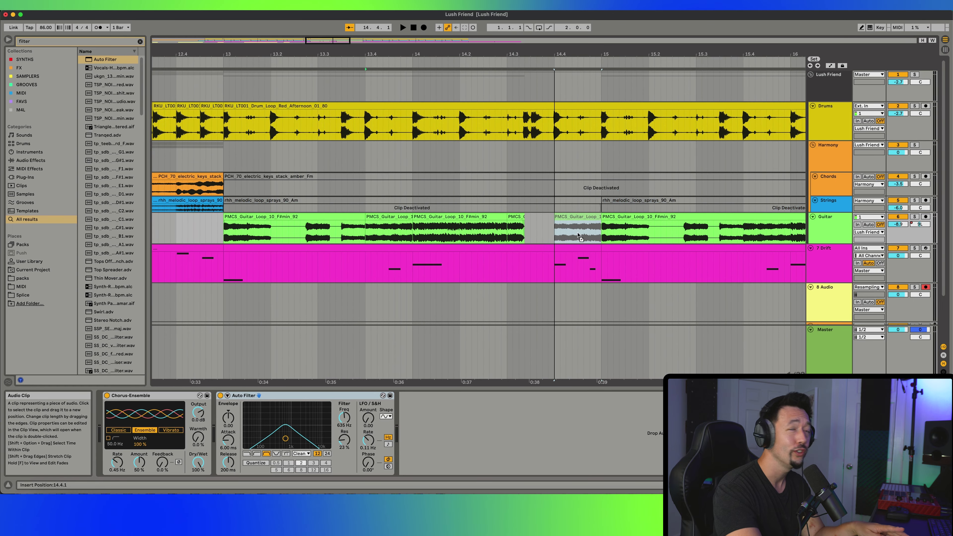
- Undo the last edits on the Guitar track and play the section again
key(super+z)
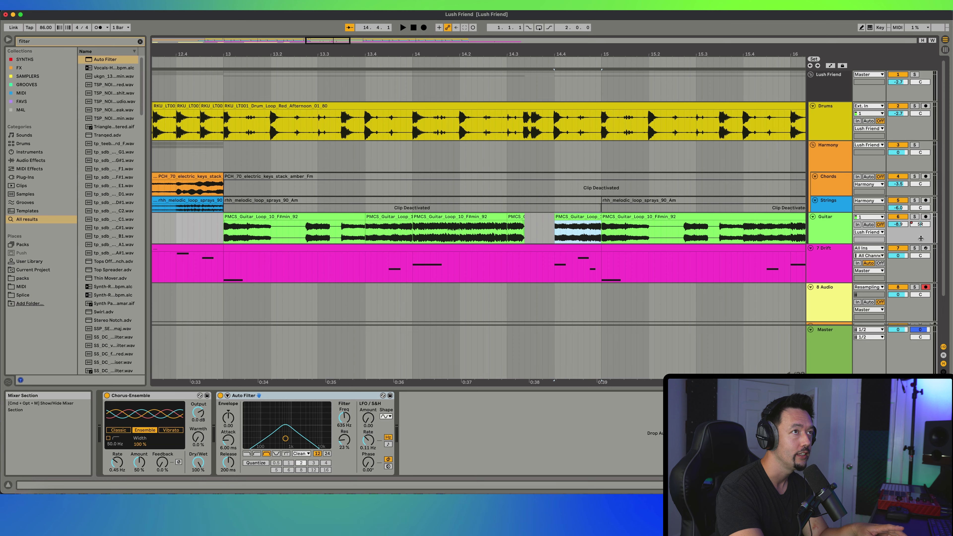
key(super+z)
key(space)
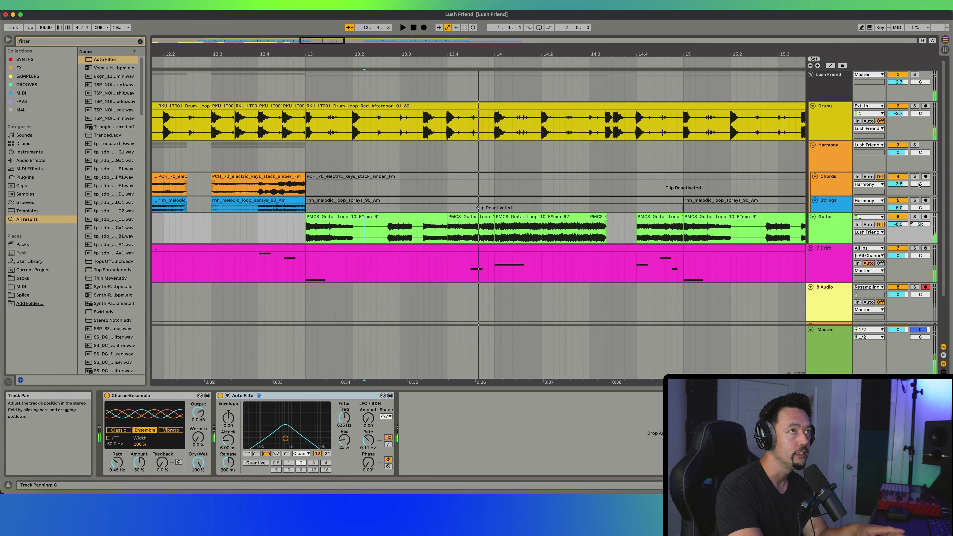
- Pan the Chords track slightly right and the Strings track to 7L, and play the chords section
drag(919, 189, 919, 186)
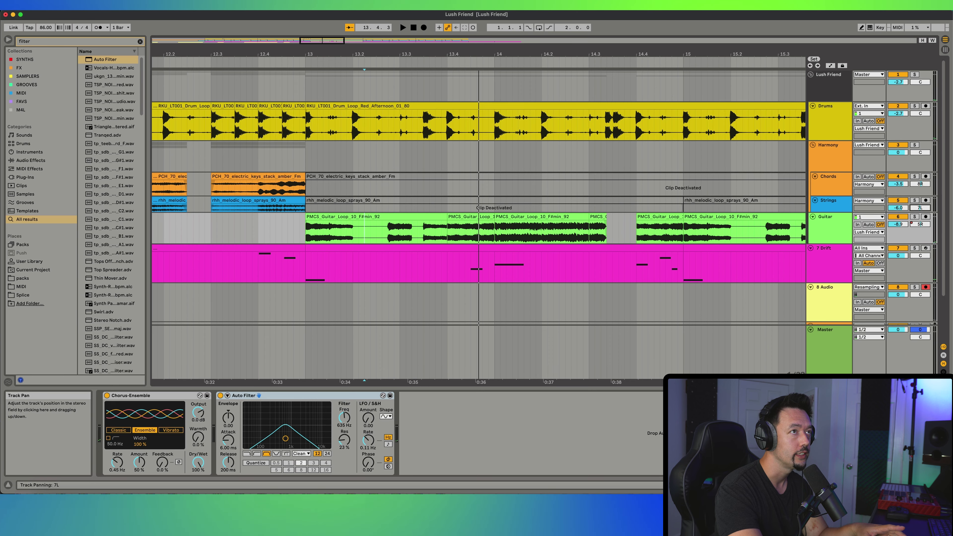
click(253, 184)
key(space)
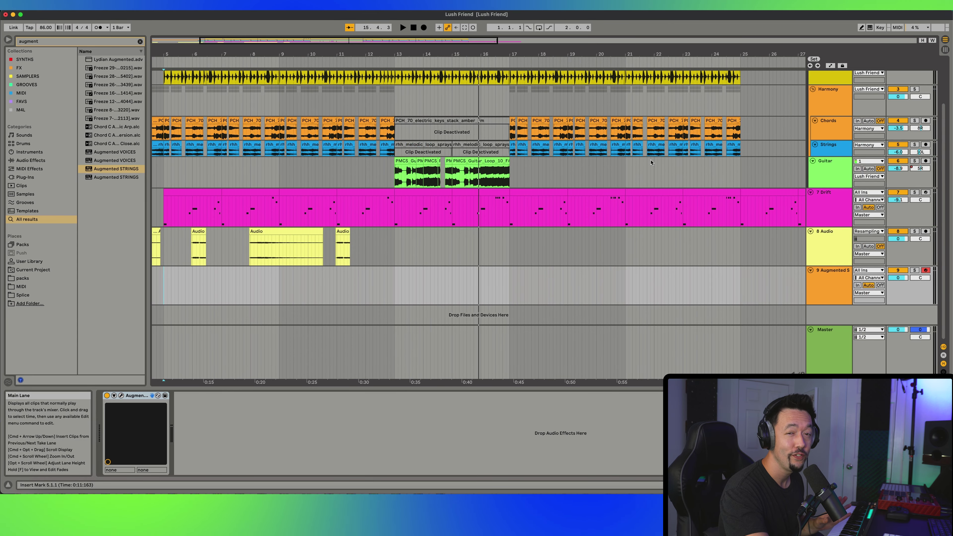
- Play the arrangement from bar 5, capture the performed Augmented Strings part as a MIDI clip, and return to the clip's start
click(465, 28)
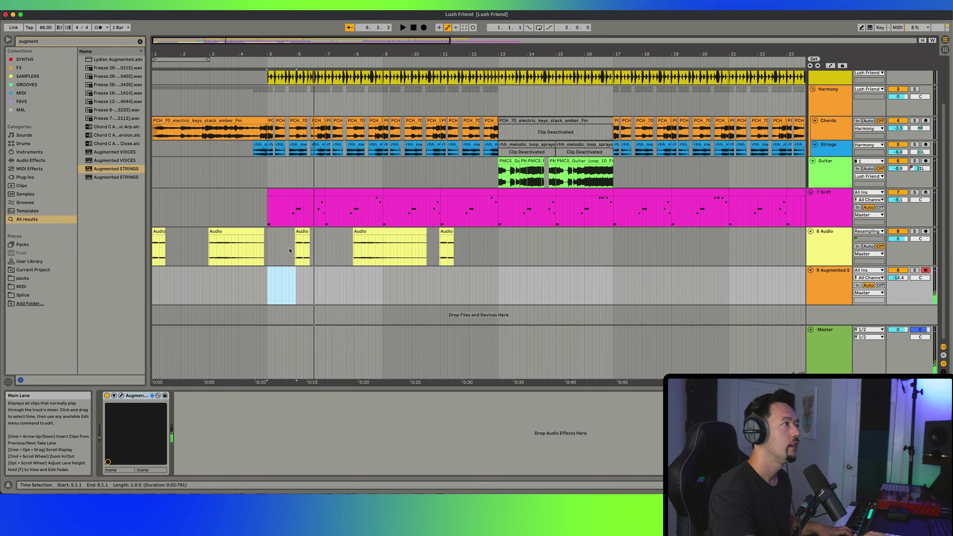
key(space)
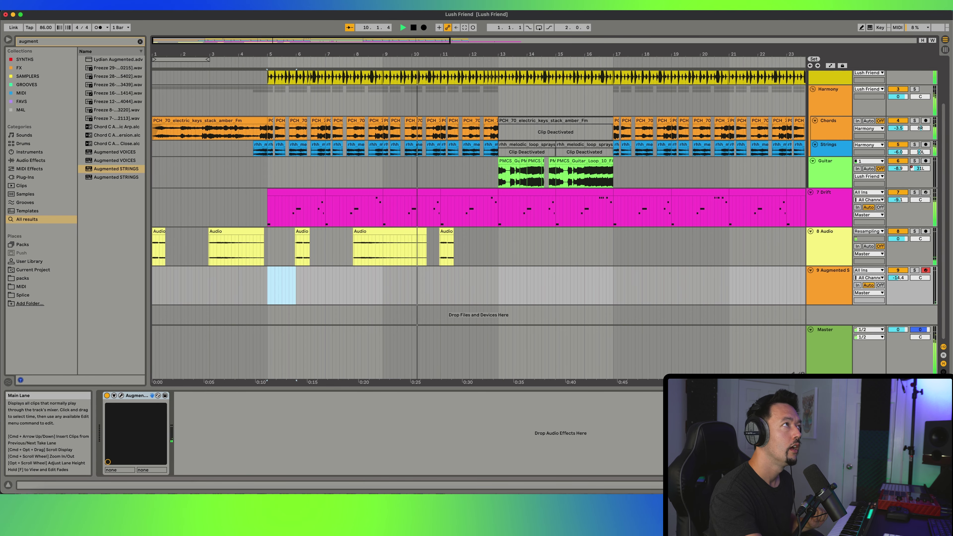
click(465, 27)
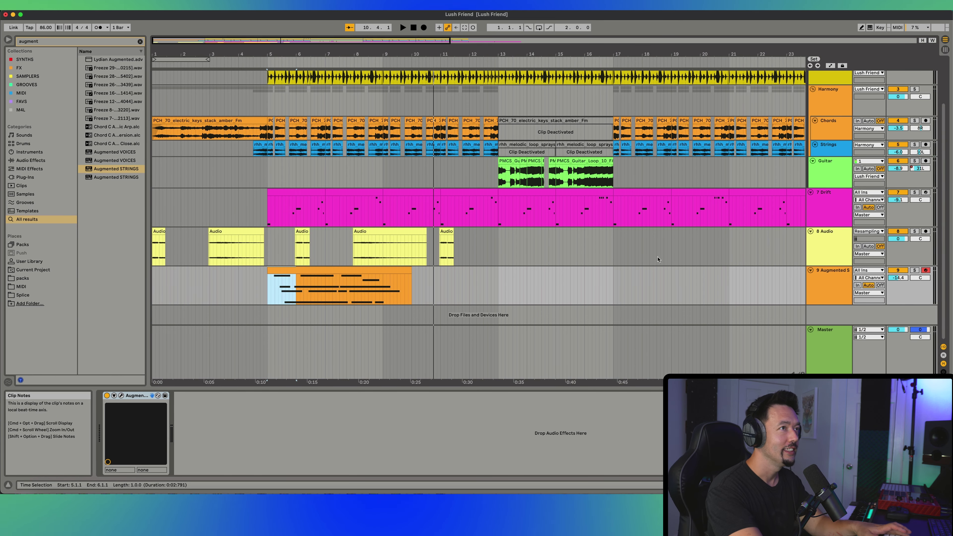
click(268, 296)
key(minus)
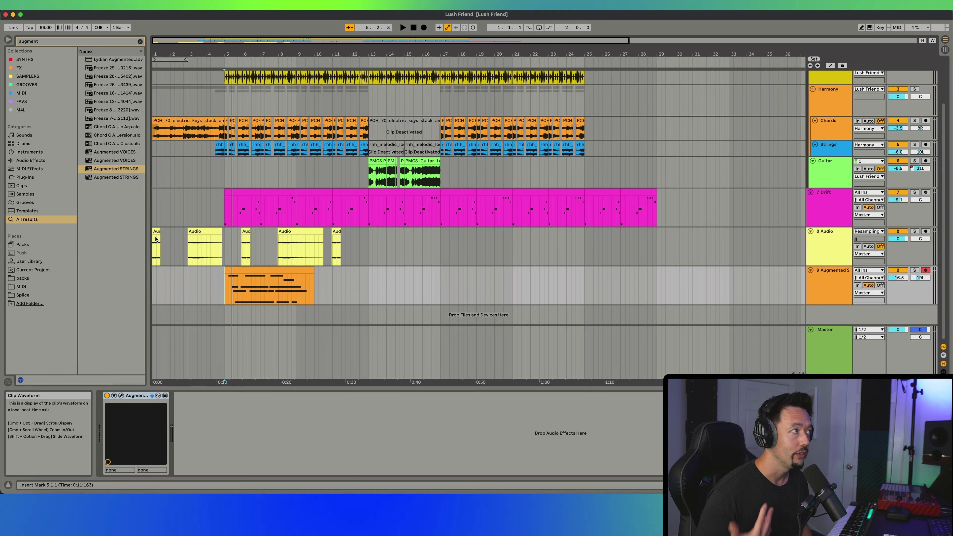
- Export the Master track from 1.1.1 with a length of 28.0.0 as a WAV file at 48000 Hz
click(60, 5)
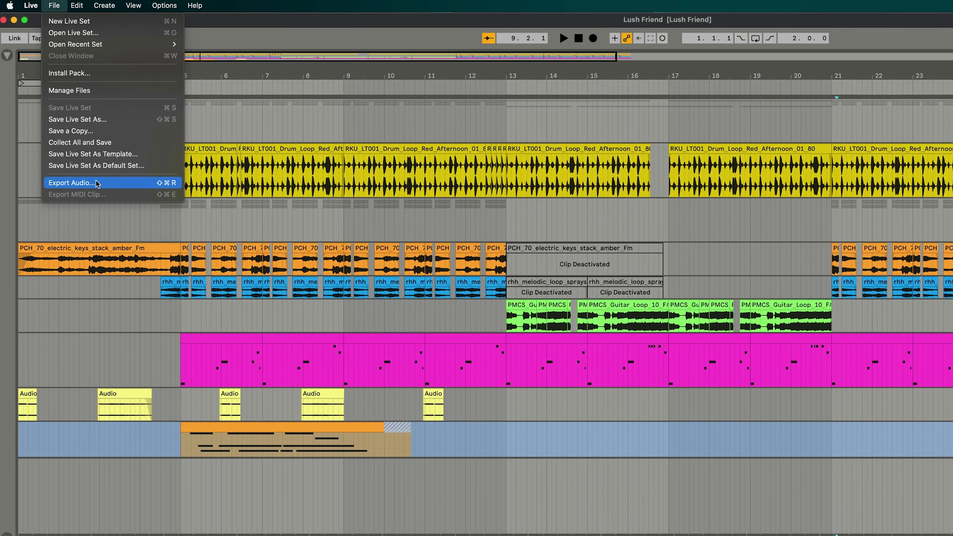
click(71, 182)
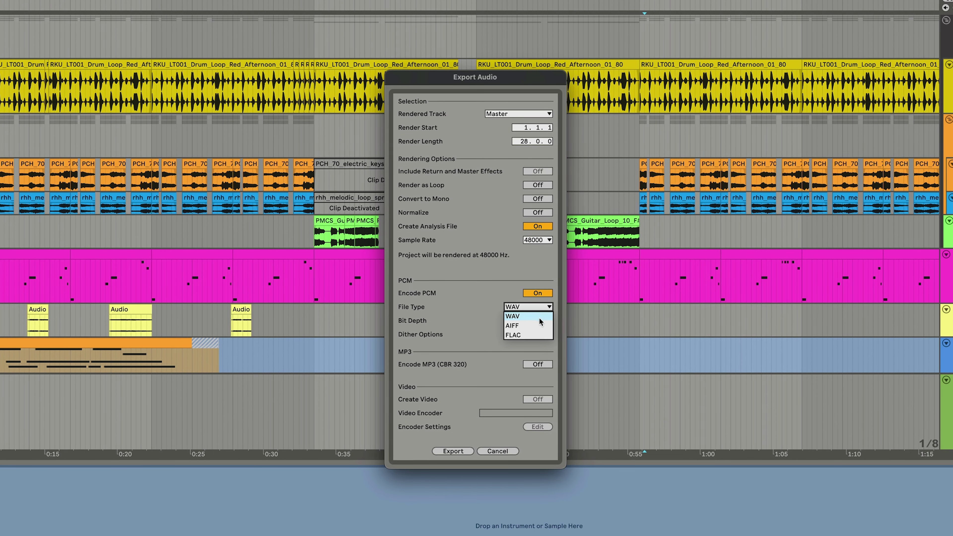
click(449, 454)
click(934, 457)
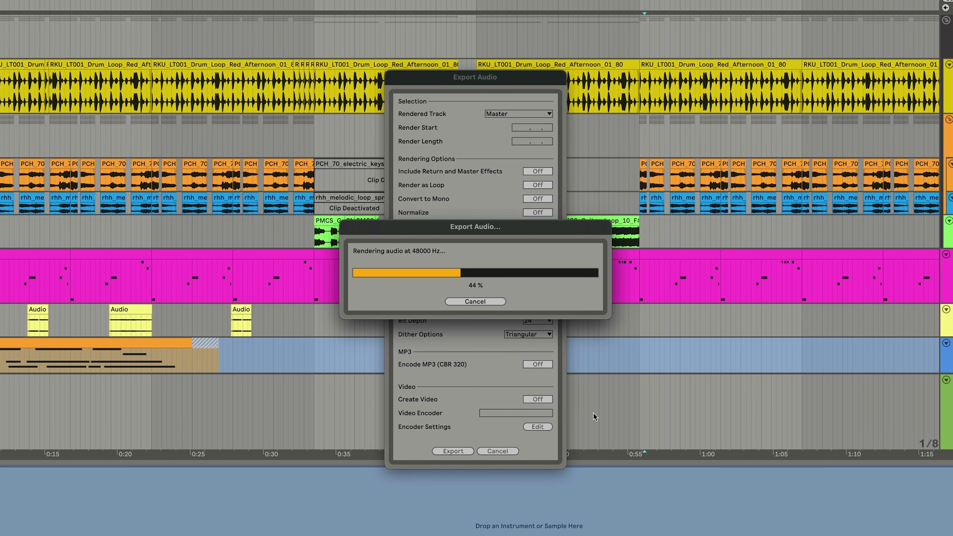